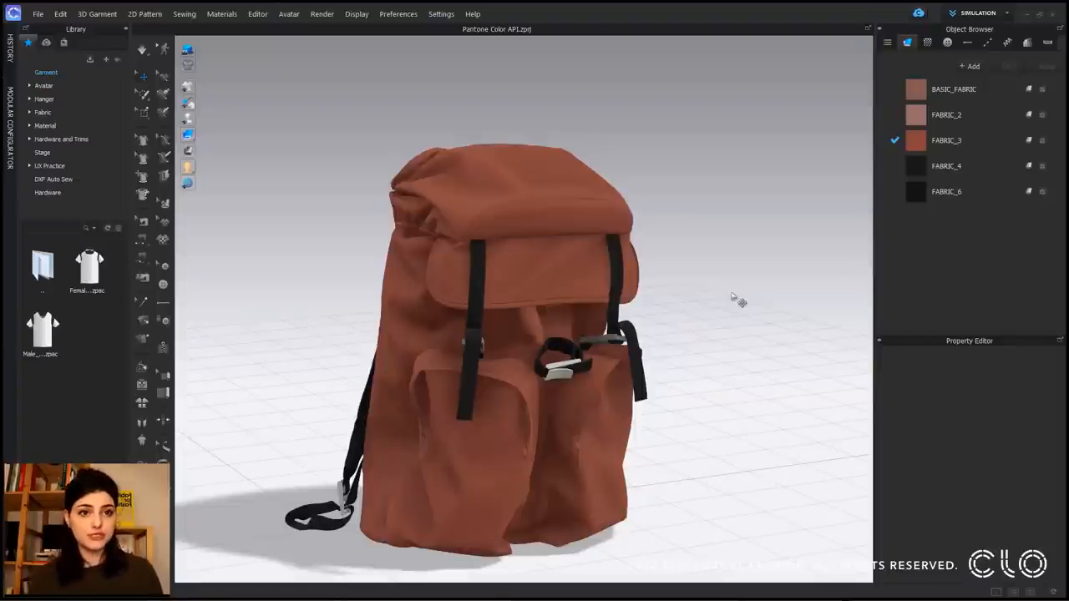
# Step: Open the color settings of FABRIC_3 and show the Pantone Colors in the palette library
pyautogui.click(981, 142)
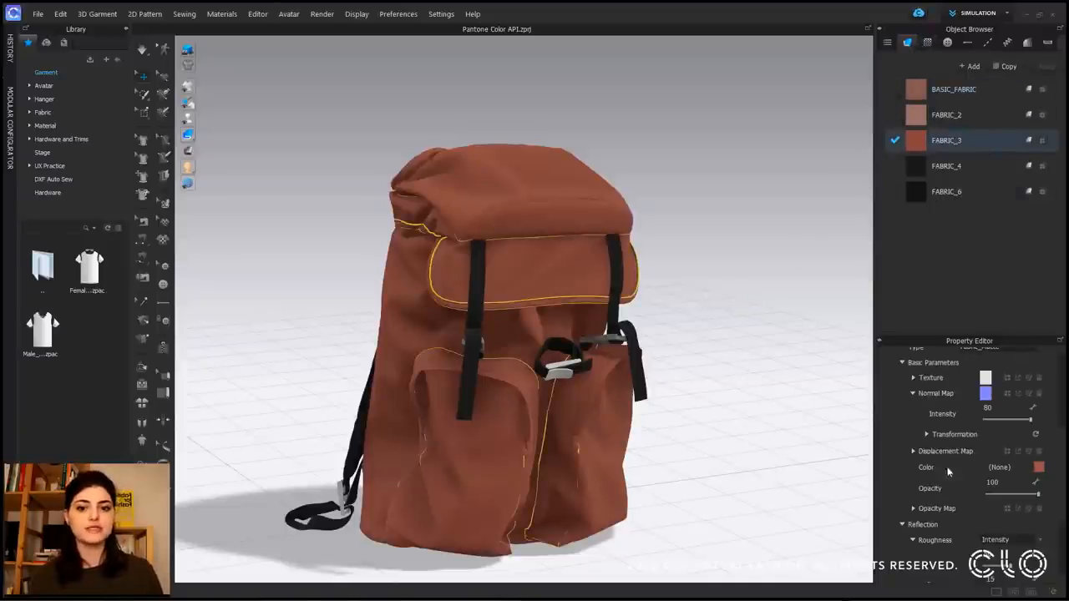
pyautogui.click(572, 382)
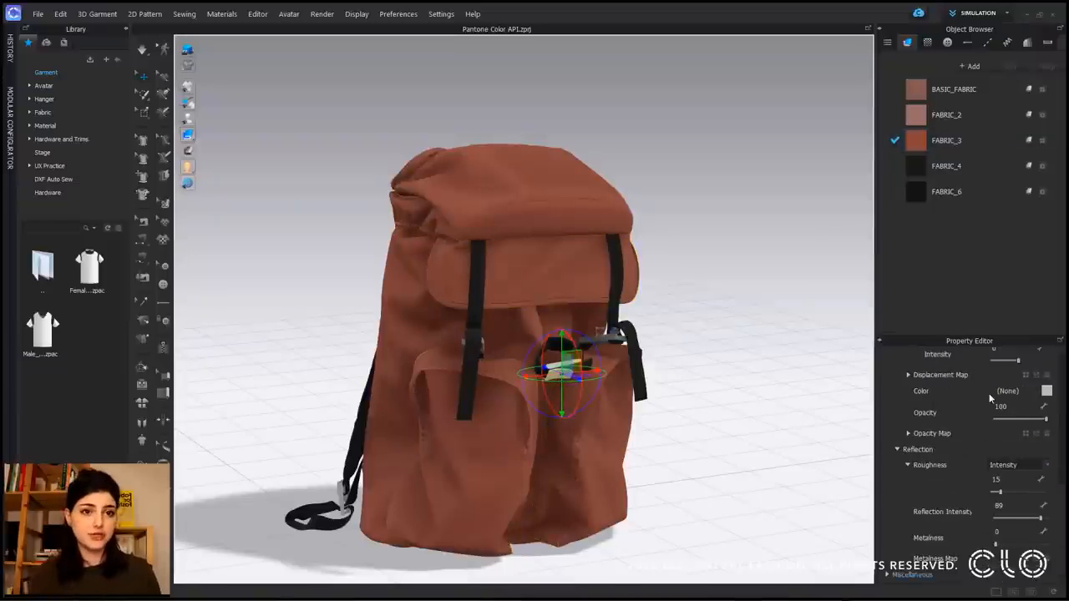
pyautogui.click(984, 141)
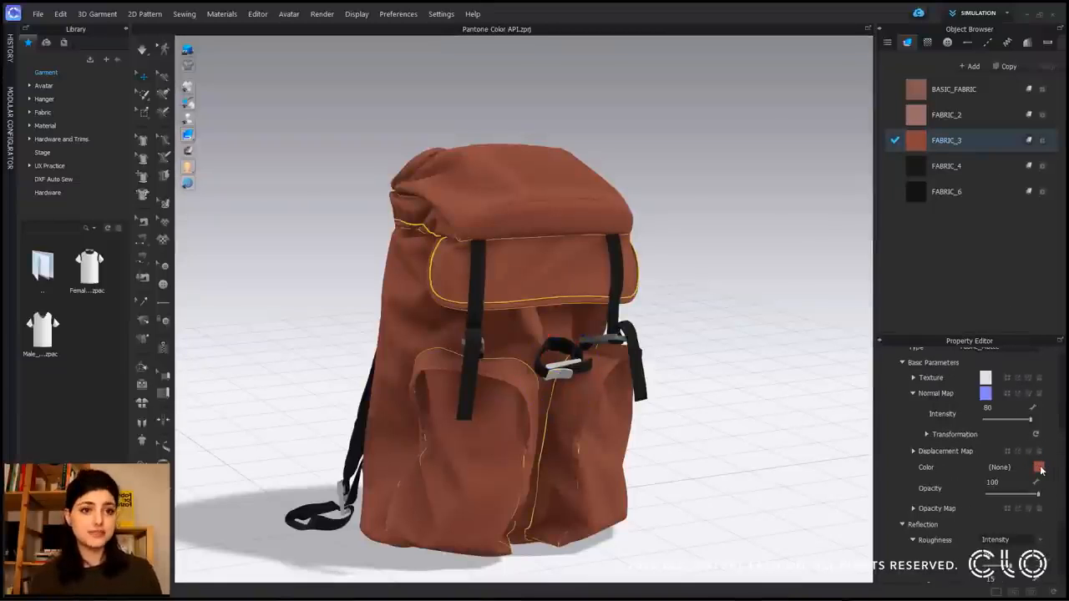
pyautogui.click(1038, 469)
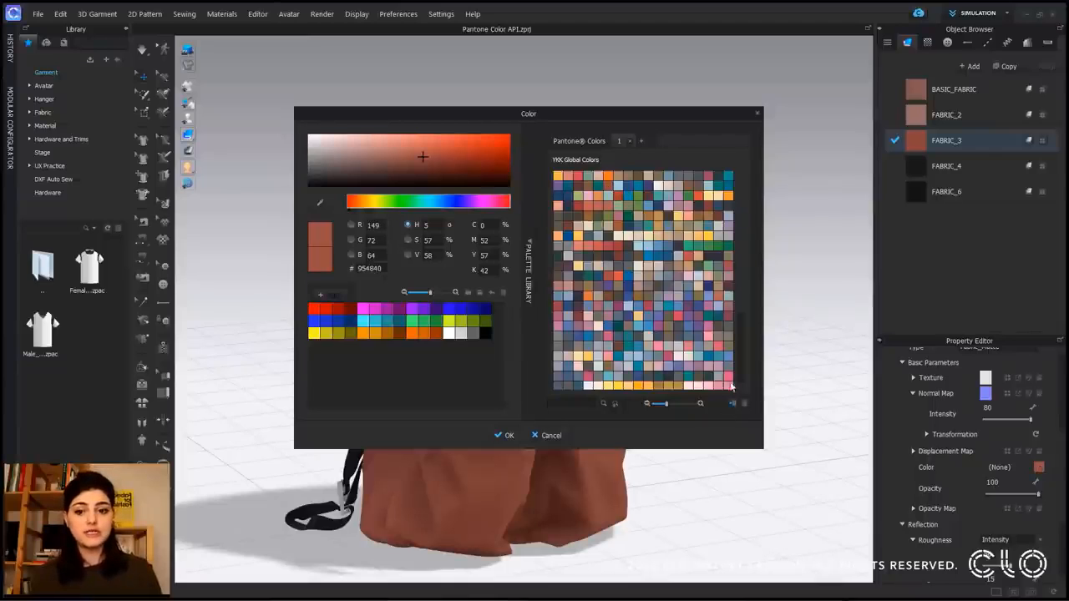
pyautogui.click(580, 144)
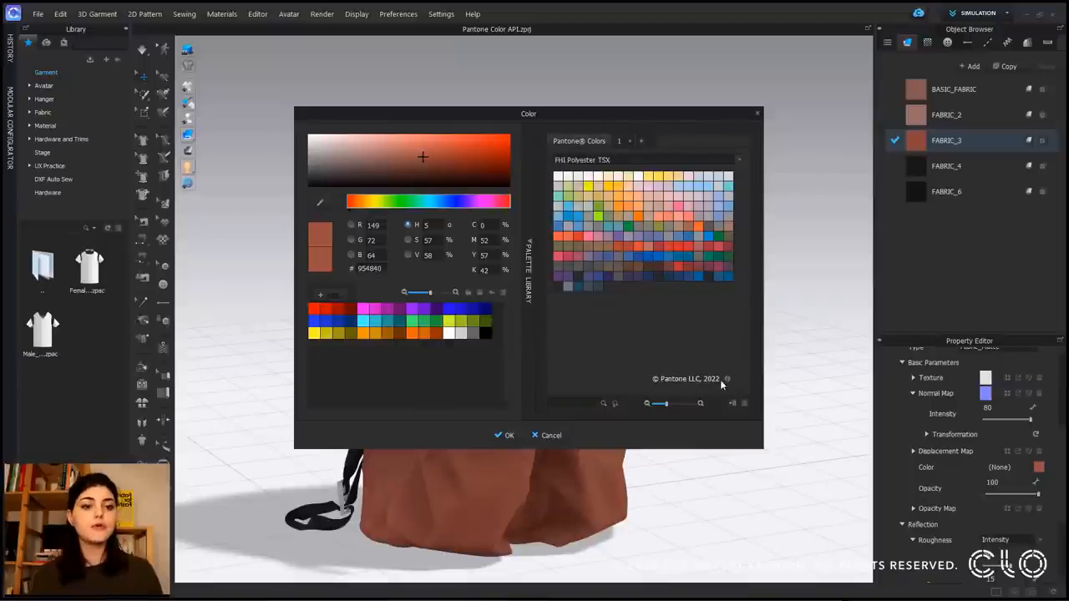
# Step: Try the FHI Nylon Brights TN book and switch the Pantone library to FHI Cotton TCX
pyautogui.moveTo(727, 380)
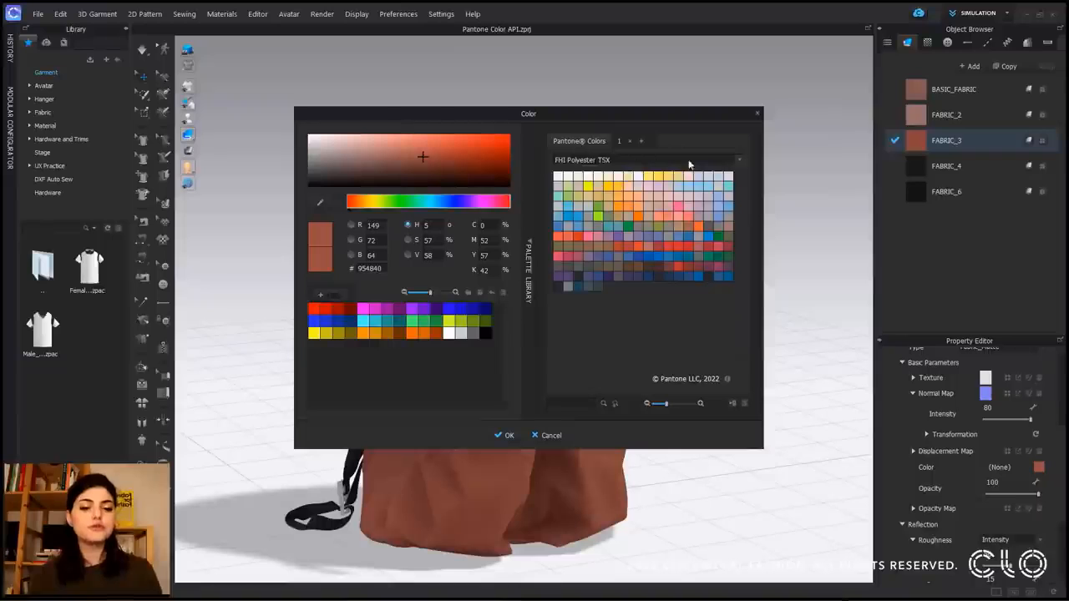
pyautogui.click(739, 161)
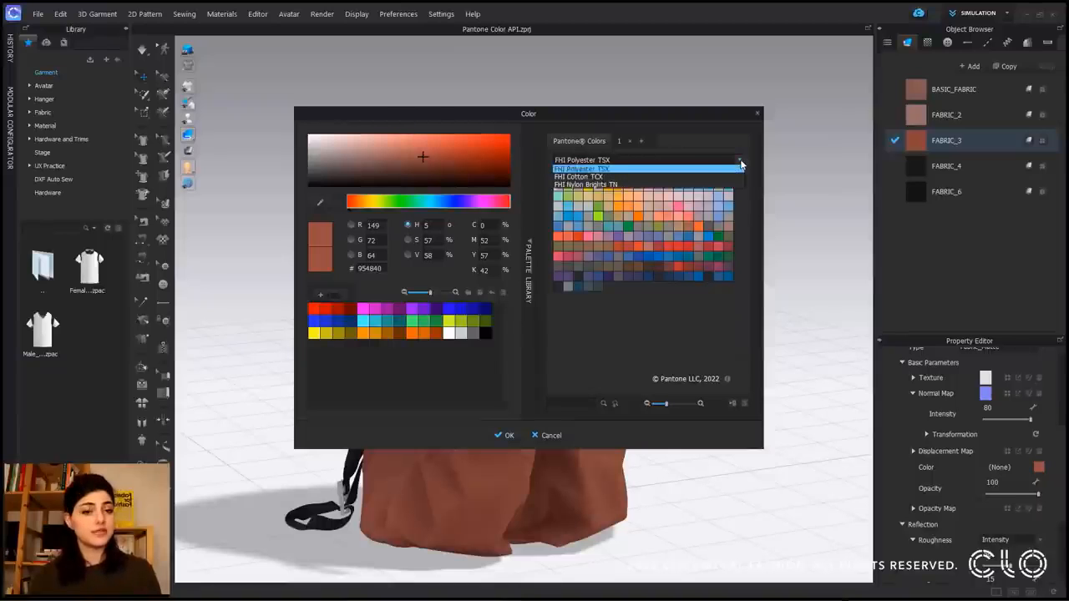
pyautogui.click(706, 185)
pyautogui.click(737, 158)
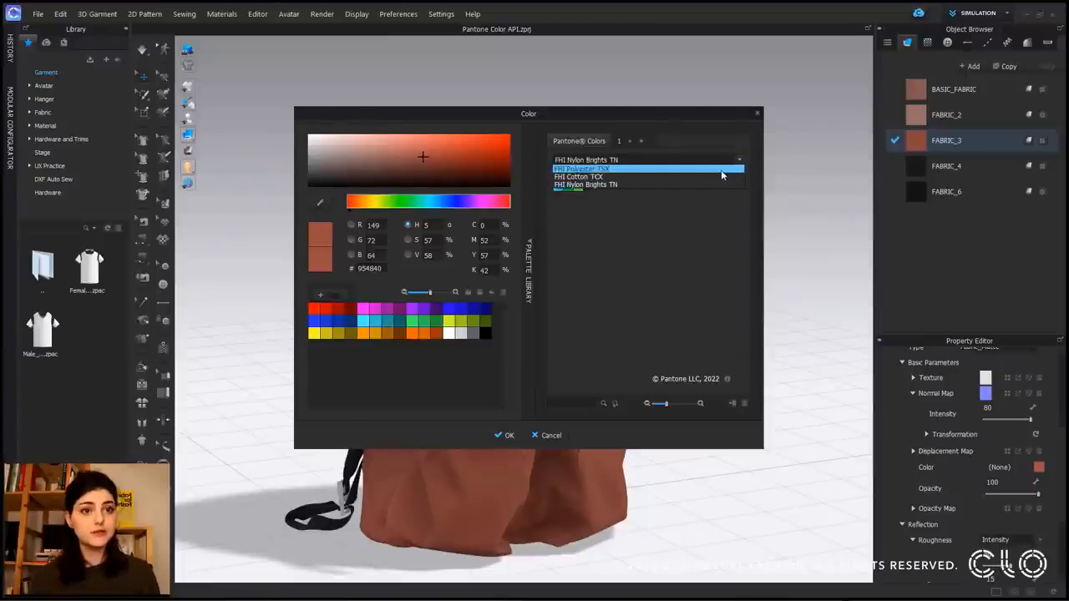
pyautogui.click(720, 174)
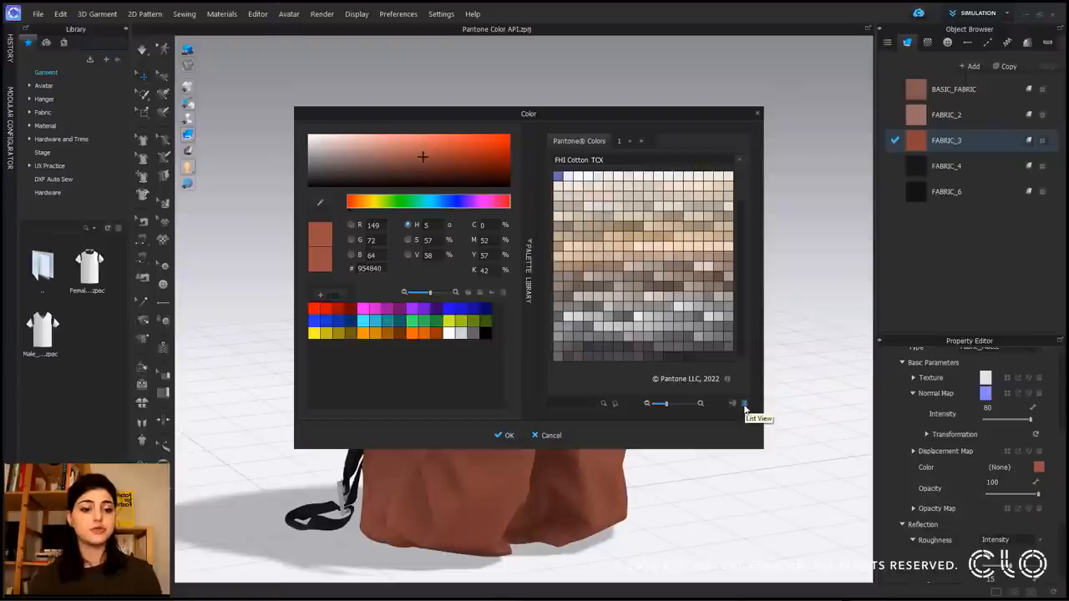
# Step: Preview the FHI Cotton TCX colors as a named list, enlarge the swatches slightly, and return to the swatch grid
pyautogui.click(745, 404)
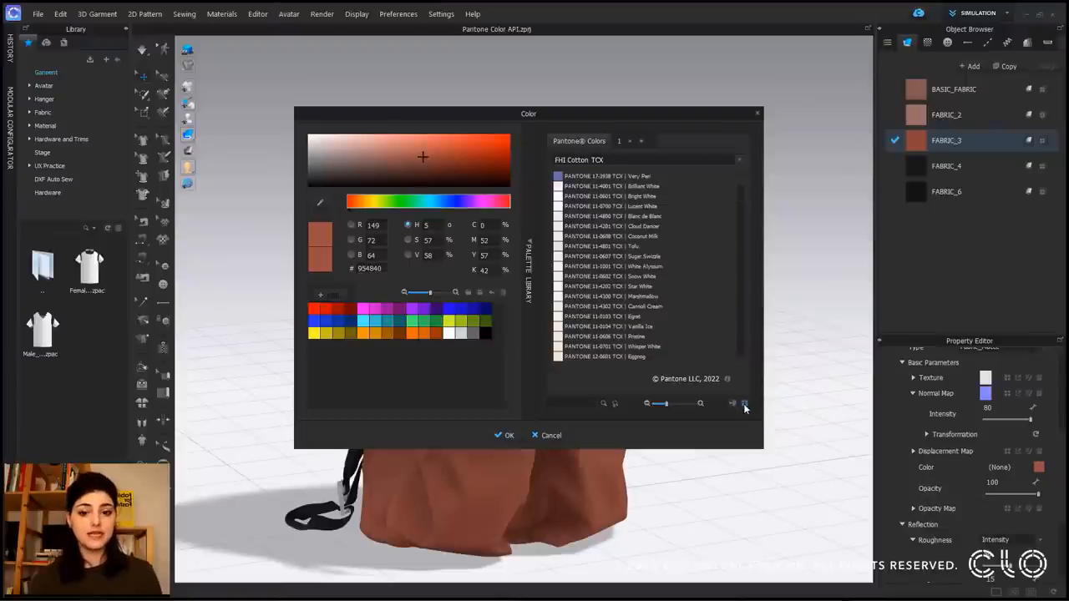
pyautogui.click(745, 404)
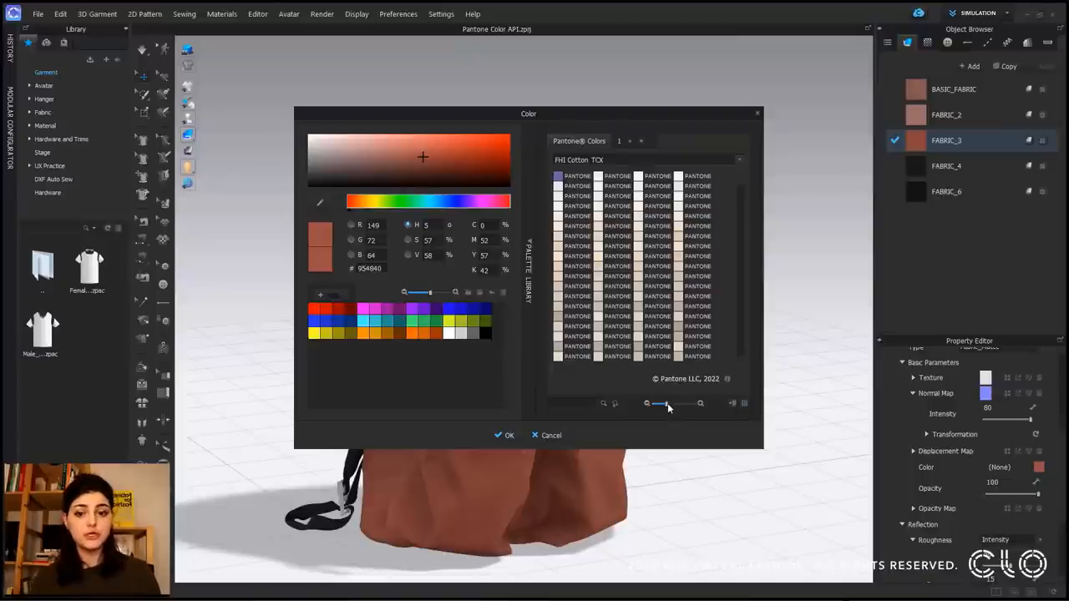
pyautogui.moveTo(667, 408)
pyautogui.mouseDown()
pyautogui.moveTo(682, 409)
pyautogui.moveTo(670, 409)
pyautogui.mouseUp()
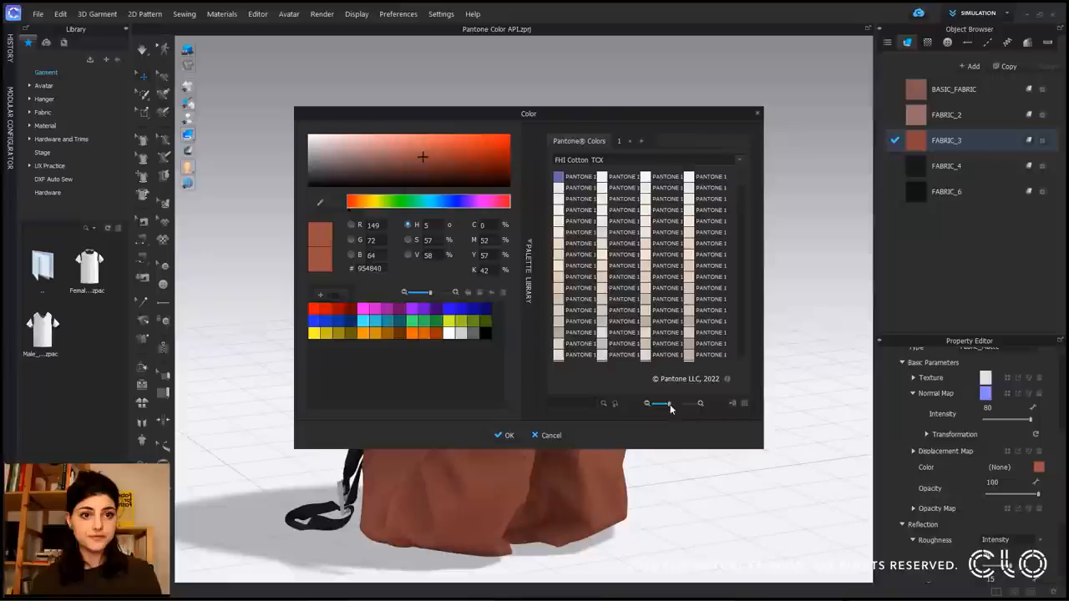
pyautogui.click(743, 404)
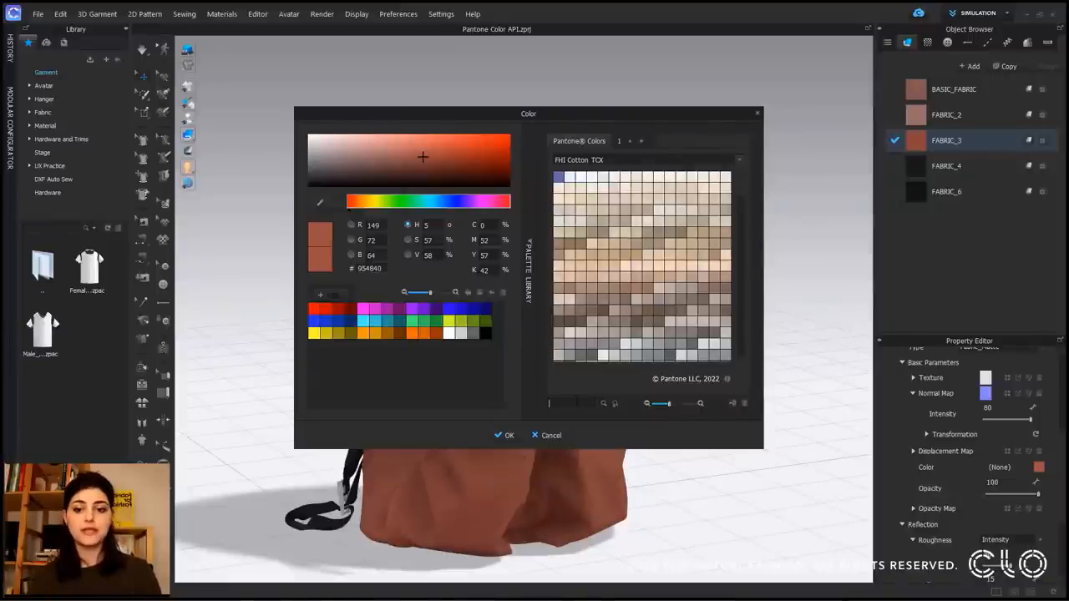
# Step: Search the palette library for the color codes 1850 and 1255, and clear the search
pyautogui.write('1850')
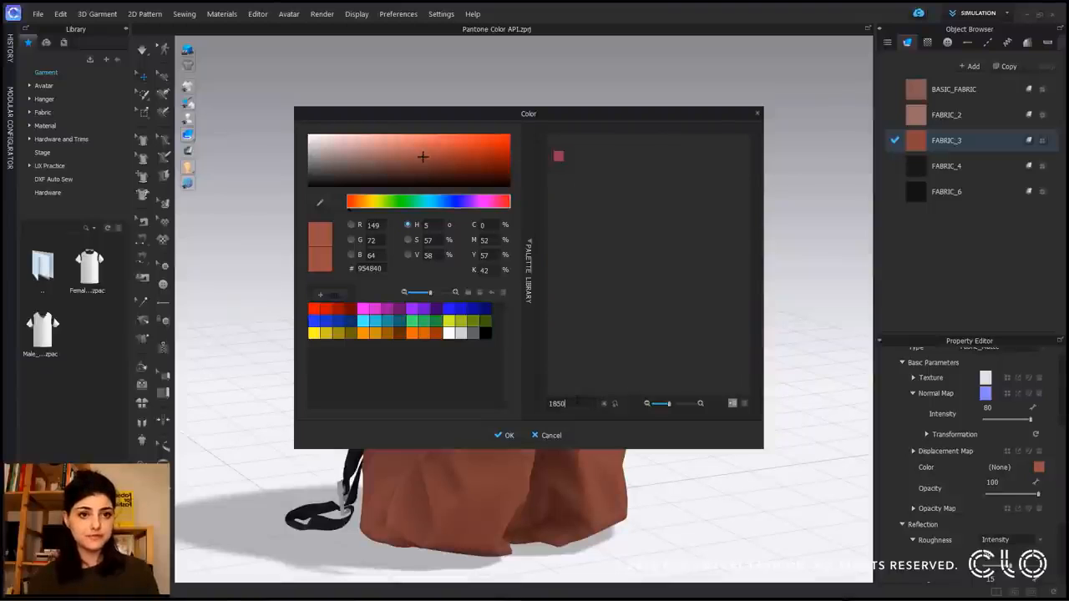
pyautogui.press('BackSpace')
pyautogui.press('BackSpace')
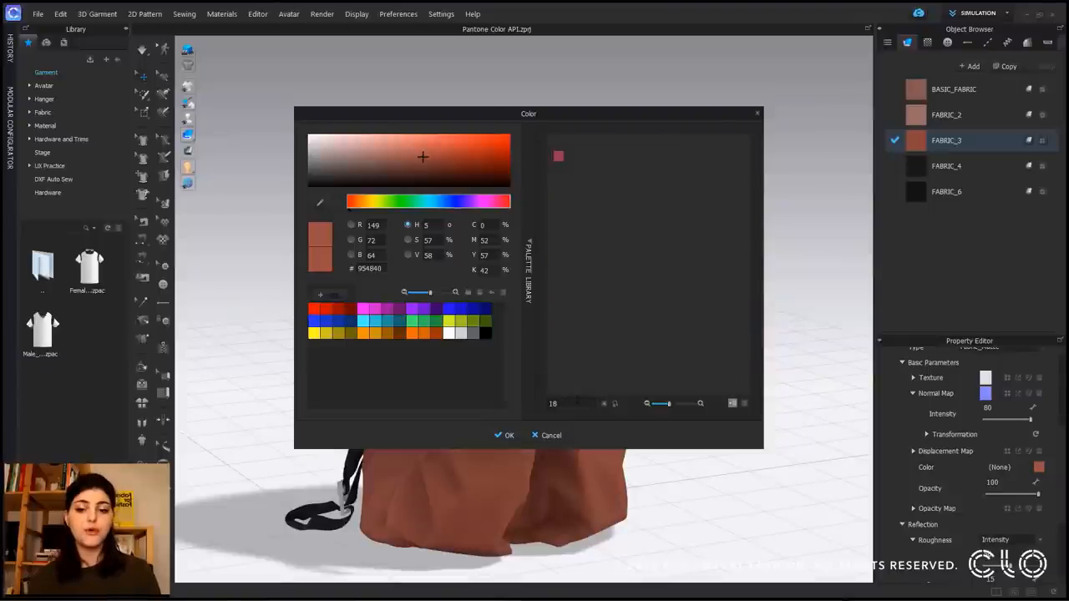
pyautogui.press('BackSpace')
pyautogui.write('\\255')
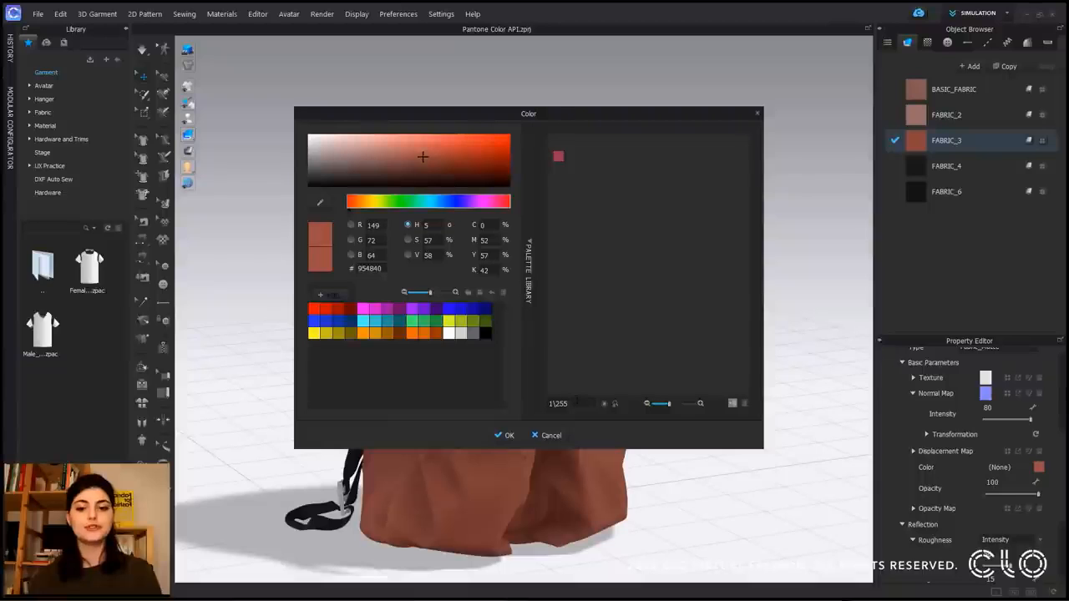
pyautogui.press('BackSpace')
pyautogui.press('BackSpace')
pyautogui.press('BackSpace')
pyautogui.press('BackSpace')
pyautogui.write('255')
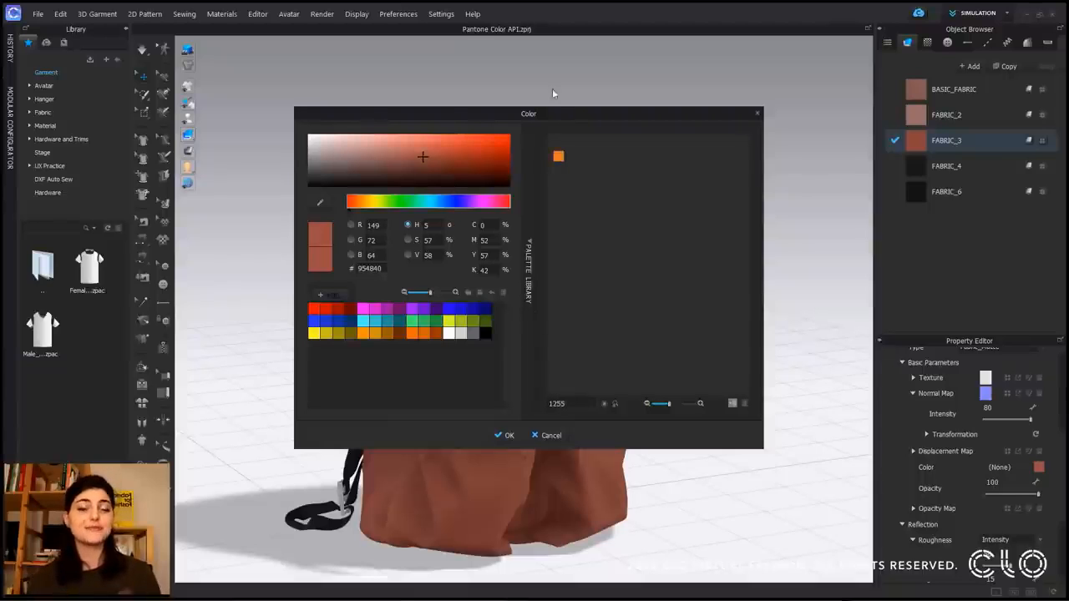
pyautogui.click(604, 405)
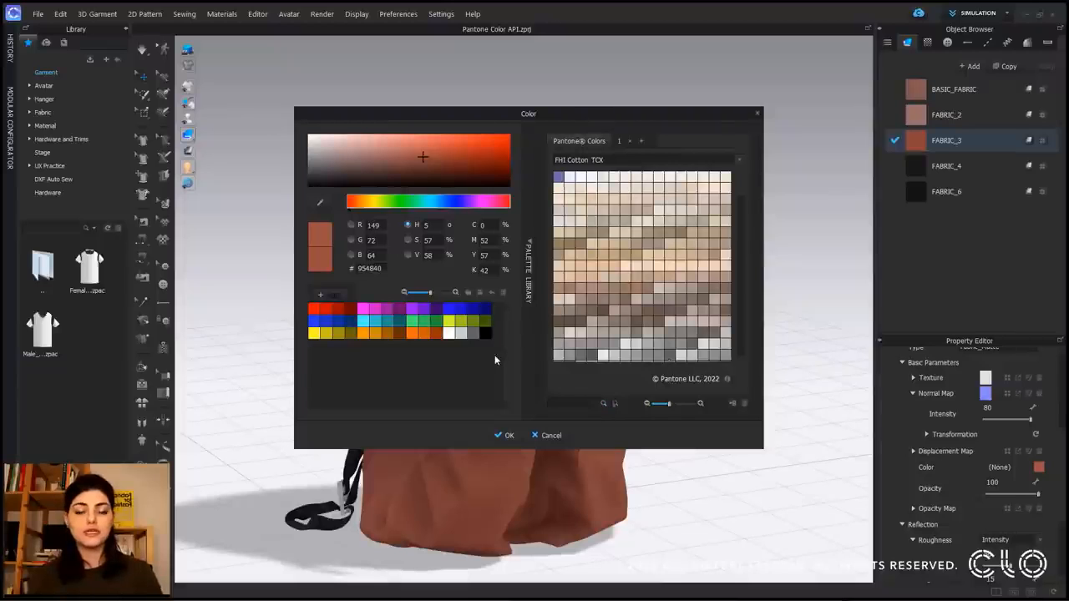
# Step: Set FABRIC_3 to the muted green 7D8464, look up similar library colors, and return to the full Pantone palette
pyautogui.click(452, 321)
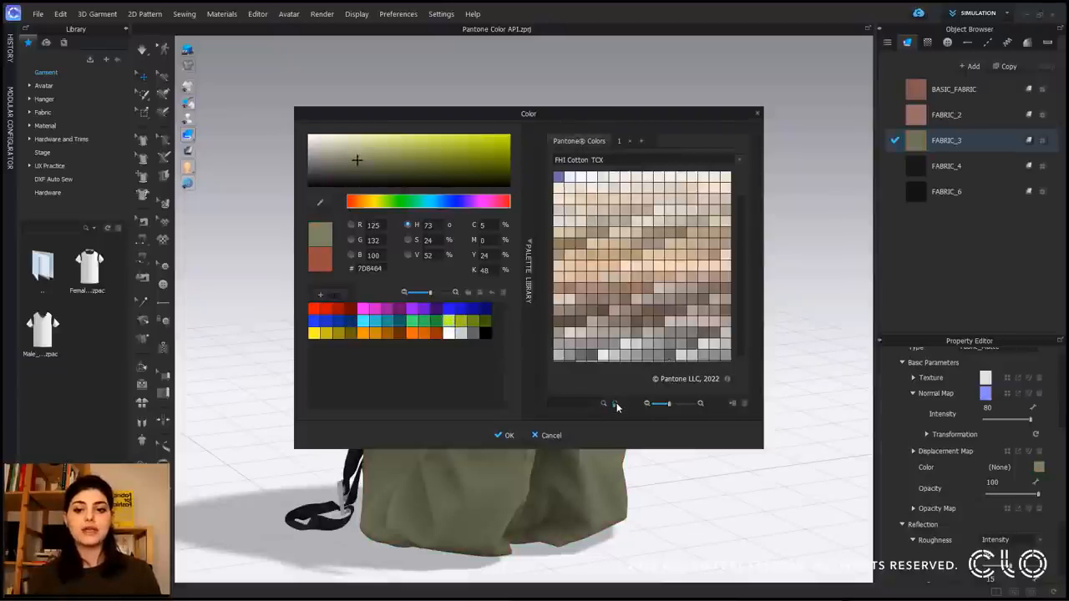
pyautogui.click(615, 403)
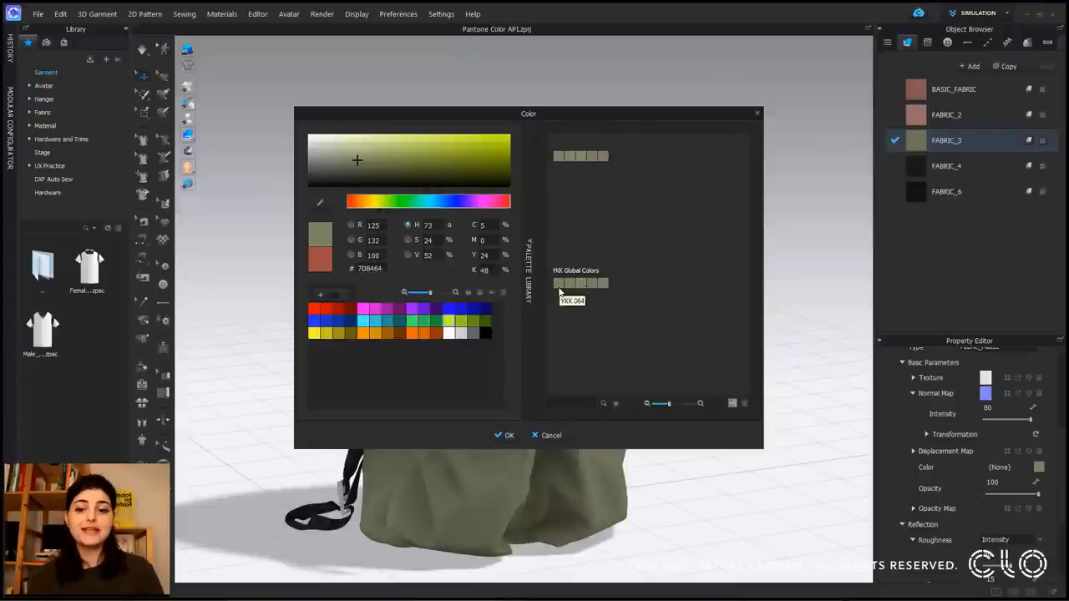
pyautogui.click(615, 404)
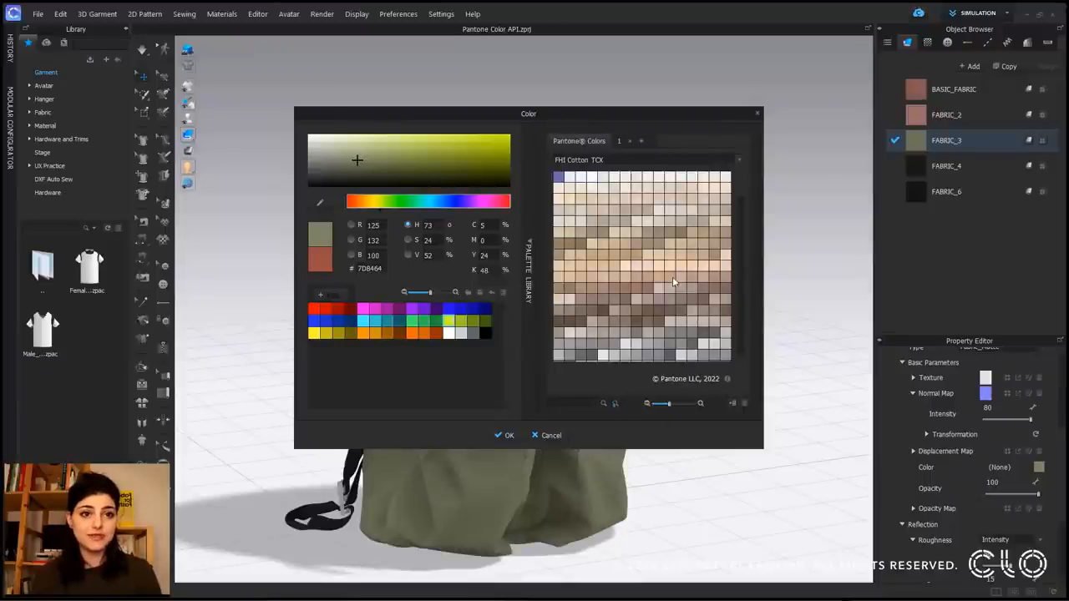
# Step: Apply the Pantone FHI Cotton TCX color Pale Gold to FABRIC_3 and confirm the color change
pyautogui.scroll(-3, 674, 288)
pyautogui.scroll(-3, 673, 310)
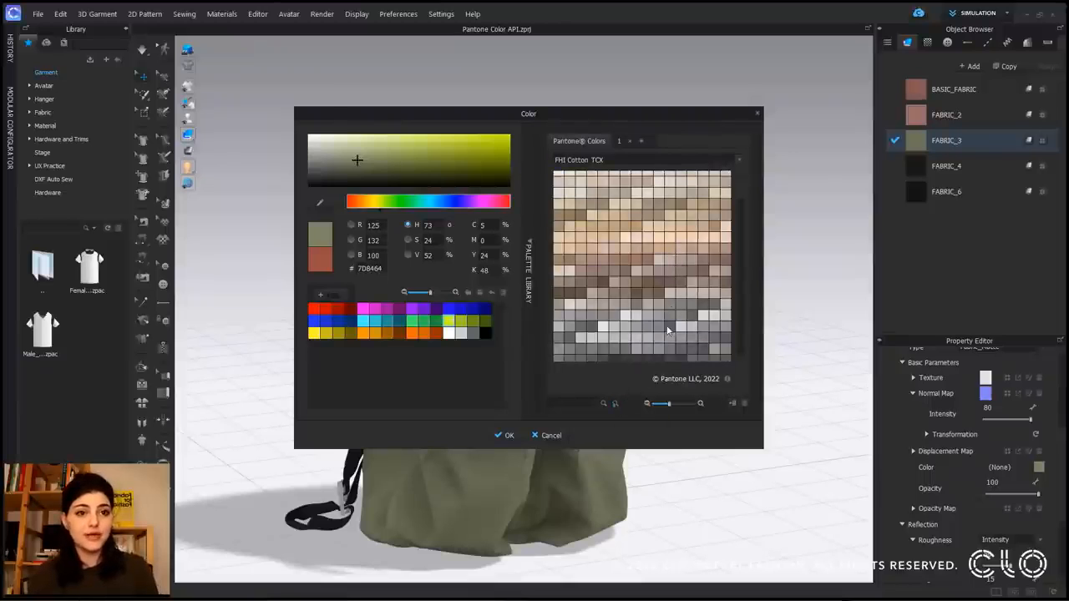
pyautogui.moveTo(739, 190); pyautogui.dragTo(745, 351)
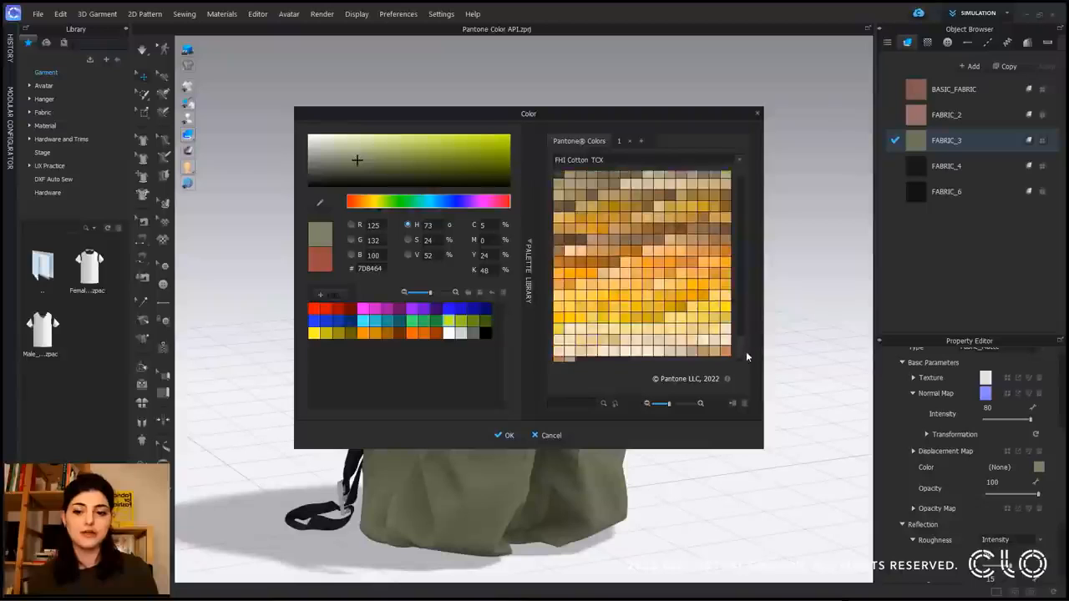
pyautogui.click(702, 348)
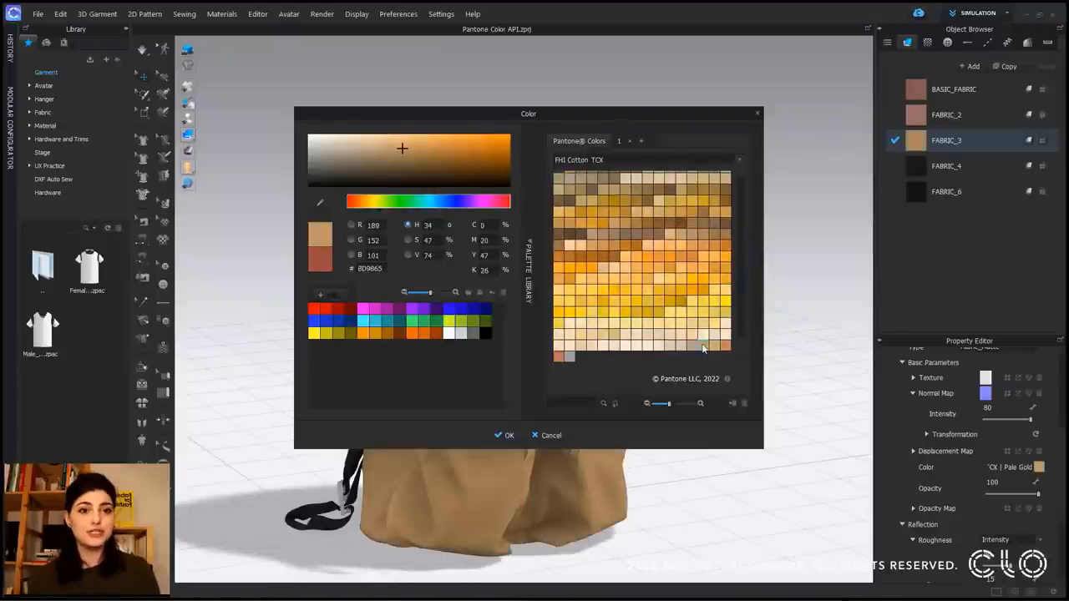
pyautogui.moveTo(608, 115); pyautogui.dragTo(834, 83)
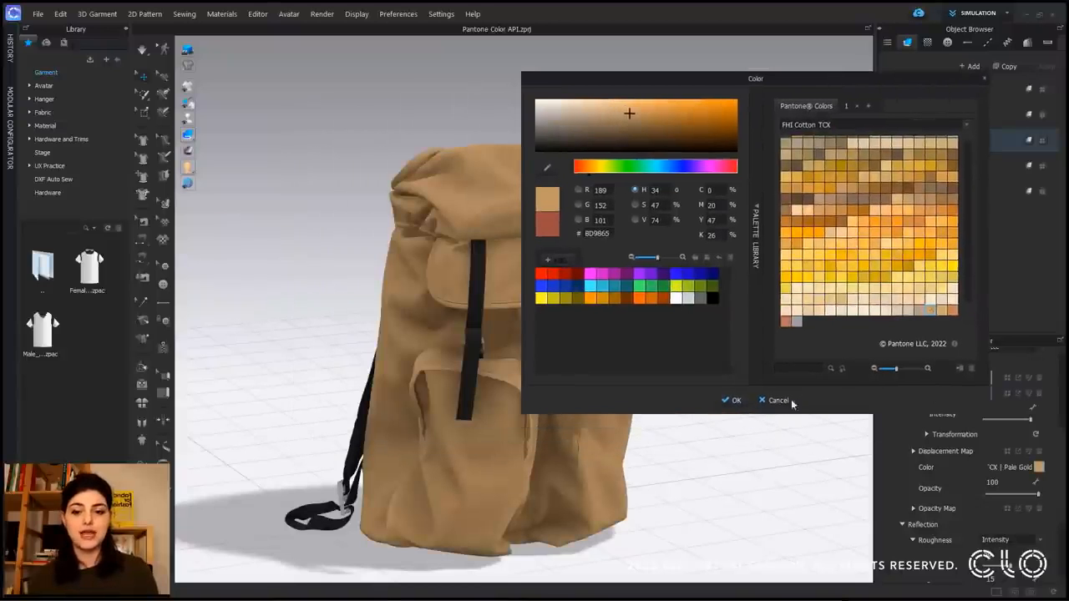
pyautogui.click(731, 400)
pyautogui.click(990, 87)
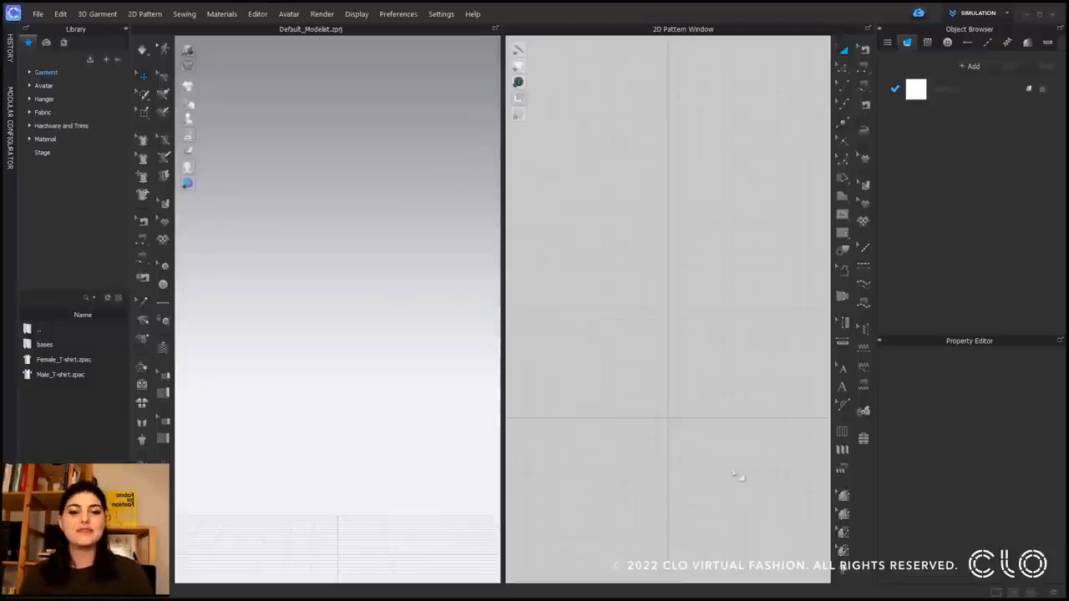
# Step: Generate body front and back patterns with the Parametric Pattern Editor, using Symmetry for both, and place them in the 2D pattern window
pyautogui.click(255, 15)
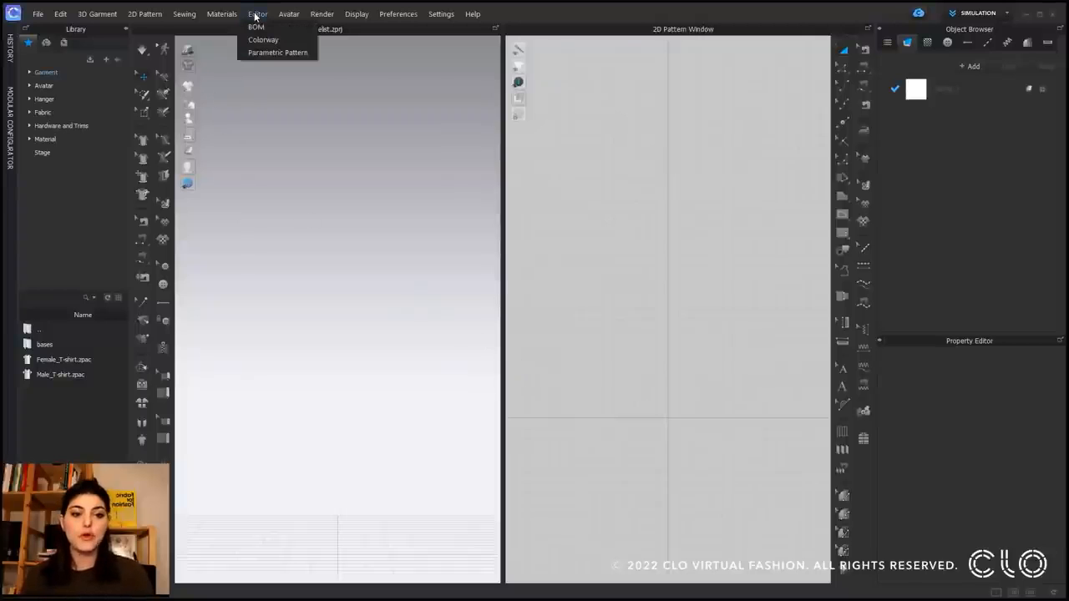
pyautogui.click(275, 52)
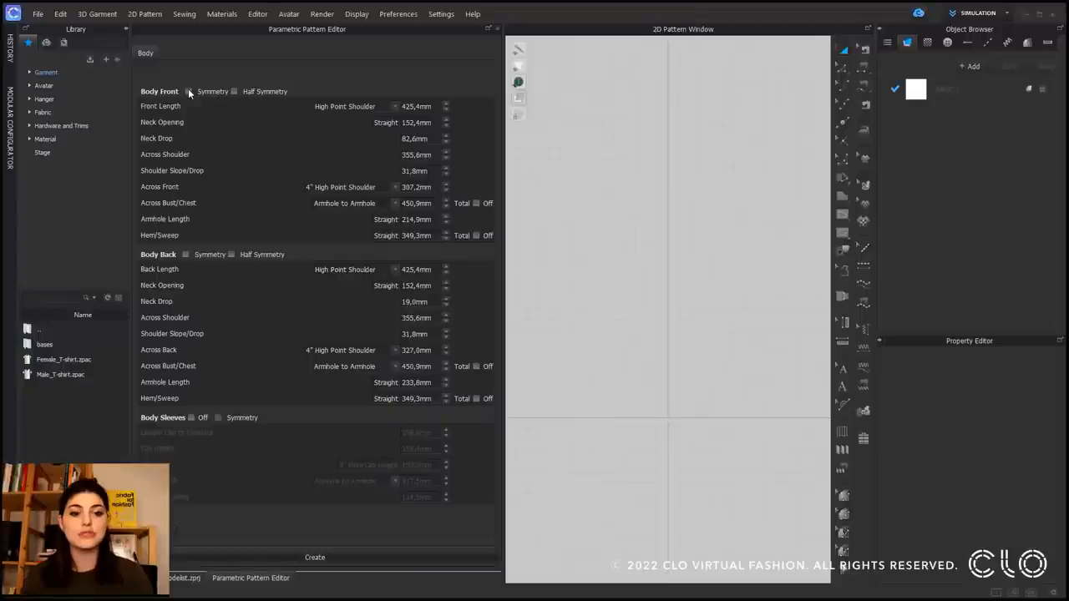
pyautogui.click(186, 255)
pyautogui.click(314, 557)
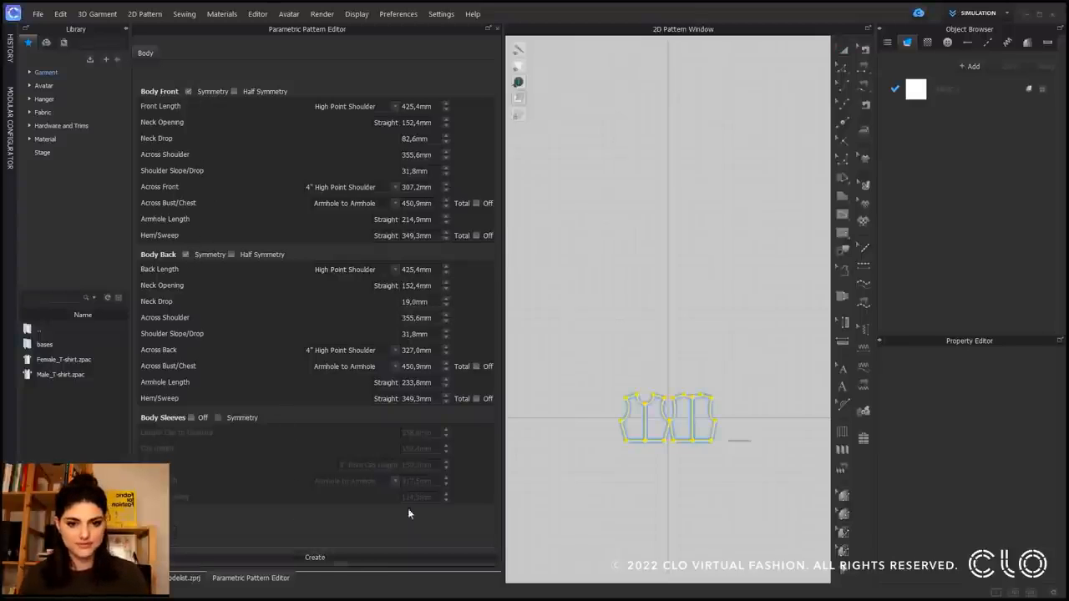
pyautogui.click(666, 451)
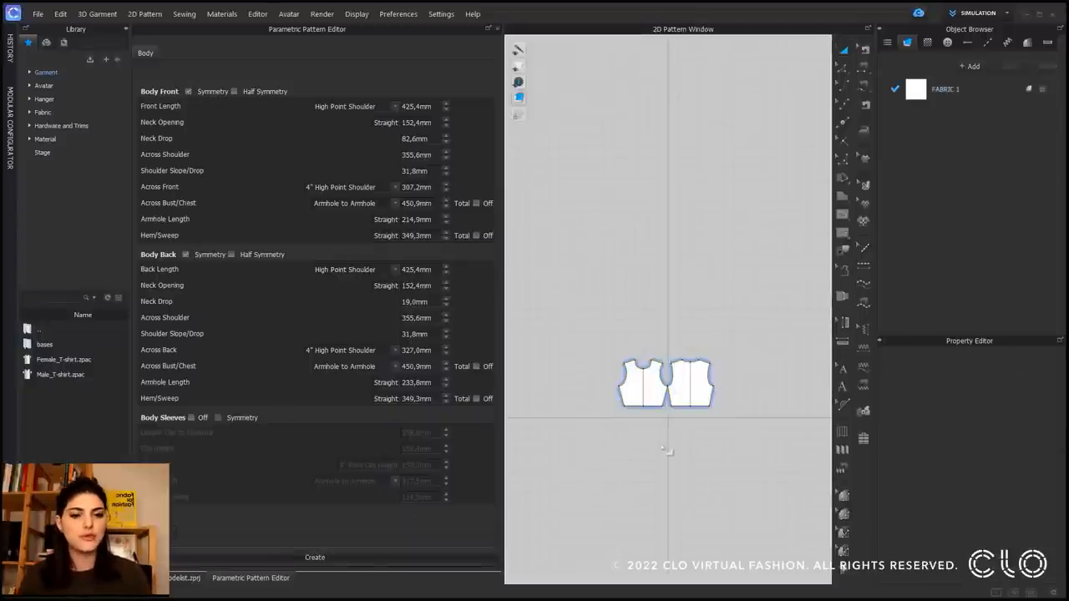
# Step: Move one front half away from its symmetric partner, and delete all the front and back pattern pieces
pyautogui.moveTo(632, 393); pyautogui.dragTo(612, 400)
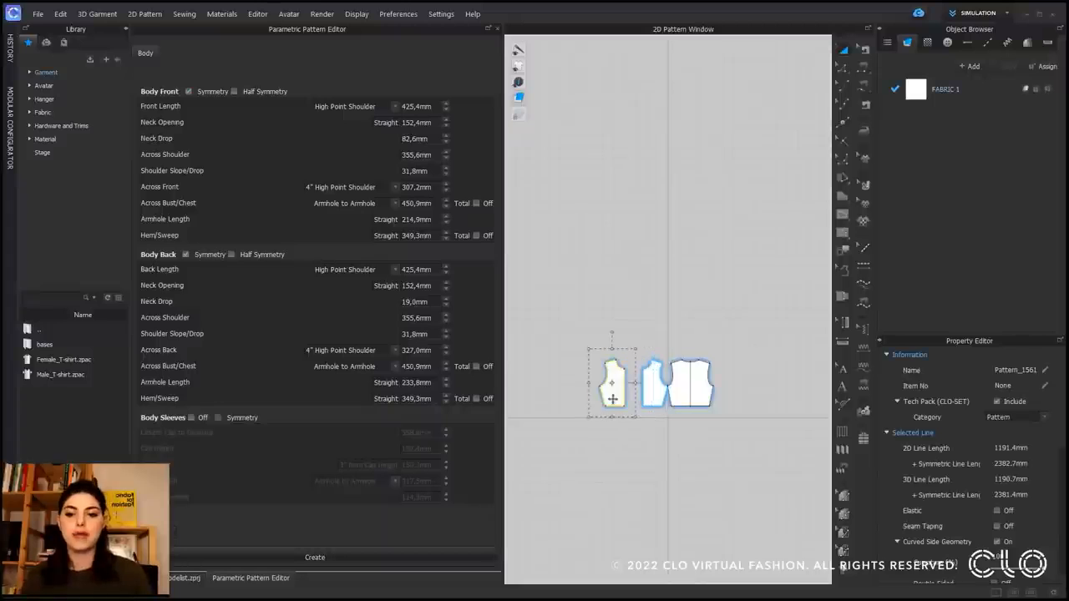
pyautogui.click(649, 454)
pyautogui.moveTo(643, 434); pyautogui.dragTo(591, 452)
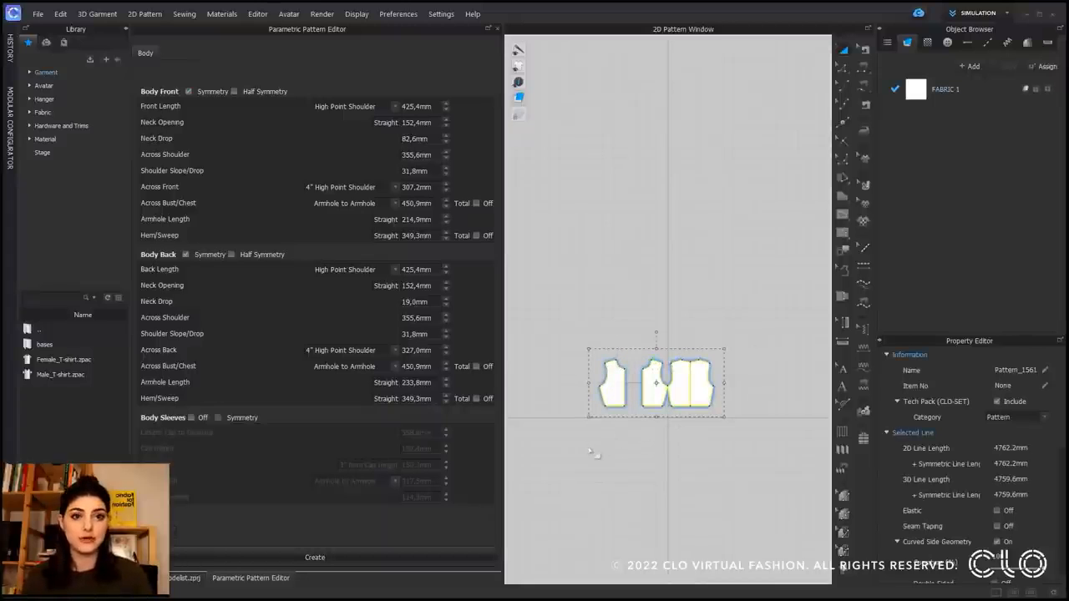
pyautogui.press('Delete')
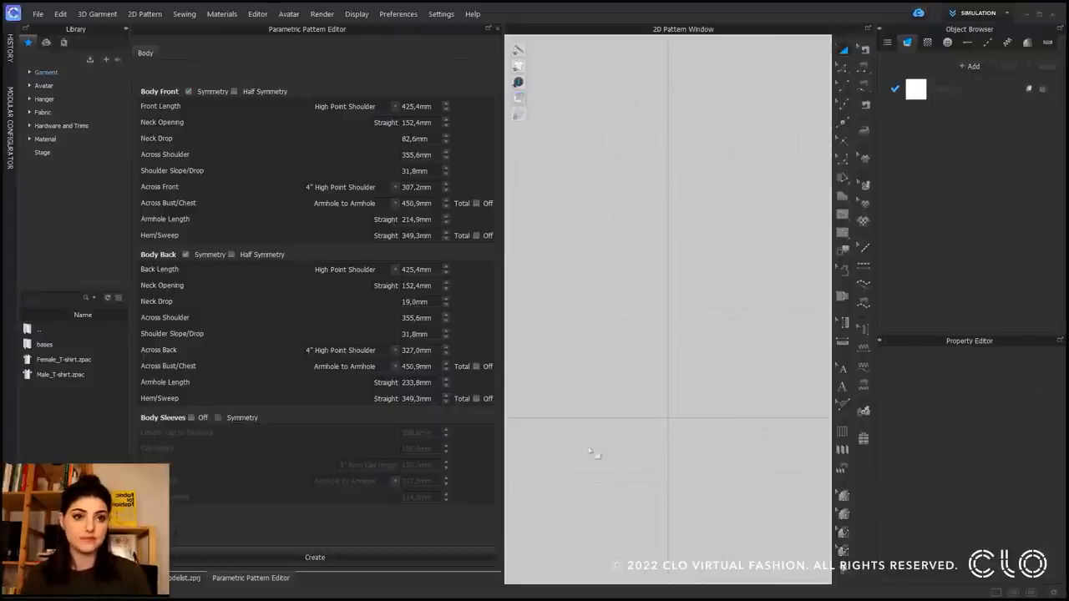
# Step: Generate body front and back patterns using Half Symmetry for both, place them in the 2D pattern window, and delete them
pyautogui.click(232, 255)
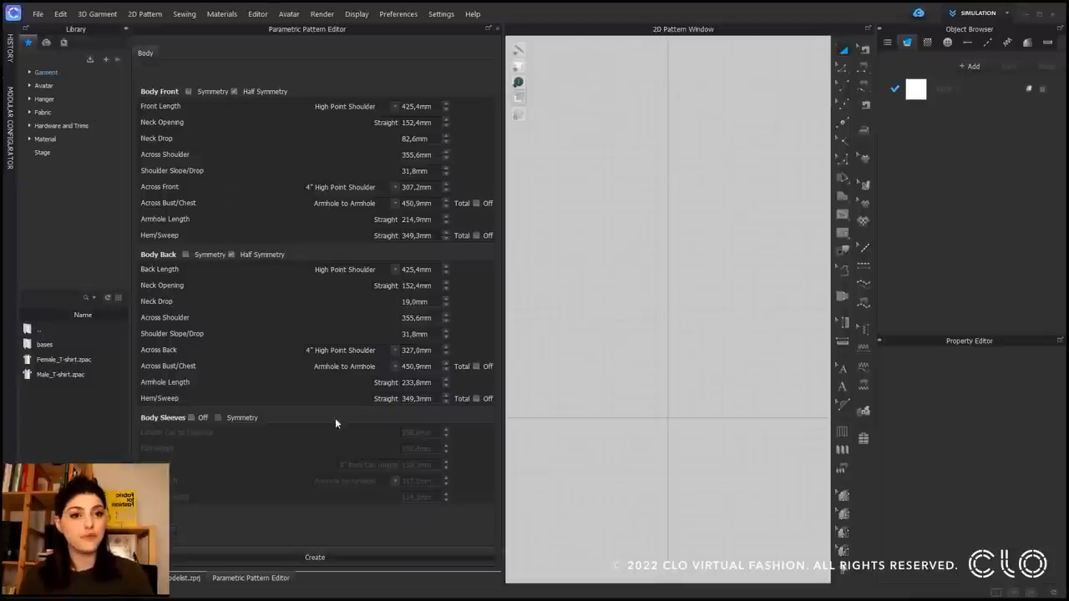
pyautogui.click(359, 555)
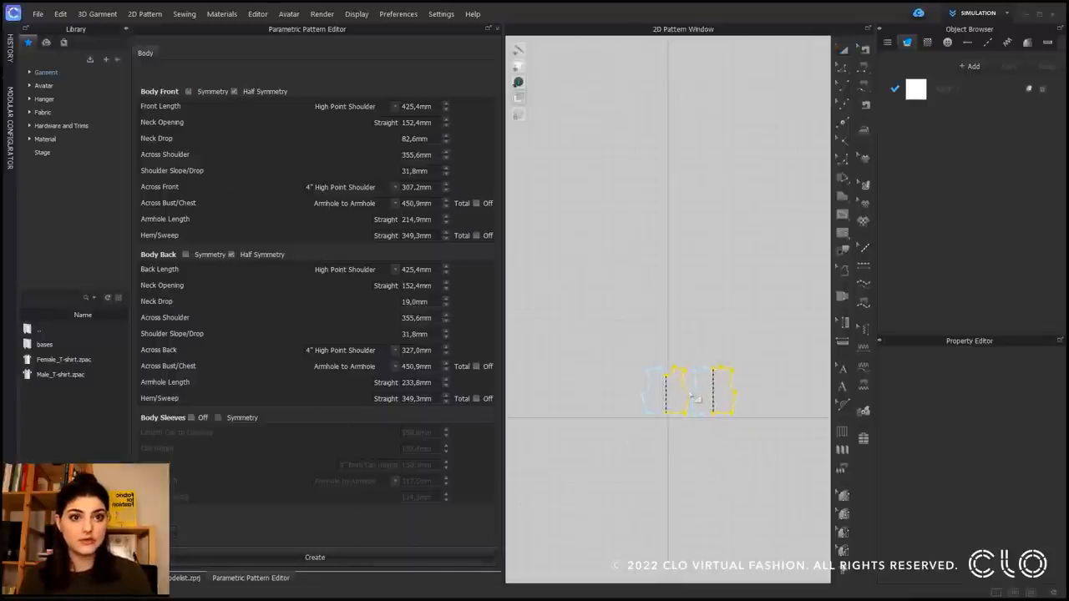
pyautogui.click(712, 471)
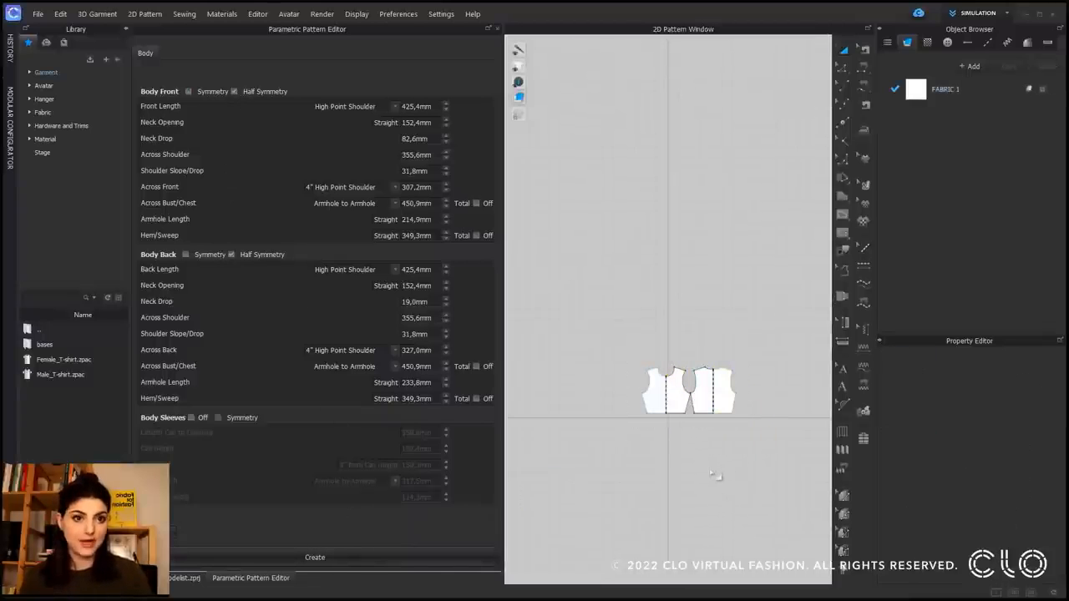
pyautogui.moveTo(763, 342); pyautogui.dragTo(612, 473)
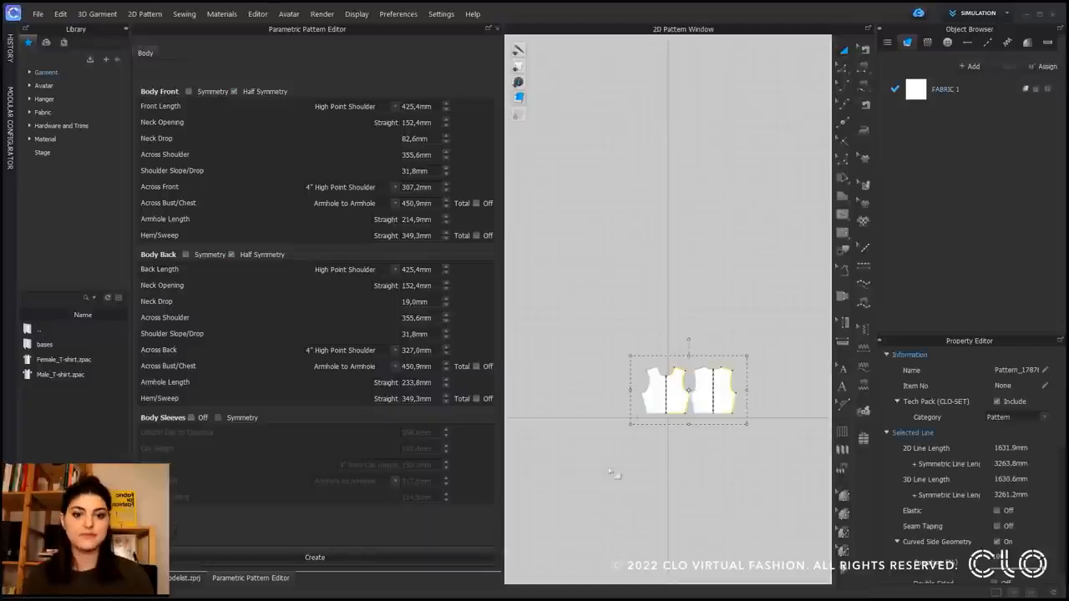
pyautogui.press('Delete')
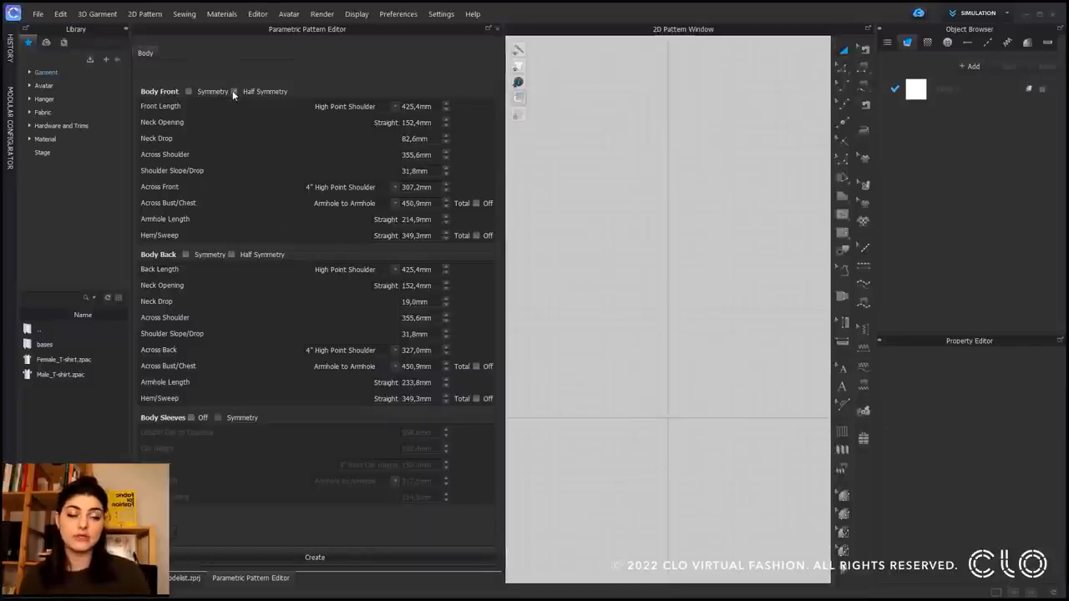
# Step: Generate body front and back patterns without any symmetry option, place them in the 2D pattern window, and delete them
pyautogui.click(350, 555)
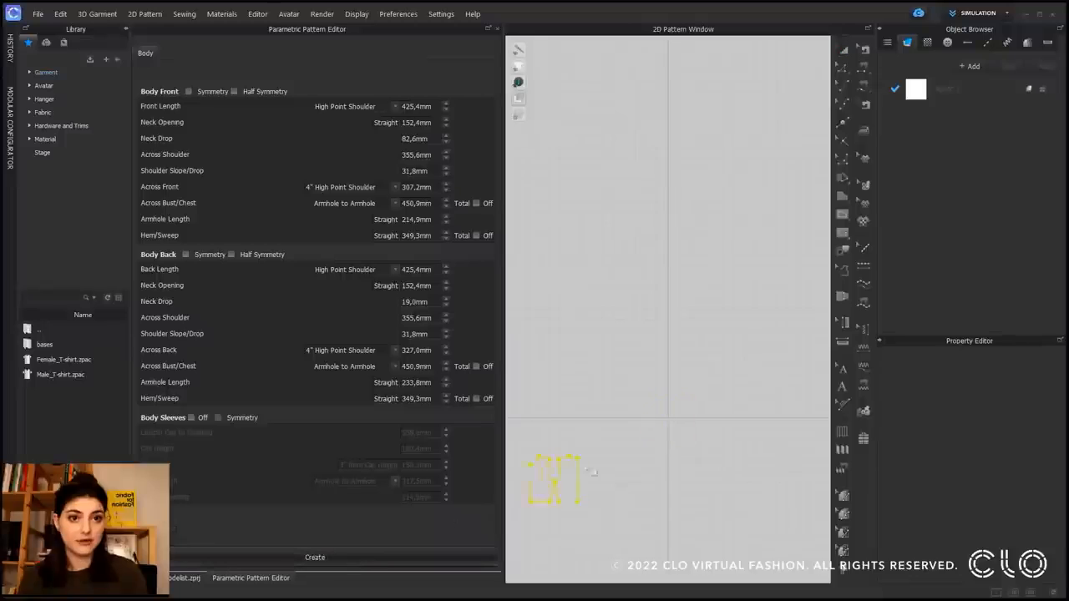
pyautogui.click(700, 465)
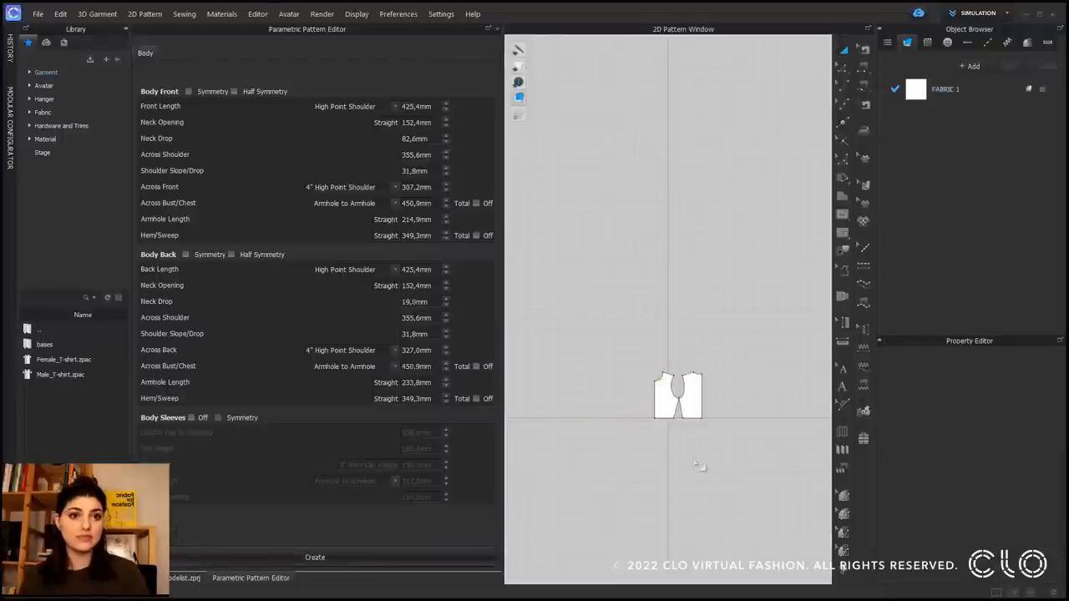
pyautogui.hotkey('ctrl', 'a')
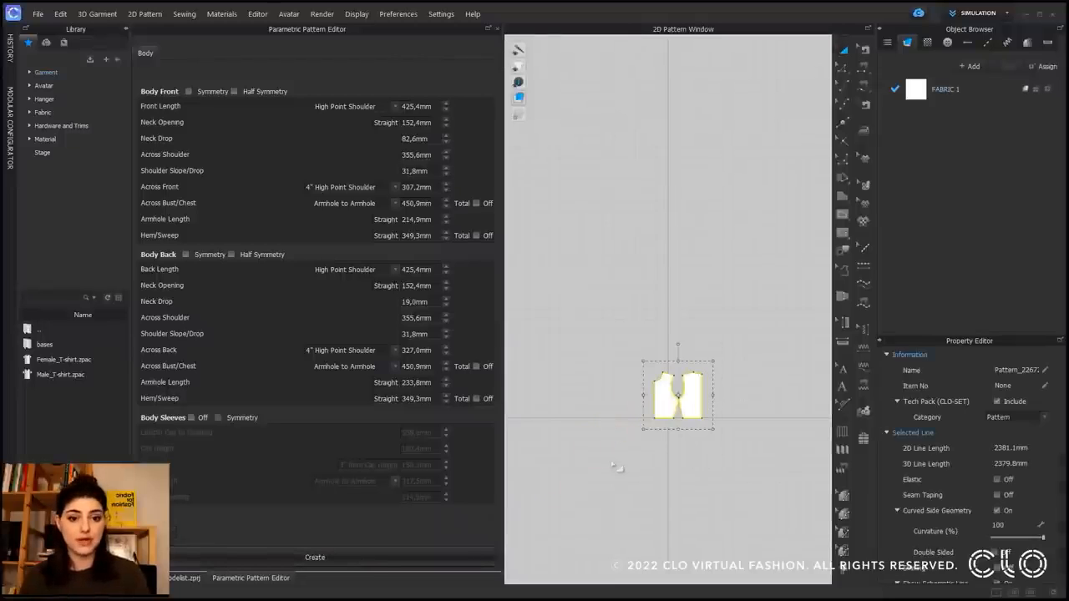
pyautogui.press('Delete')
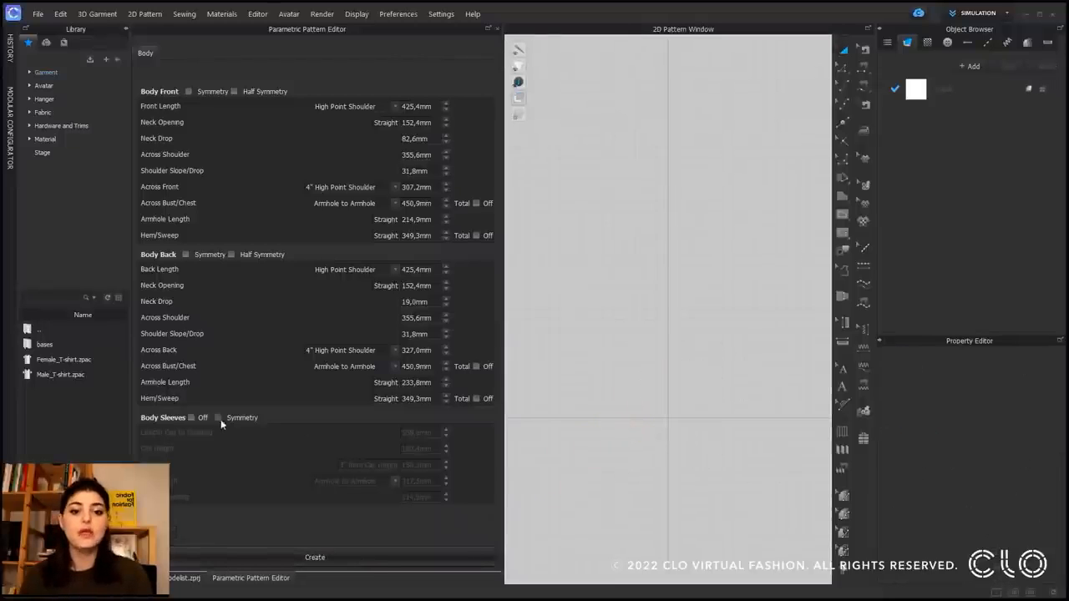
# Step: Turn on Body Sleeves, generate the front, back and single sleeve patterns in the 2D pattern window, and delete them all
pyautogui.click(191, 417)
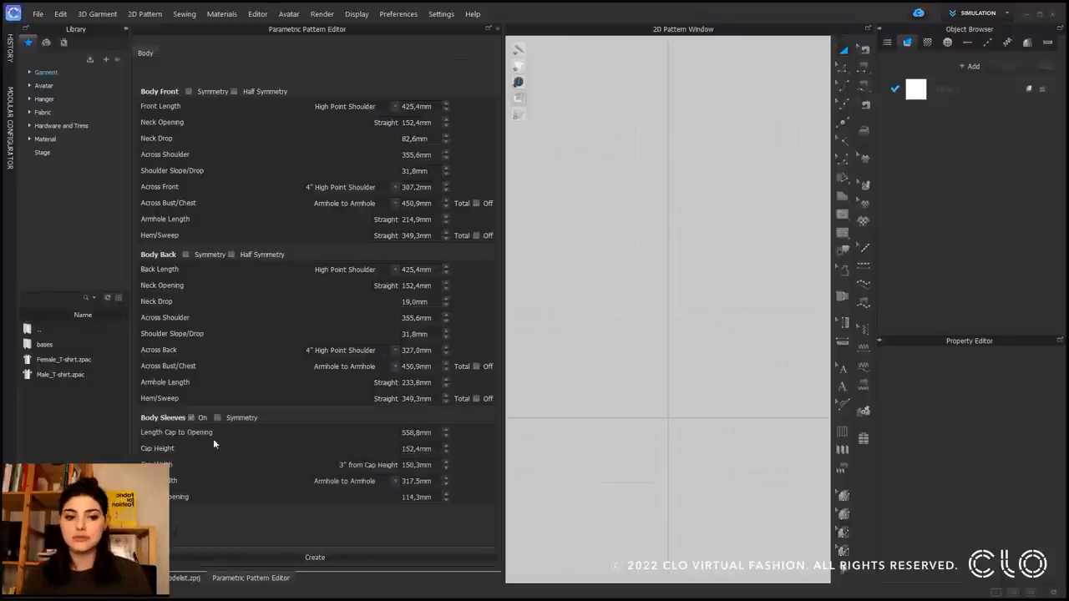
pyautogui.click(355, 558)
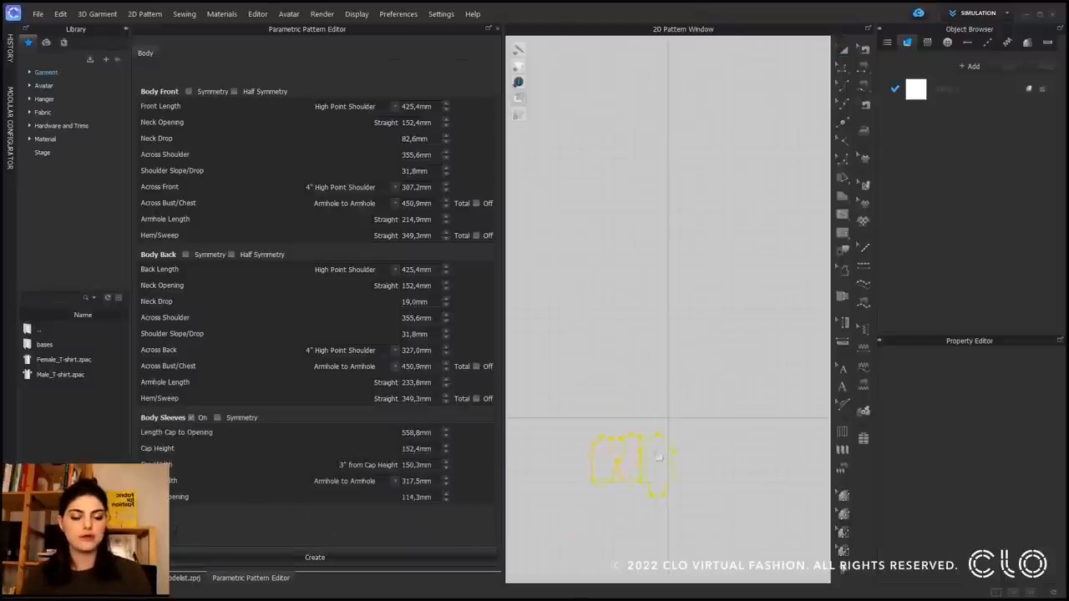
pyautogui.click(722, 503)
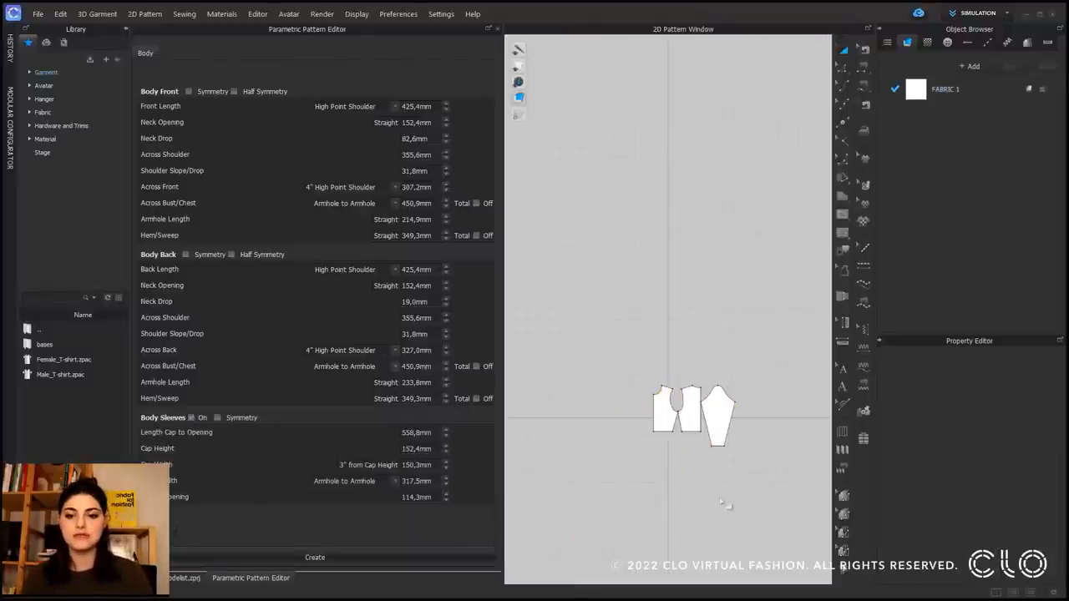
pyautogui.moveTo(759, 371); pyautogui.dragTo(641, 482)
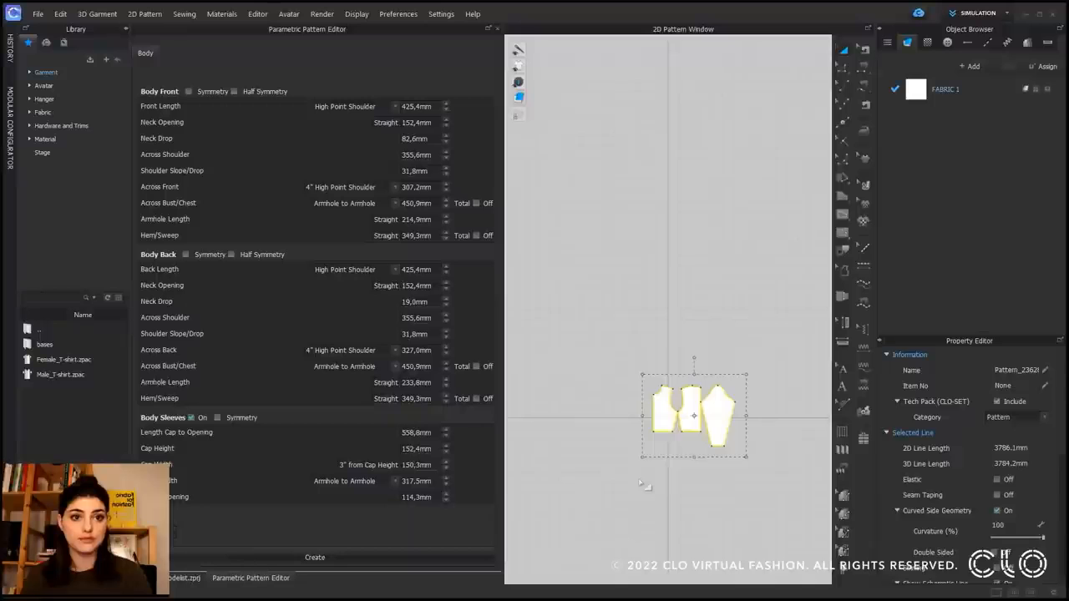
pyautogui.press('Delete')
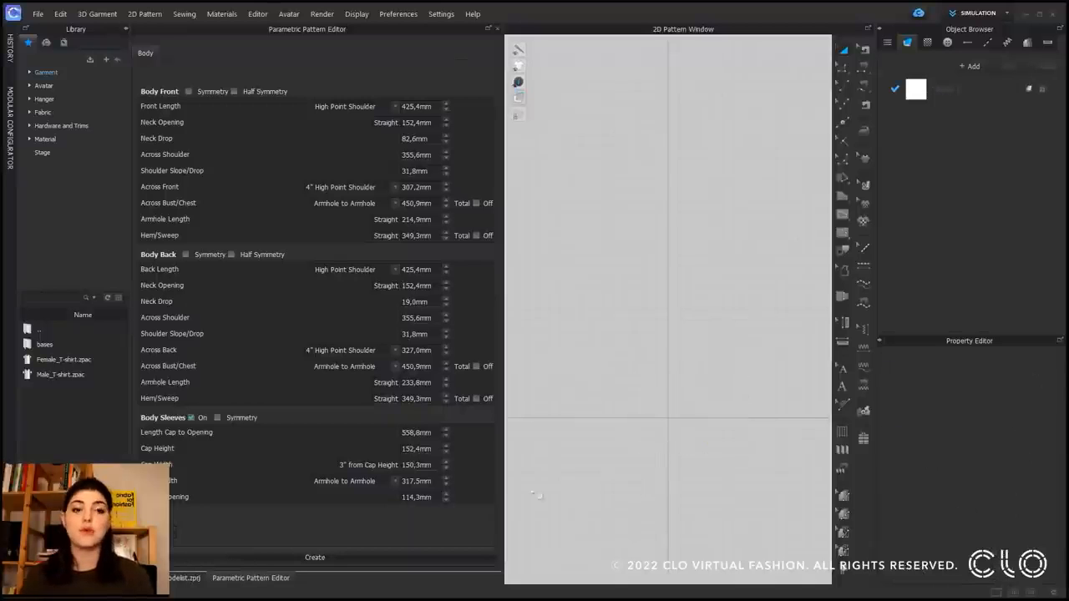
# Step: Generate the patterns with Symmetry enabled for the body sleeves, and delete all the resulting pieces
pyautogui.click(216, 418)
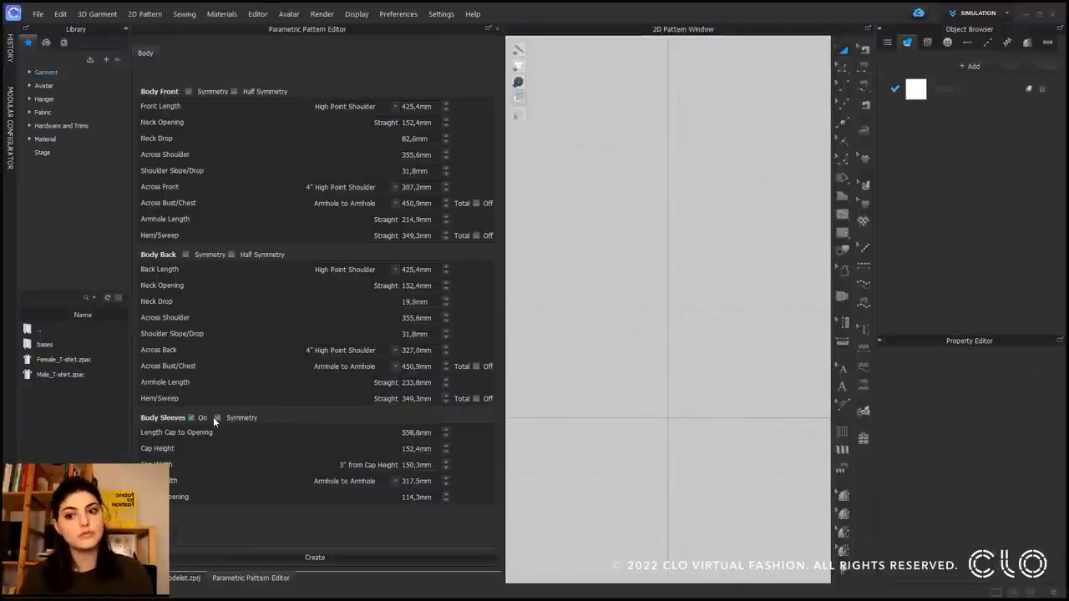
pyautogui.click(366, 549)
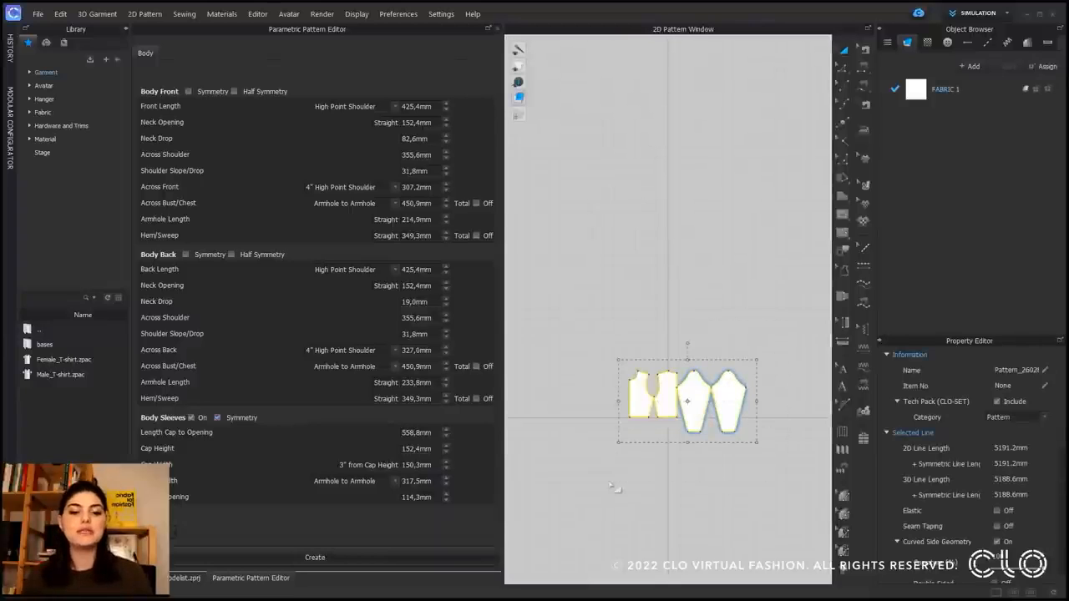
pyautogui.press('Delete')
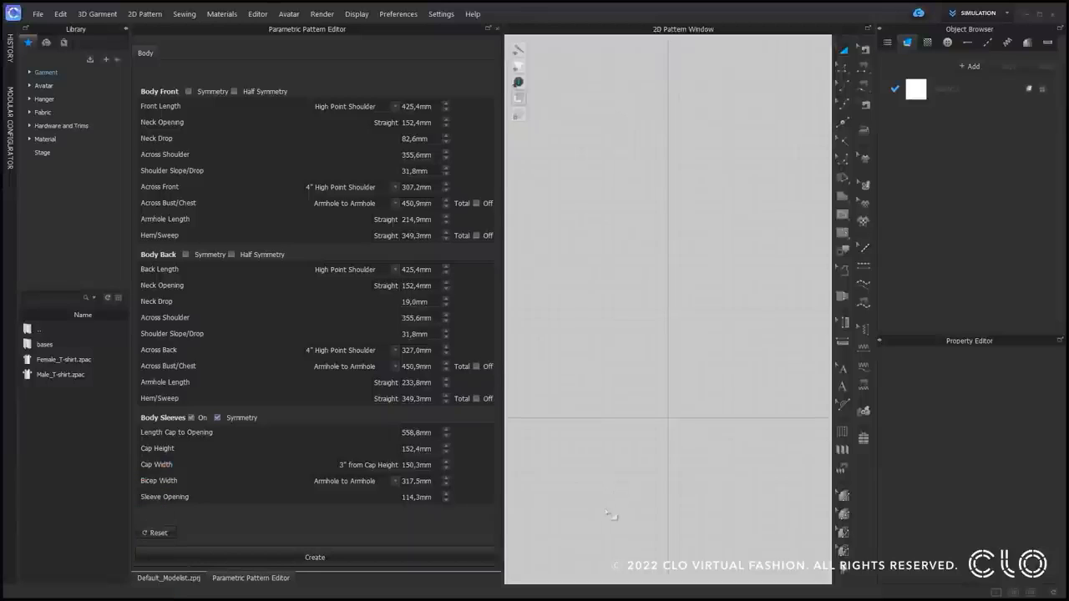
# Step: Reset the Parametric Pattern Editor, and set the body front's Front Length to 540 mm and Neck Opening to 190 mm
pyautogui.click(157, 533)
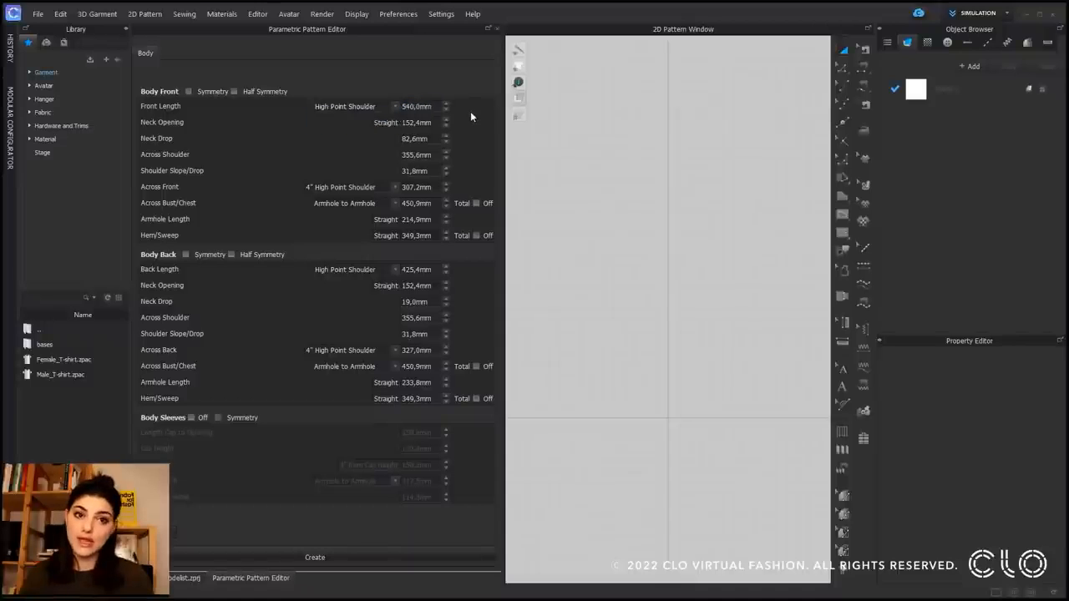
pyautogui.doubleClick(416, 123)
pyautogui.write('190')
pyautogui.press('Return')
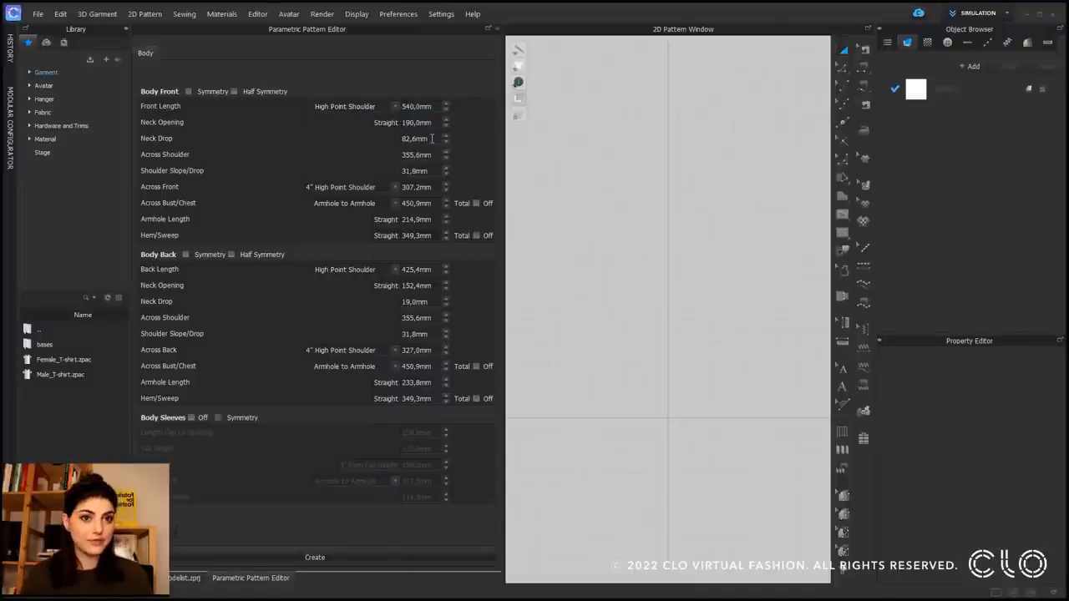
# Step: Set the body front's Neck Drop to 70 mm, Across Shoulder to 390 mm and Shoulder Slope/Drop to 40 mm
pyautogui.doubleClick(432, 138)
pyautogui.write('70')
pyautogui.press('Tab')
pyautogui.write('390')
pyautogui.press('Tab')
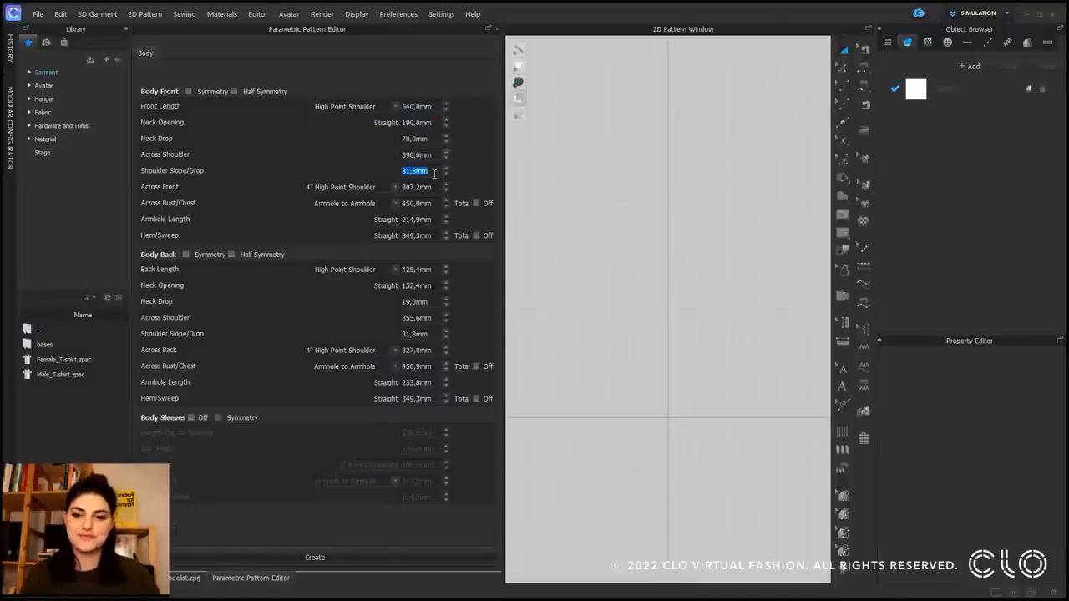
pyautogui.write('40')
pyautogui.press('Return')
# Step: Set the body front's Across Front to 360 mm, measured at 4" High Point Shoulder
pyautogui.click(342, 187)
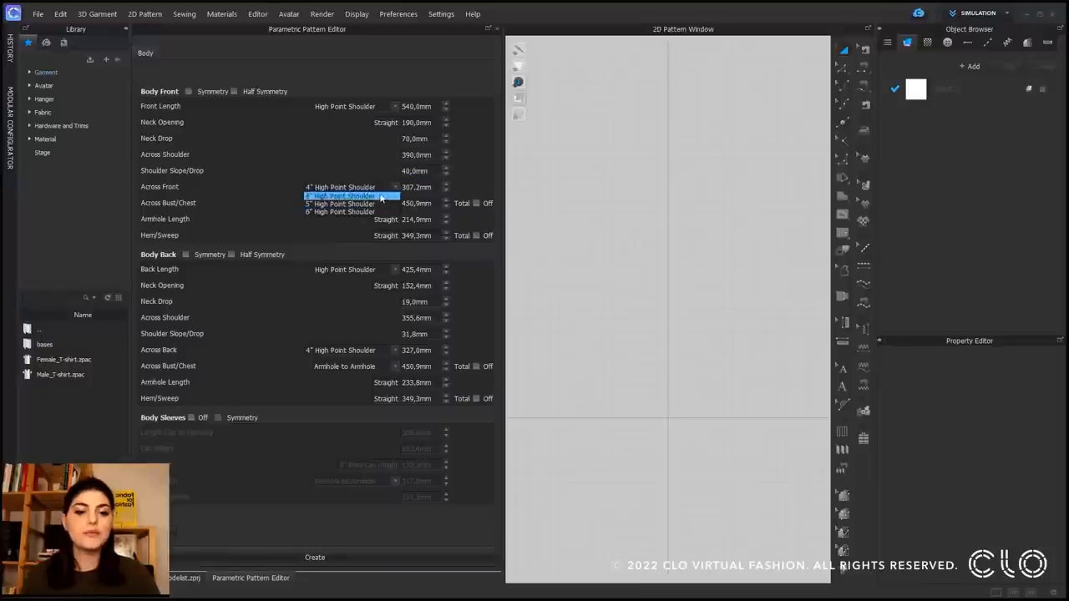
pyautogui.click(382, 197)
pyautogui.doubleClick(422, 187)
pyautogui.write('360')
pyautogui.press('Return')
# Step: Set the body front's Across Bust/Chest to a total of 840 mm, measured Armhole to Armhole
pyautogui.click(389, 204)
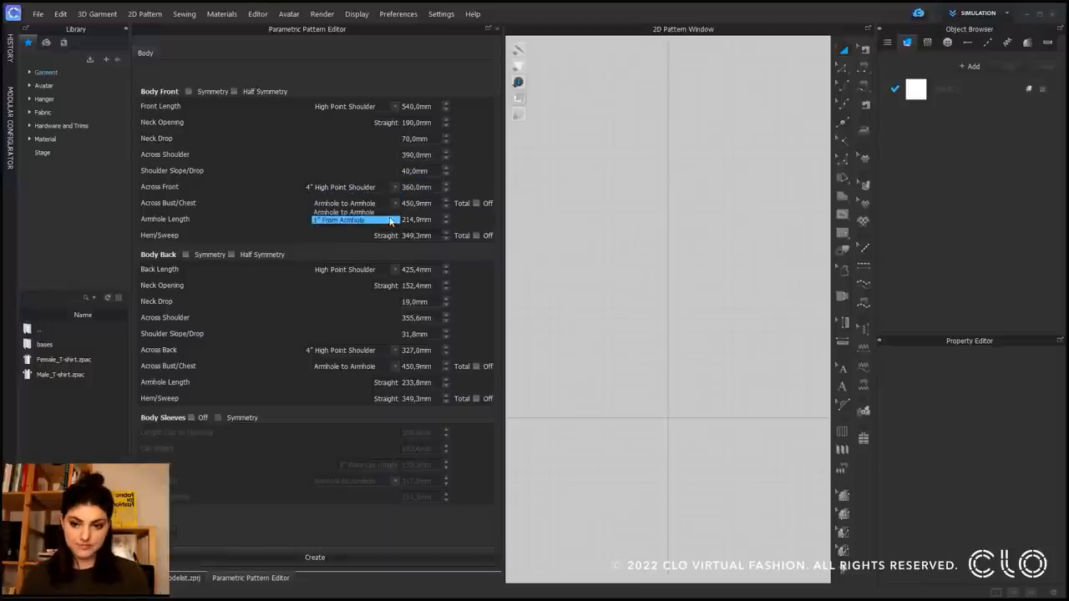
pyautogui.click(386, 214)
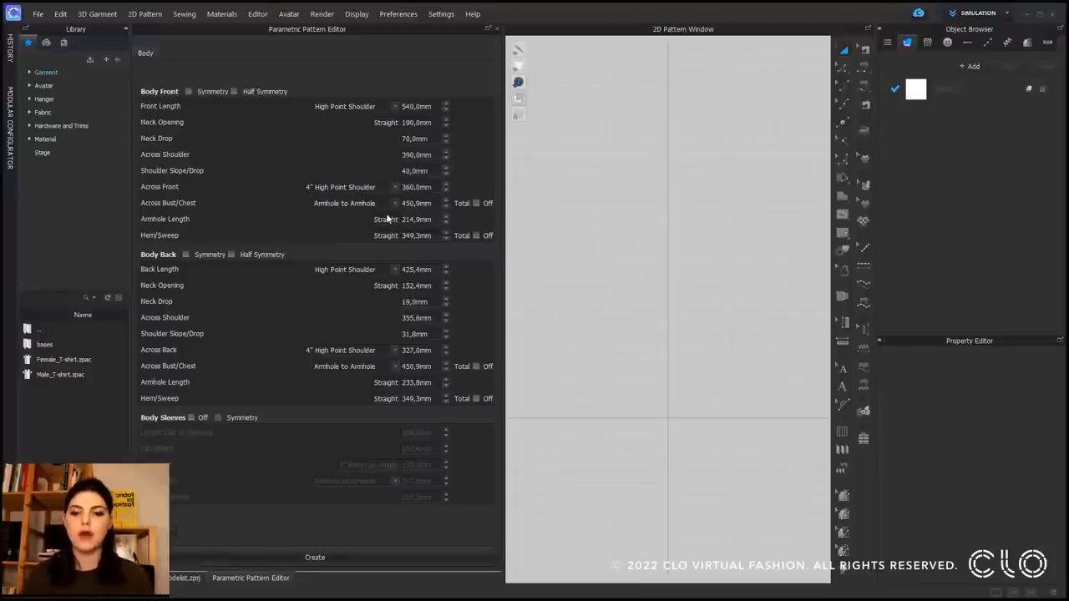
pyautogui.click(475, 203)
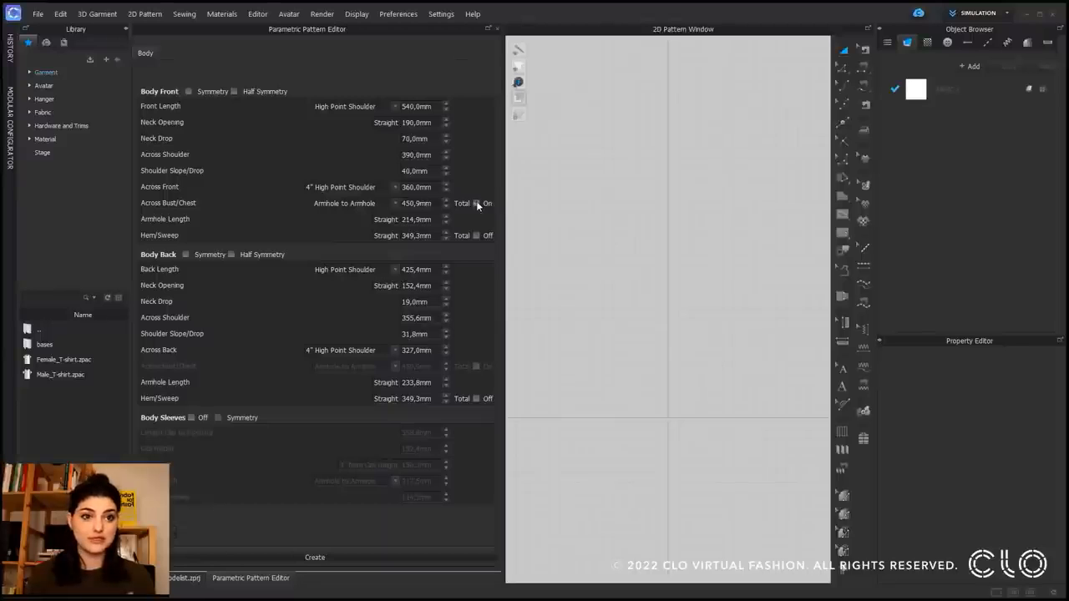
pyautogui.doubleClick(426, 204)
pyautogui.write('840')
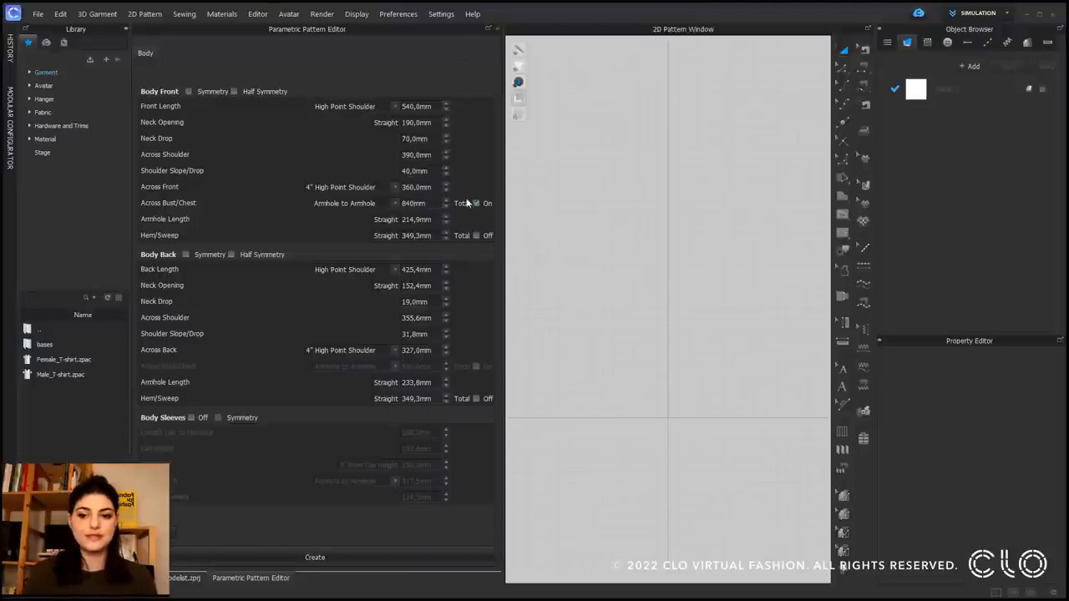
pyautogui.click(467, 201)
# Step: Set the body front's Armhole Length to 170 mm and its Hem/Sweep to a total of 840 mm
pyautogui.doubleClick(421, 219)
pyautogui.write('170')
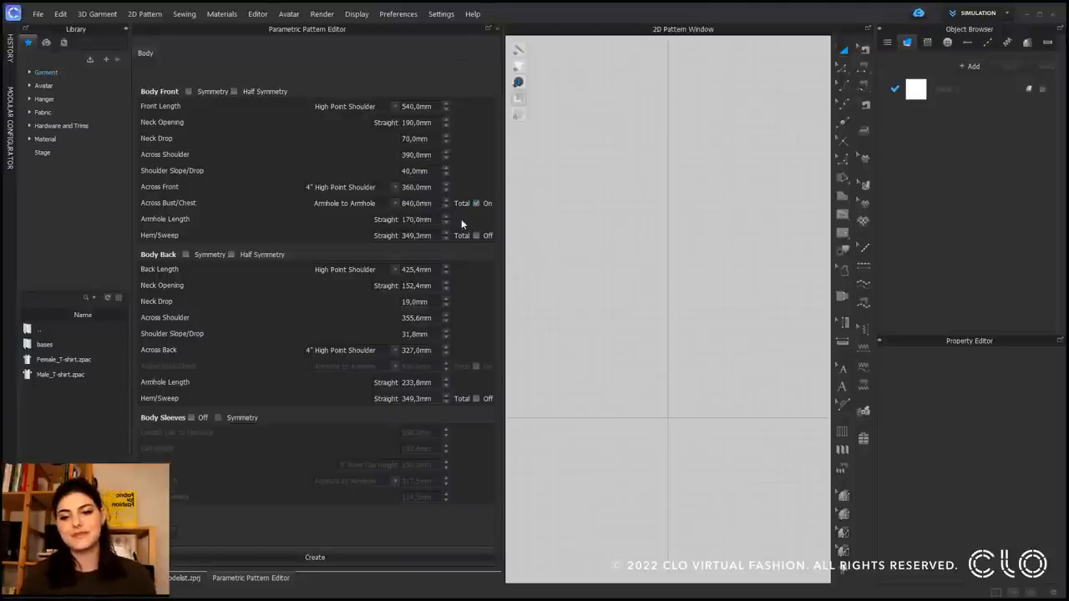
pyautogui.click(455, 235)
pyautogui.doubleClick(429, 235)
pyautogui.write('840')
pyautogui.click(460, 230)
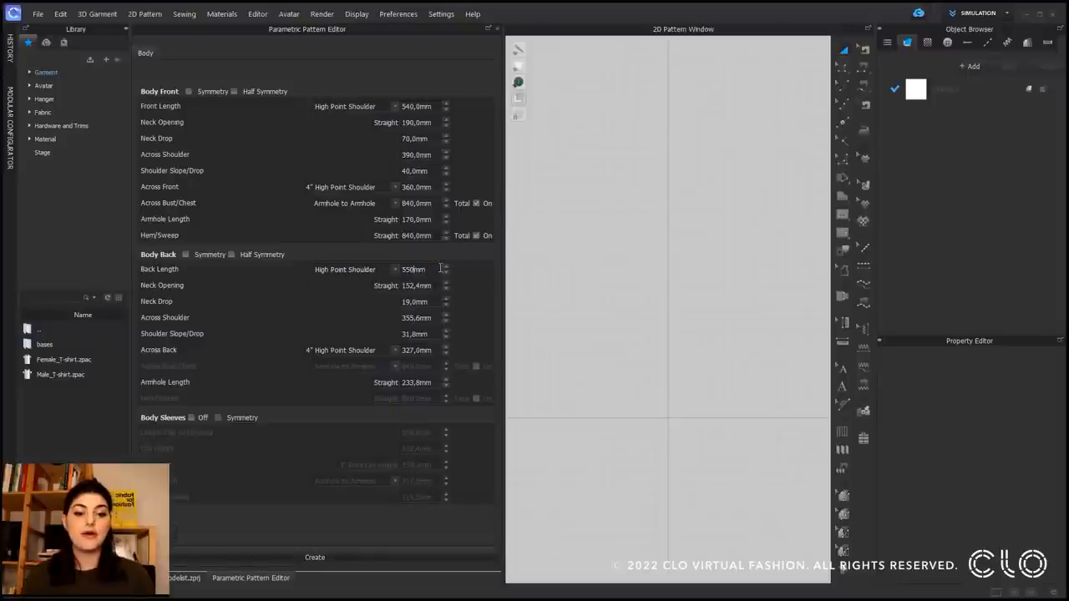
# Step: Set the body back's Back Length to 550 mm, Neck Opening to 200 mm and Neck Drop to 30 mm
pyautogui.doubleClick(426, 284)
pyautogui.write('200')
pyautogui.doubleClick(442, 300)
pyautogui.write('30')
# Step: Set the body back's Across Shoulder to 410 mm and Shoulder Slope/Drop to 40 mm
pyautogui.doubleClick(426, 318)
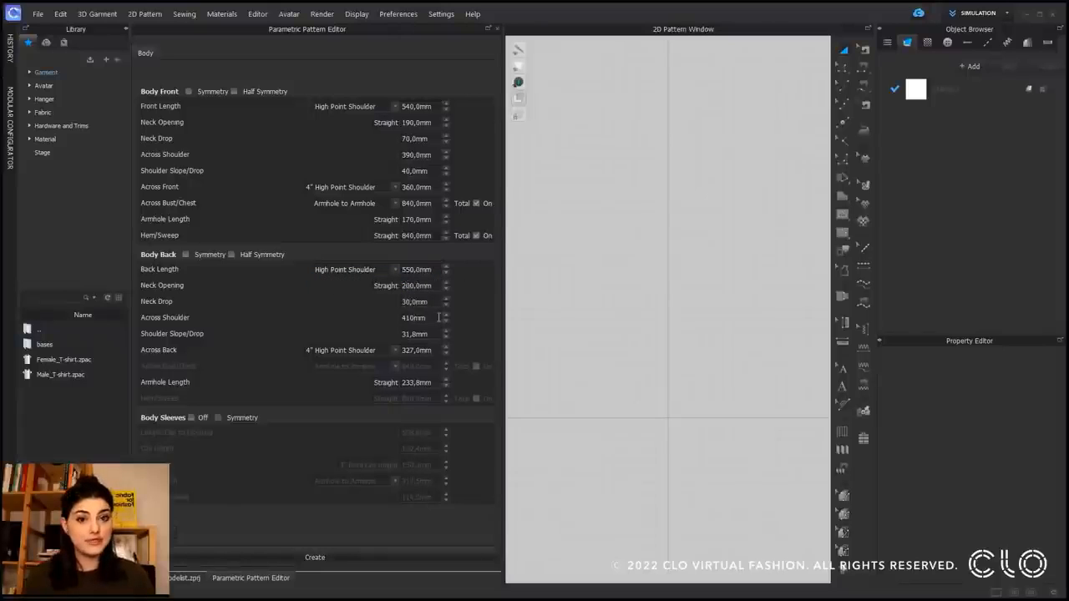
pyautogui.write('410')
pyautogui.doubleClick(435, 334)
pyautogui.write('40')
# Step: Set the body back's Across Back to 380 mm and Armhole Length to 200 mm
pyautogui.doubleClick(417, 350)
pyautogui.write('380')
pyautogui.press('Return')
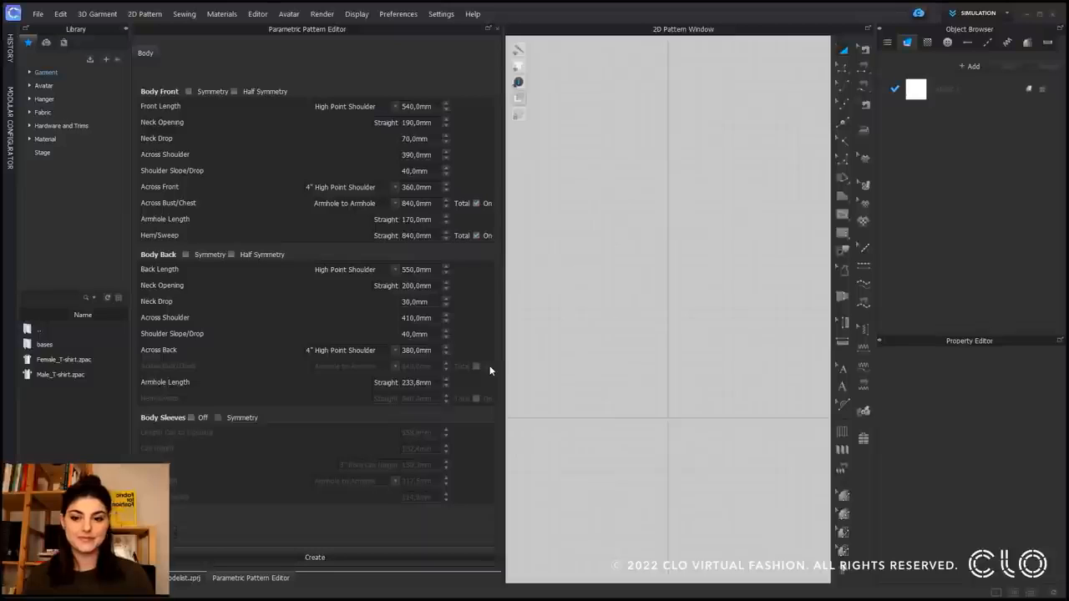
pyautogui.doubleClick(418, 383)
pyautogui.write('200')
pyautogui.press('Return')
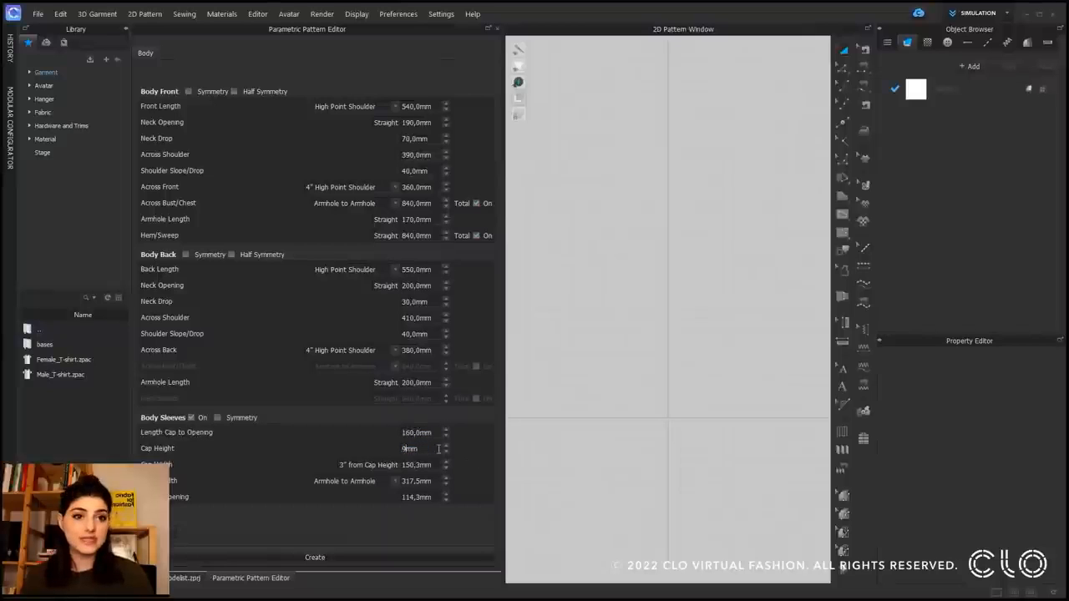
# Step: Turn on Body Sleeves with a Length Cap to Opening of 160 mm, Cap Height of 95 mm and Cap Width of 245 mm
pyautogui.write('5')
pyautogui.click(437, 465)
pyautogui.write('245')
# Step: Set the body sleeves' Bicep Width to 340 mm and Sleeve Opening to 300 mm
pyautogui.click(384, 490)
pyautogui.doubleClick(435, 482)
pyautogui.write('340')
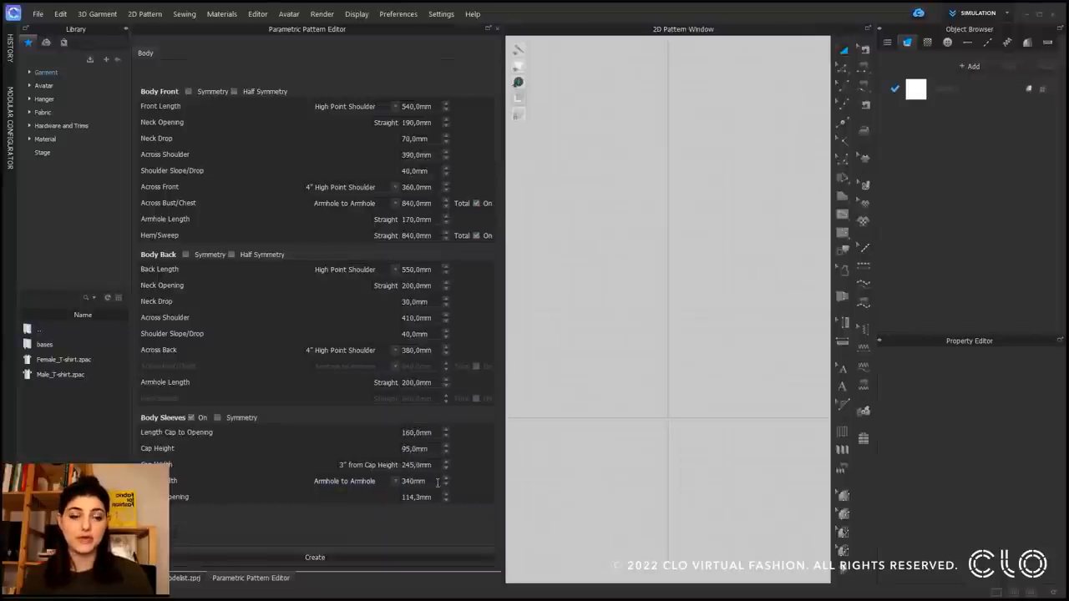
pyautogui.doubleClick(436, 495)
pyautogui.write('300,0mm')
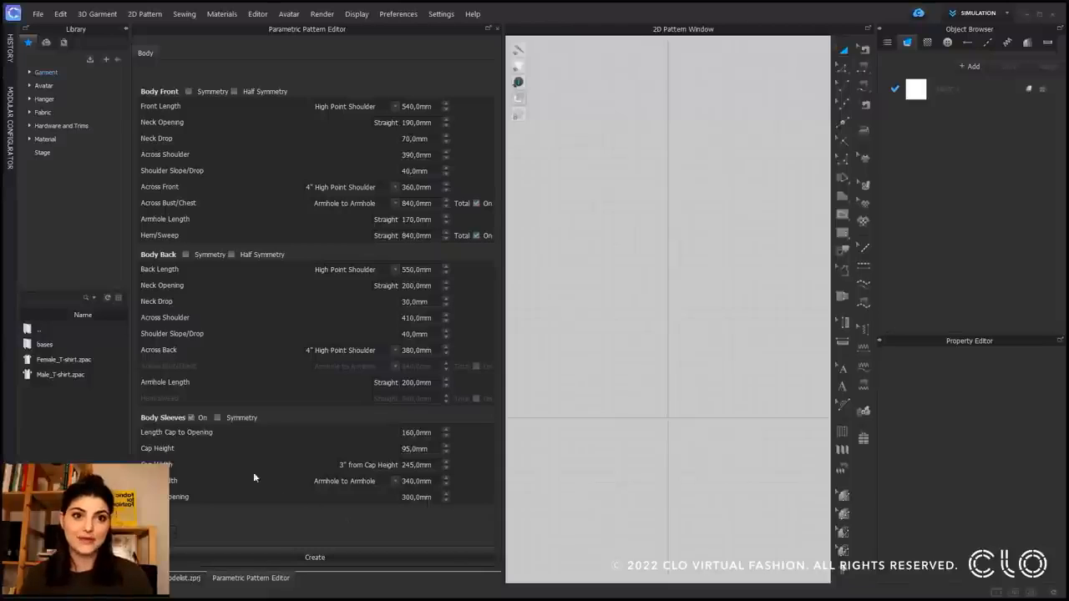
# Step: Turn on Symmetry for the body front, body back and body sleeves, and create and place the blocks in the 2D Pattern Window
pyautogui.click(218, 417)
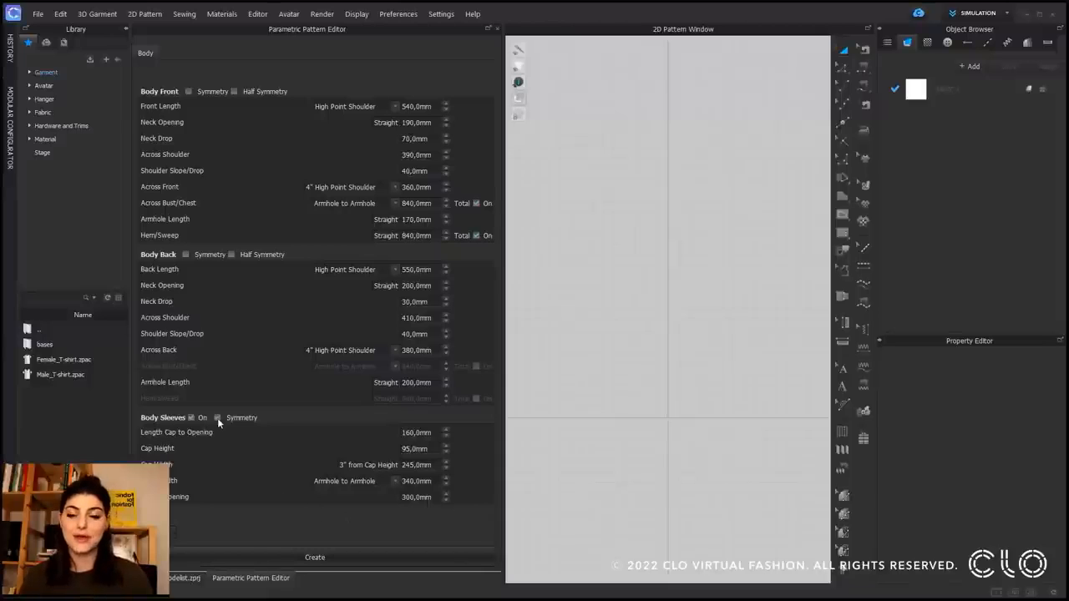
pyautogui.click(185, 253)
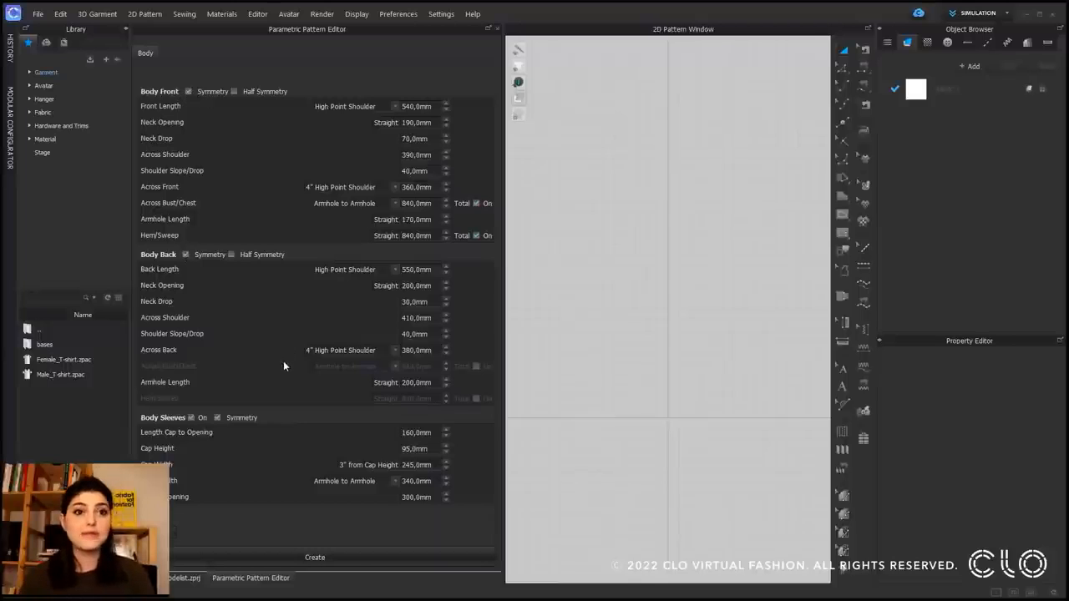
pyautogui.click(360, 564)
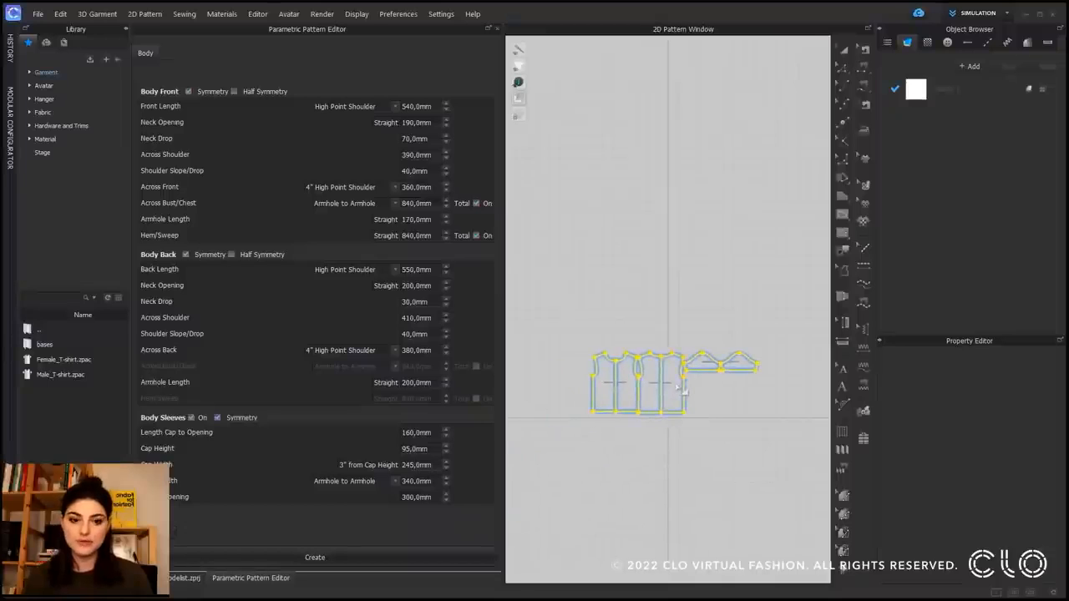
pyautogui.click(683, 389)
pyautogui.click(702, 466)
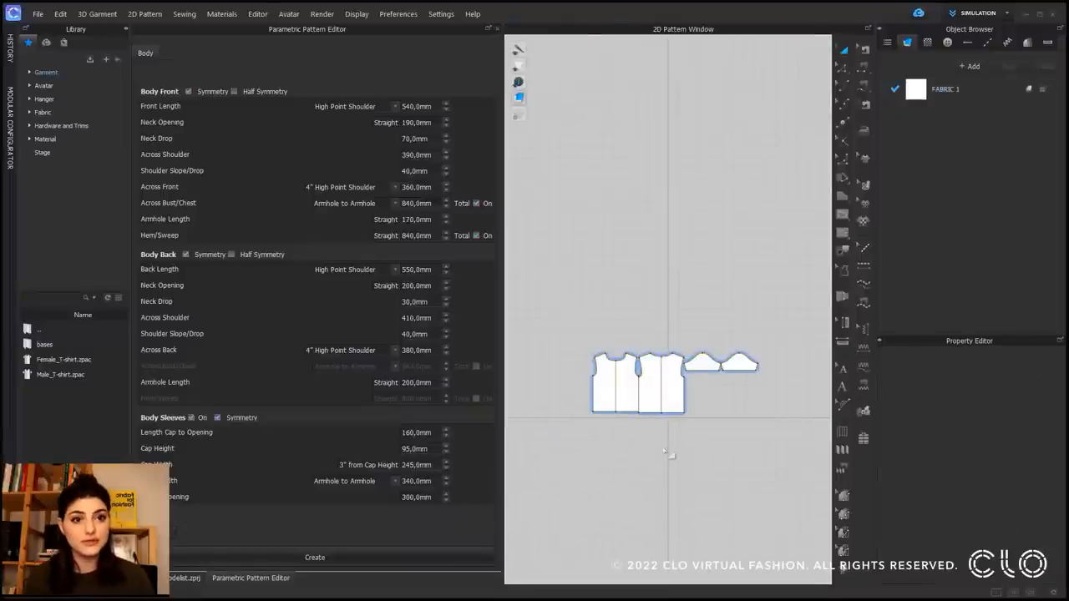
pyautogui.scroll(5, 668, 453)
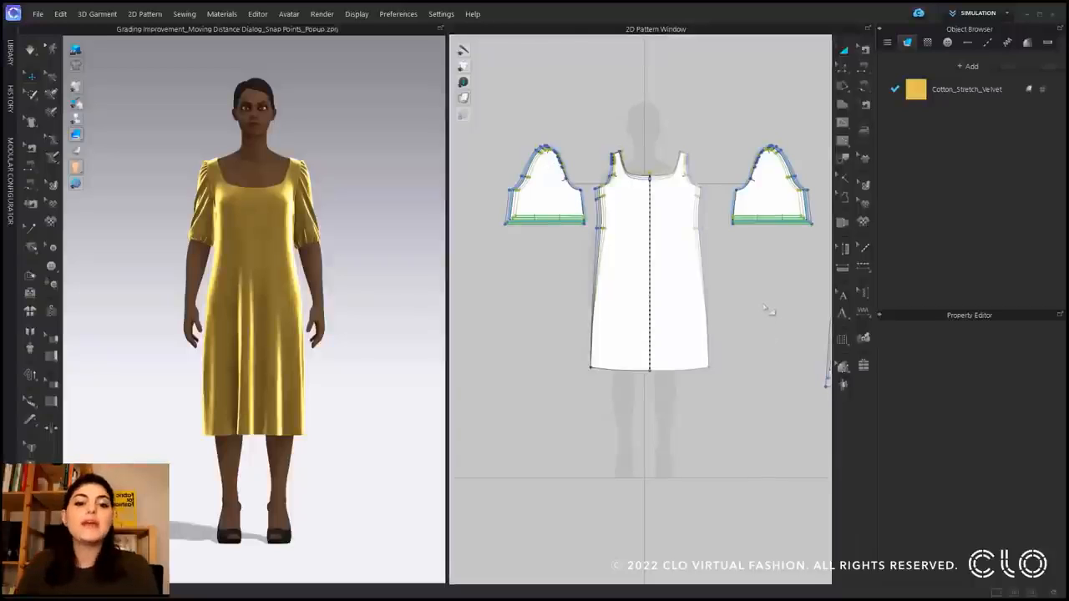
# Step: Activate Edit Grading (Each) and check the available sizes at the front pattern's centre hem point and side hem corner
pyautogui.moveTo(768, 307); pyautogui.dragTo(751, 318, button='middle')
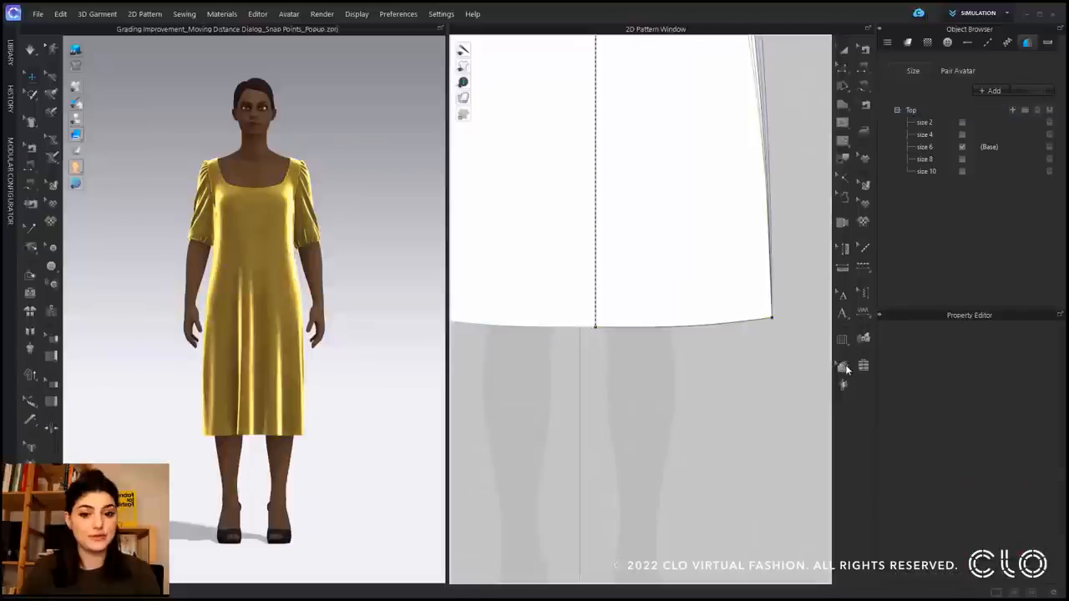
pyautogui.click(843, 367)
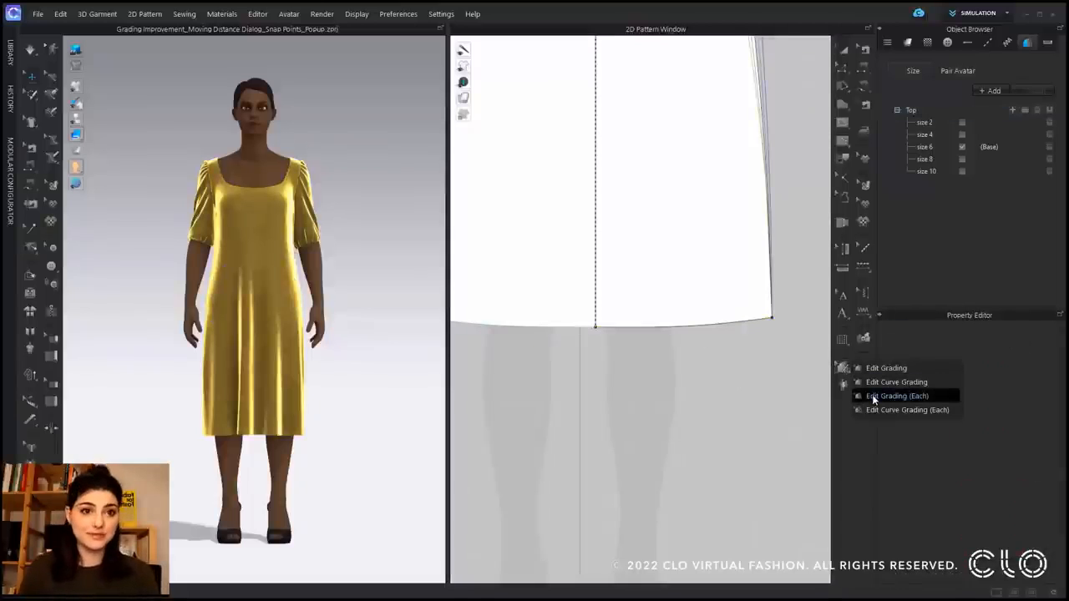
pyautogui.click(874, 397)
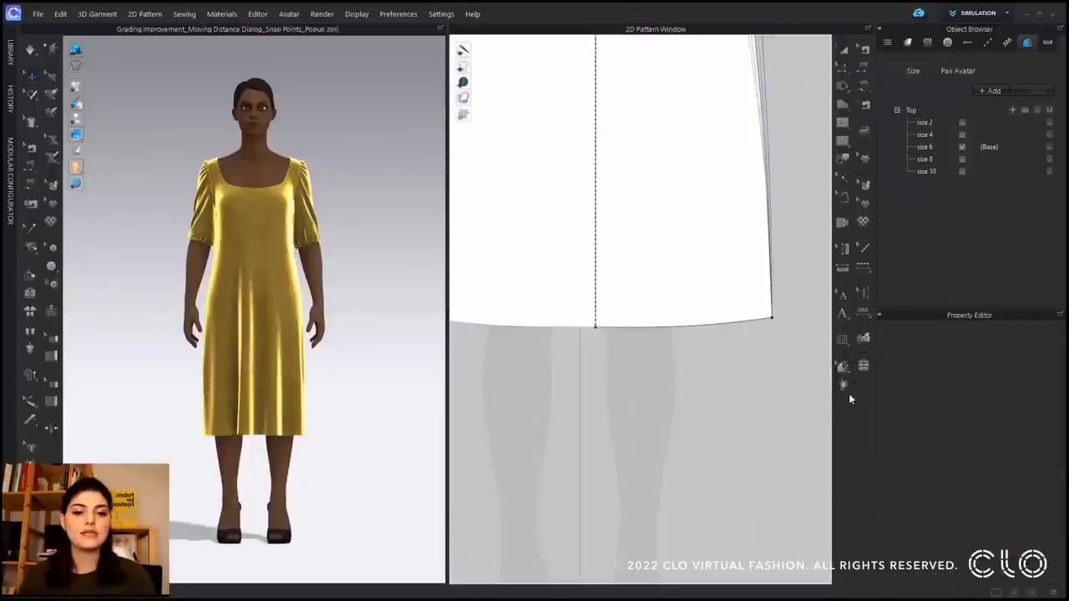
pyautogui.click(596, 328)
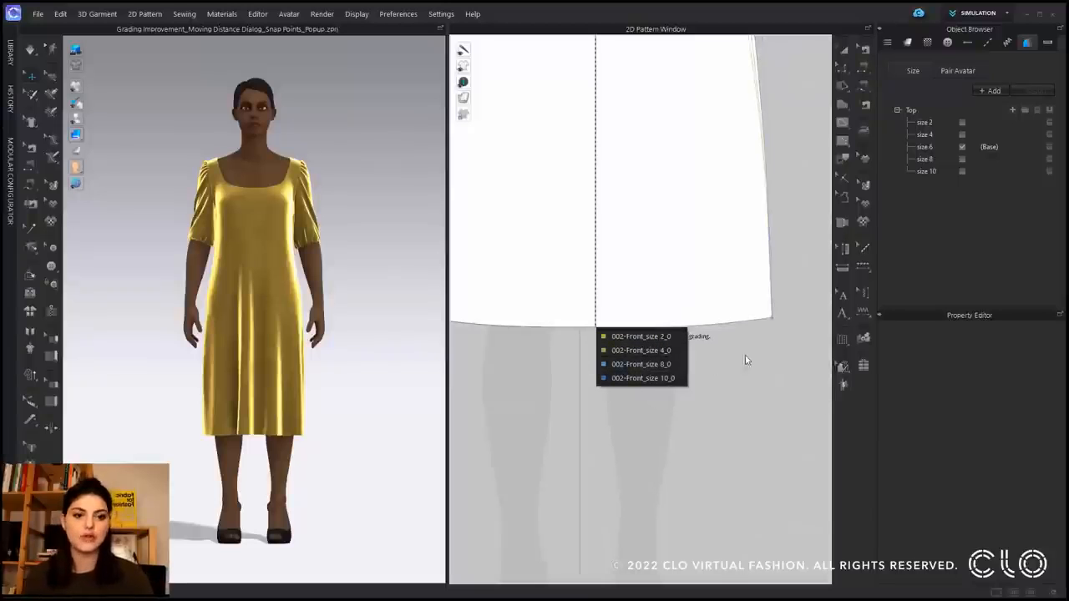
pyautogui.click(772, 324)
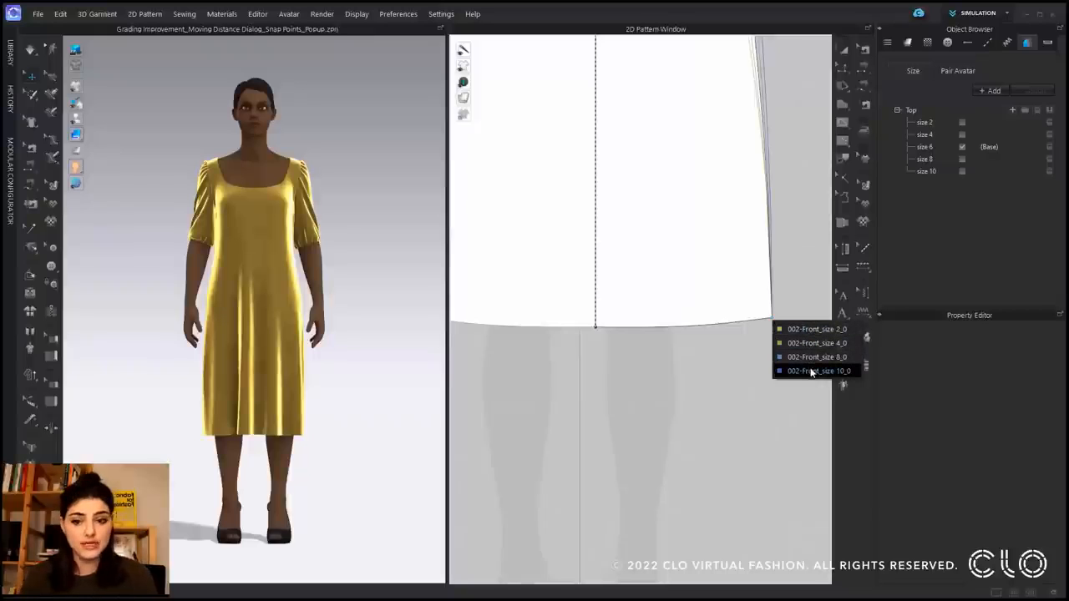
pyautogui.click(713, 362)
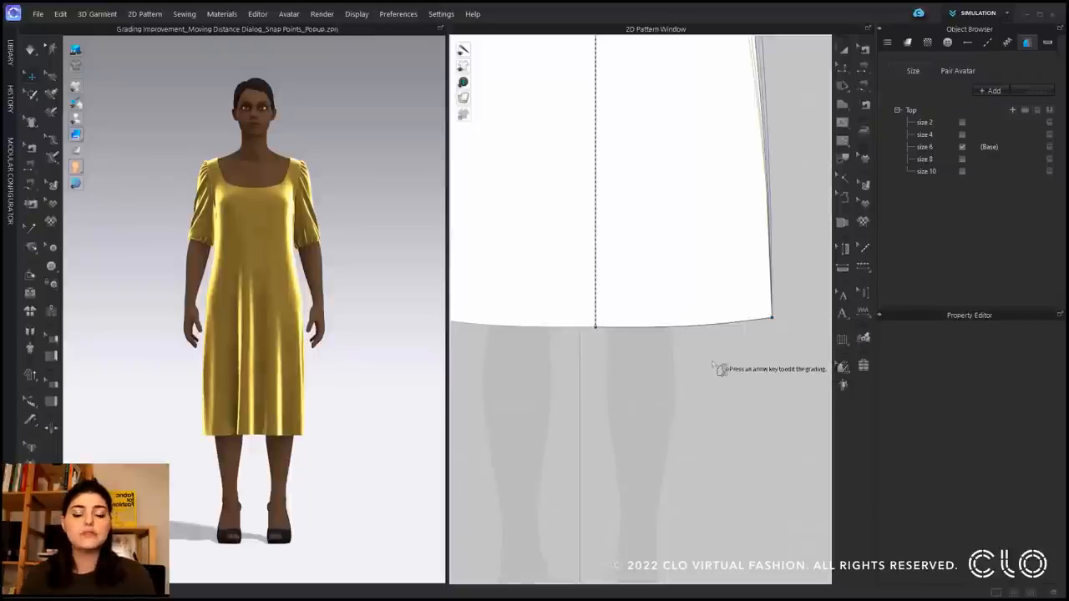
# Step: Nudge the size 2 grading of the front pattern's side hem corner up 30 mm, and return it to zero on both axes
pyautogui.click(773, 321)
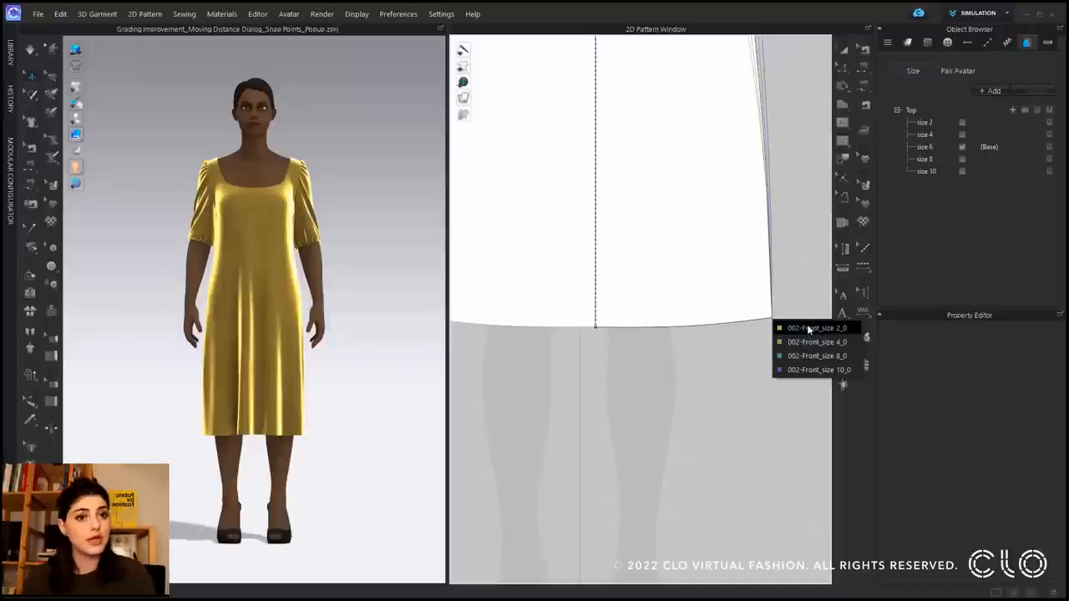
pyautogui.click(809, 329)
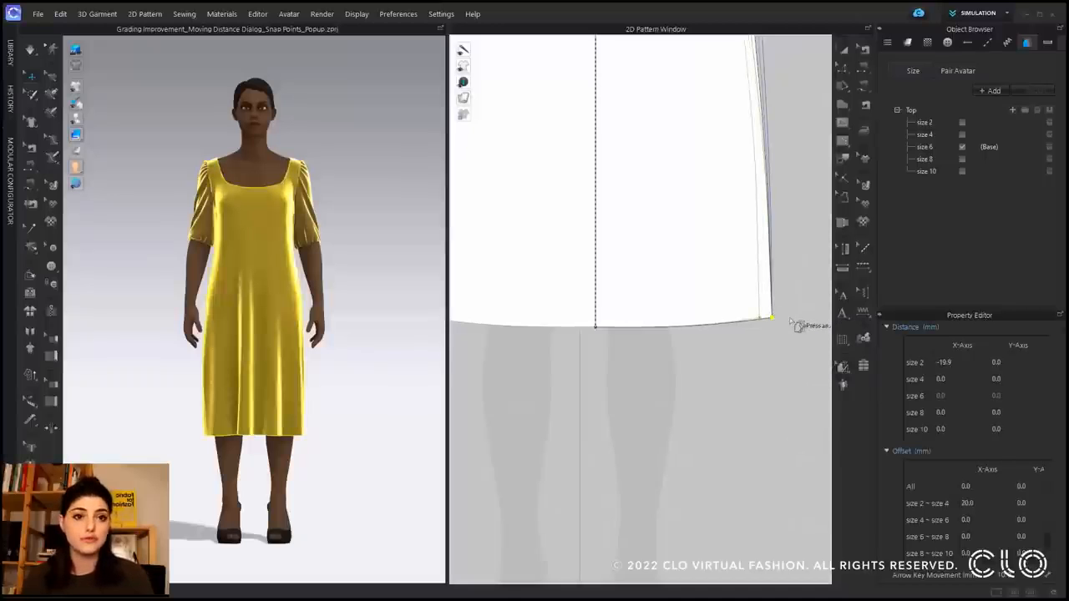
pyautogui.press('Up')
pyautogui.press('Up')
pyautogui.press('Up')
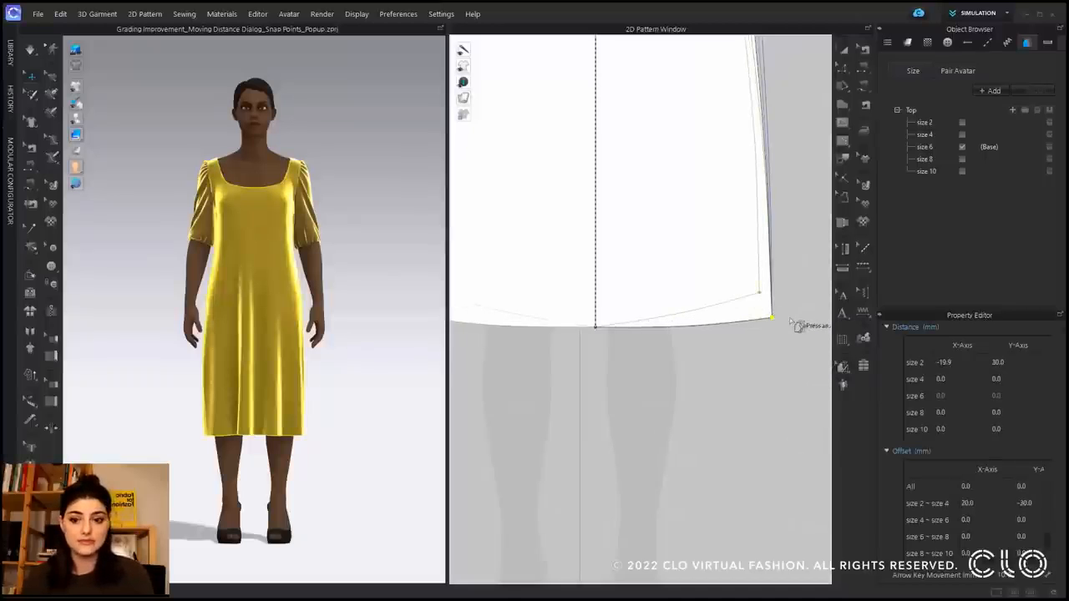
pyautogui.press('Down')
pyautogui.press('Down')
pyautogui.press('Down')
pyautogui.press('Right')
pyautogui.press('Right')
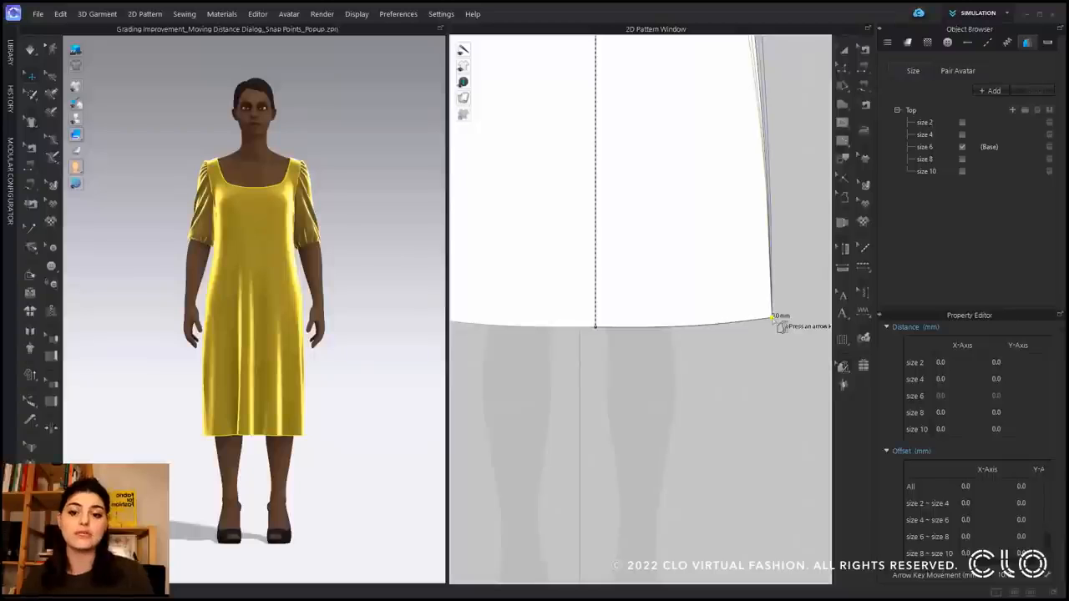
# Step: Try moving the front pattern's side hem corner grading point freely along the extended guide lines of its edges
pyautogui.keyDown('shift'); pyautogui.moveTo(772, 319); pyautogui.dragTo(728, 278); pyautogui.keyUp('shift')
pyautogui.moveTo(781, 296); pyautogui.dragTo(738, 298, button='middle')
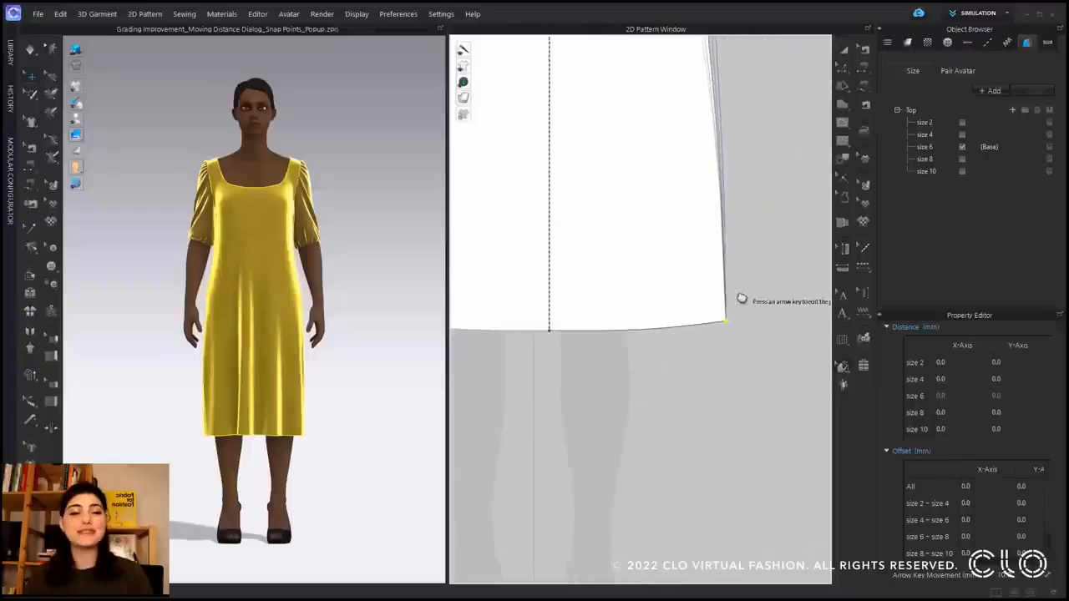
pyautogui.scroll(4, 737, 298)
pyautogui.scroll(2, 742, 302)
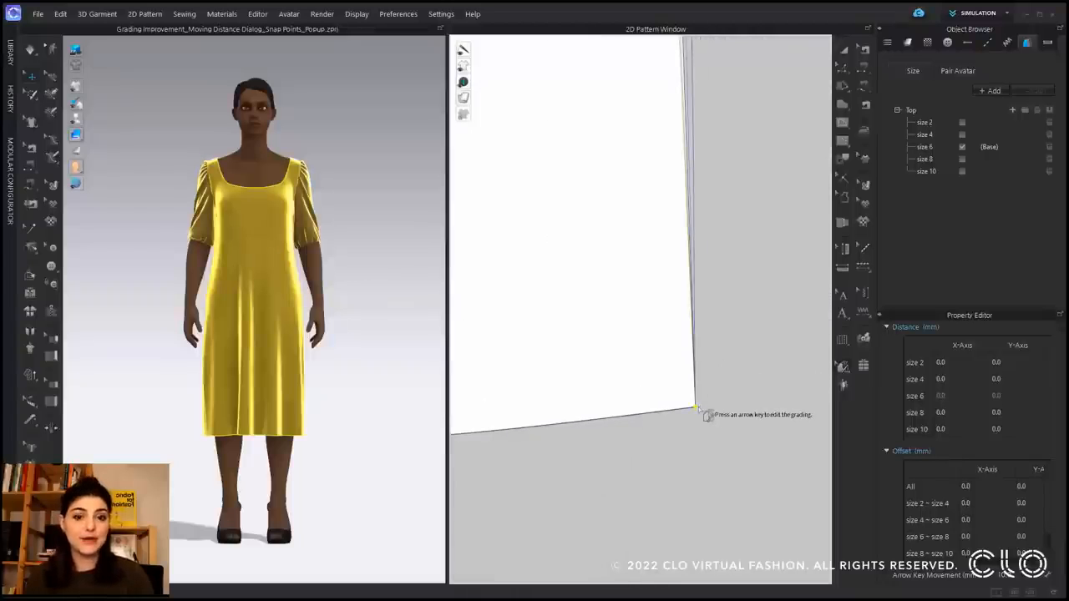
pyautogui.keyDown('shift'); pyautogui.moveTo(696, 408); pyautogui.dragTo(697, 376); pyautogui.keyUp('shift')
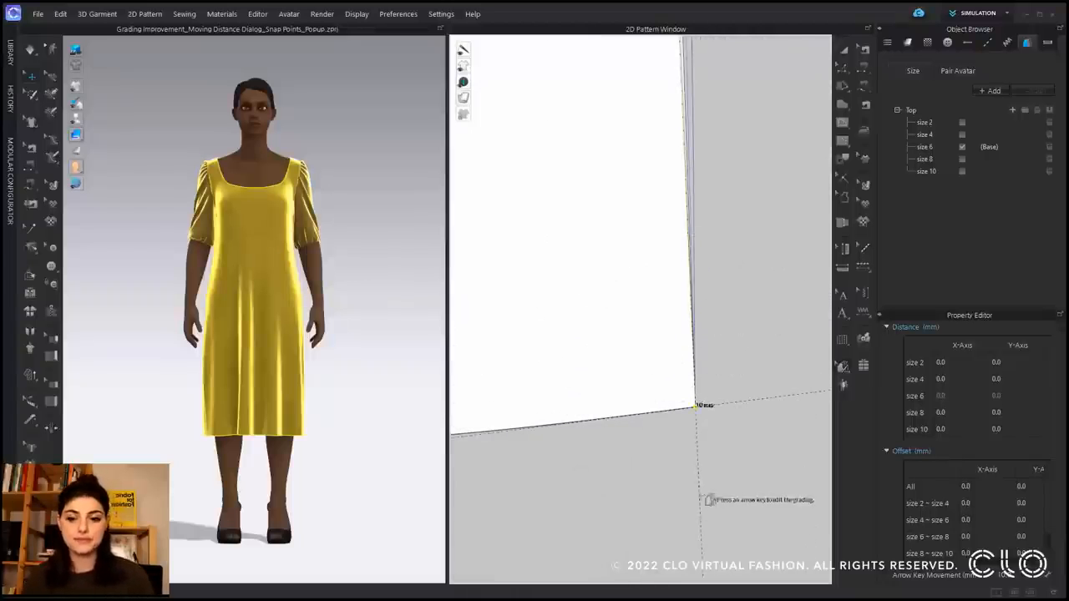
pyautogui.click(763, 411)
# Step: Move the side hem corner's grading point up along the side seam with a Distance Moved of 80 mm
pyautogui.scroll(-4, 763, 410)
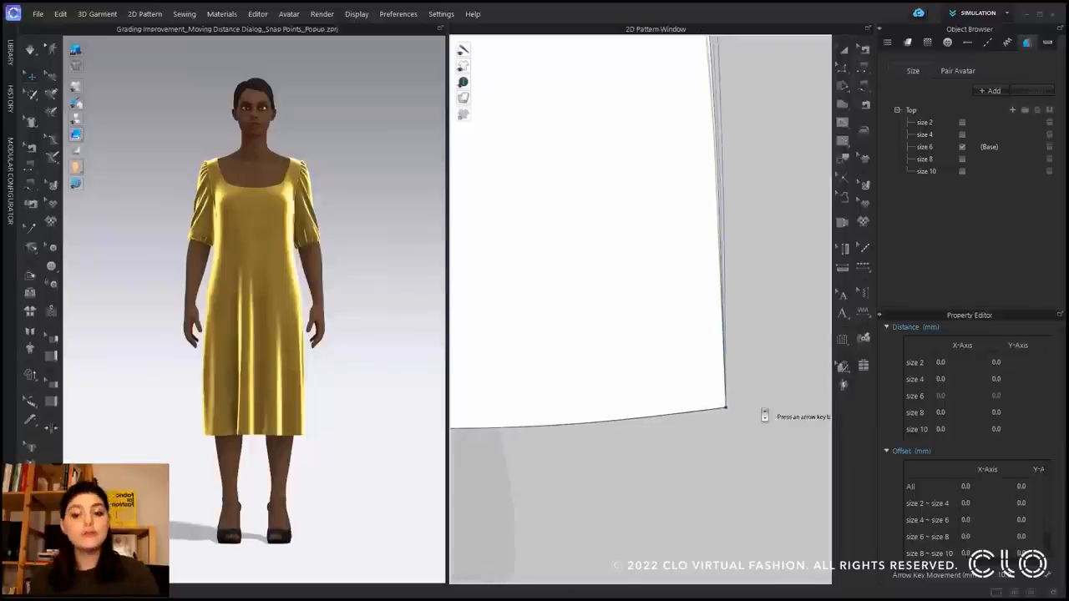
pyautogui.moveTo(752, 420); pyautogui.dragTo(773, 406, button='middle')
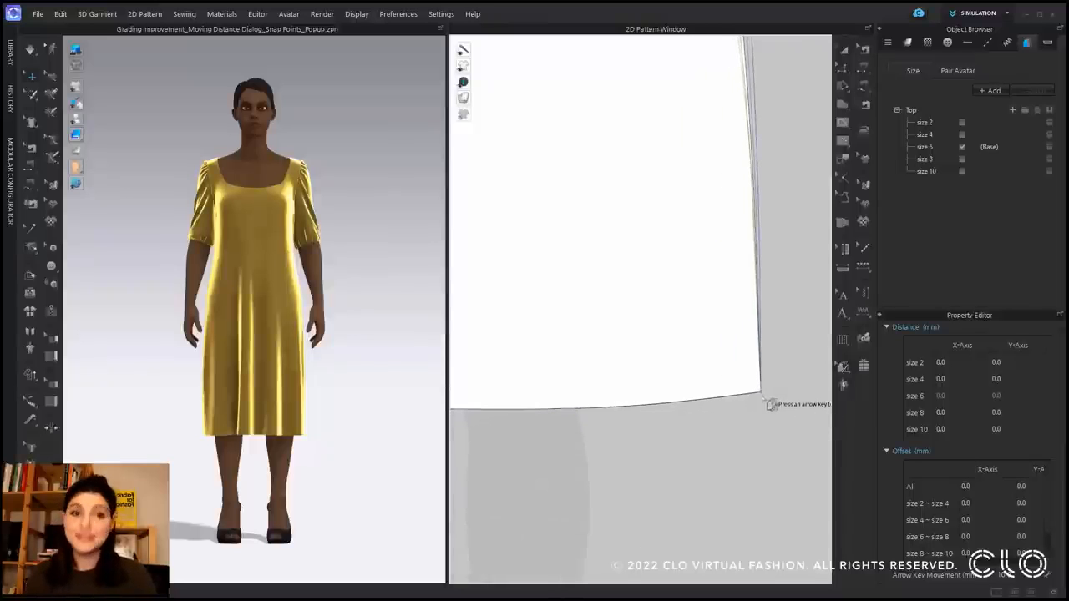
pyautogui.moveTo(768, 393); pyautogui.dragTo(767, 311)
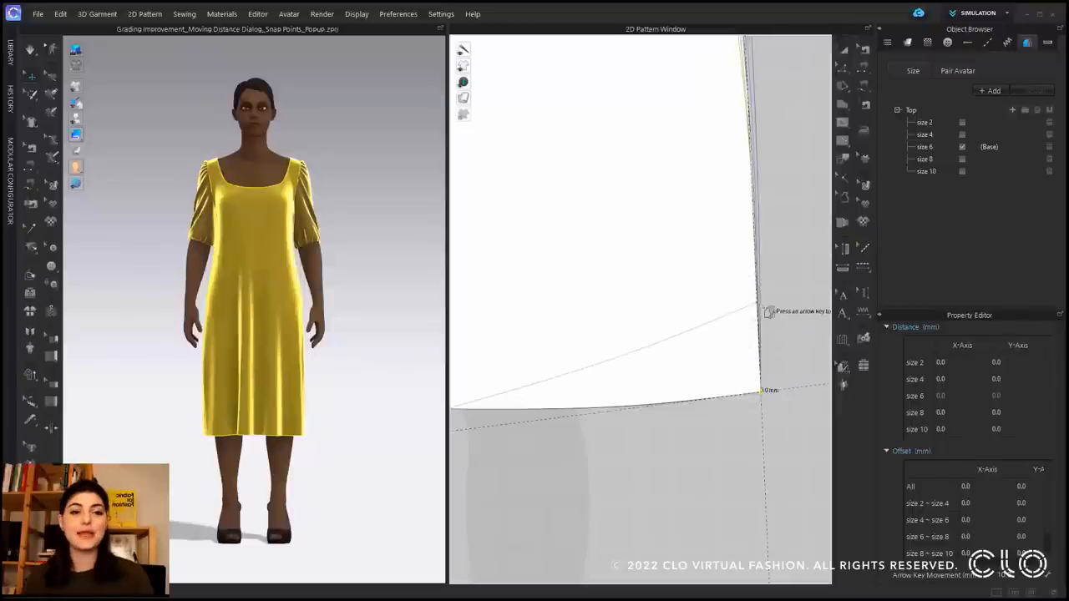
pyautogui.rightClick(765, 310)
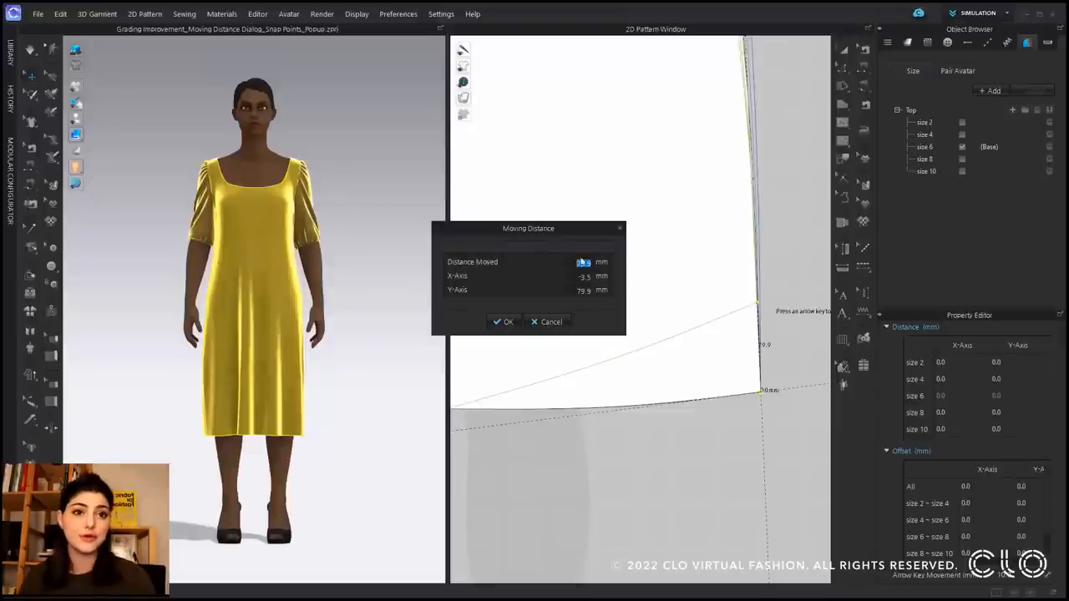
pyautogui.write('80')
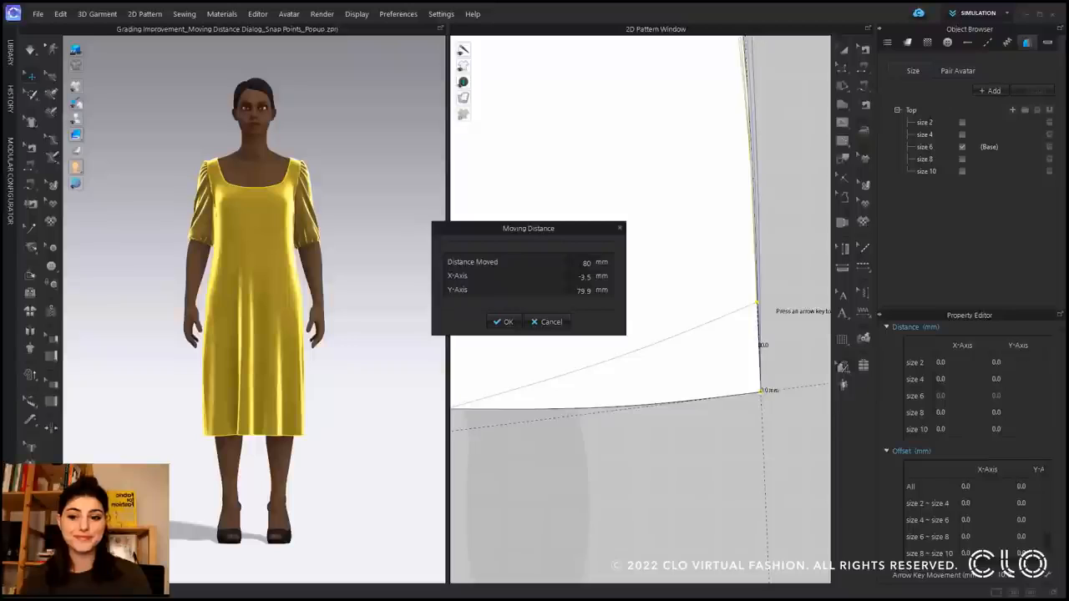
pyautogui.click(501, 322)
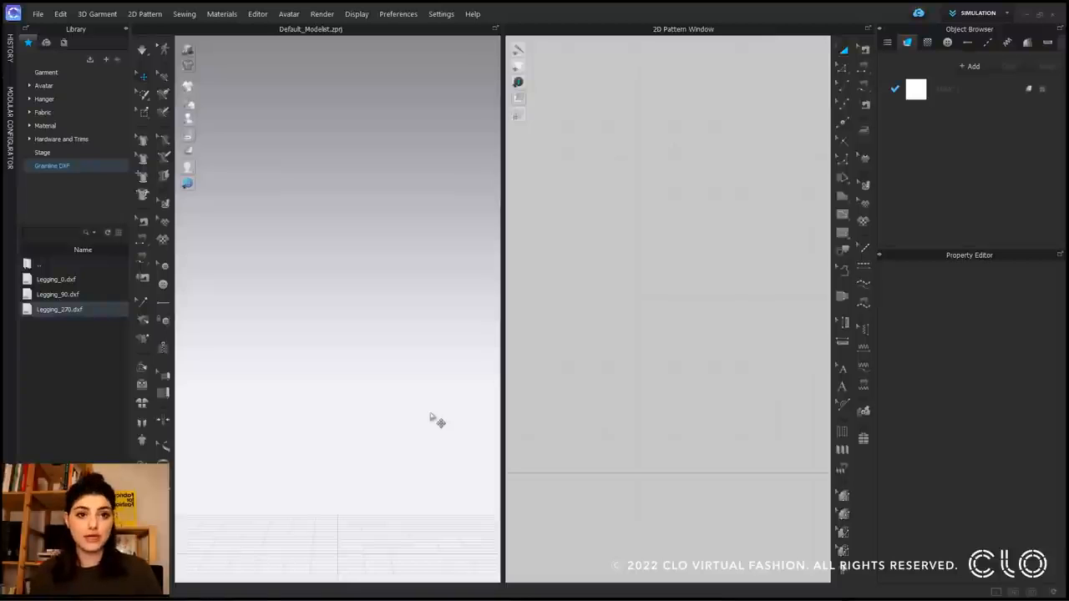
# Step: Open Legging_270.dxf from the Grainline DXF folder with Reset Grain Angle kept at Maintain Original
pyautogui.doubleClick(89, 310)
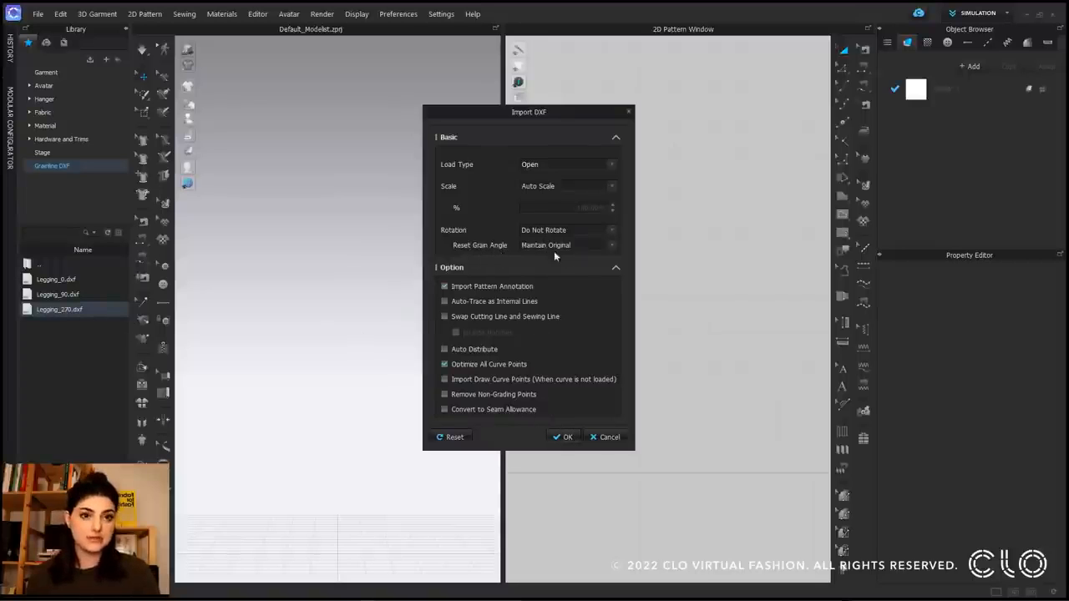
pyautogui.click(613, 247)
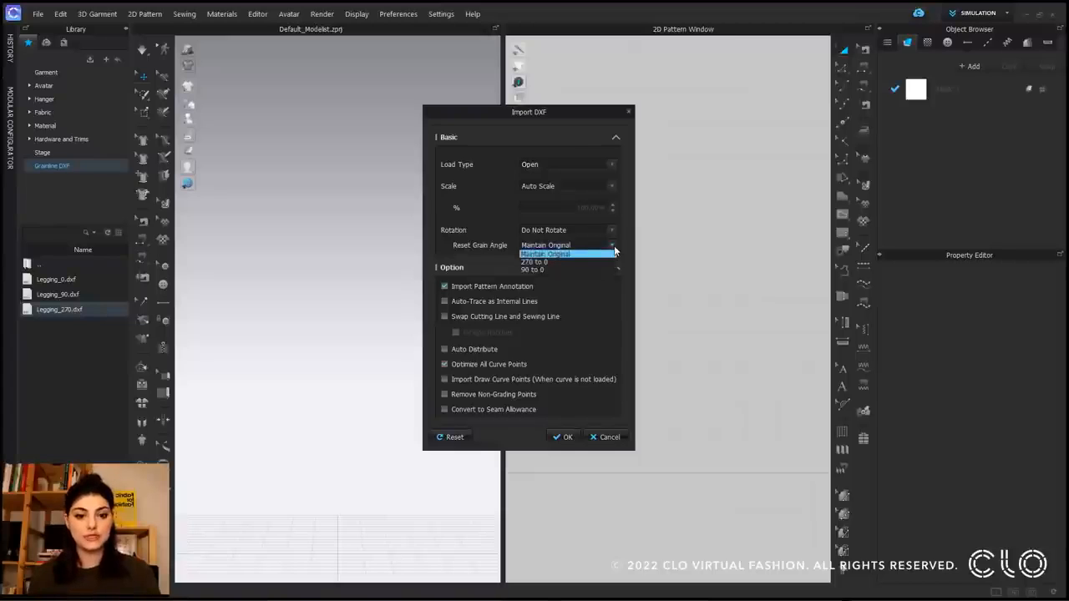
pyautogui.click(487, 255)
pyautogui.click(587, 244)
pyautogui.click(585, 254)
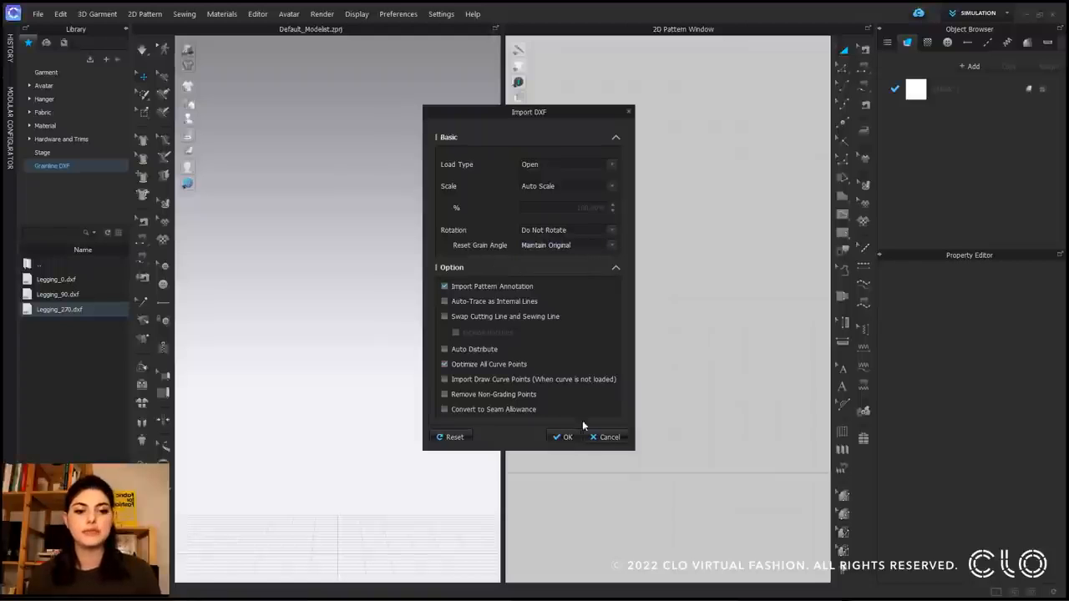
pyautogui.click(564, 436)
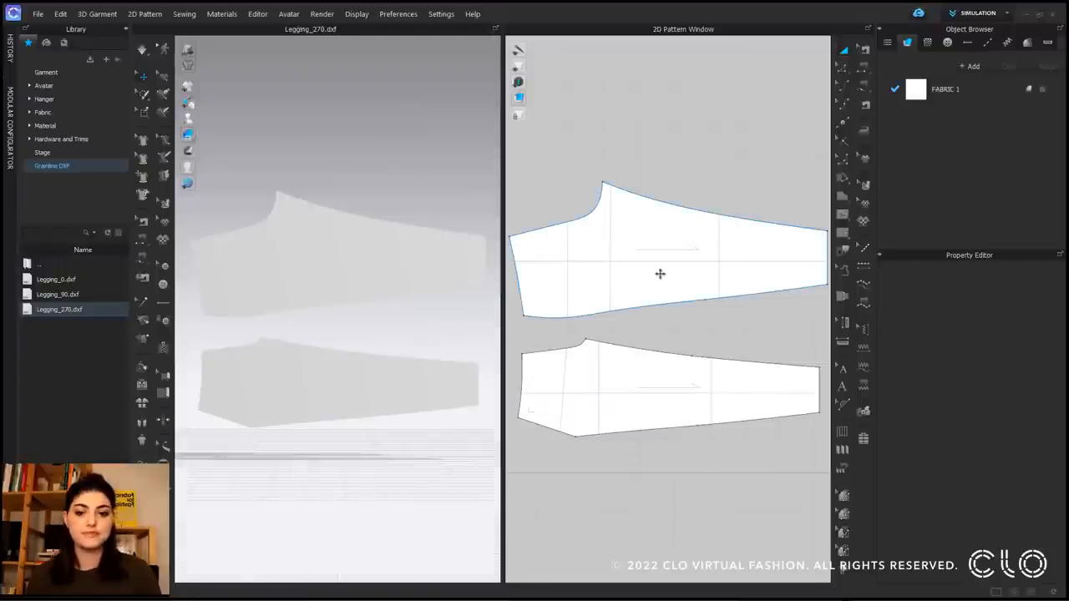
# Step: Check the Grain Direction in the fabric properties of the larger legging pattern
pyautogui.click(660, 273)
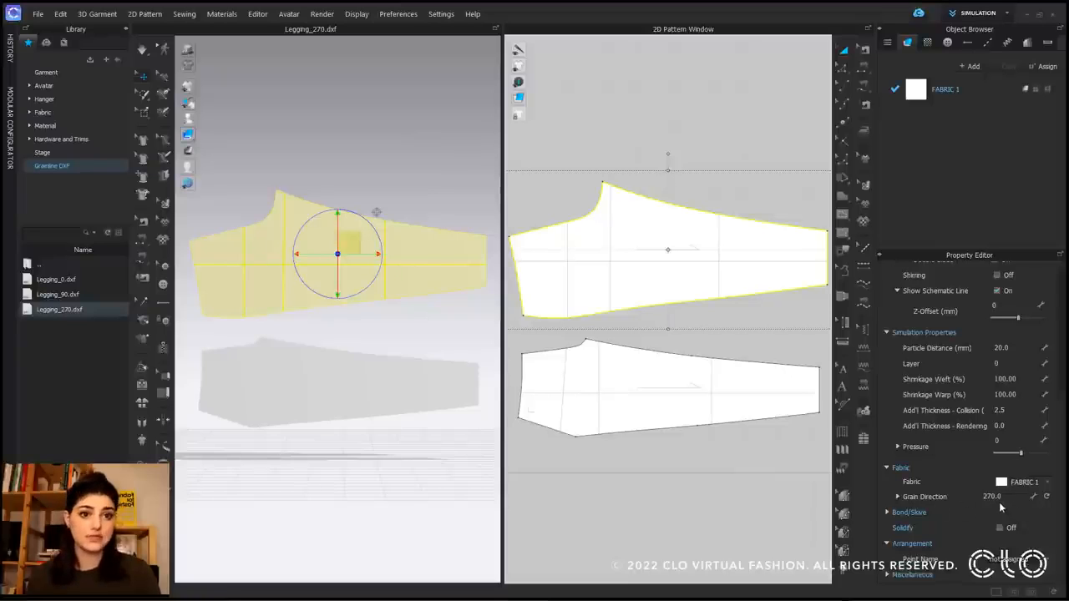
pyautogui.click(746, 493)
pyautogui.scroll(-3, 746, 493)
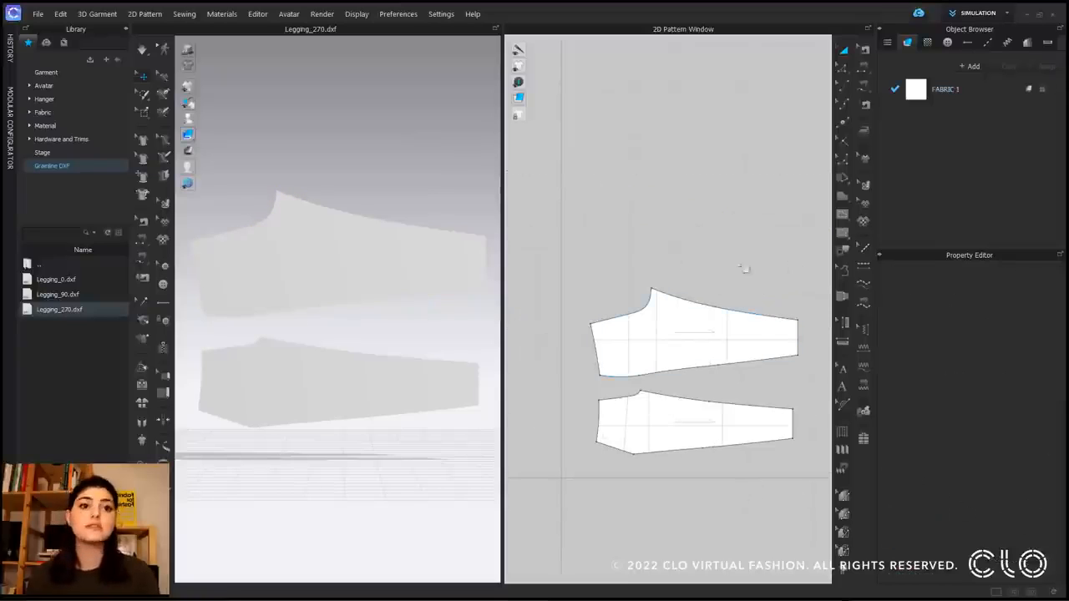
# Step: Start a new project in place of the imported legging file
pyautogui.click(37, 13)
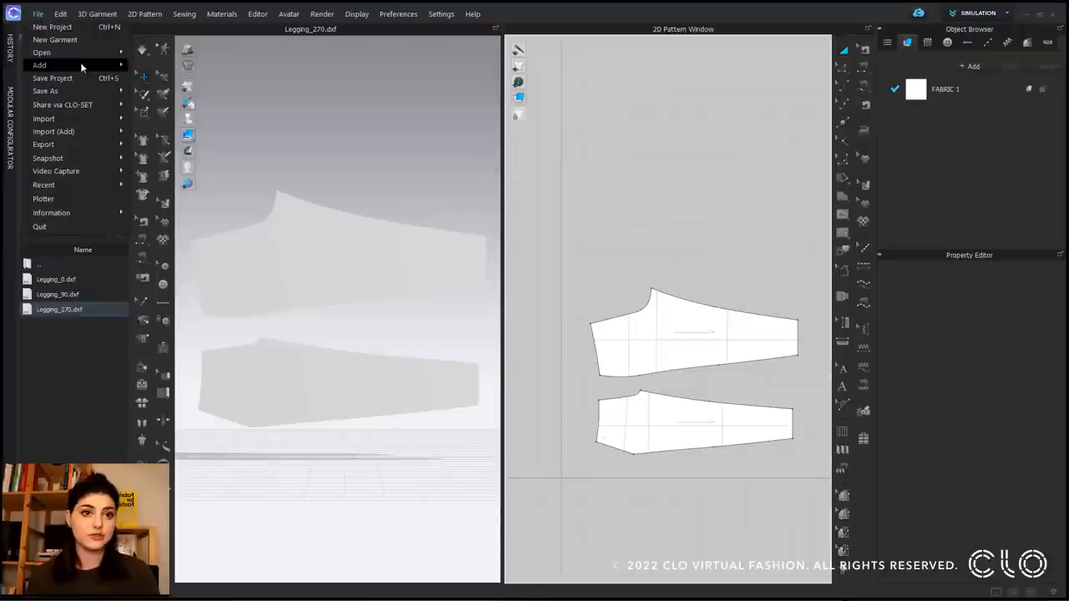
pyautogui.click(52, 26)
pyautogui.click(565, 342)
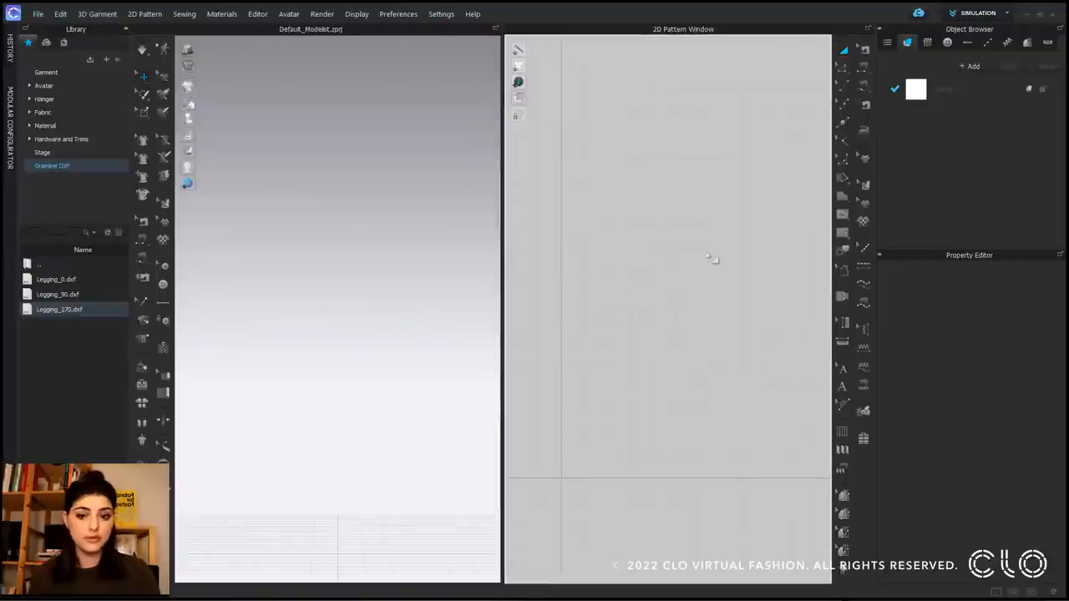
# Step: Add Legging_270.dxf to the new project with Reset Grain Angle set to 270 to 0
pyautogui.doubleClick(111, 311)
pyautogui.click(611, 244)
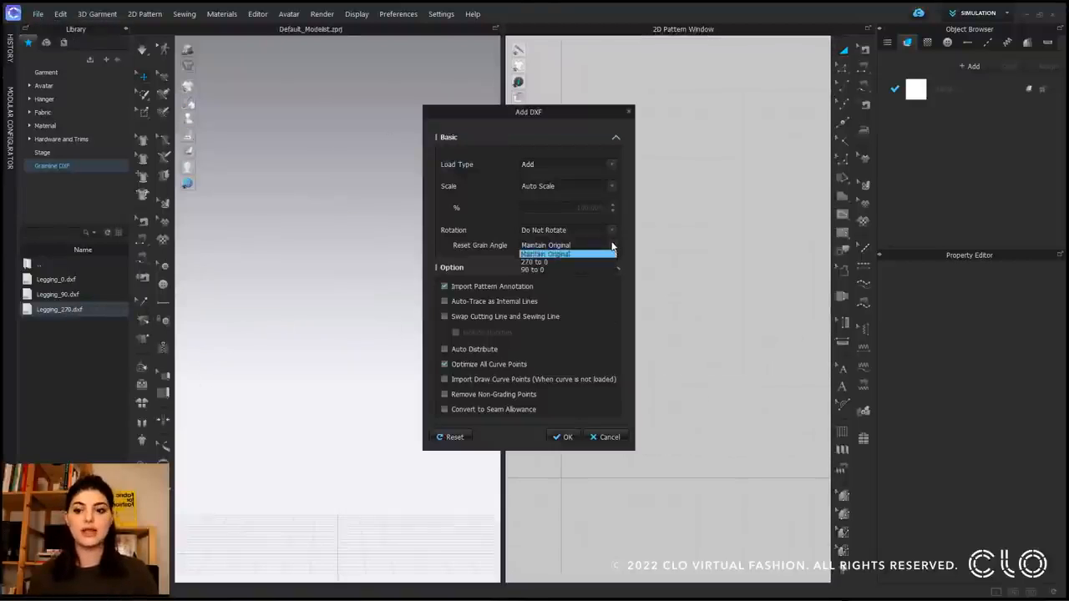
pyautogui.click(570, 263)
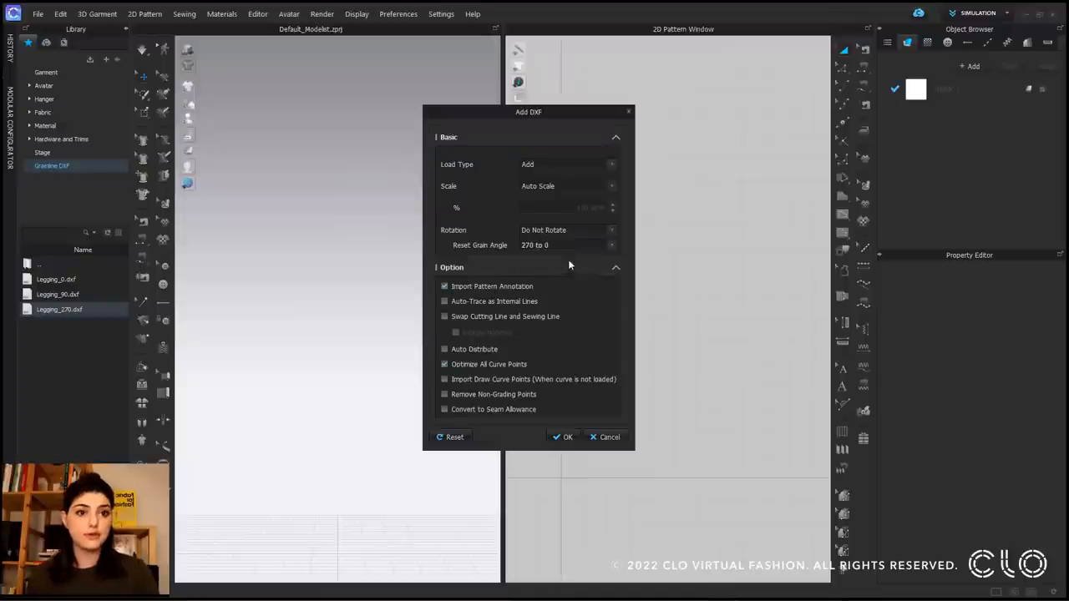
pyautogui.click(563, 437)
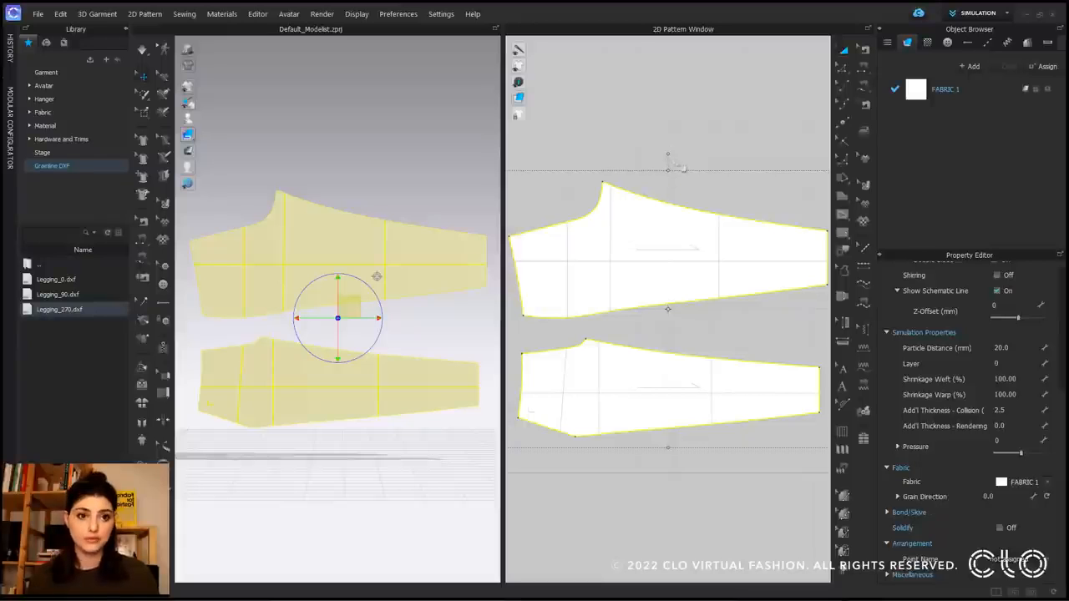
# Step: Delete both imported Legging_270 patterns from the project
pyautogui.click(722, 151)
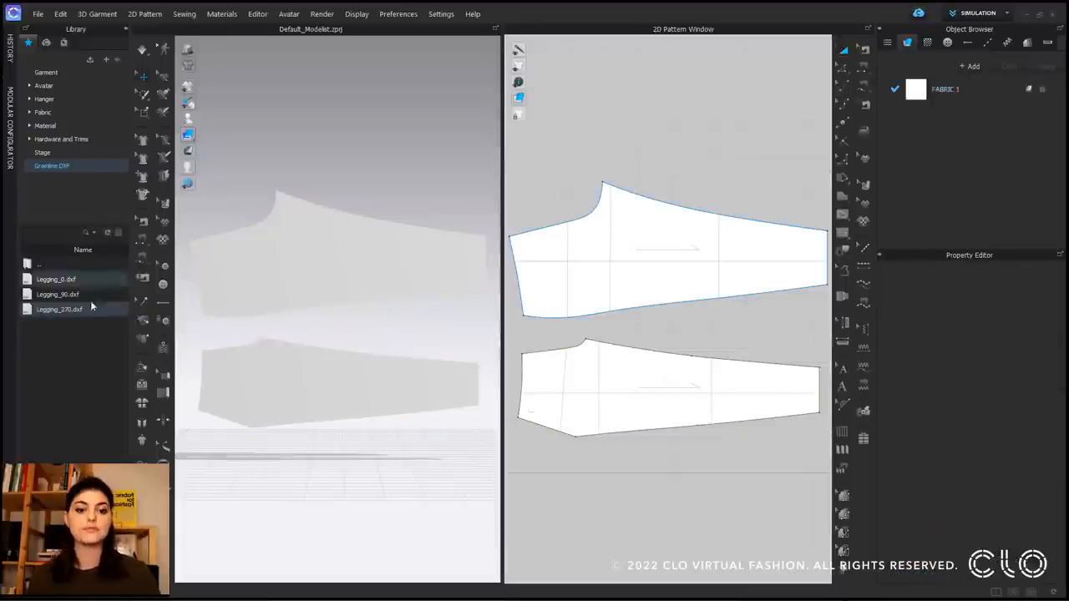
pyautogui.scroll(-3, 601, 235)
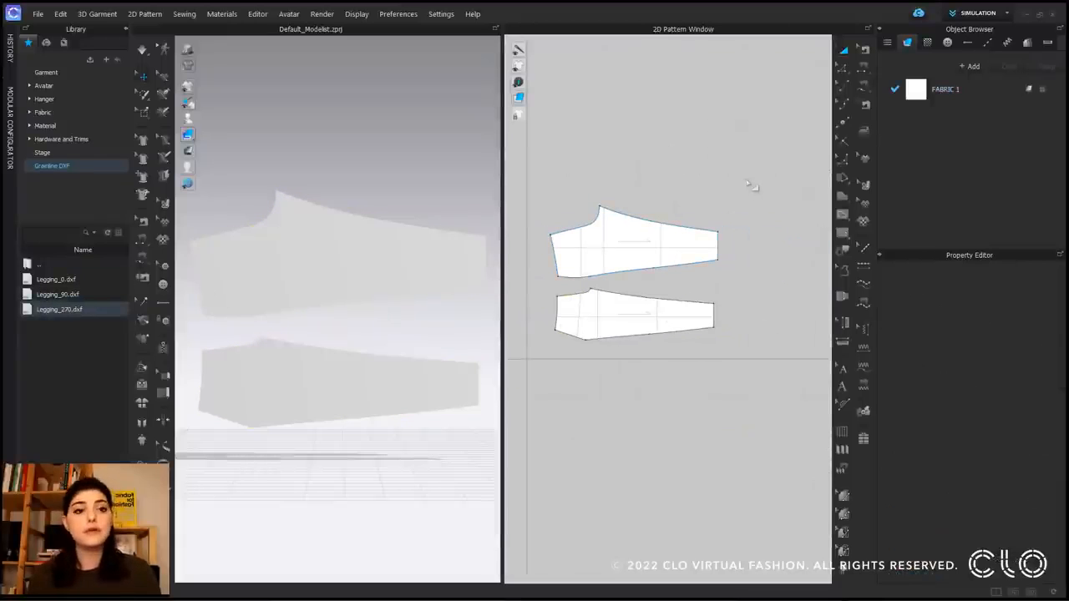
pyautogui.moveTo(746, 179); pyautogui.dragTo(540, 364)
pyautogui.press('Delete')
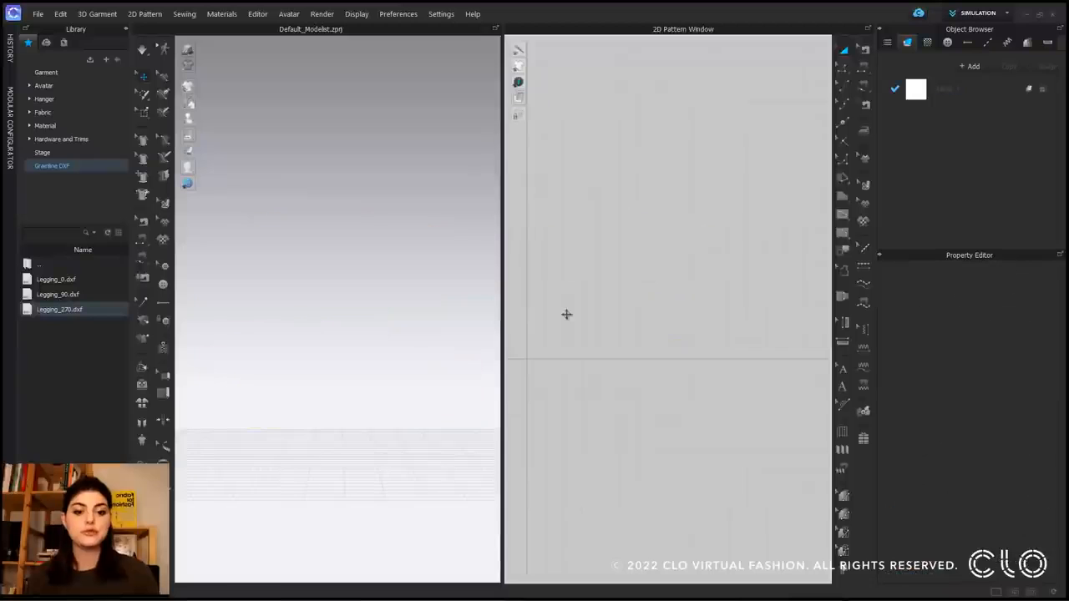
# Step: Add Legging_90.dxf to the project with Reset Grain Angle set to 90 to 0
pyautogui.rightClick(50, 294)
pyautogui.click(79, 303)
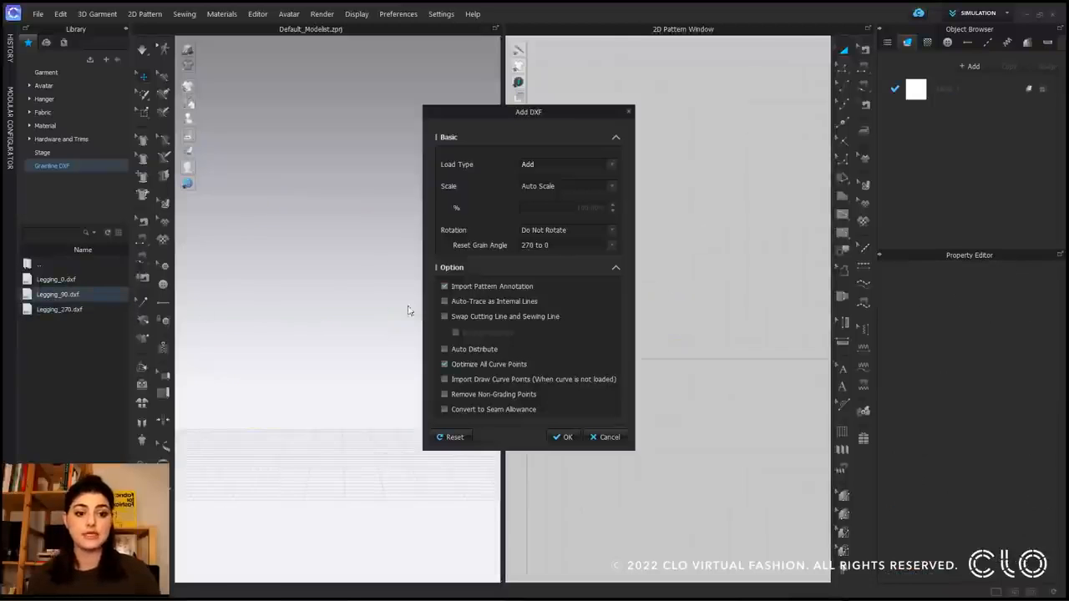
pyautogui.click(547, 245)
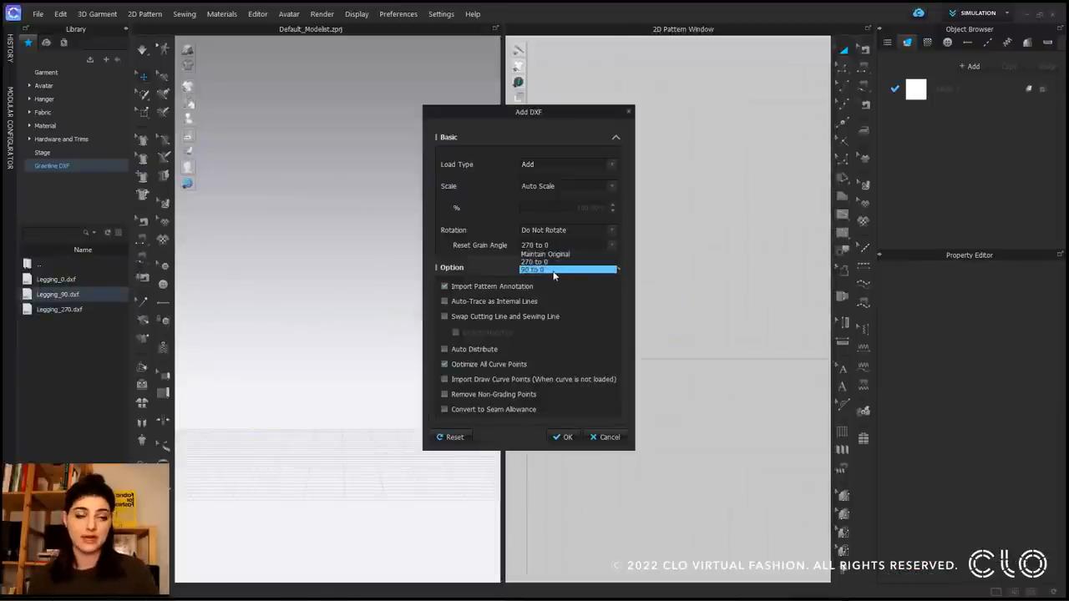
pyautogui.click(554, 270)
pyautogui.click(564, 437)
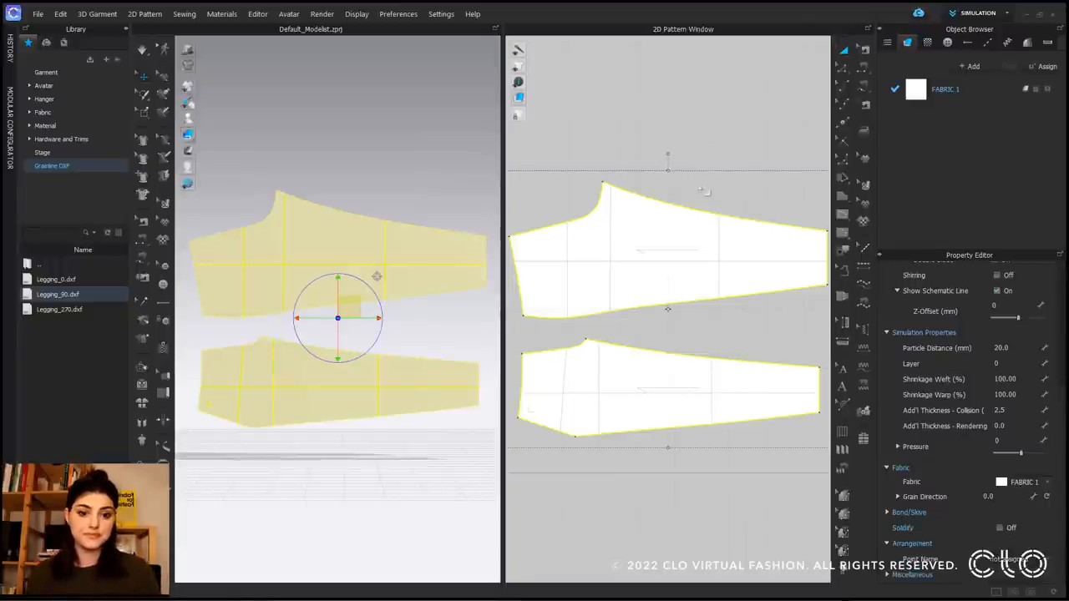
# Step: Replace the Legging_90 patterns by adding Legging_0.dxf with Reset Grain Angle set to Maintain Original, and clear the selection
pyautogui.press('Delete')
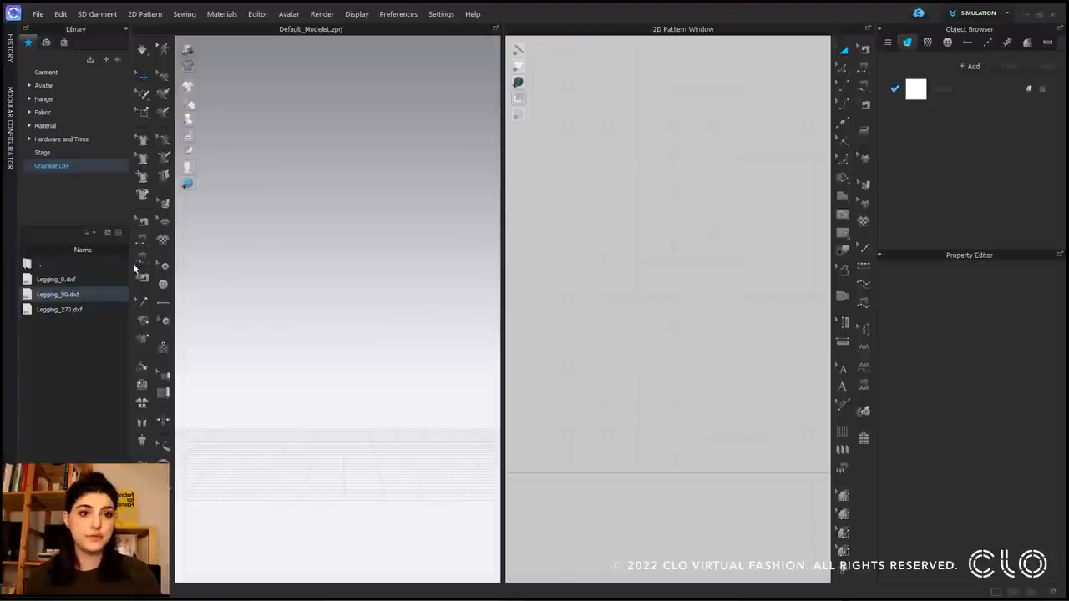
pyautogui.rightClick(82, 282)
pyautogui.click(113, 289)
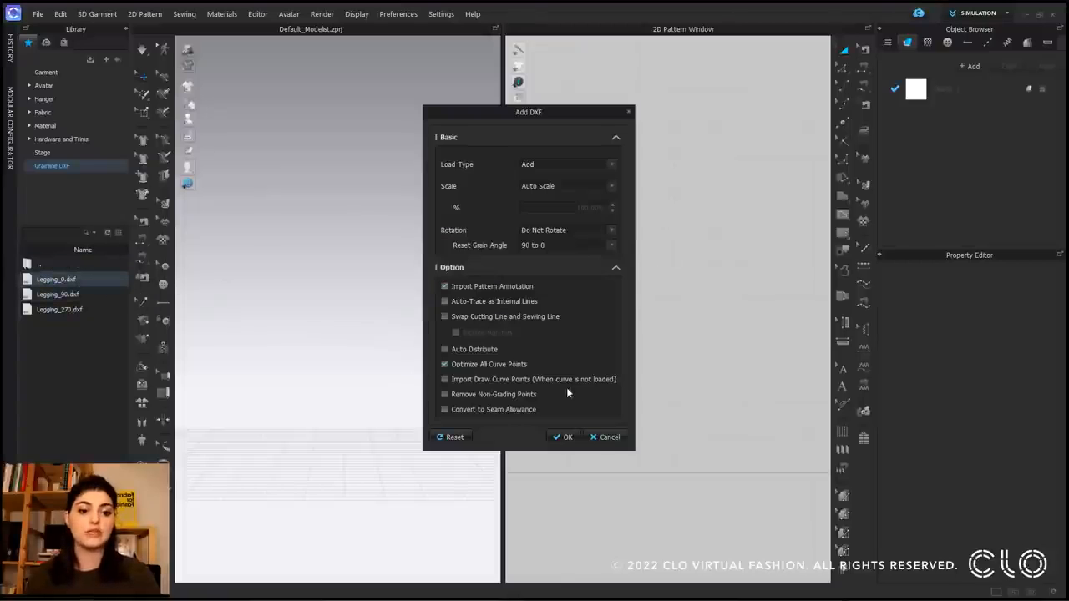
pyautogui.click(567, 244)
pyautogui.click(569, 256)
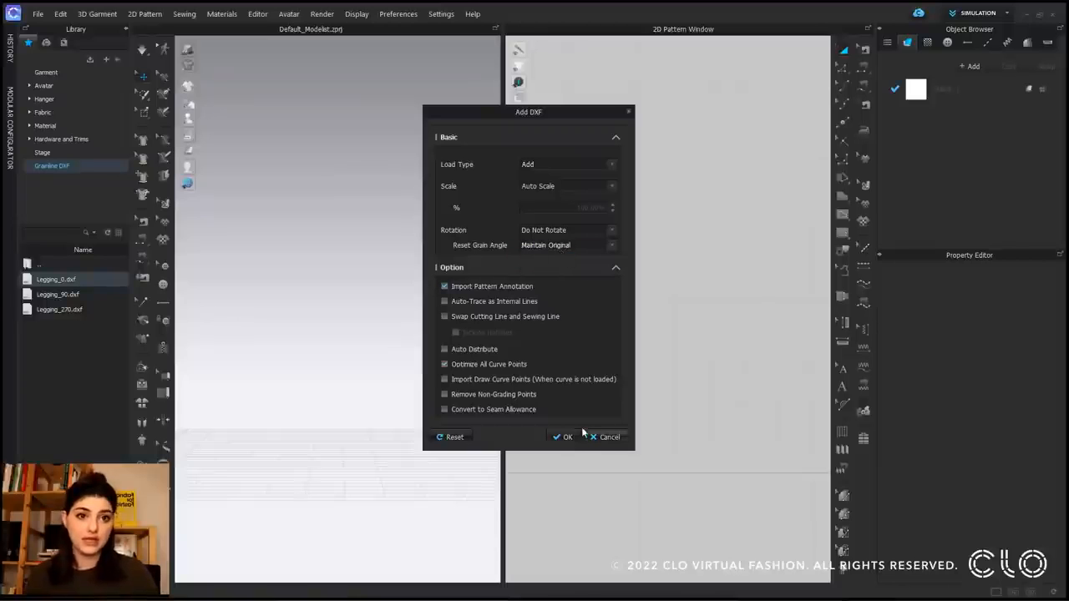
pyautogui.click(565, 438)
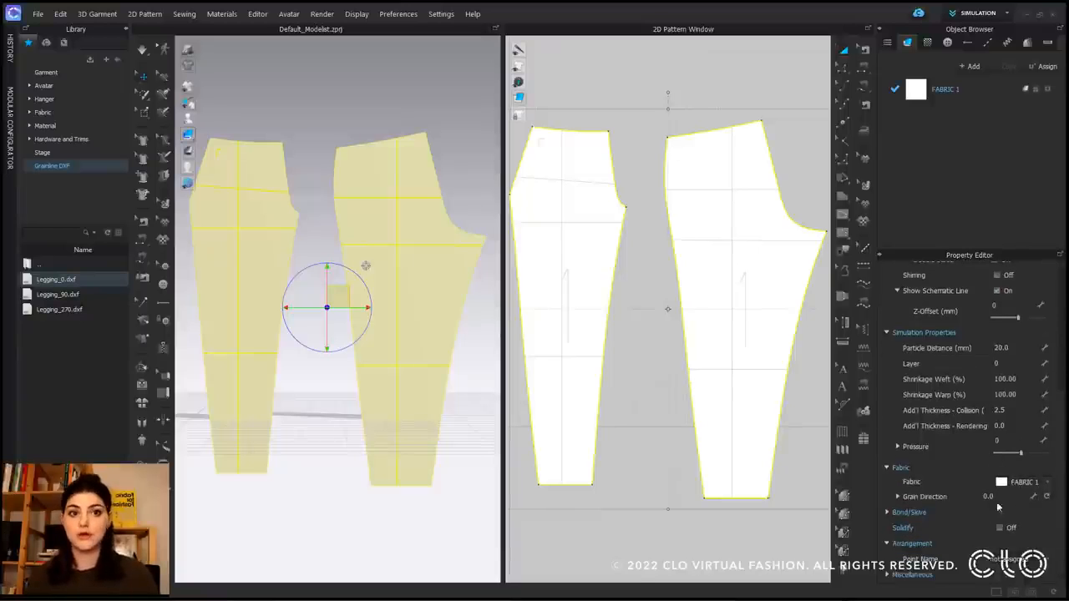
pyautogui.click(712, 100)
pyautogui.scroll(-4, 718, 255)
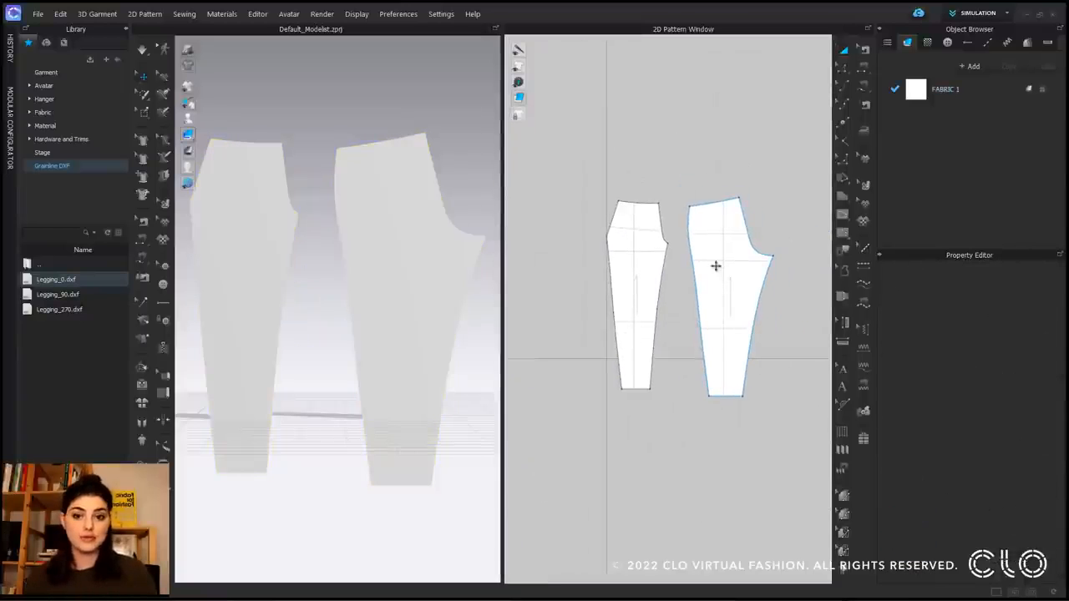
# Step: Select the tilted side bodice piece of the striped dress and show the grainlines on the 2D patterns
pyautogui.scroll(3, 716, 258)
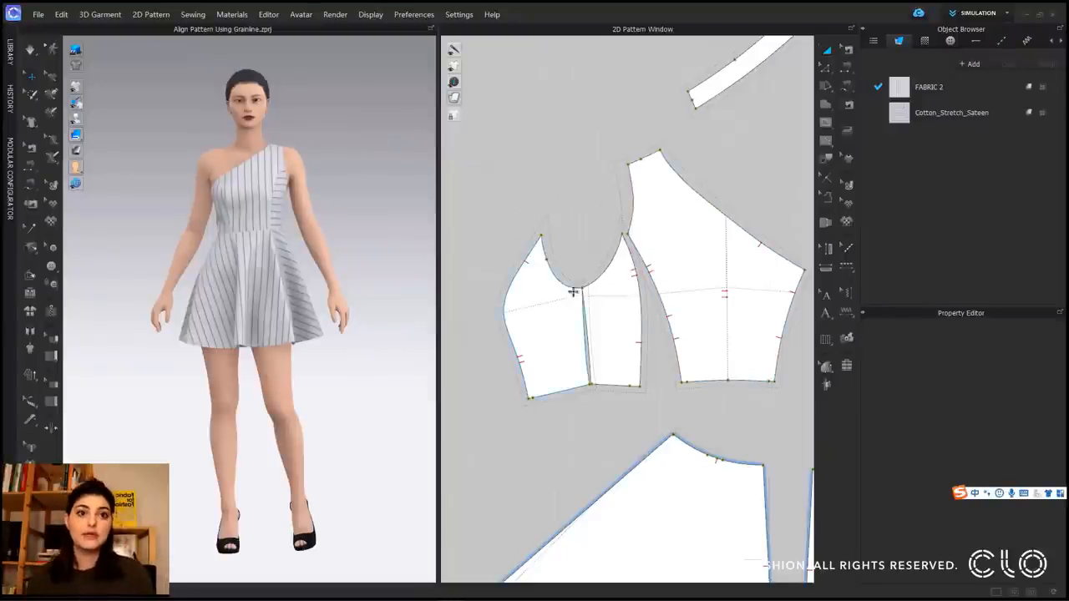
pyautogui.scroll(5, 572, 291)
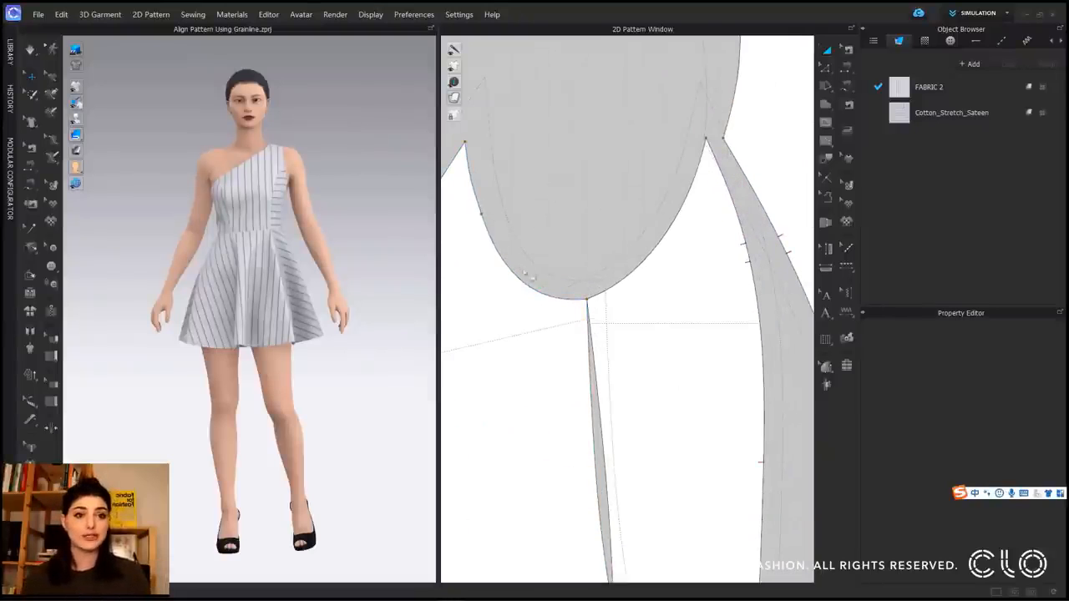
pyautogui.click(554, 326)
pyautogui.scroll(-4, 620, 326)
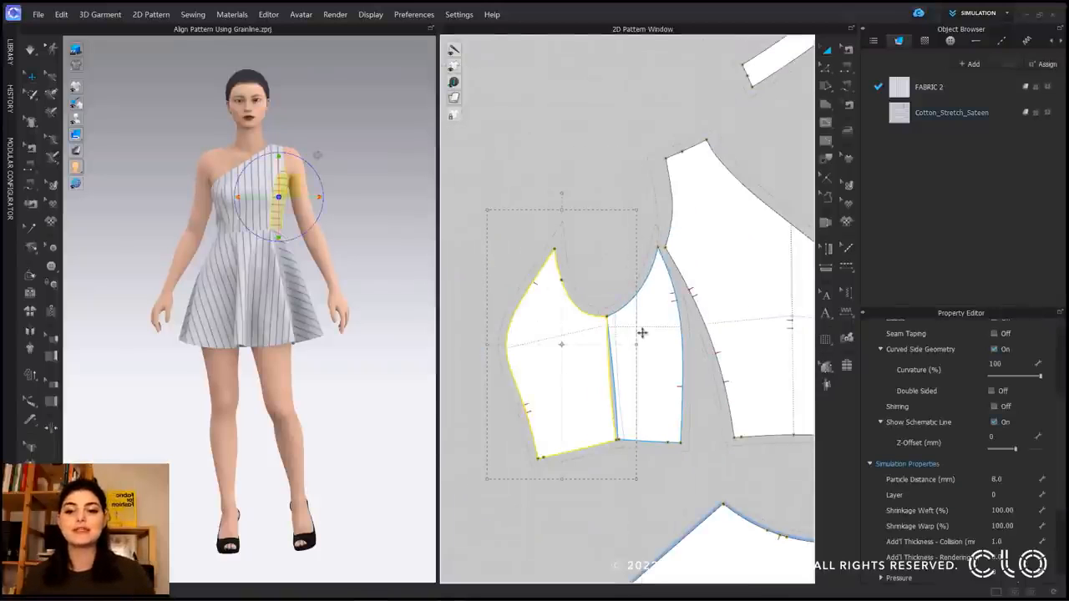
pyautogui.moveTo(456, 82)
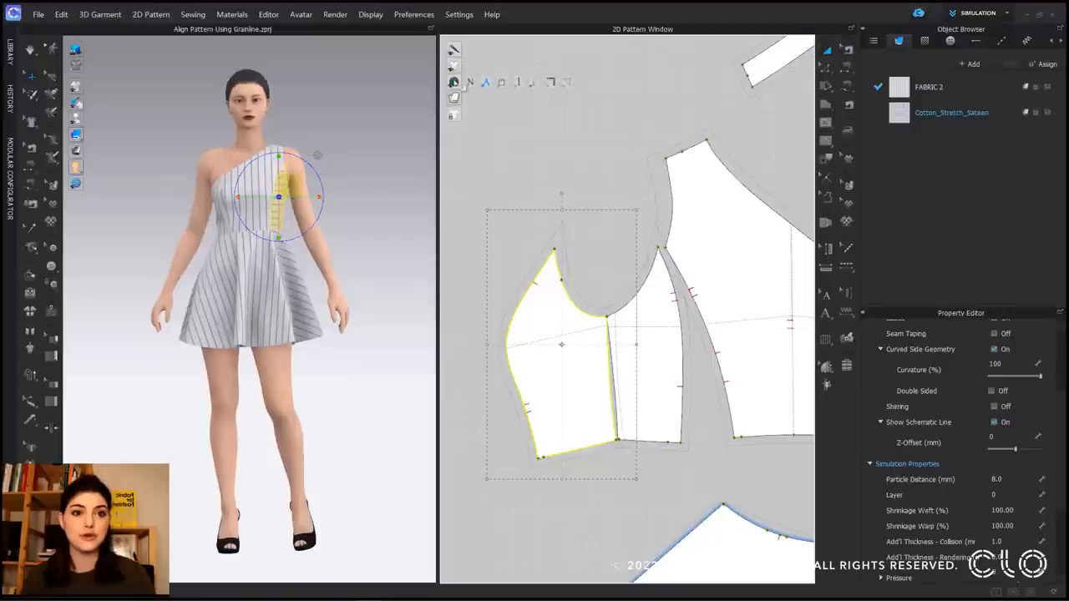
pyautogui.click(516, 82)
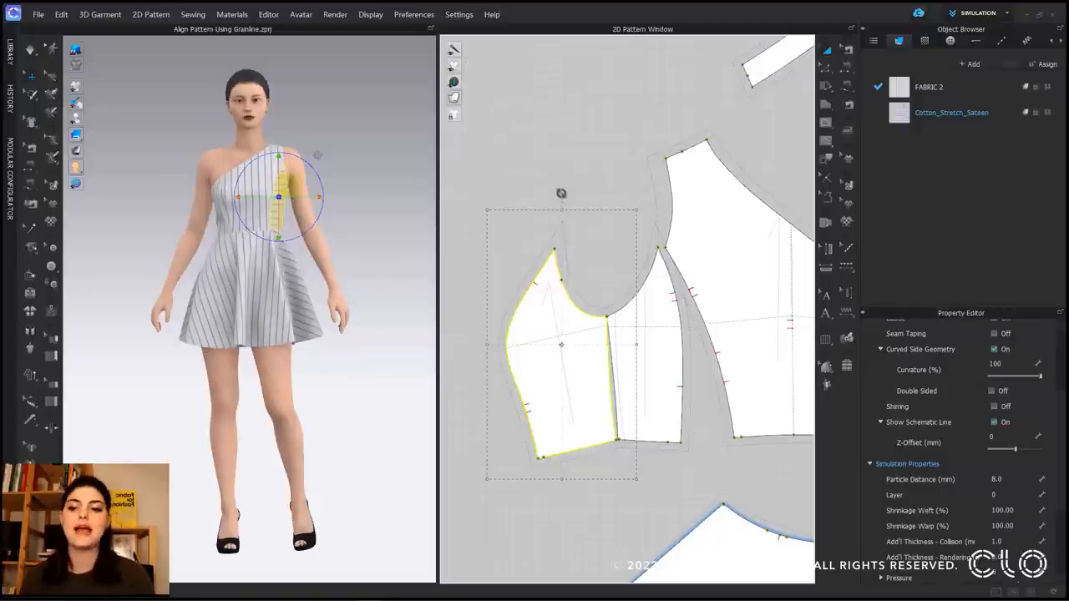
# Step: Rotate the selected side bodice piece with Reset Along Grain Direction and move it away from the neighbouring panel
pyautogui.rightClick(553, 293)
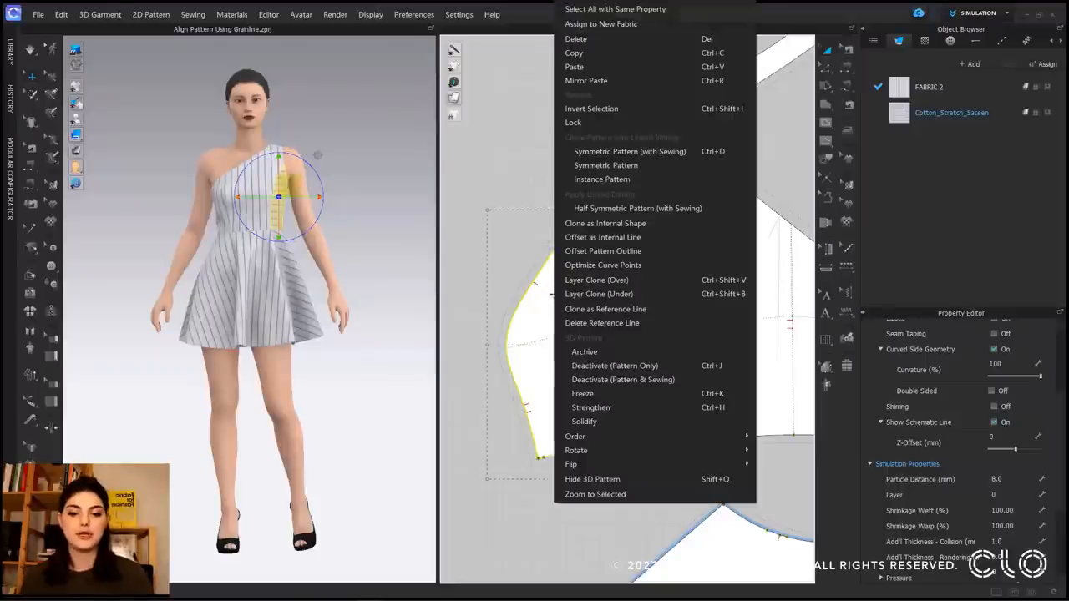
pyautogui.moveTo(639, 451)
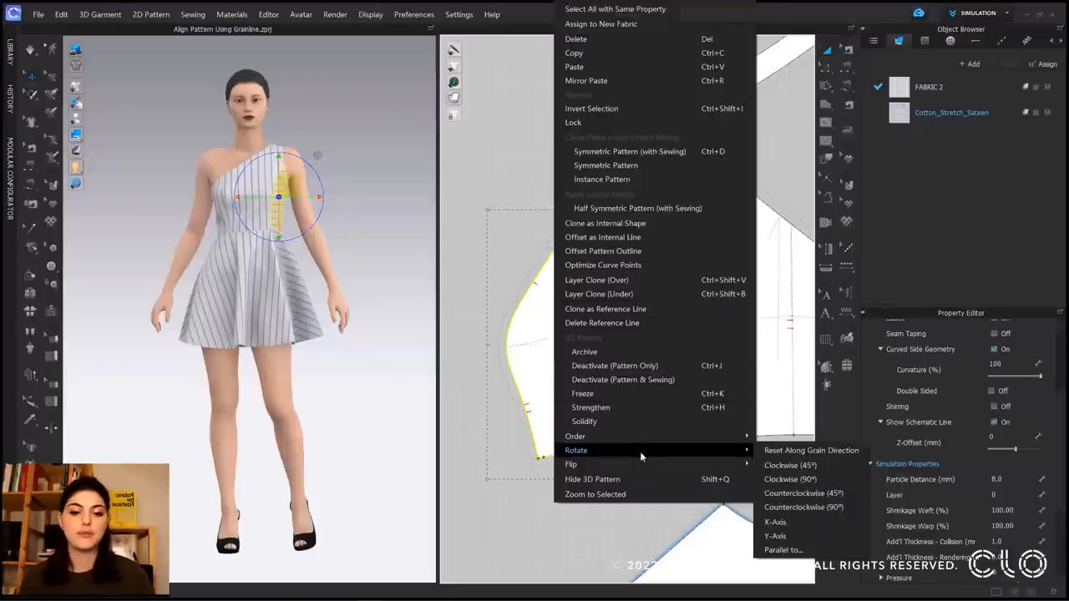
pyautogui.click(778, 452)
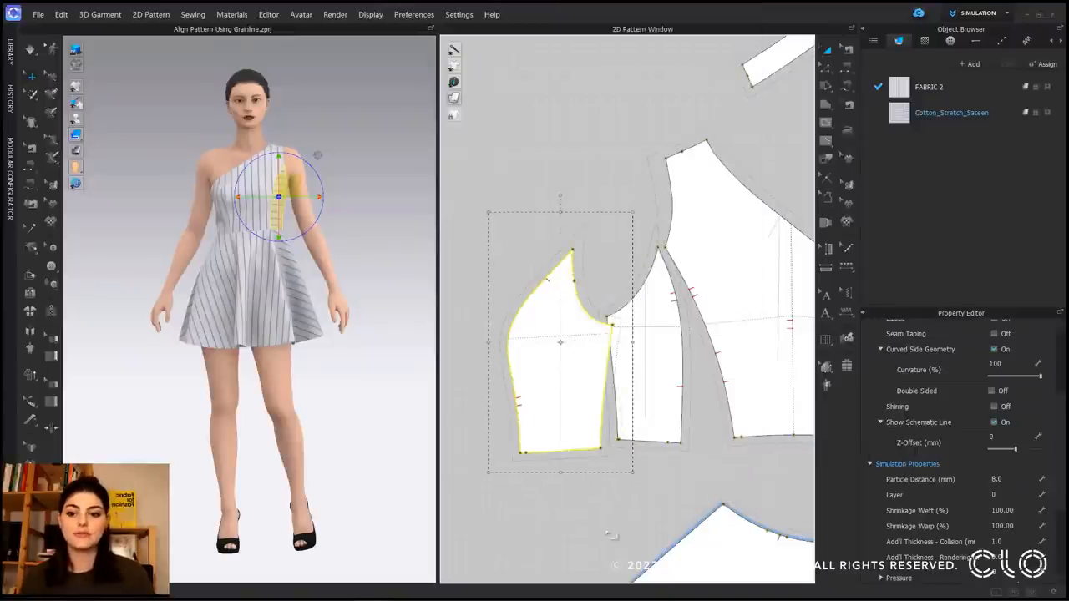
pyautogui.scroll(-2, 673, 355)
pyautogui.scroll(-3, 640, 347)
pyautogui.moveTo(633, 360); pyautogui.dragTo(692, 340, button='middle')
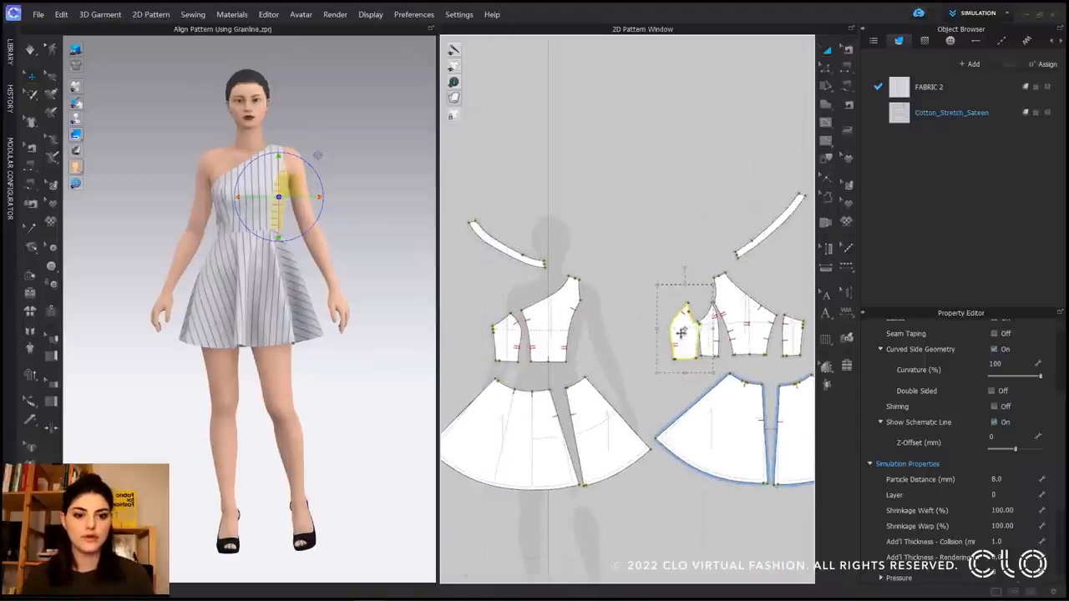
pyautogui.scroll(2, 688, 336)
pyautogui.moveTo(686, 336); pyautogui.dragTo(527, 337)
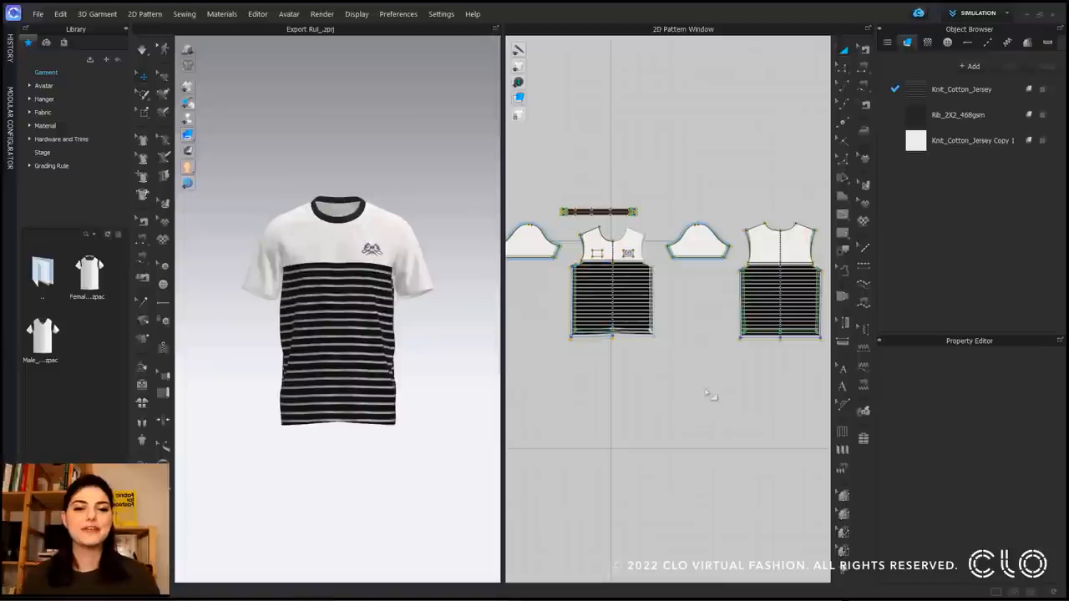
# Step: Check the T-shirt's grading sizes in Size Group 1 and start a DXF export into the Grading Rule folder
pyautogui.click(1027, 44)
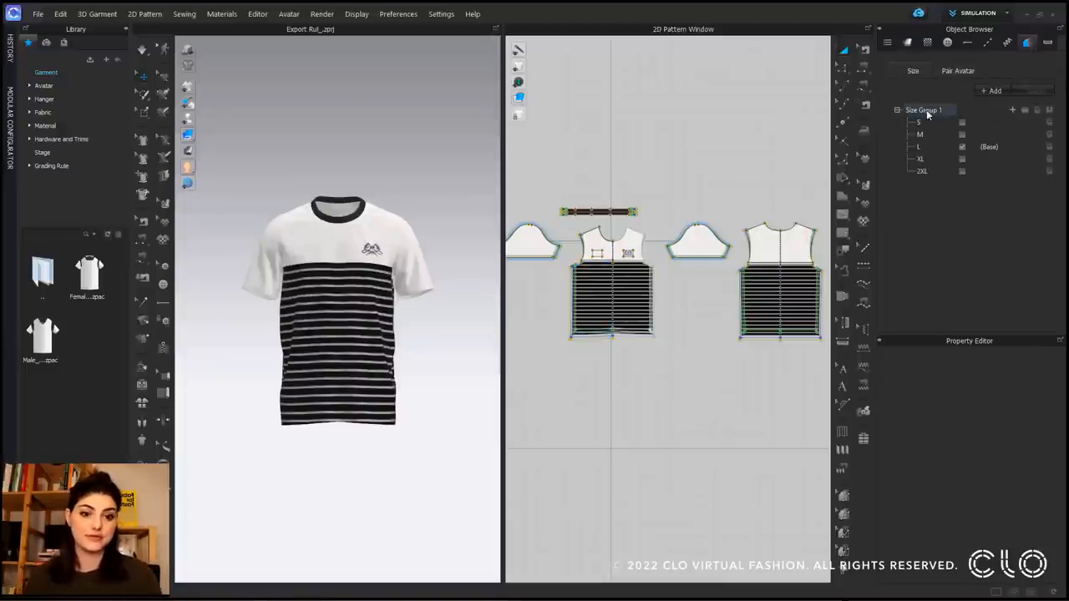
pyautogui.click(40, 14)
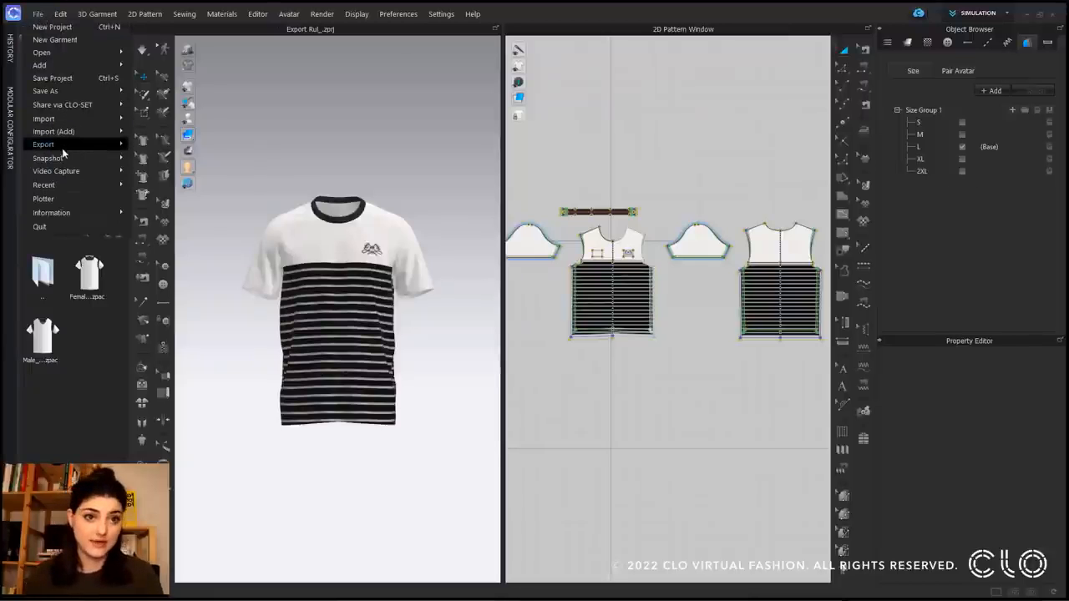
pyautogui.moveTo(62, 151)
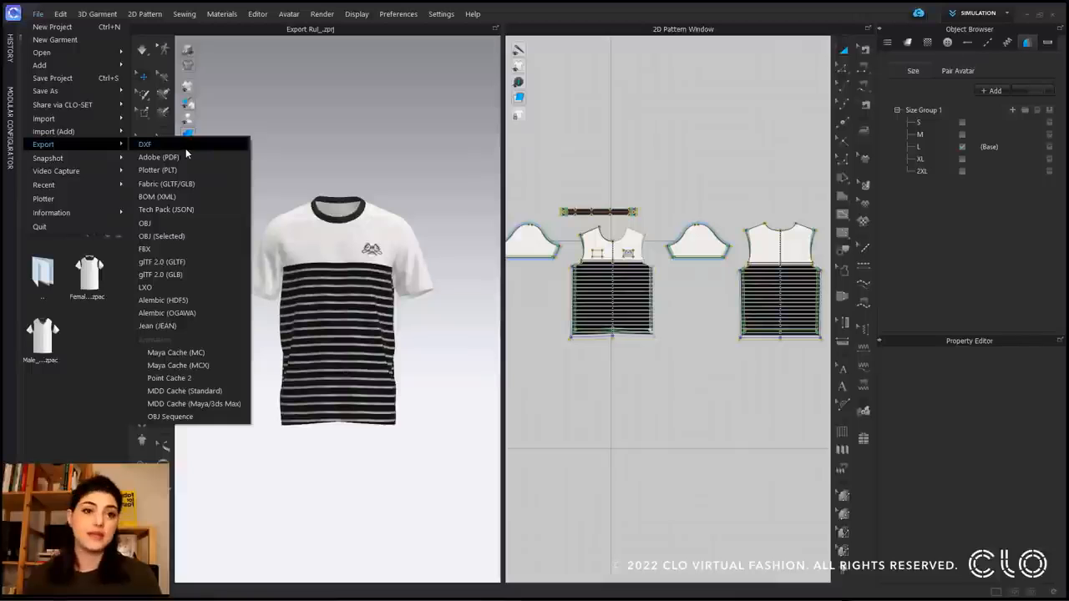
pyautogui.click(186, 152)
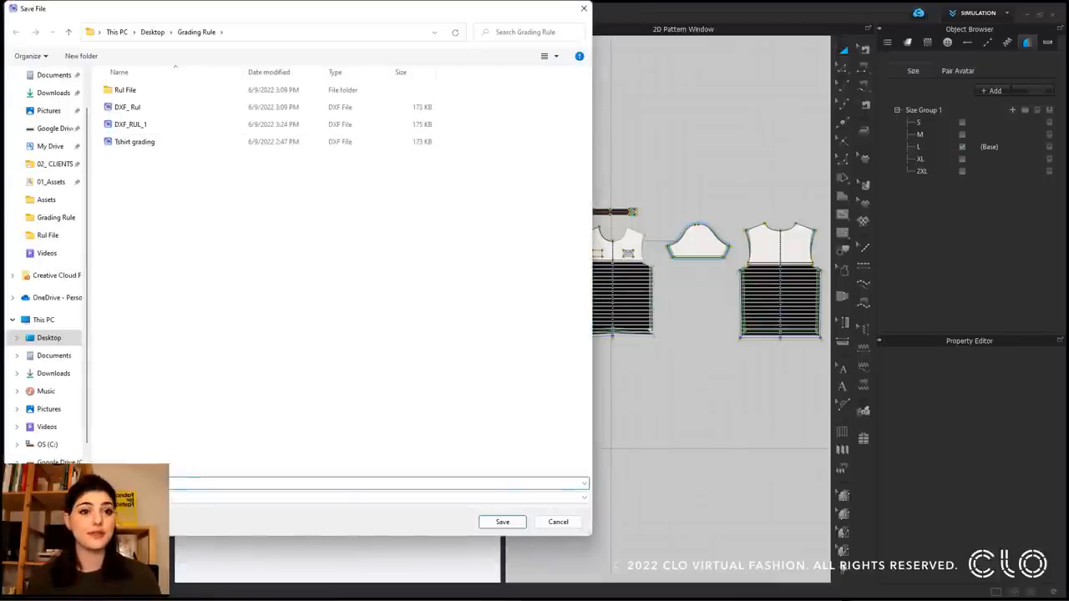
pyautogui.click(501, 521)
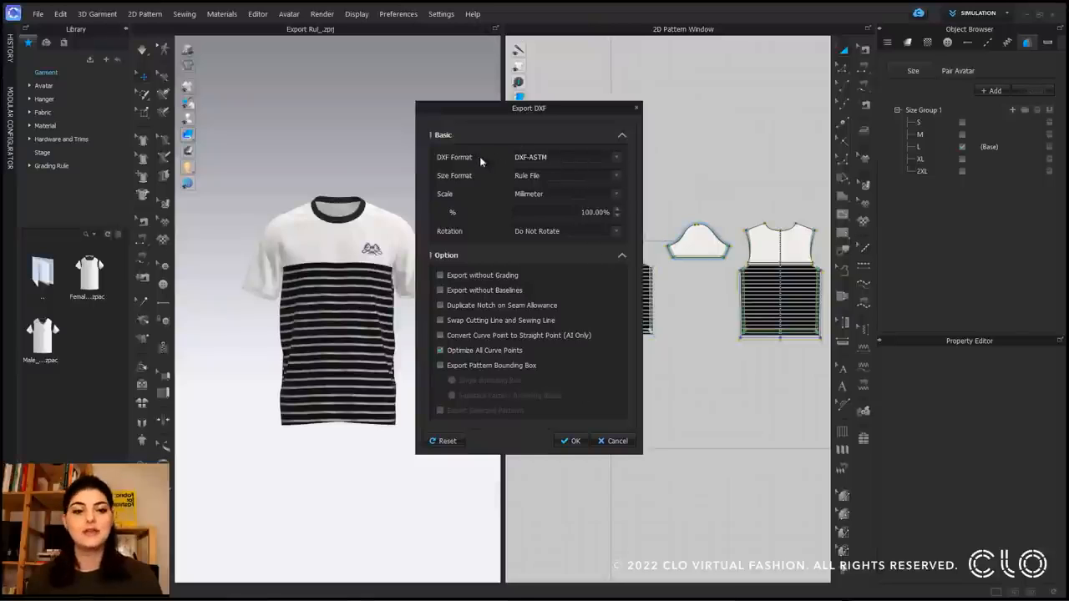
# Step: Export the T-shirt as DXF-ASTM with Size Format set to Rule File and scale in Millimeter
pyautogui.click(616, 157)
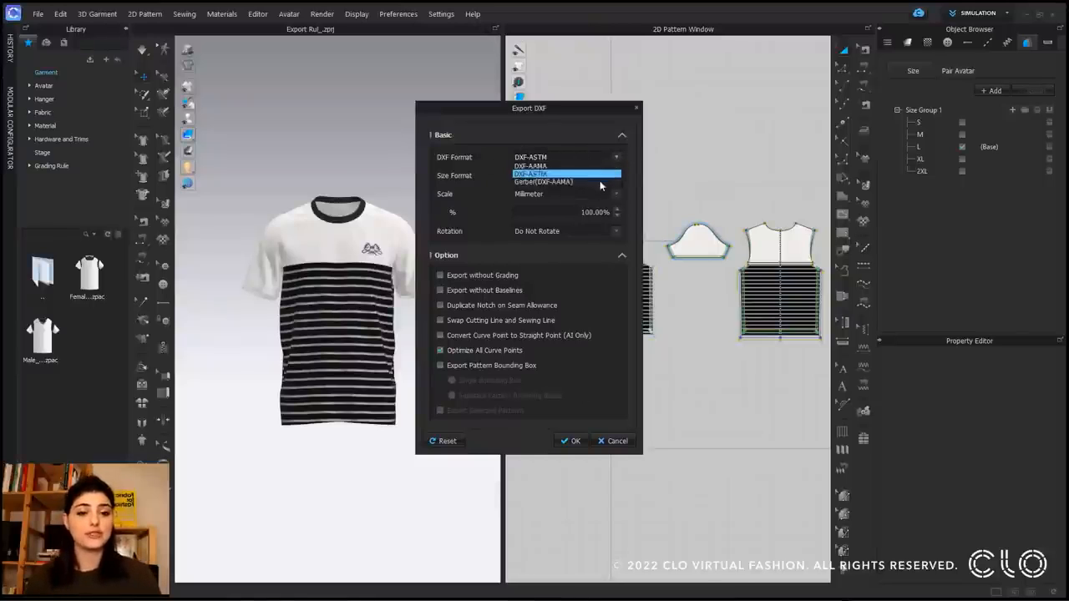
pyautogui.click(599, 174)
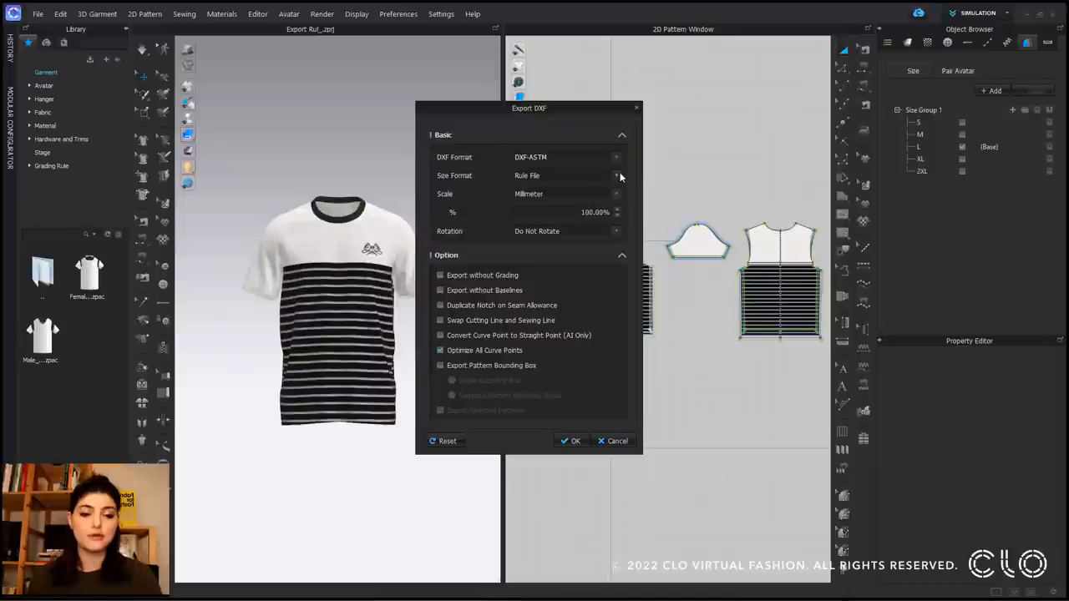
pyautogui.click(615, 175)
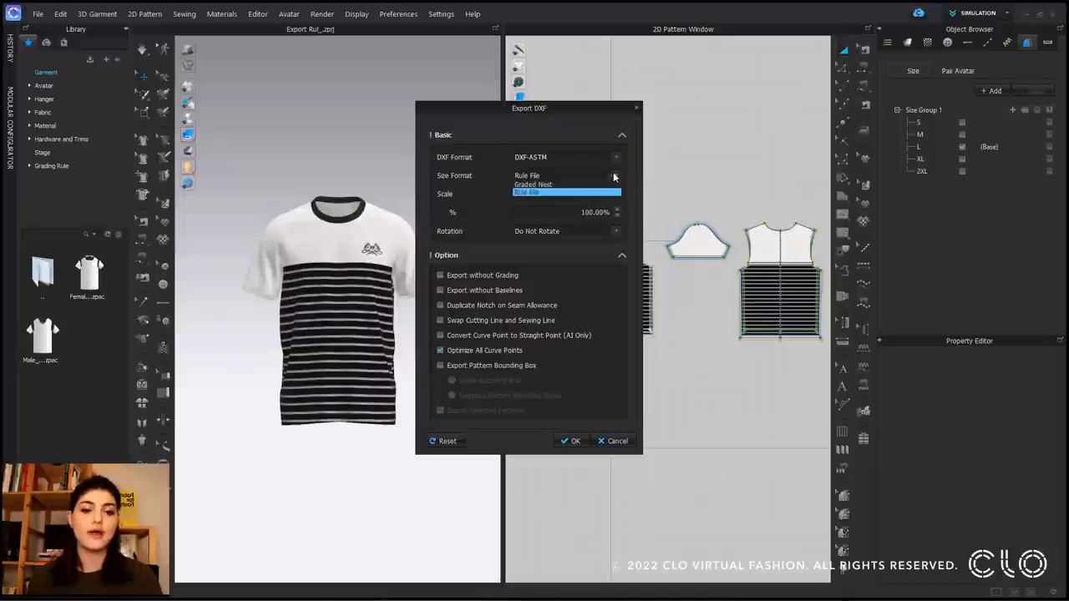
pyautogui.click(550, 193)
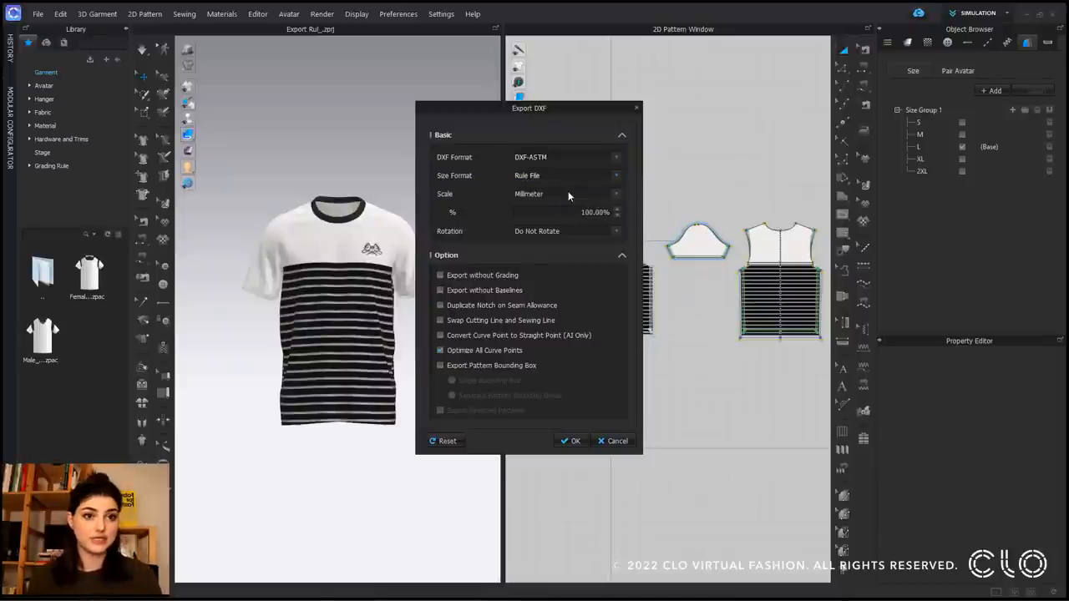
pyautogui.click(572, 442)
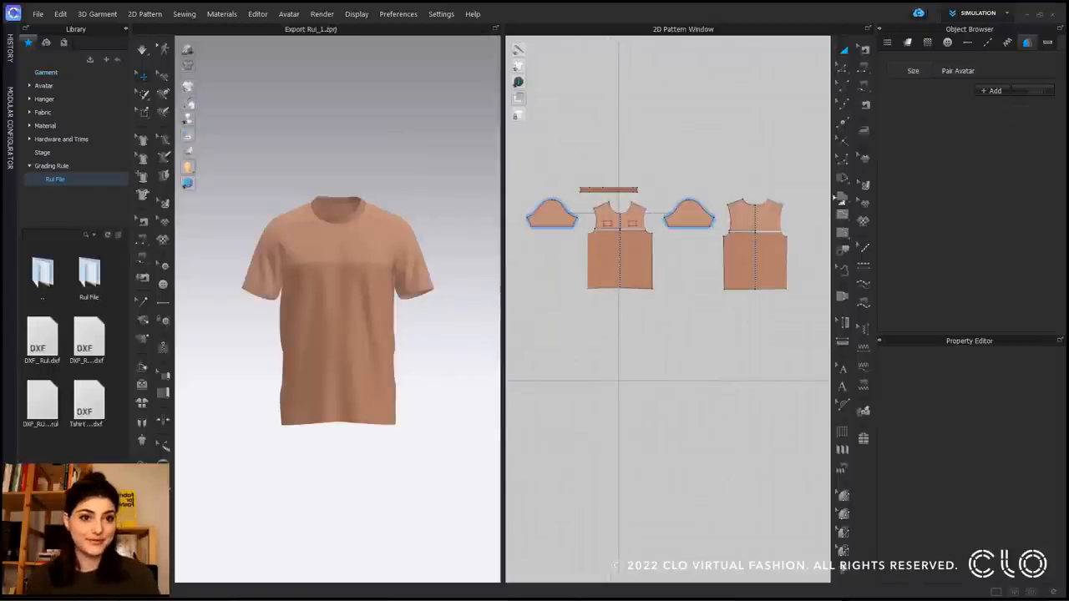
# Step: Add a size group for the brown T-shirt and apply it to all of its patterns
pyautogui.click(1002, 92)
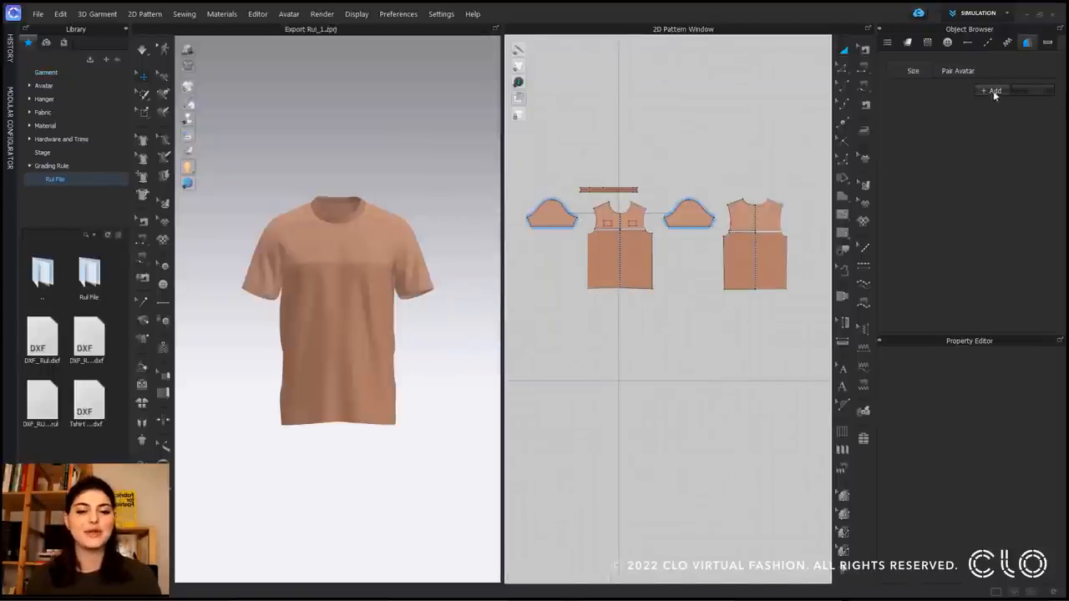
pyautogui.moveTo(800, 159); pyautogui.dragTo(516, 326)
pyautogui.click(1050, 111)
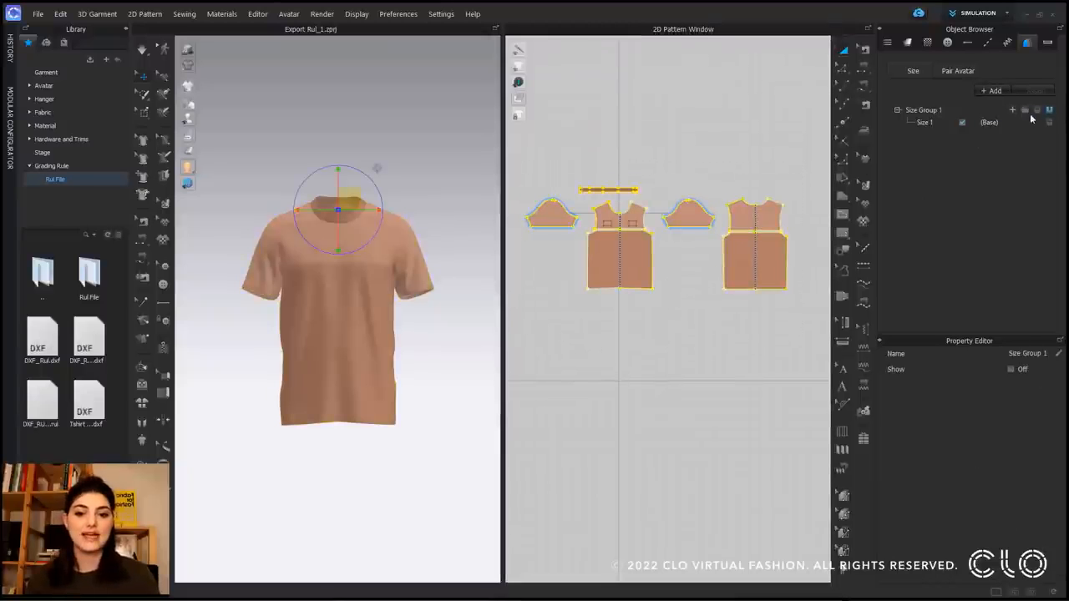
# Step: Load the grade rule file DXF_RUL_1.rul into the brown T-shirt's new size group
pyautogui.click(1024, 113)
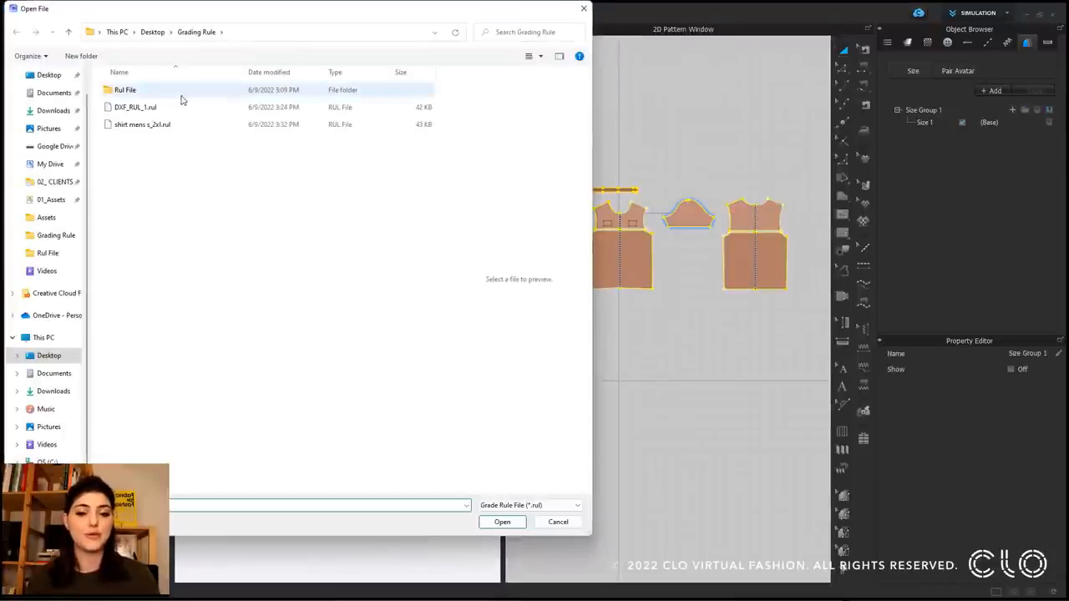
pyautogui.click(167, 107)
pyautogui.click(501, 521)
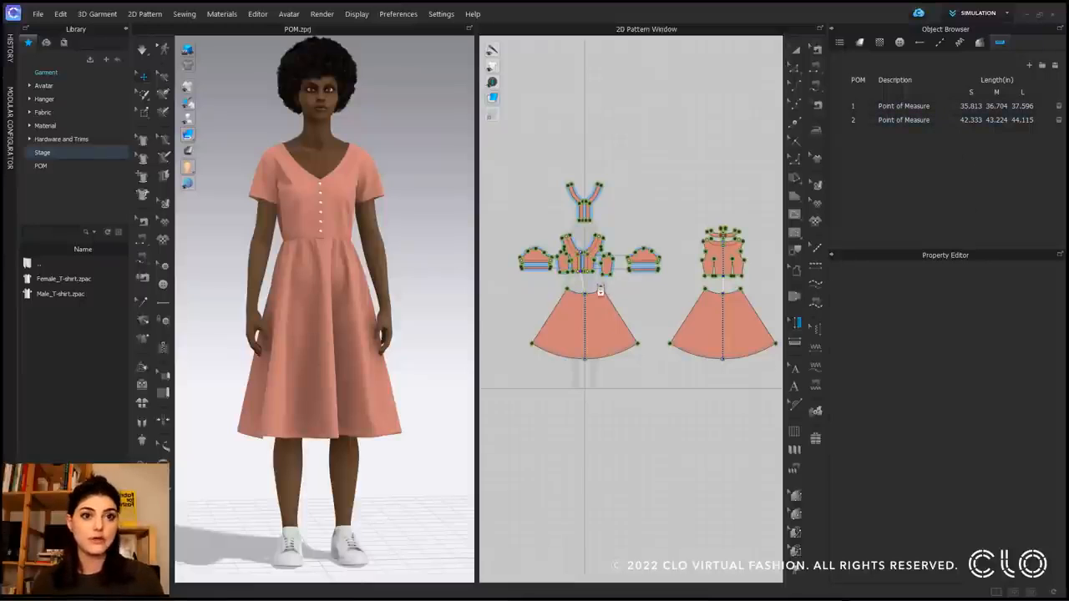
# Step: Load the POM.csv file from the POM folder into the dress's point-of-measure list
pyautogui.scroll(5, 605, 291)
pyautogui.moveTo(657, 289); pyautogui.dragTo(670, 273, button='middle')
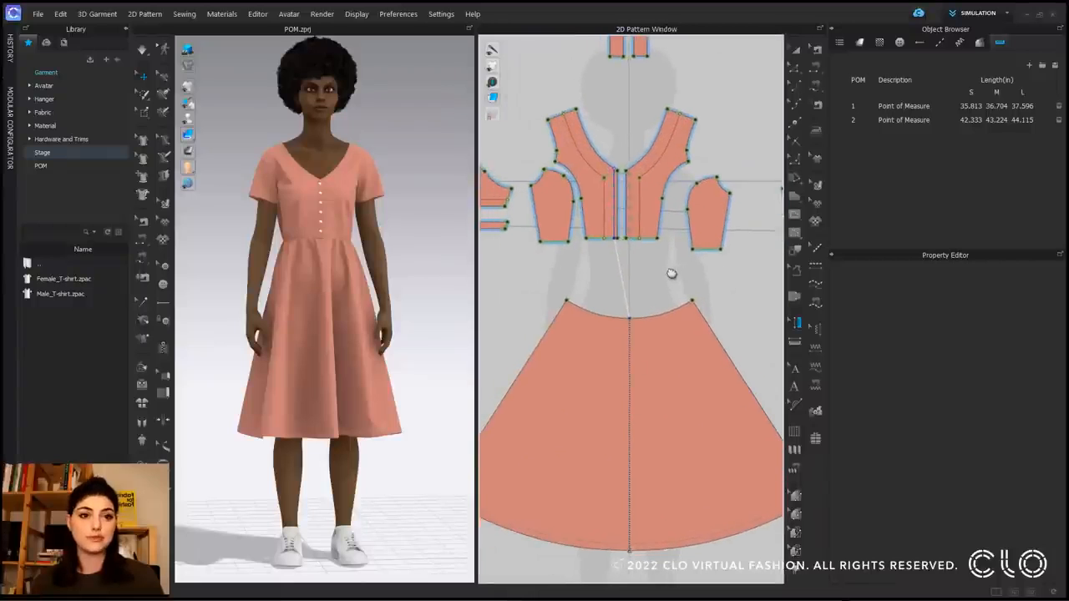
pyautogui.click(1043, 67)
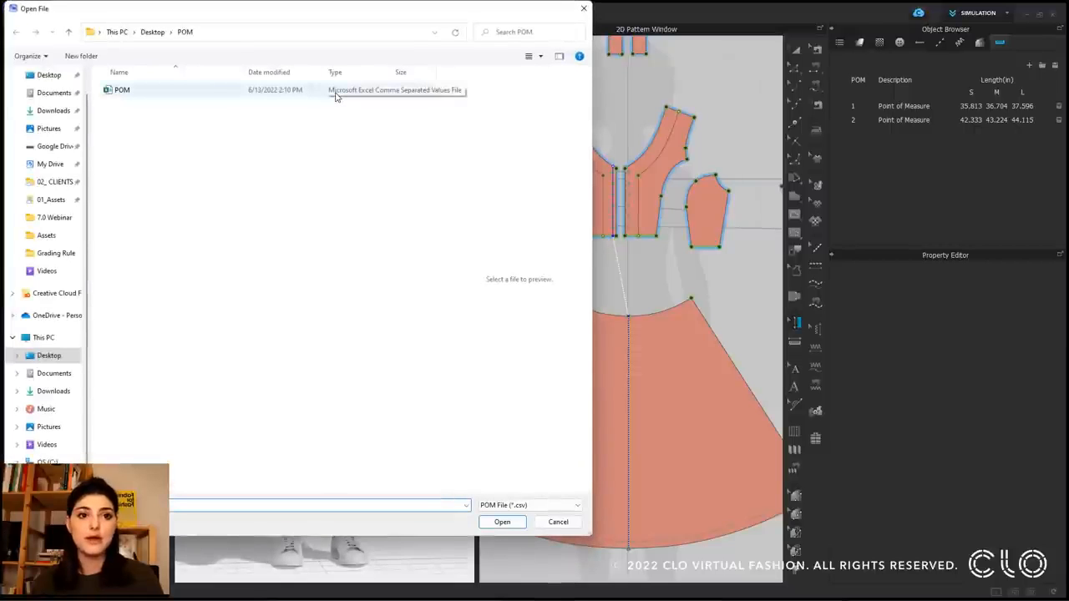
pyautogui.click(336, 92)
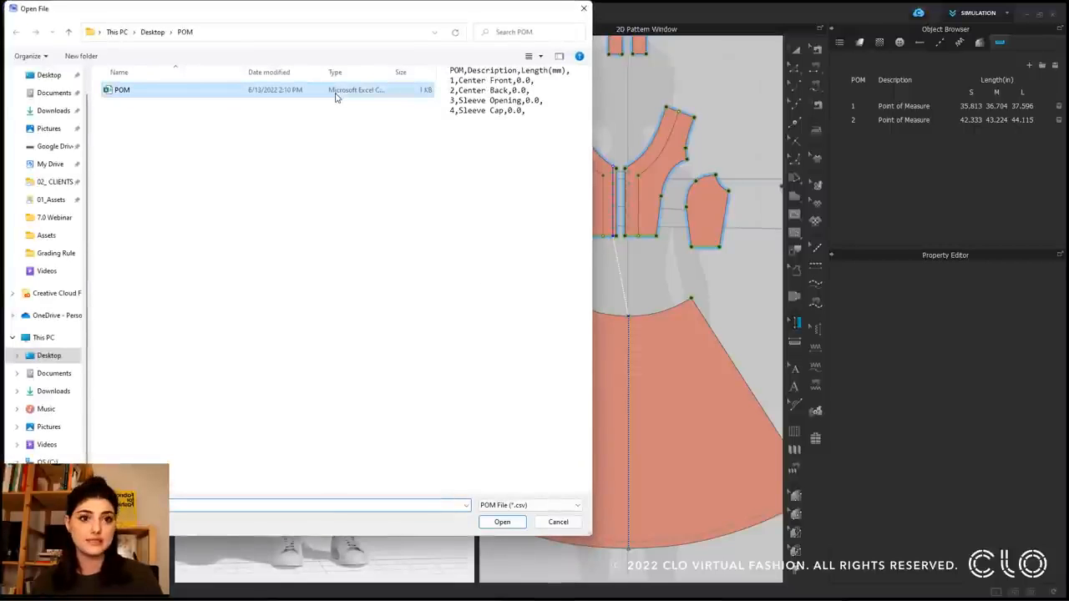
pyautogui.click(501, 522)
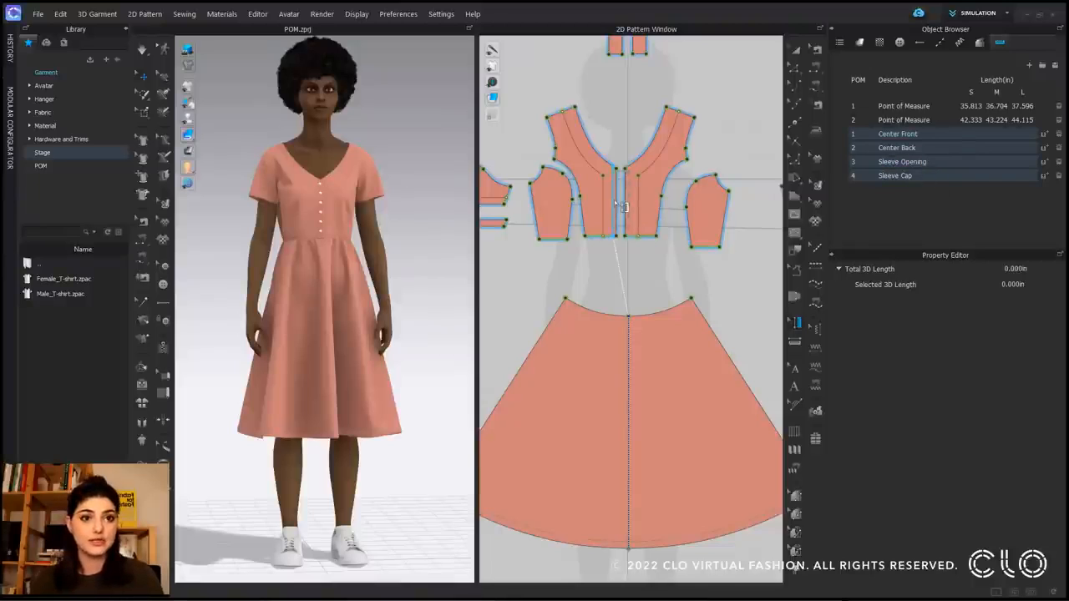
# Step: Assign the dress's existing front and back length measurements to the imported Center Front and Center Back entries
pyautogui.click(615, 203)
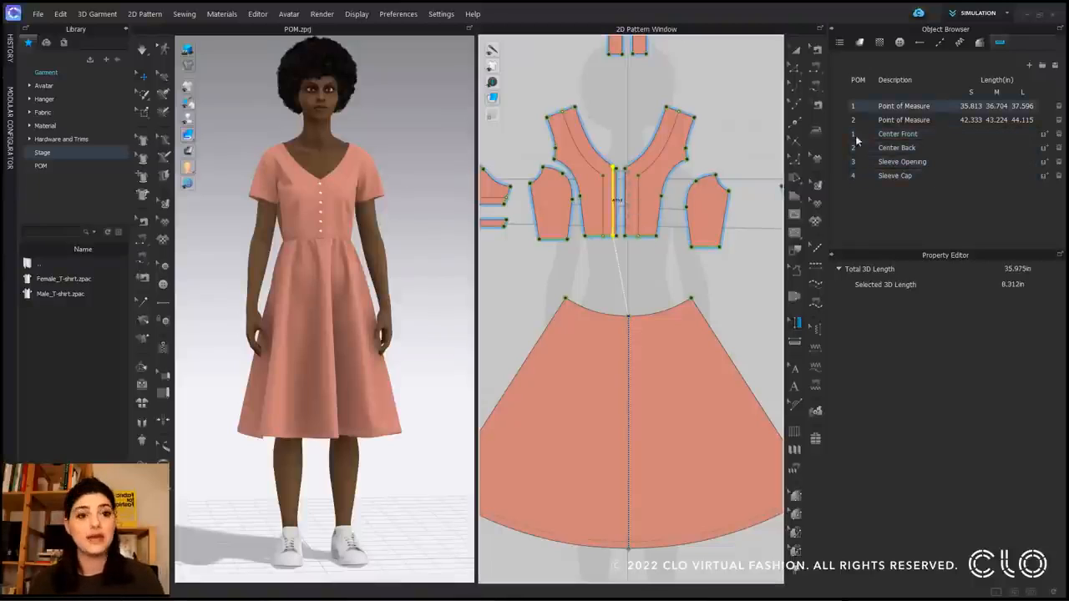
pyautogui.click(1044, 135)
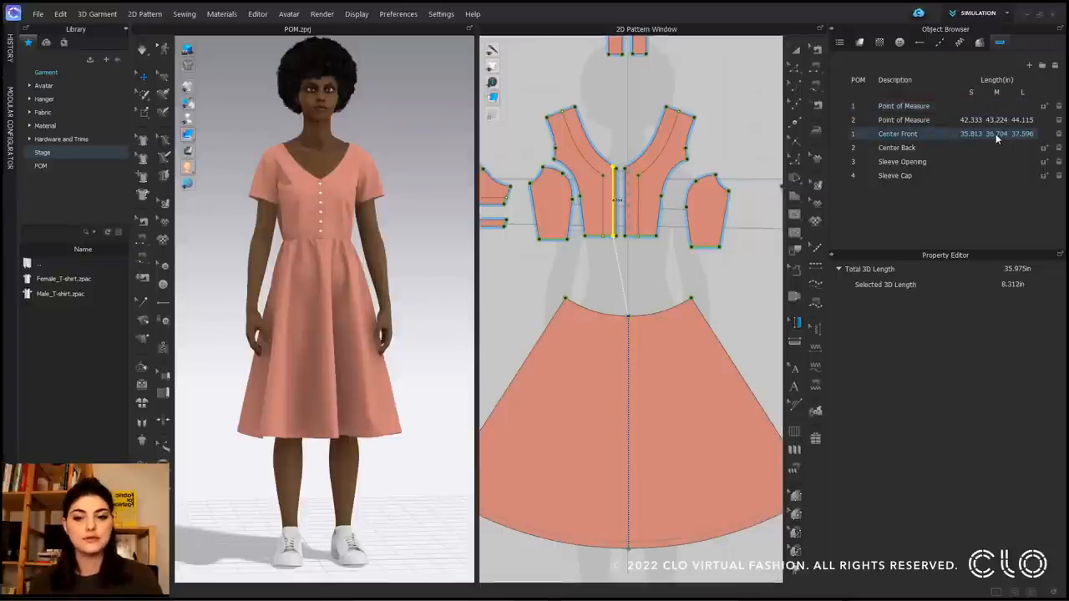
pyautogui.scroll(-6, 681, 271)
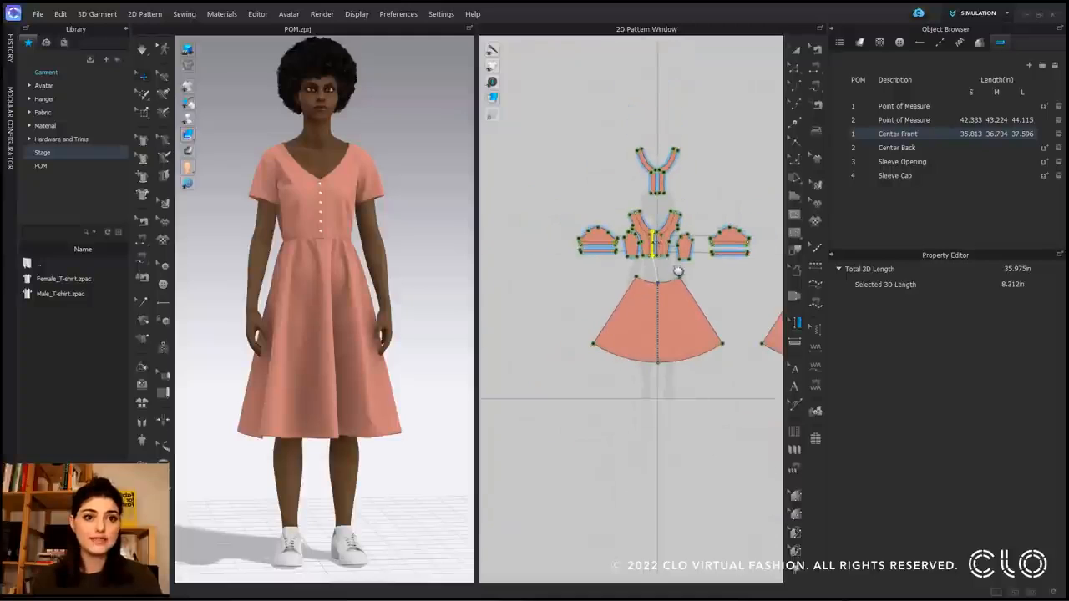
pyautogui.moveTo(531, 270); pyautogui.dragTo(543, 267, button='middle')
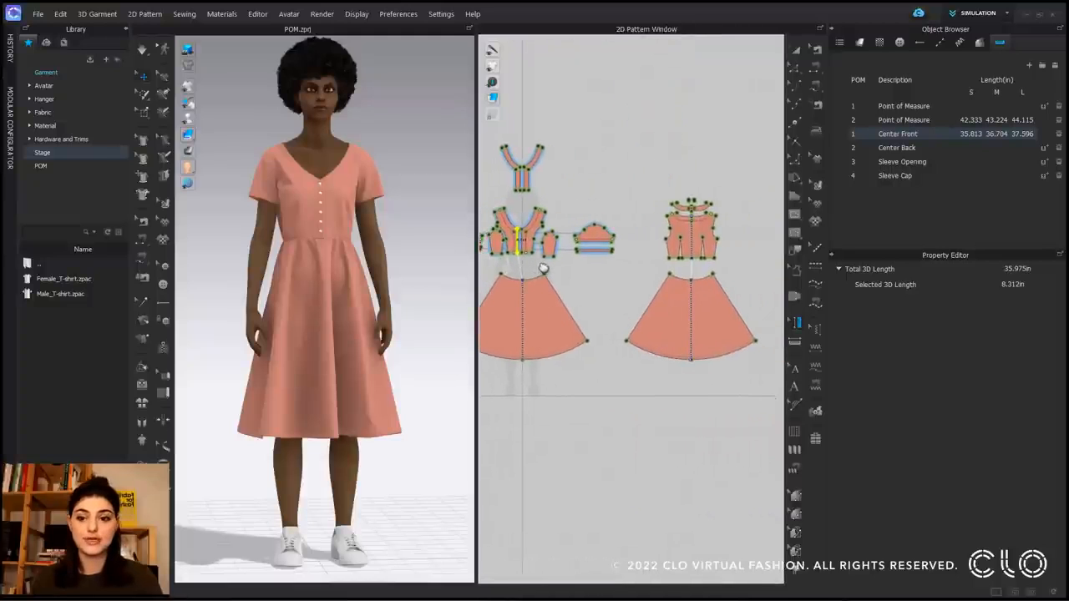
pyautogui.click(895, 120)
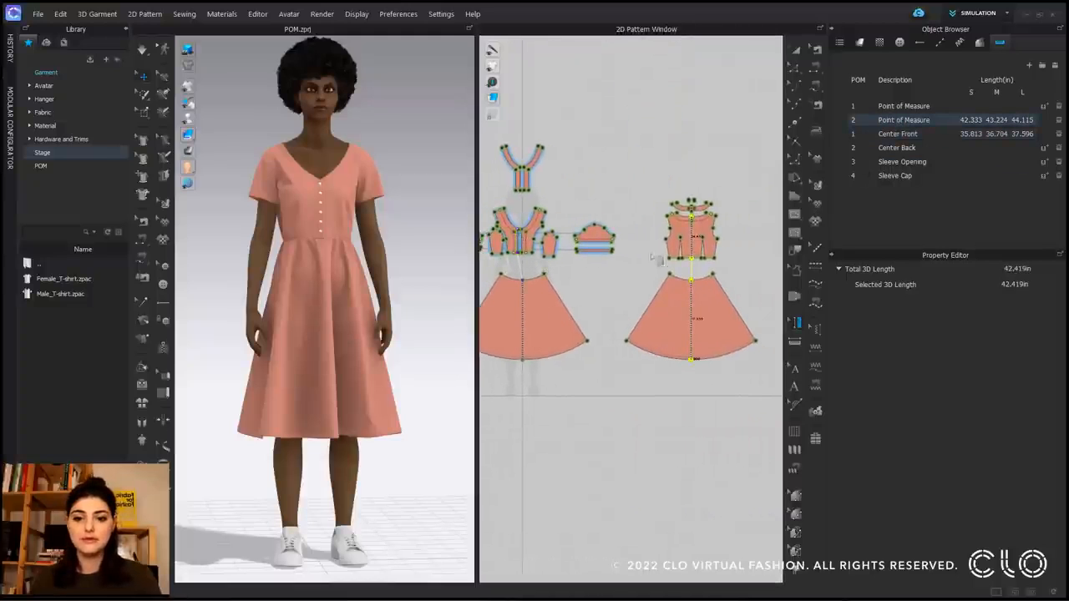
pyautogui.click(1044, 150)
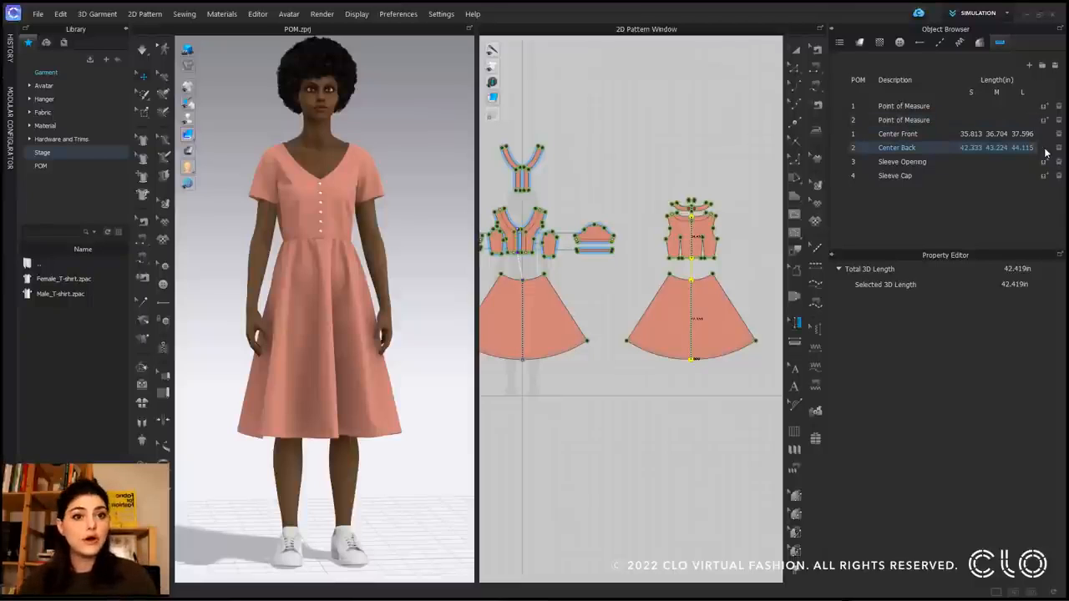
# Step: Measure the sleeve pattern's lower edge from corner to corner for the Sleeve Opening entry
pyautogui.click(935, 162)
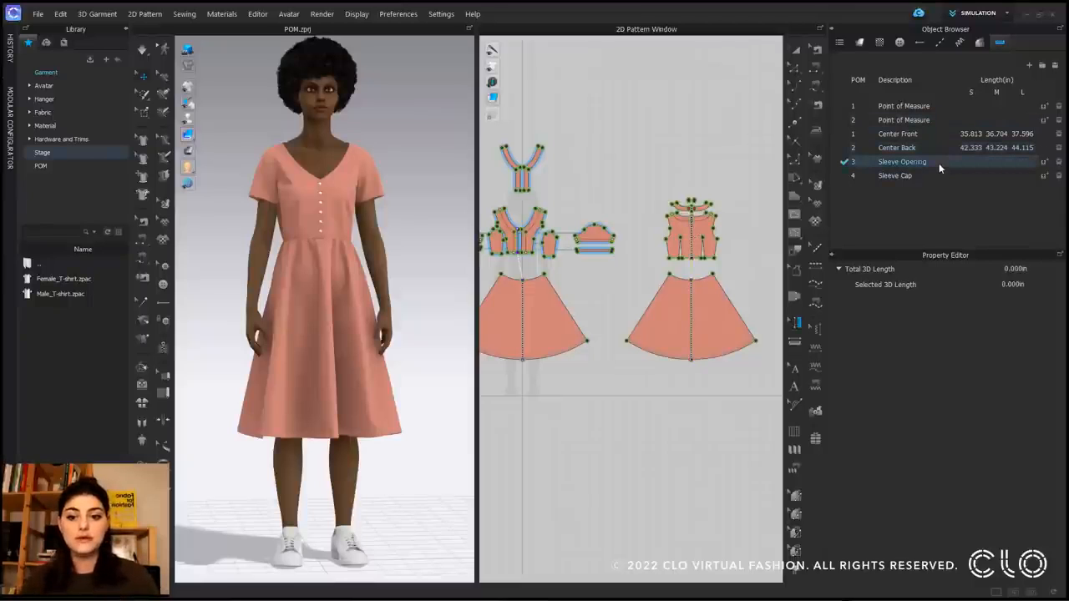
pyautogui.scroll(-5, 607, 275)
pyautogui.scroll(6, 607, 275)
pyautogui.scroll(8, 607, 276)
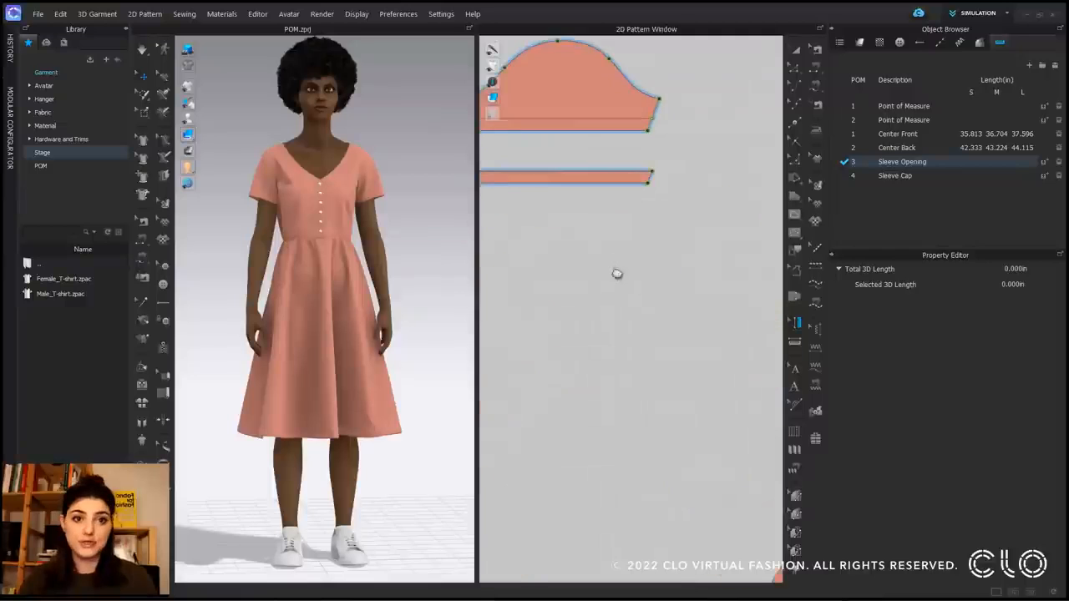
pyautogui.moveTo(615, 275); pyautogui.dragTo(685, 359, button='middle')
pyautogui.click(795, 342)
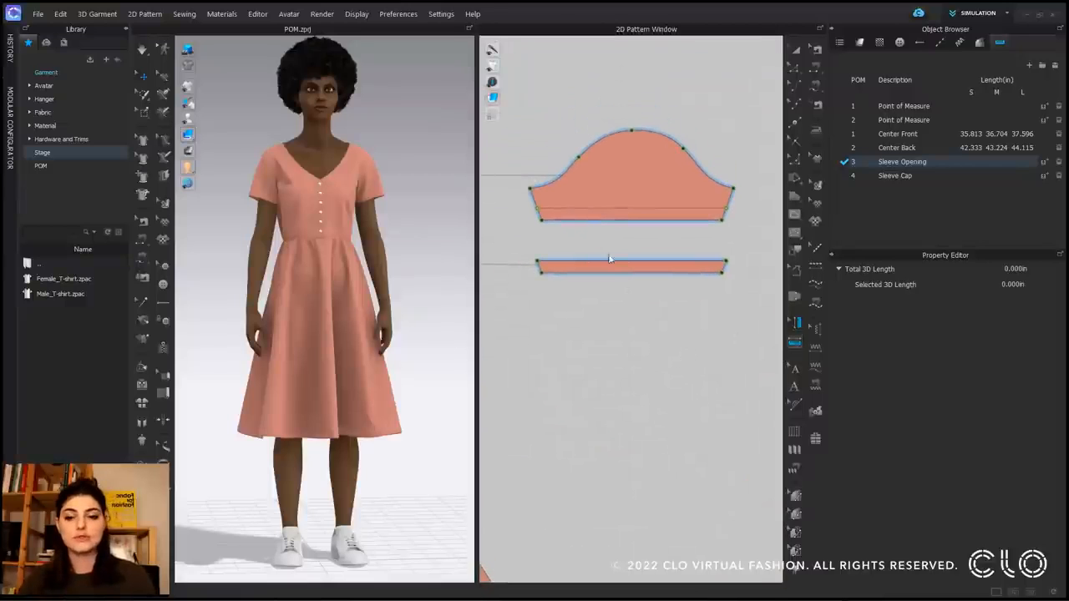
pyautogui.click(723, 221)
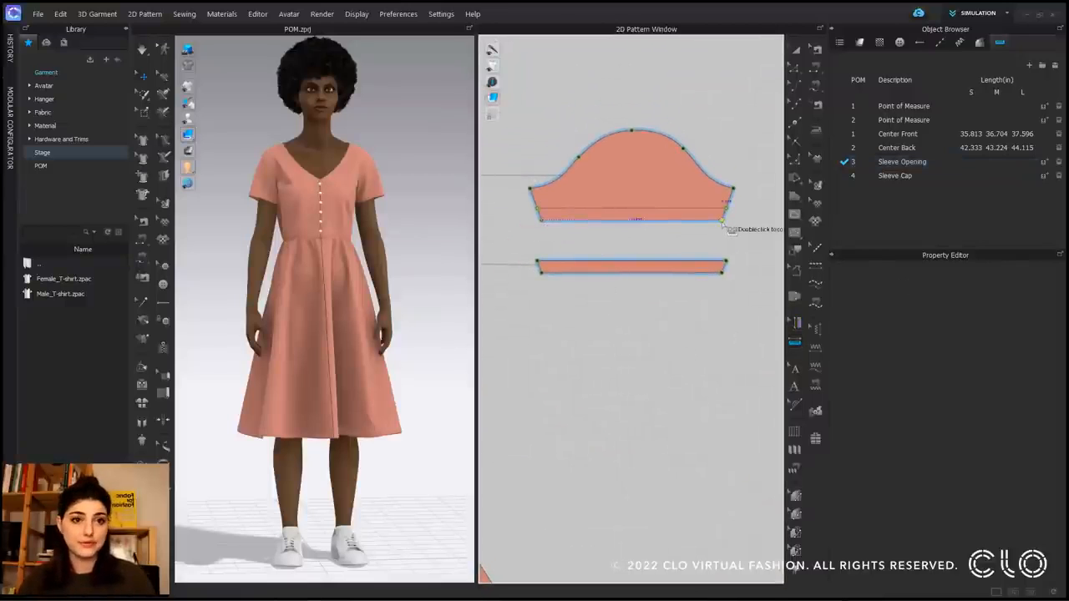
pyautogui.doubleClick(723, 224)
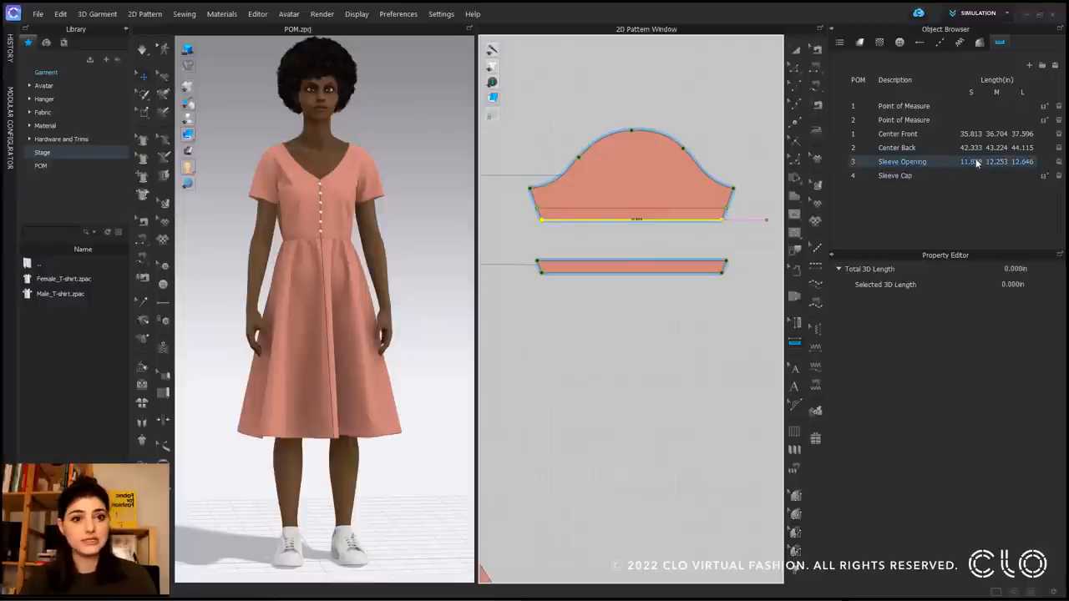
# Step: Measure the sleeve cap height into the Sleeve Cap entry and delete the leftover unassigned Point of Measure entries
pyautogui.click(631, 132)
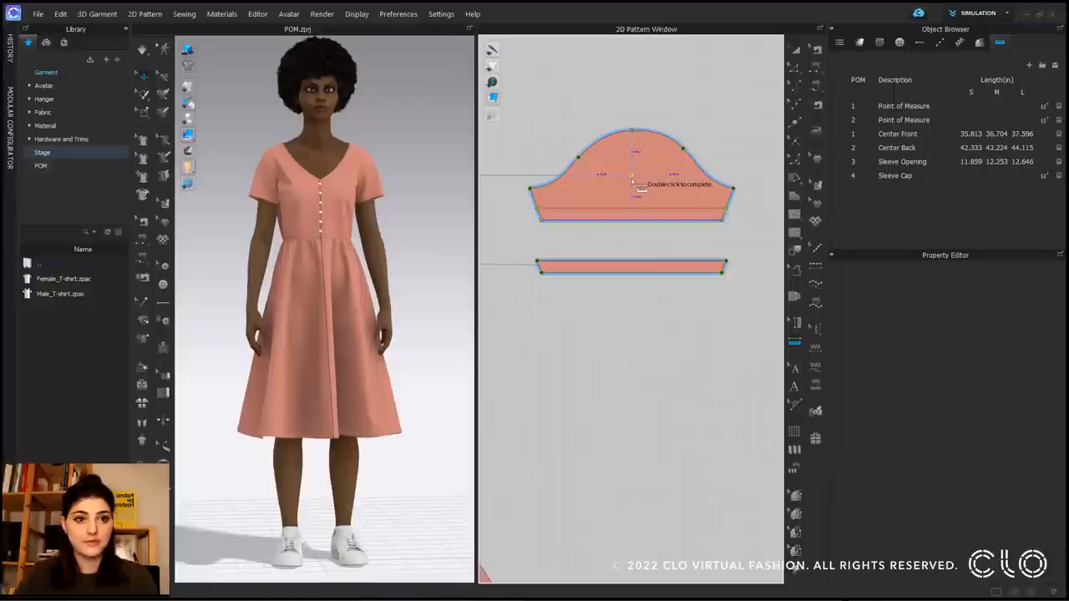
pyautogui.doubleClick(632, 176)
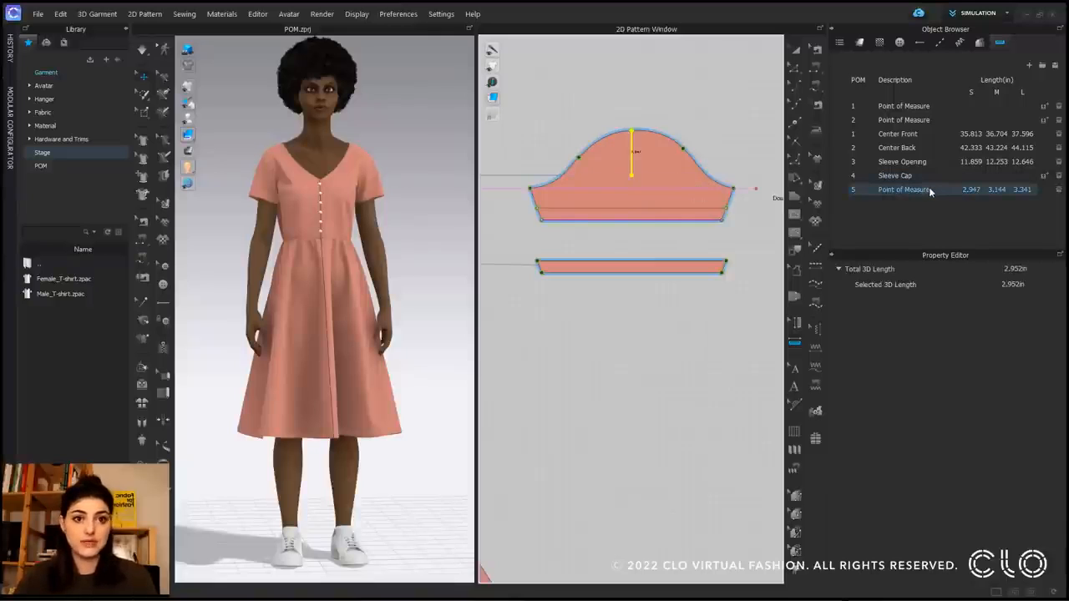
pyautogui.click(1043, 177)
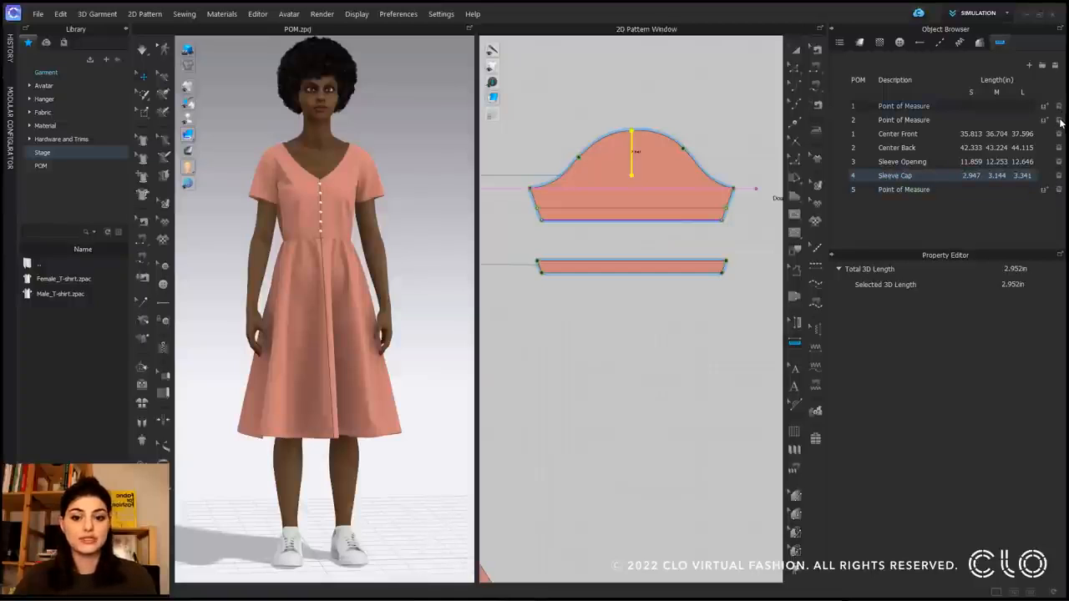
pyautogui.click(1059, 122)
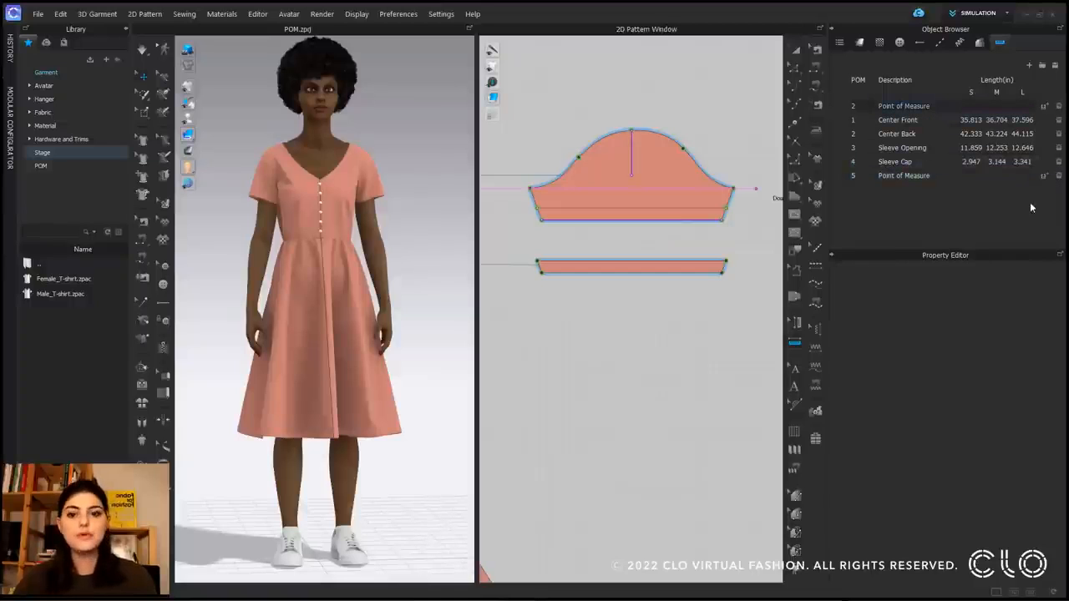
pyautogui.click(1058, 106)
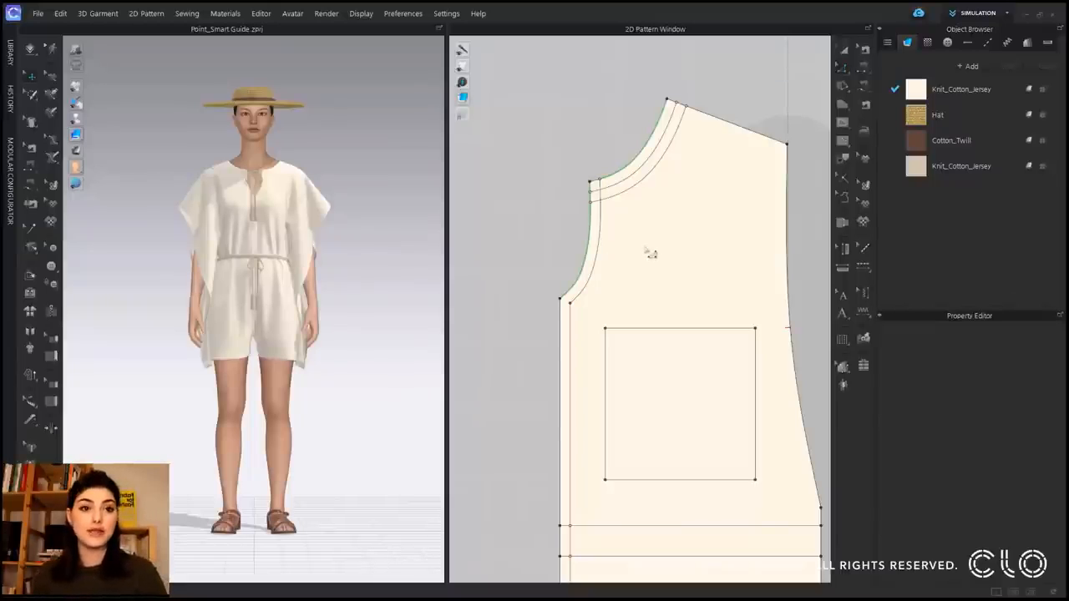
# Step: Activate the Add Point/Split Line tool for the jumpsuit's bodice pattern in the Point_Smart Guide project
pyautogui.click(844, 70)
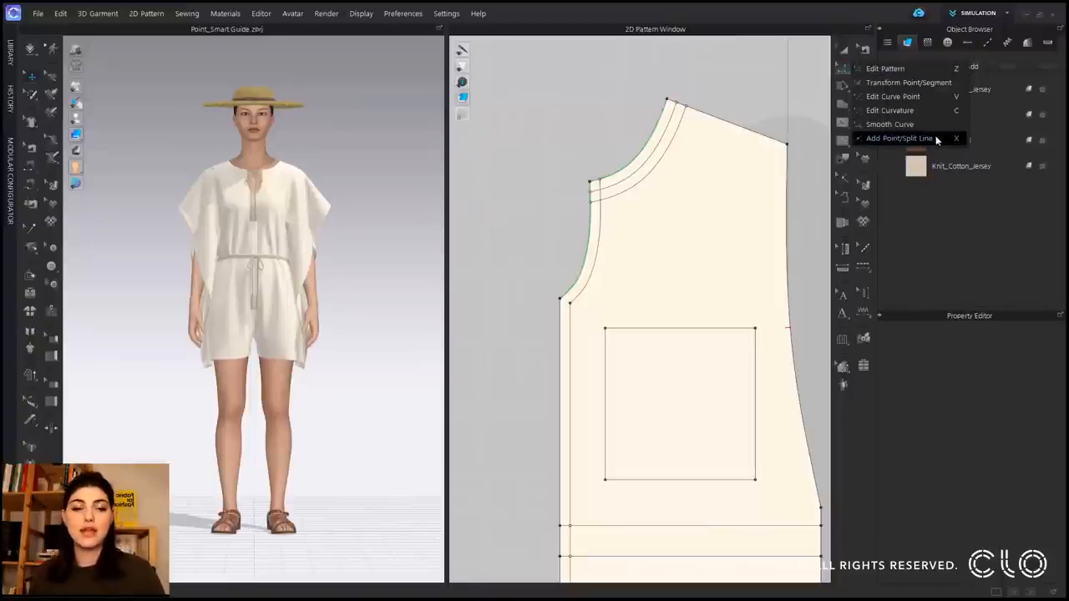
pyautogui.click(935, 138)
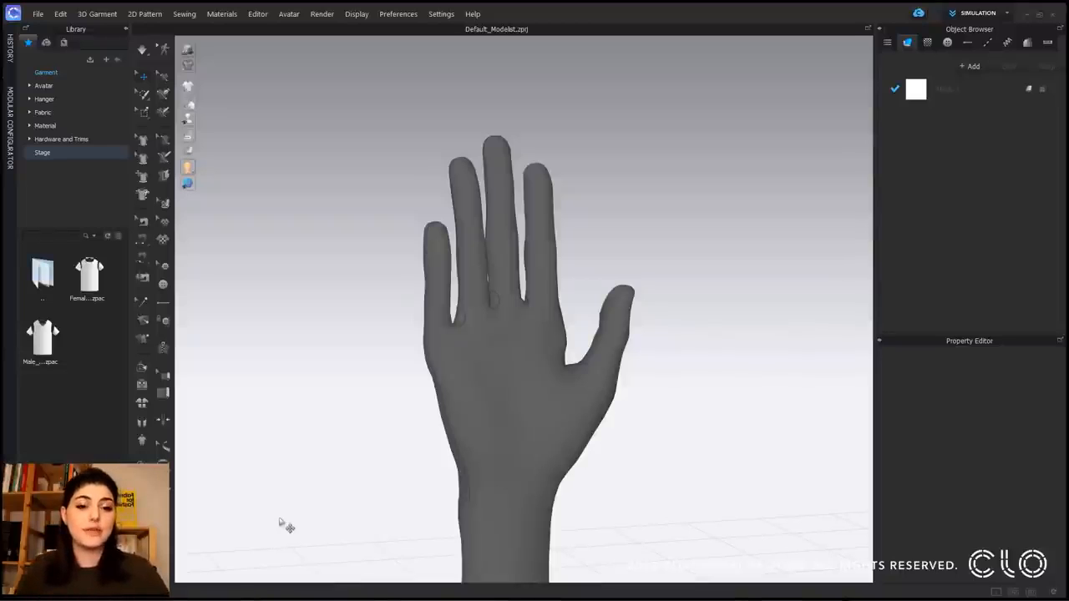
# Step: Draw a line across the avatar's wrist to bound the glove area
pyautogui.click(162, 156)
pyautogui.click(469, 499)
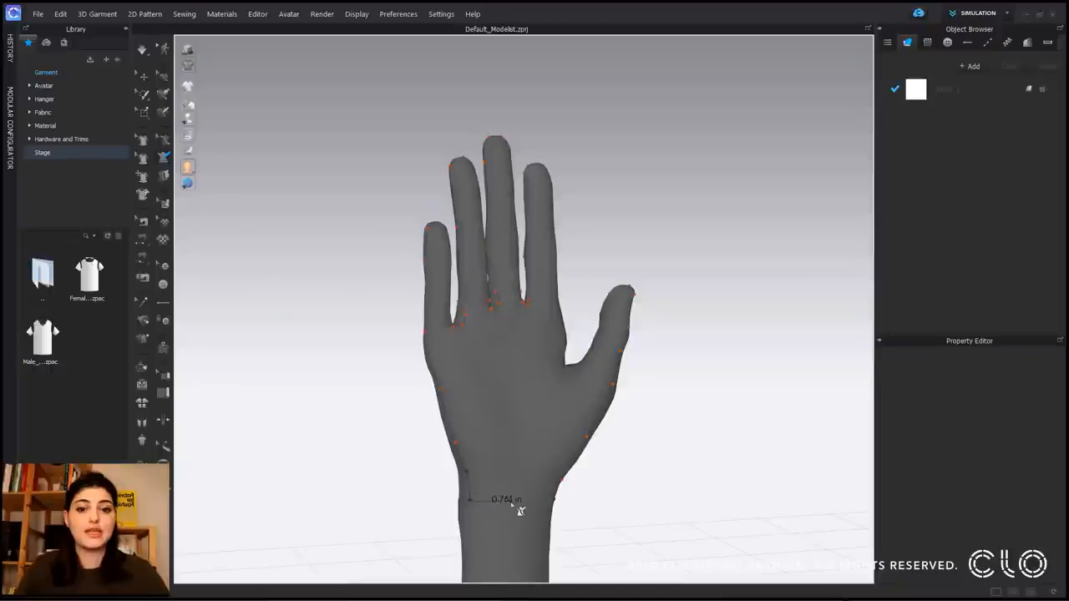
pyautogui.click(552, 499)
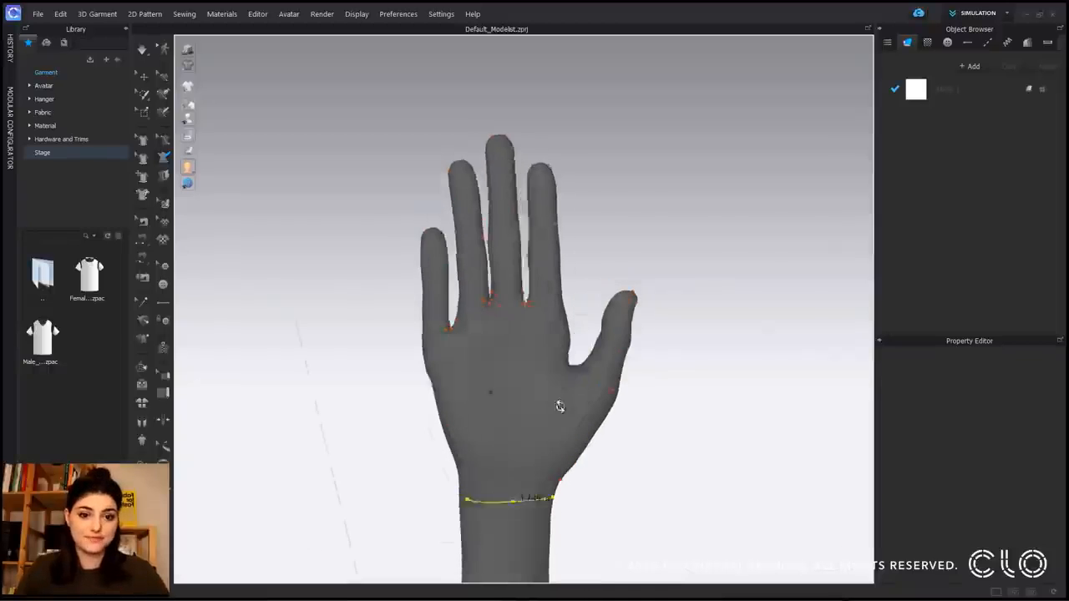
# Step: Draw dividing lines on the avatar's hand along the facing sides of the little and ring fingers
pyautogui.moveTo(559, 407); pyautogui.dragTo(586, 408, button='right')
pyautogui.click(471, 329)
pyautogui.click(461, 224)
pyautogui.moveTo(477, 350)
pyautogui.mouseDown(button='right')
pyautogui.moveTo(422, 366)
pyautogui.moveTo(493, 351)
pyautogui.mouseUp(button='right')
pyautogui.click(508, 297)
pyautogui.click(507, 201)
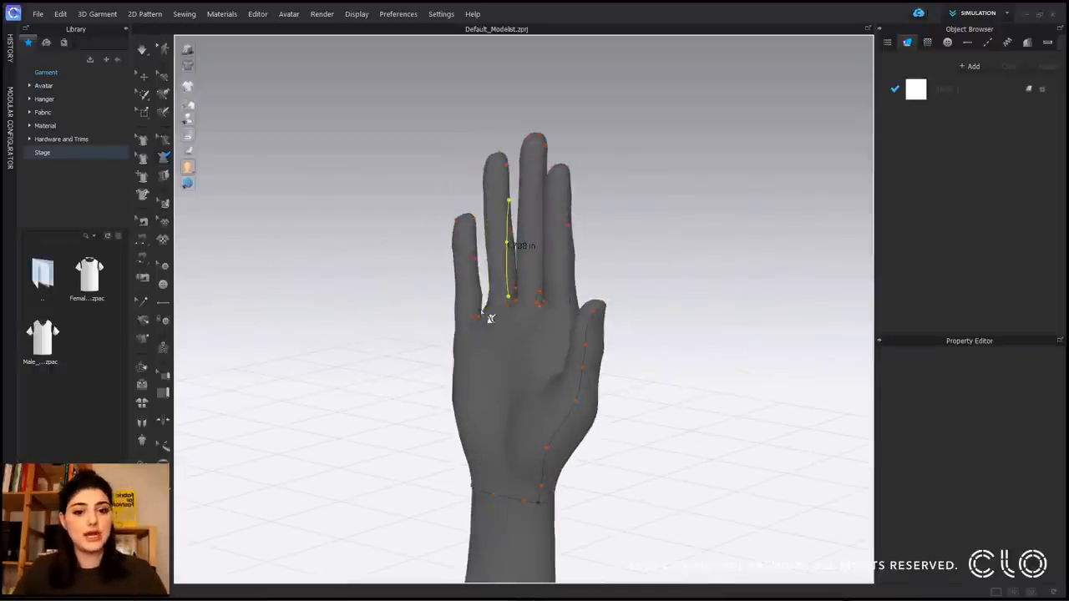
# Step: Finish the little finger's inner line and draw one along the middle finger's side facing the ring finger
pyautogui.scroll(5, 484, 315)
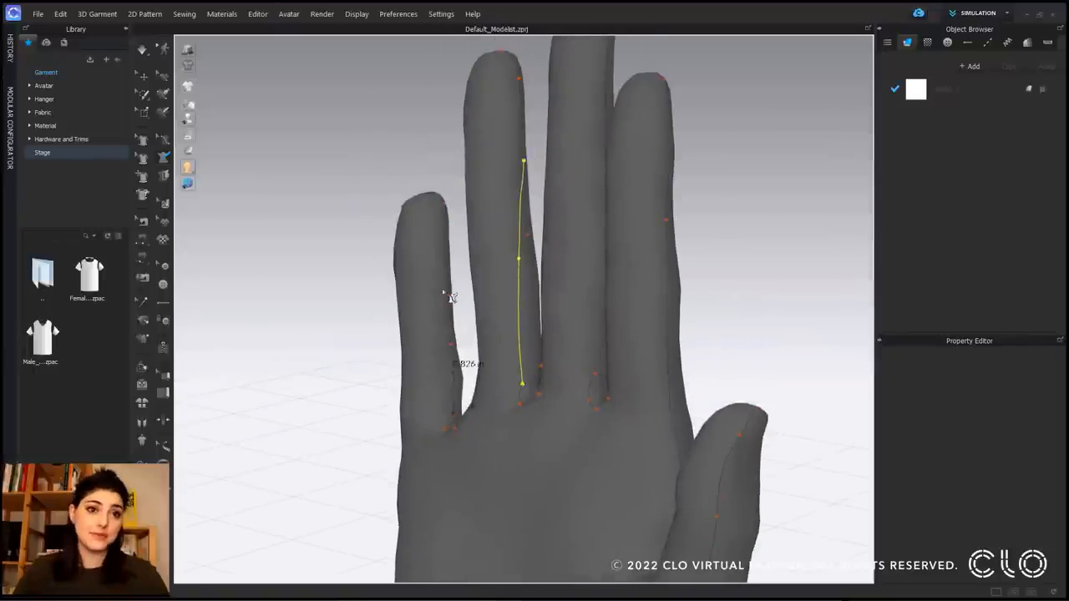
pyautogui.doubleClick(450, 302)
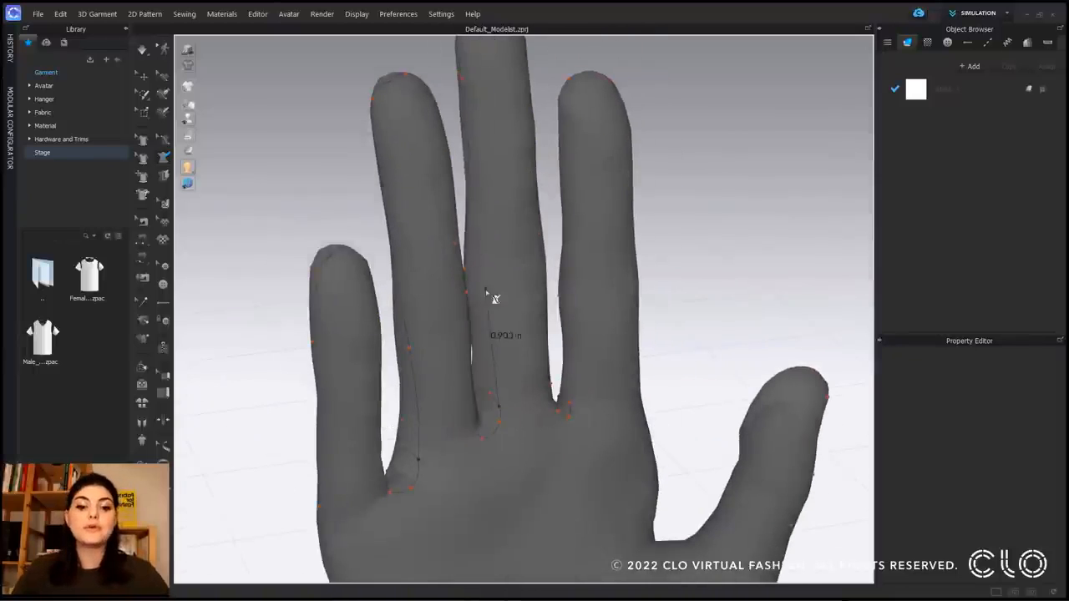
pyautogui.click(485, 289)
pyautogui.click(472, 135)
pyautogui.doubleClick(461, 79)
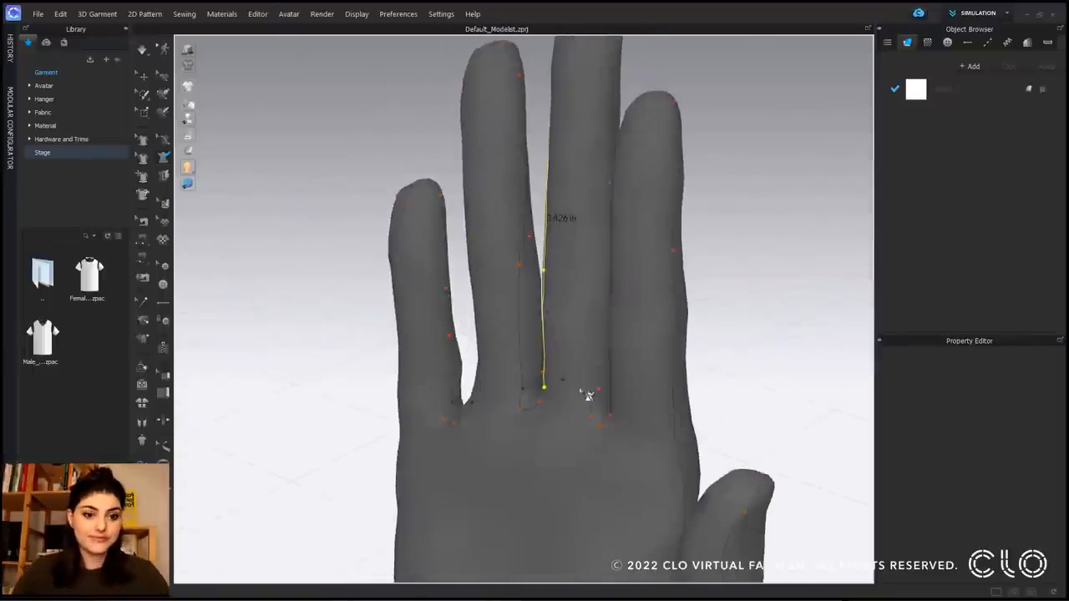
# Step: Draw dividing lines along the facing sides of the middle and index fingers
pyautogui.click(593, 398)
pyautogui.click(599, 230)
pyautogui.doubleClick(614, 97)
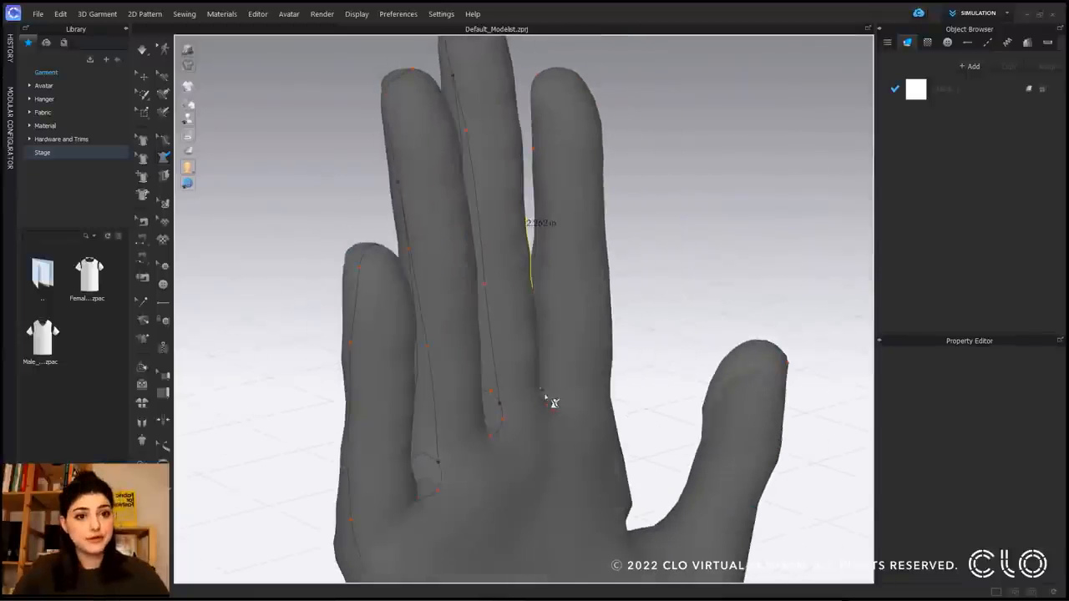
pyautogui.click(549, 402)
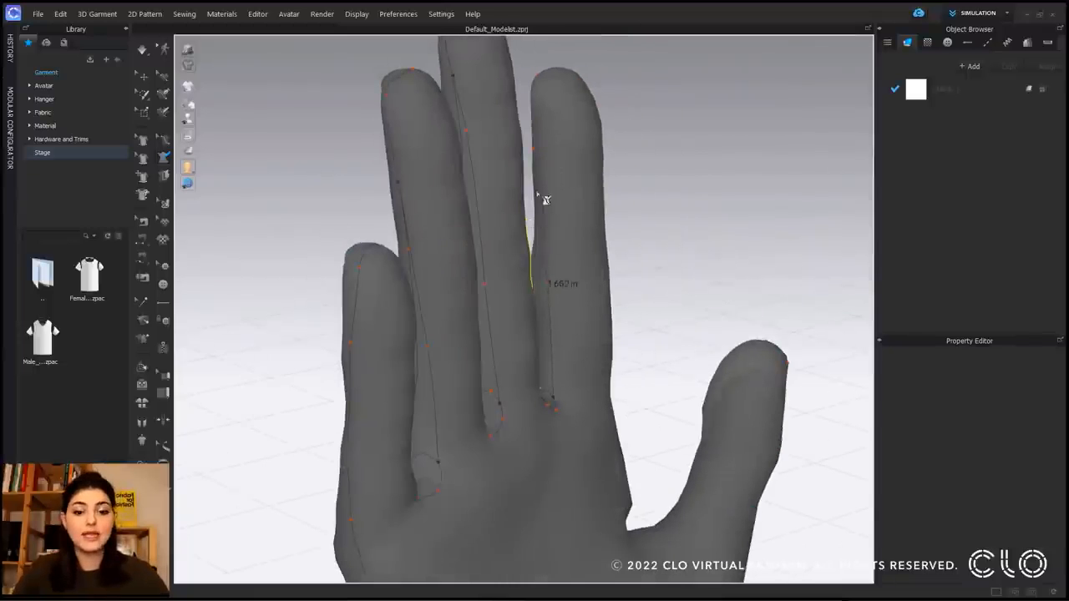
pyautogui.doubleClick(534, 148)
# Step: Flatten the palm and back-of-hand areas bounded by the drawn avatar lines into glove patterns and start simulating them
pyautogui.scroll(-4, 587, 351)
pyautogui.moveTo(579, 367); pyautogui.dragTo(518, 370, button='right')
pyautogui.moveTo(540, 361); pyautogui.dragTo(529, 283, button='middle')
pyautogui.click(162, 178)
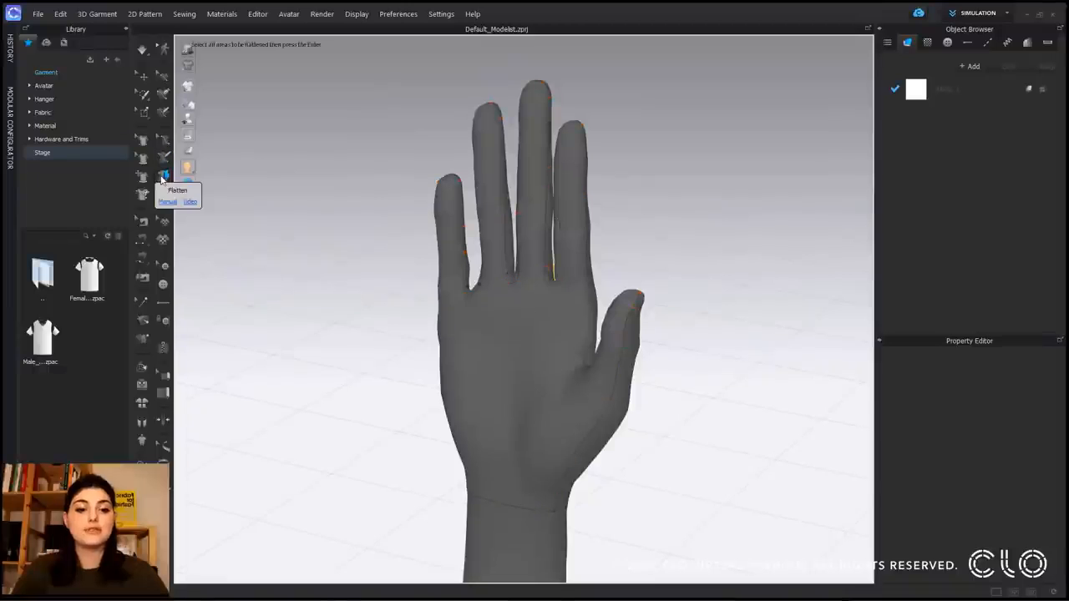
pyautogui.click(551, 402)
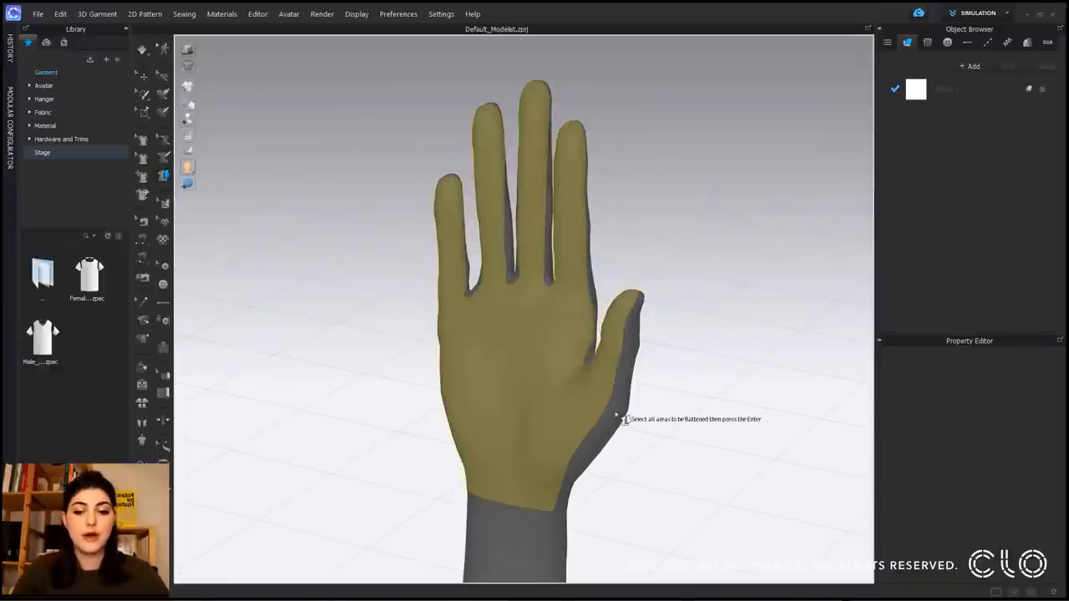
pyautogui.click(630, 419)
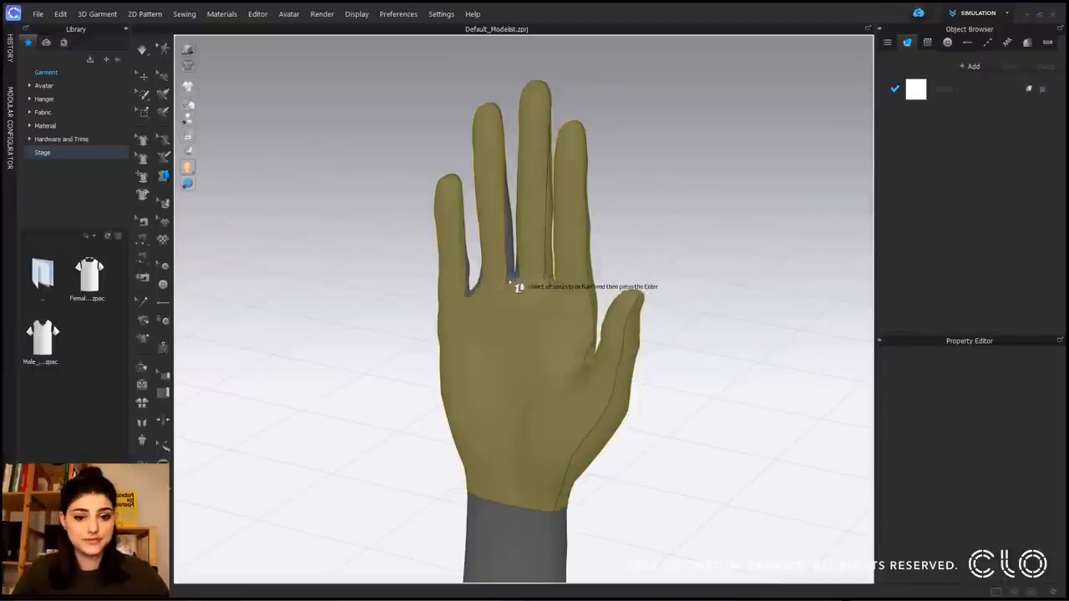
pyautogui.moveTo(501, 261); pyautogui.dragTo(547, 313, button='right')
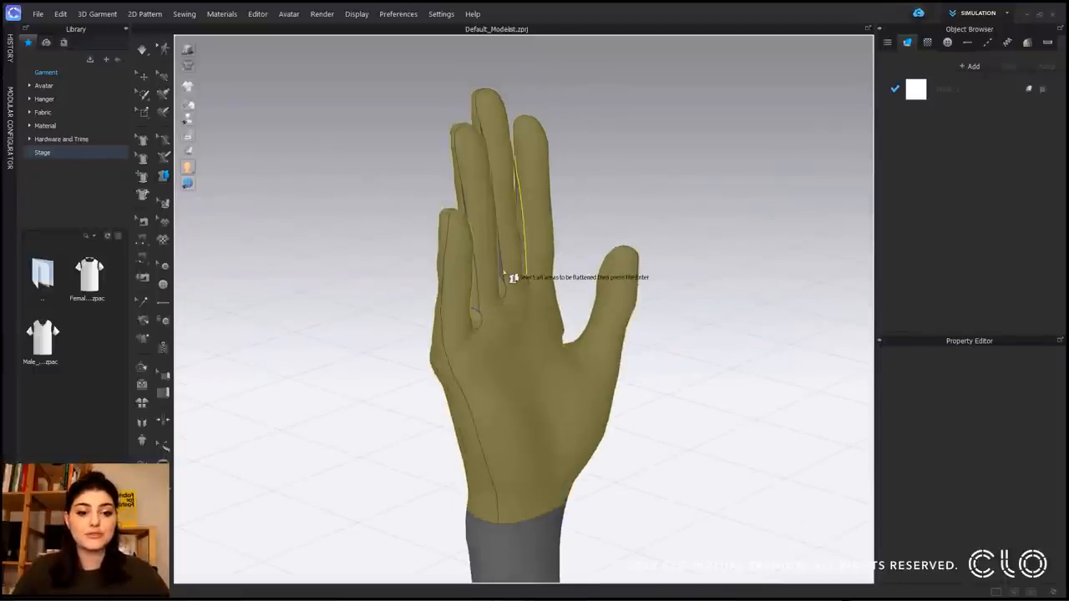
pyautogui.moveTo(554, 328); pyautogui.dragTo(525, 243, button='right')
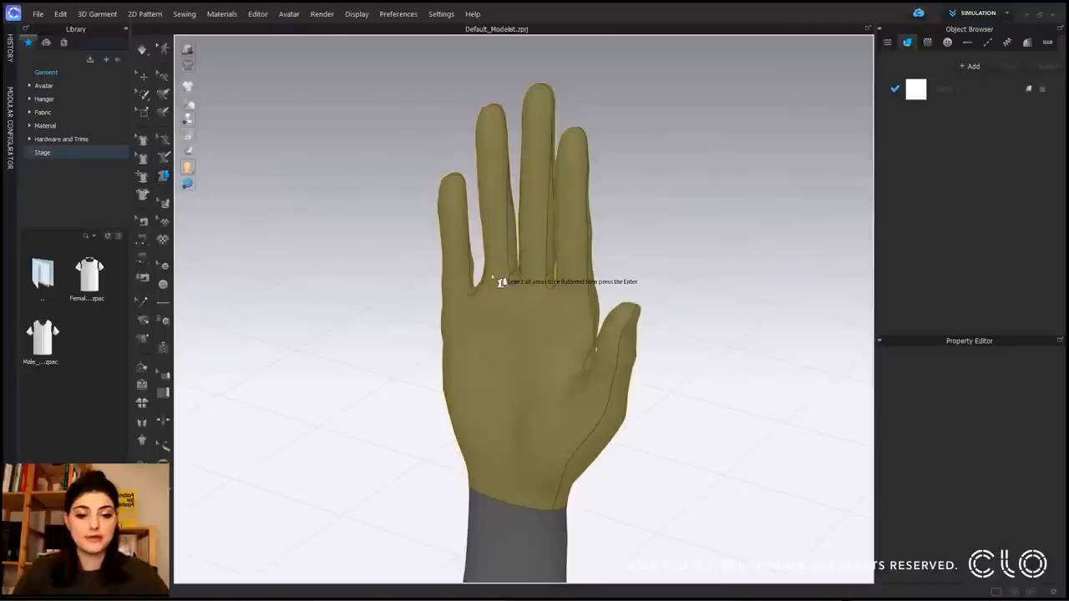
pyautogui.press('Return')
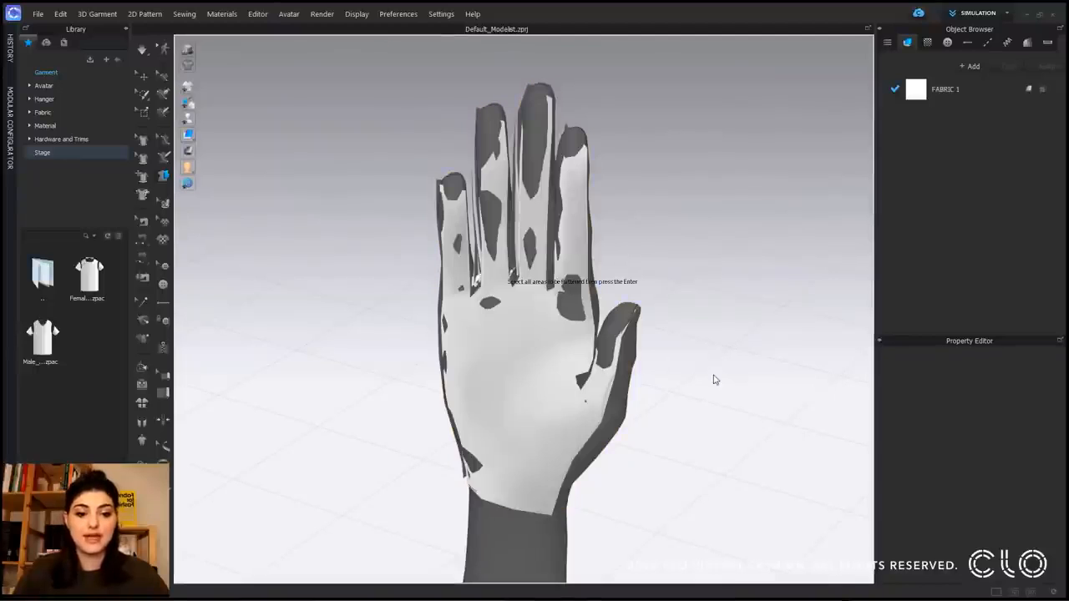
pyautogui.moveTo(196, 573); pyautogui.dragTo(203, 362, button='right')
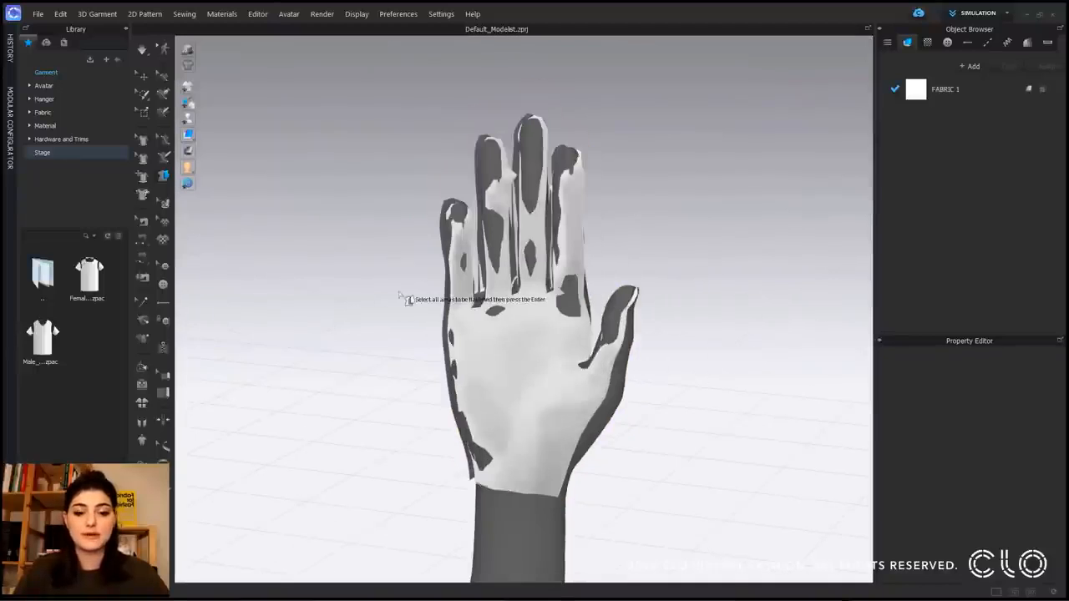
pyautogui.press('space')
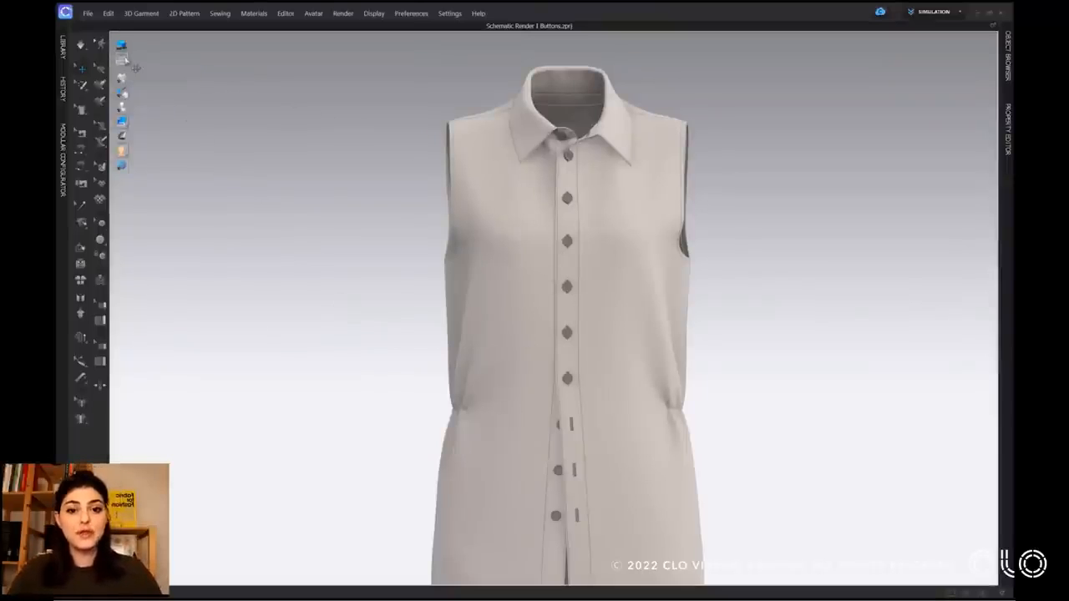
# Step: Turn on schematic render for the buttoned dress and set the seamline thickness to 4 pixels
pyautogui.click(122, 59)
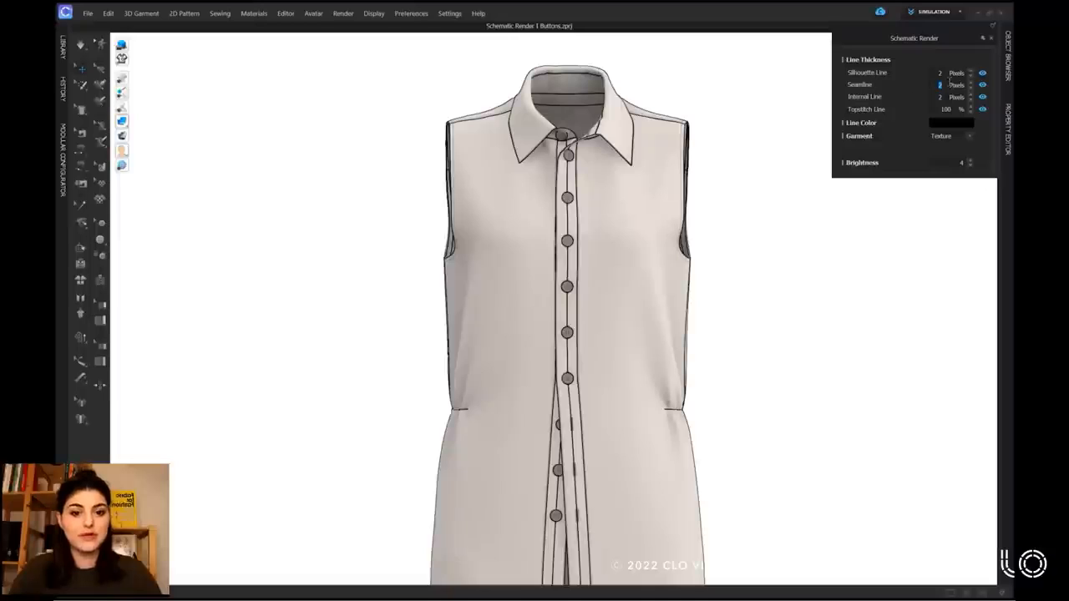
pyautogui.write('1')
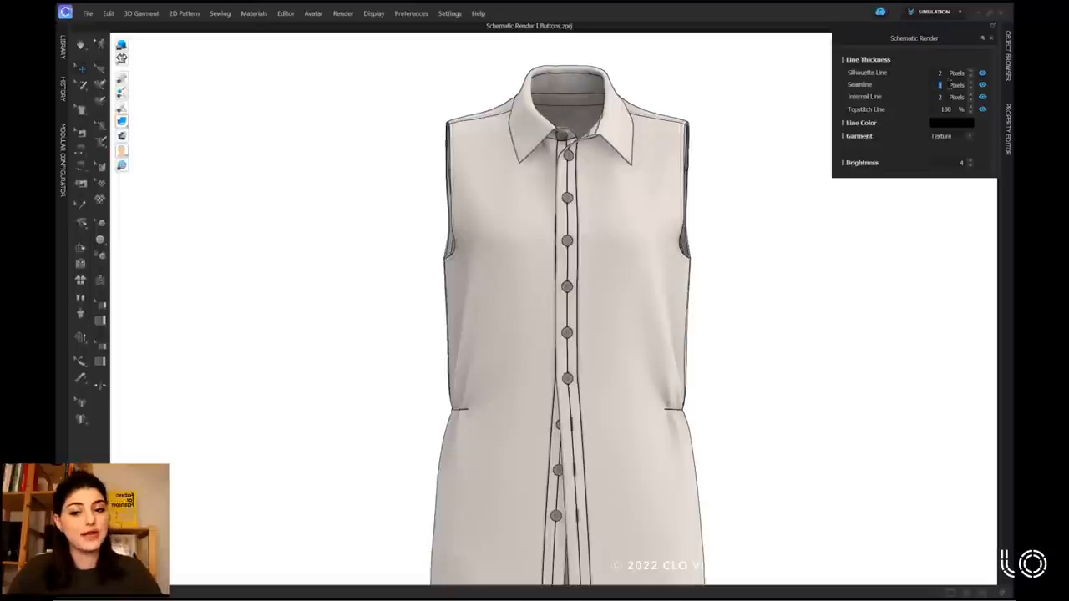
pyautogui.scroll(1, 950, 85)
pyautogui.scroll(2, 949, 85)
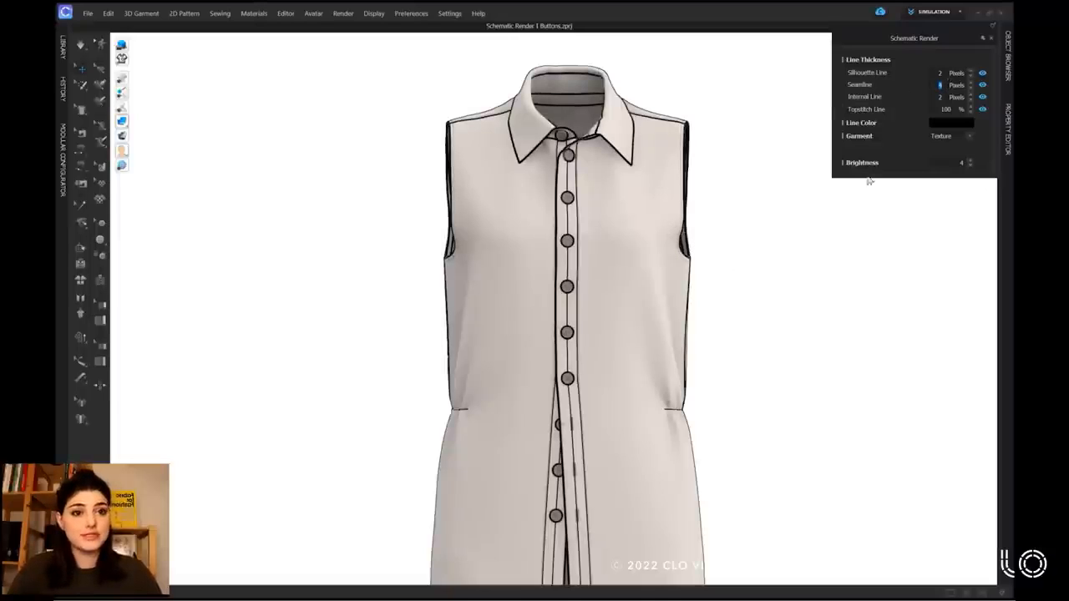
# Step: Try red and blue as the schematic line color, then confirm black
pyautogui.click(949, 122)
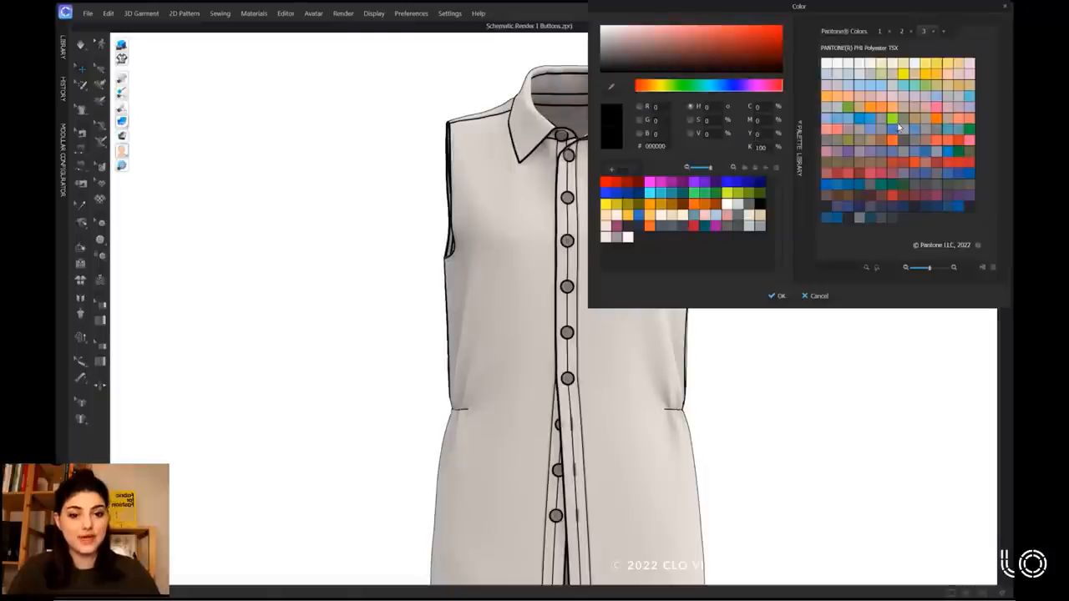
pyautogui.click(606, 182)
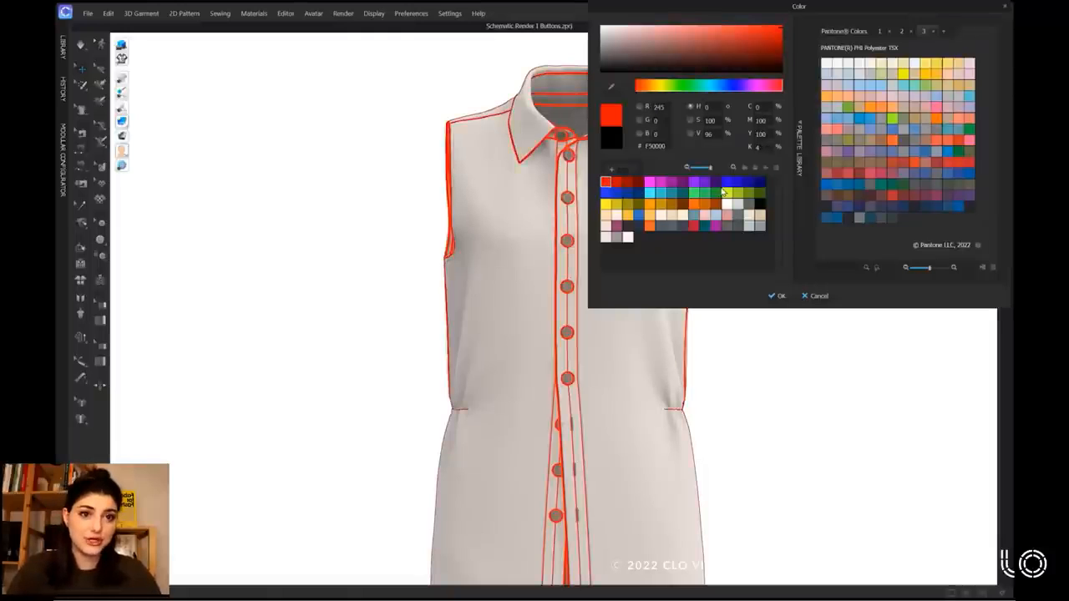
pyautogui.click(728, 182)
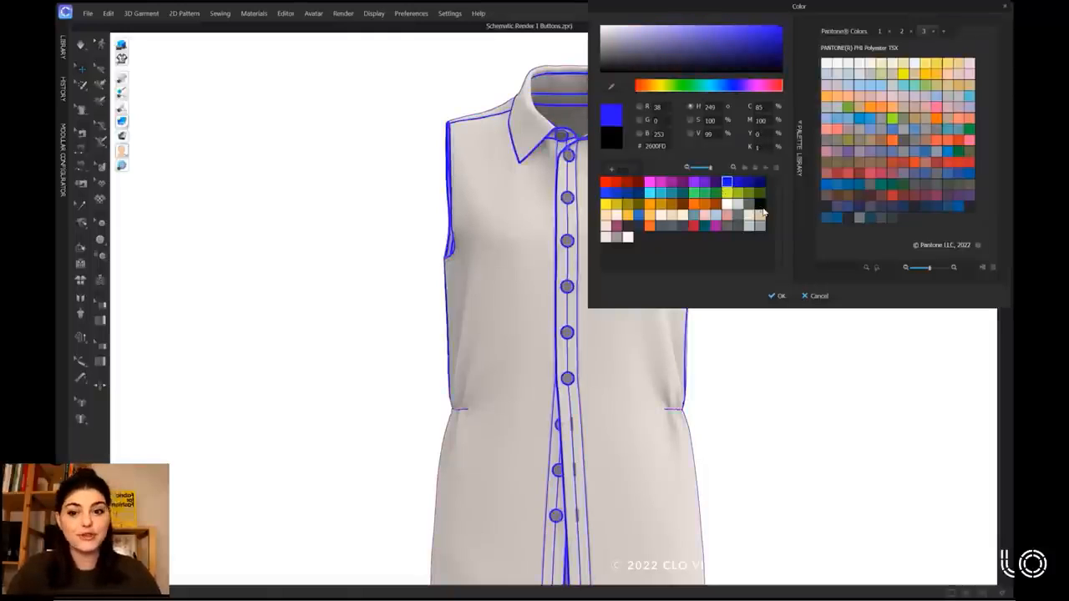
pyautogui.click(760, 205)
pyautogui.click(777, 295)
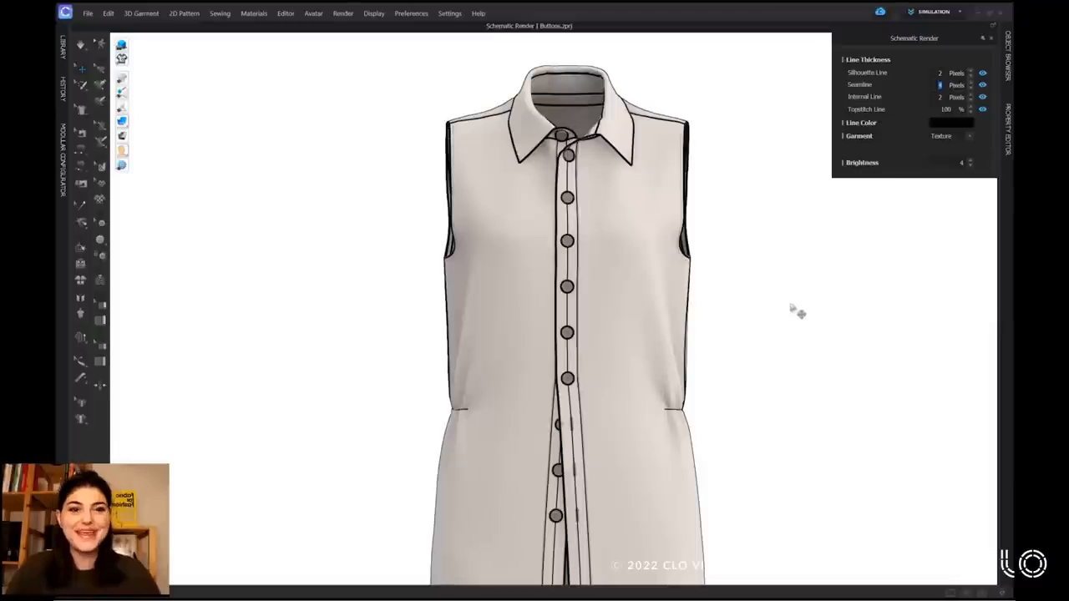
# Step: Move the schematic render settings aside and open the properties of Button 14
pyautogui.scroll(6, 557, 277)
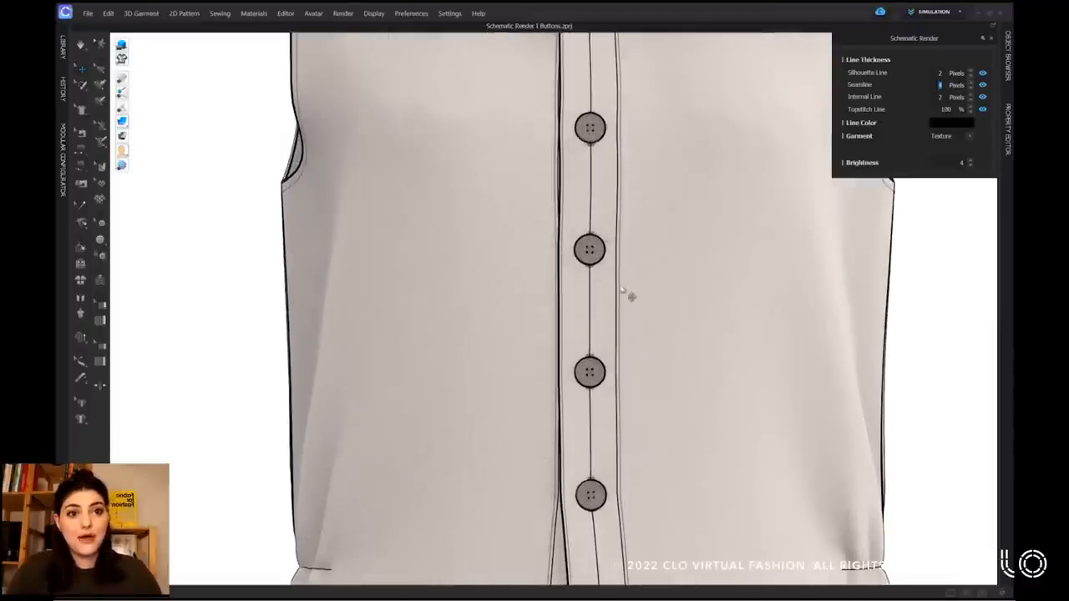
pyautogui.click(1007, 57)
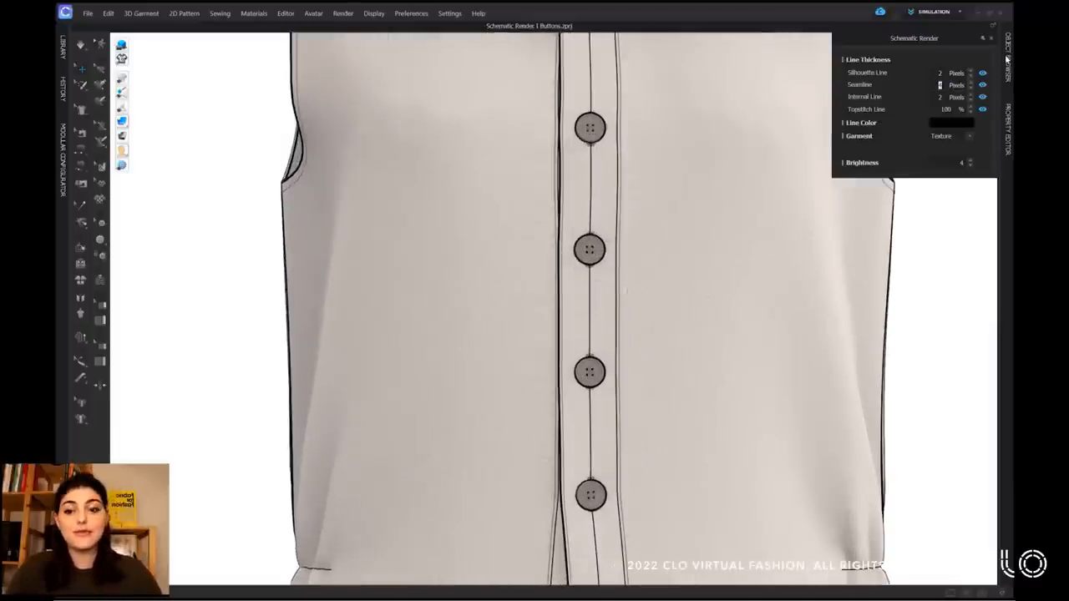
pyautogui.moveTo(960, 41); pyautogui.dragTo(772, 35)
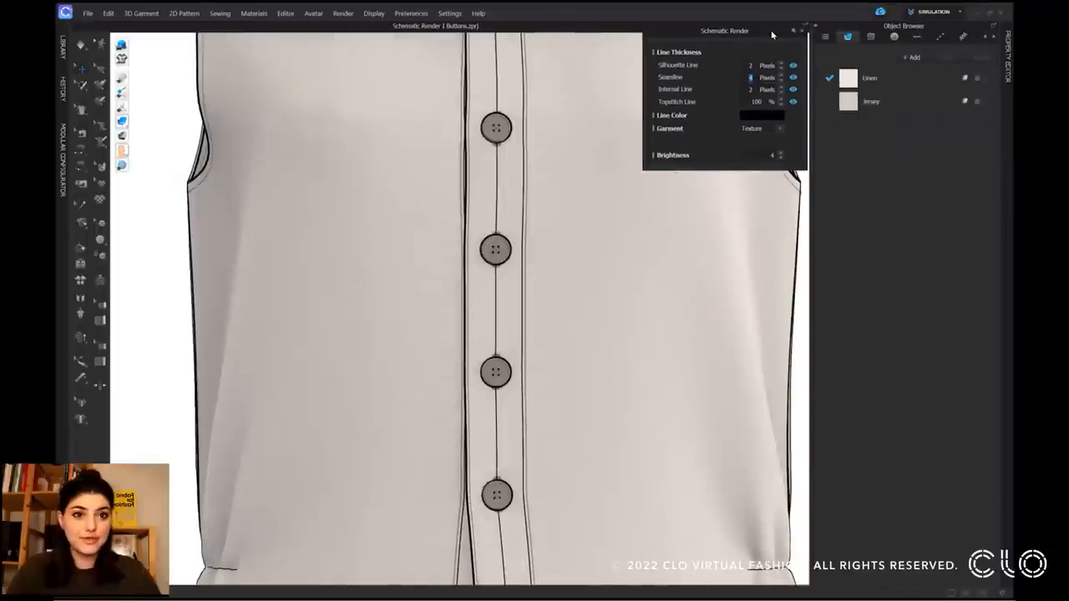
pyautogui.click(894, 37)
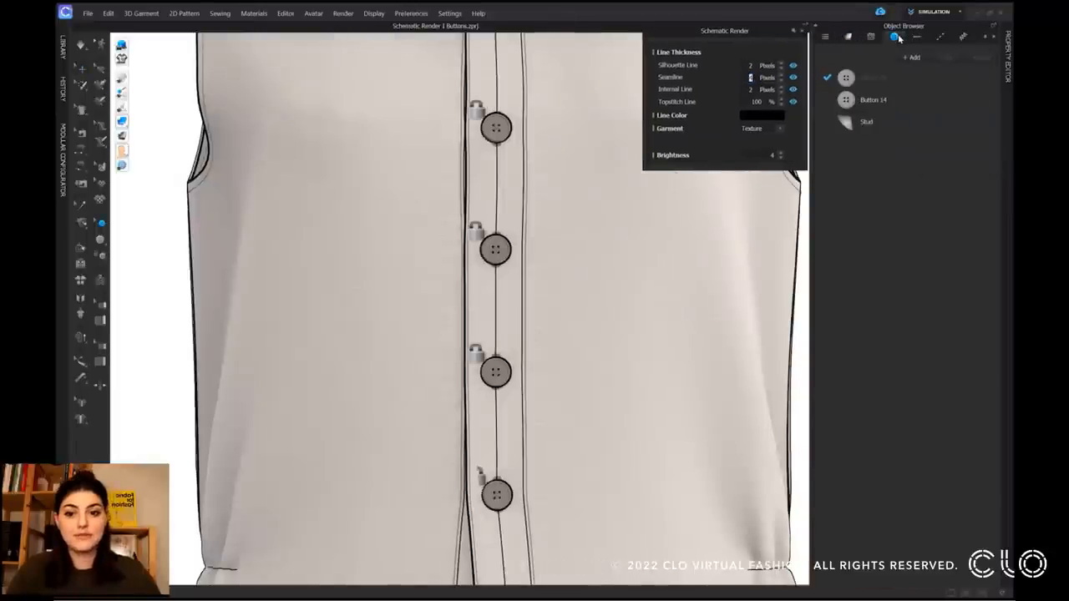
pyautogui.click(884, 105)
pyautogui.click(1008, 55)
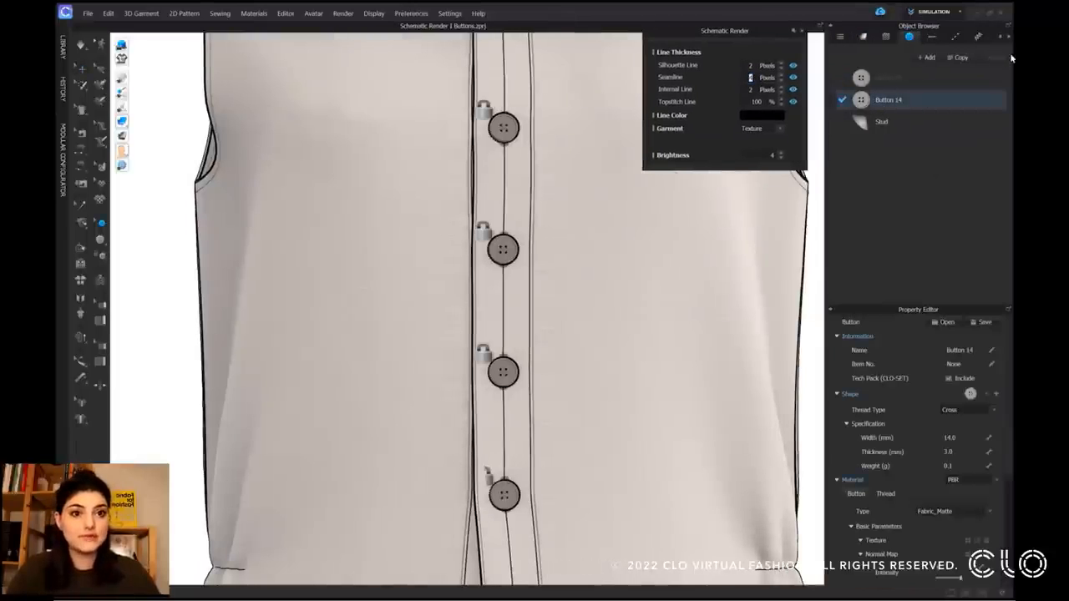
# Step: Turn off the shared button material for Button 14's thread and choose black as the thread color
pyautogui.scroll(-3, 929, 430)
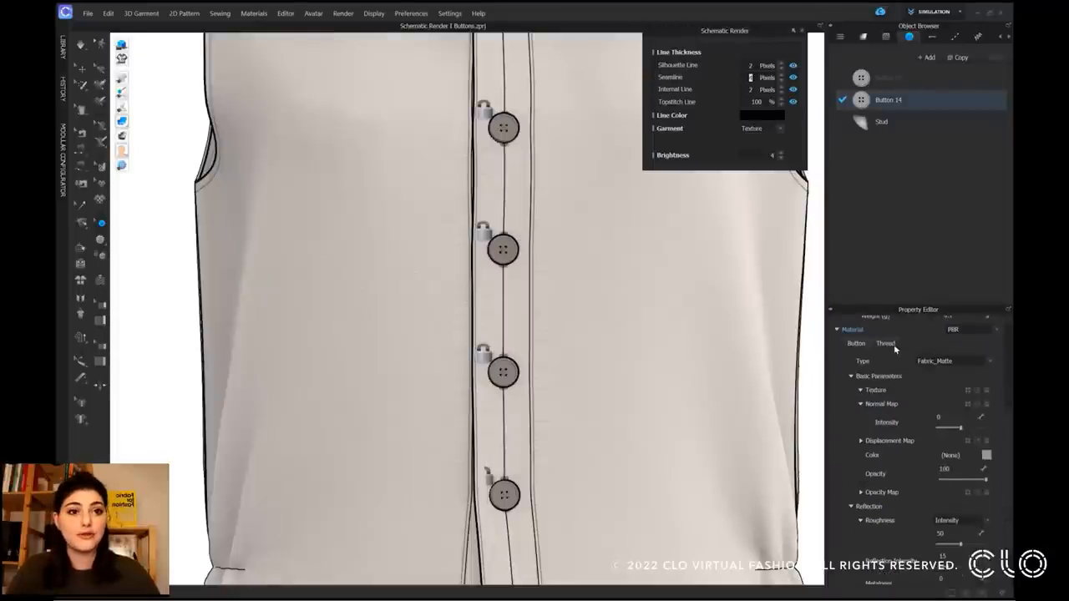
pyautogui.click(894, 346)
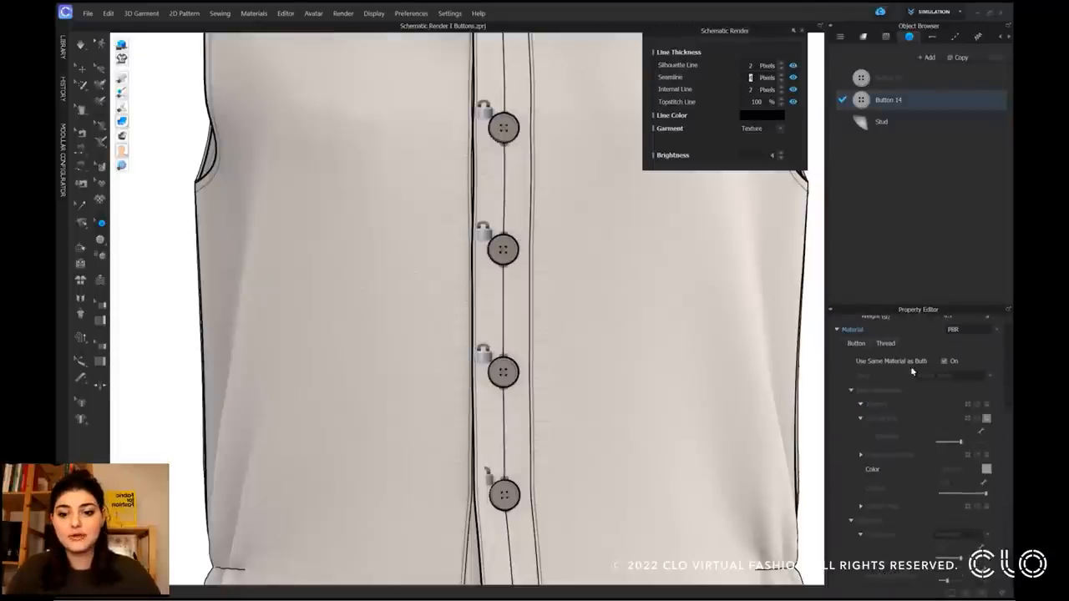
pyautogui.click(944, 360)
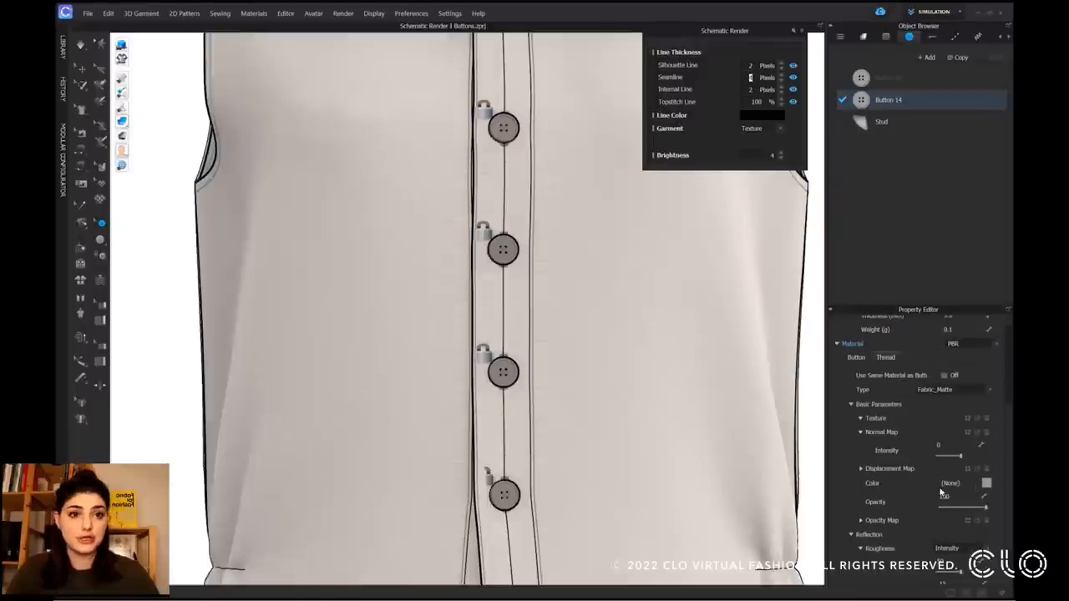
pyautogui.click(986, 483)
pyautogui.moveTo(573, 134); pyautogui.dragTo(807, 151)
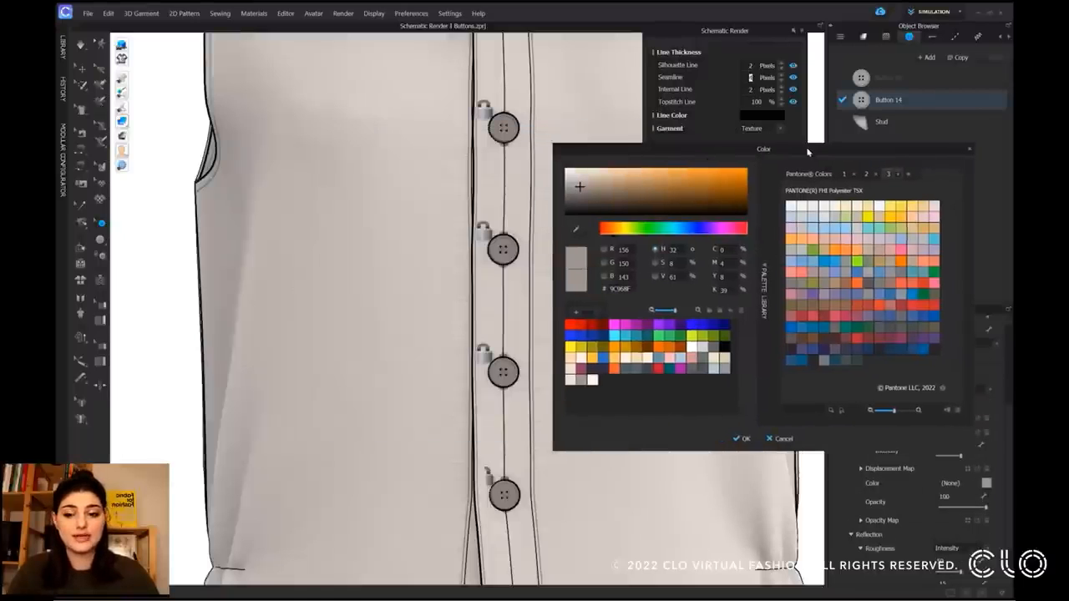
pyautogui.click(723, 348)
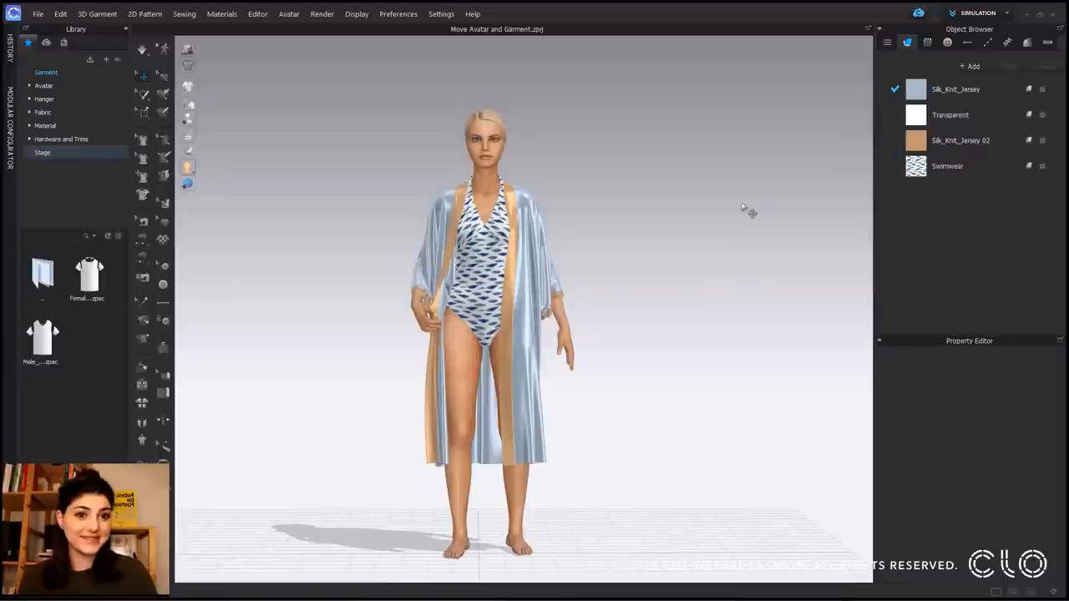
# Step: Select the avatar together with her robe and swimsuit, then move them as one and turn them slightly about the vertical axis
pyautogui.click(494, 134)
pyautogui.rightClick(485, 127)
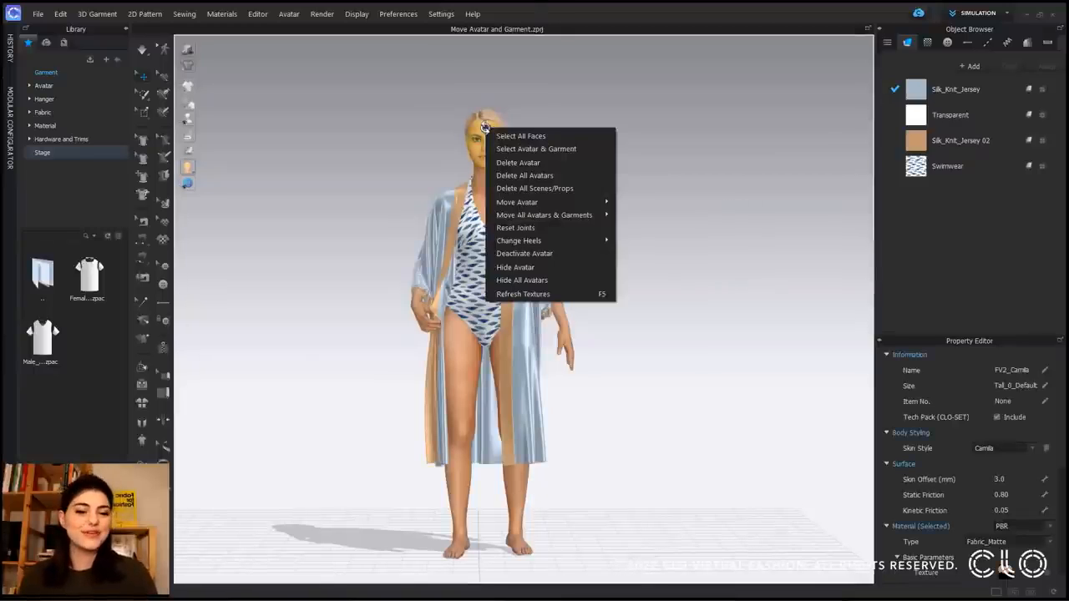
pyautogui.click(592, 156)
pyautogui.moveTo(593, 157); pyautogui.dragTo(595, 168, button='right')
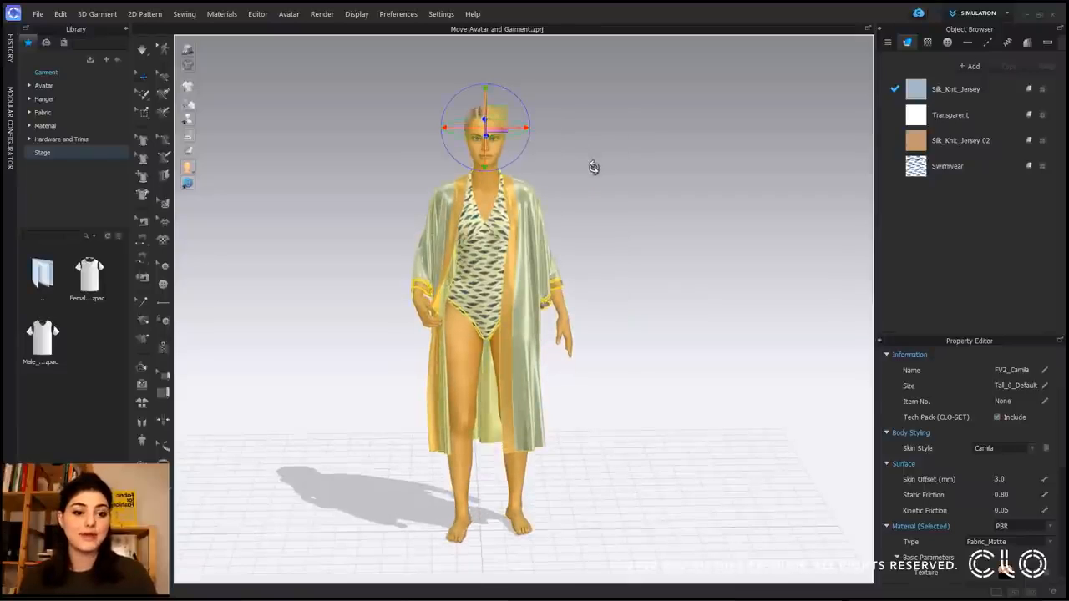
pyautogui.moveTo(519, 130); pyautogui.dragTo(443, 136)
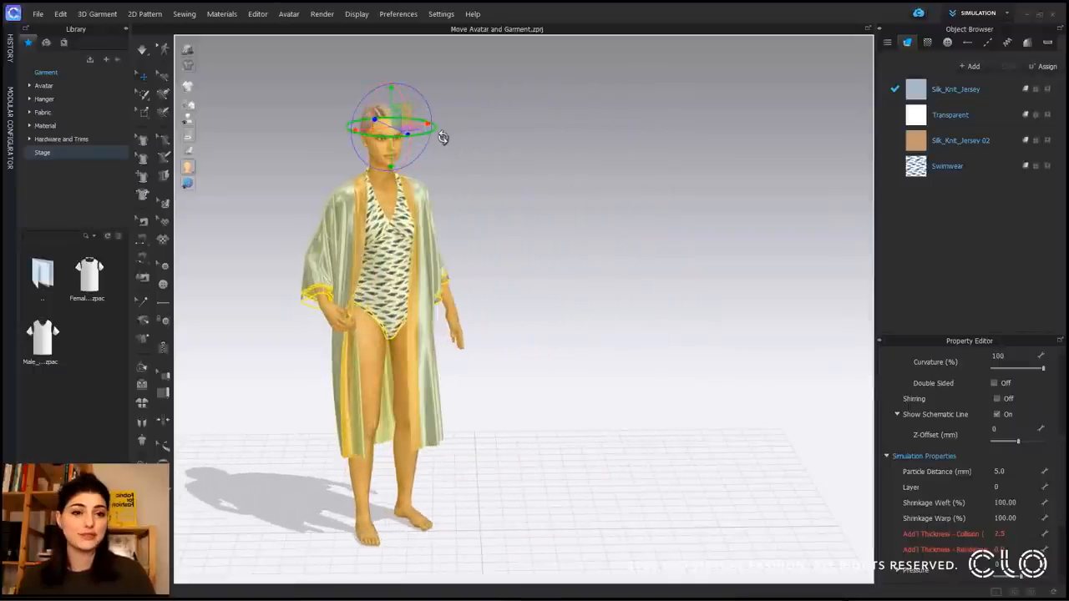
pyautogui.moveTo(546, 201); pyautogui.dragTo(559, 206, button='right')
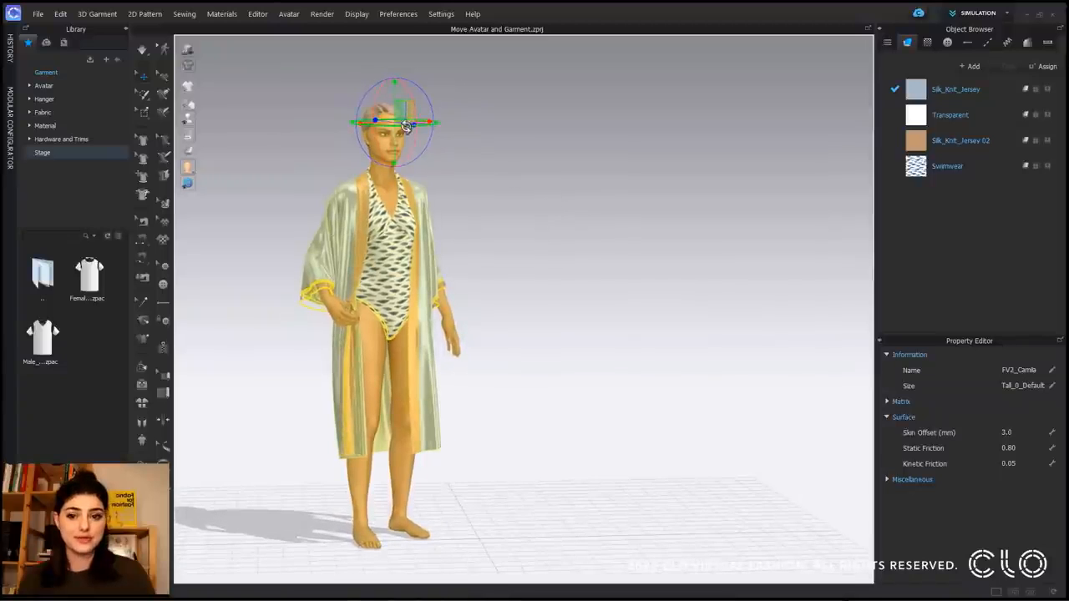
pyautogui.moveTo(405, 119); pyautogui.dragTo(349, 120)
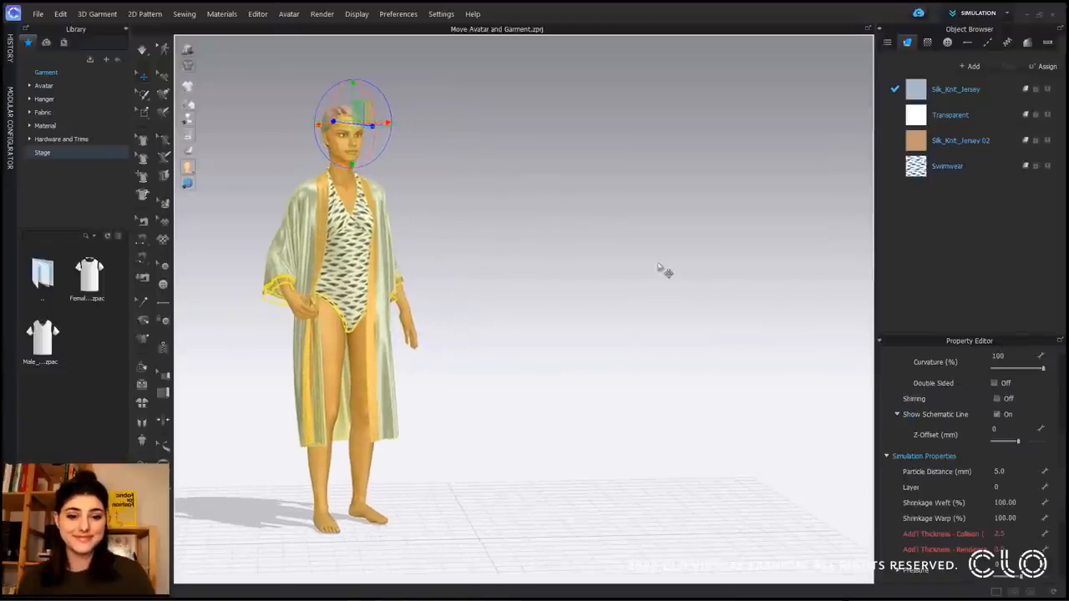
pyautogui.click(660, 269)
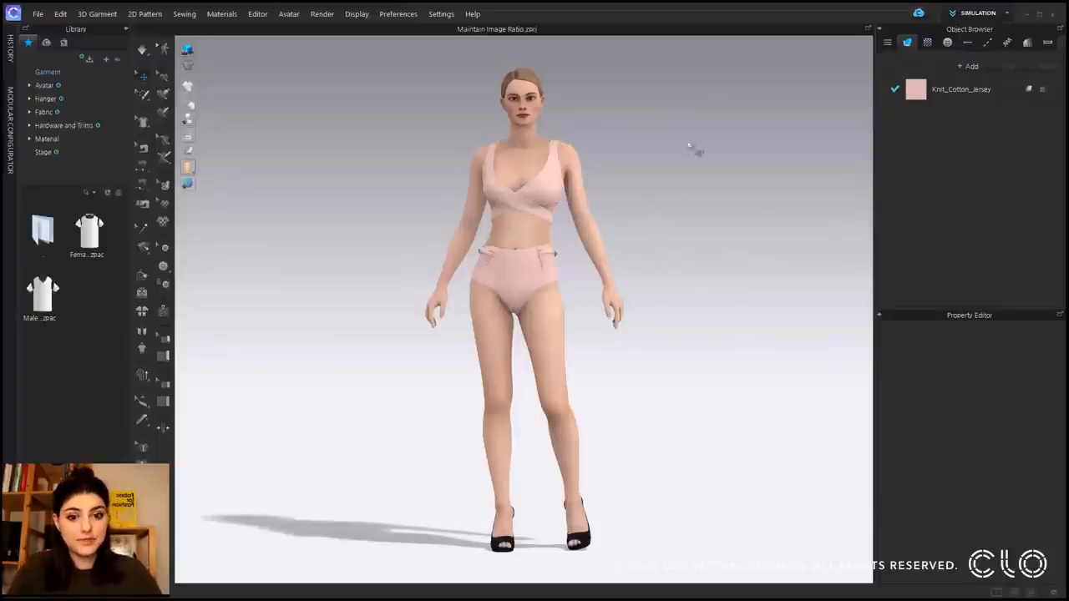
# Step: Load the 3D Background image as the picture fill of the 3D window's background
pyautogui.rightClick(668, 242)
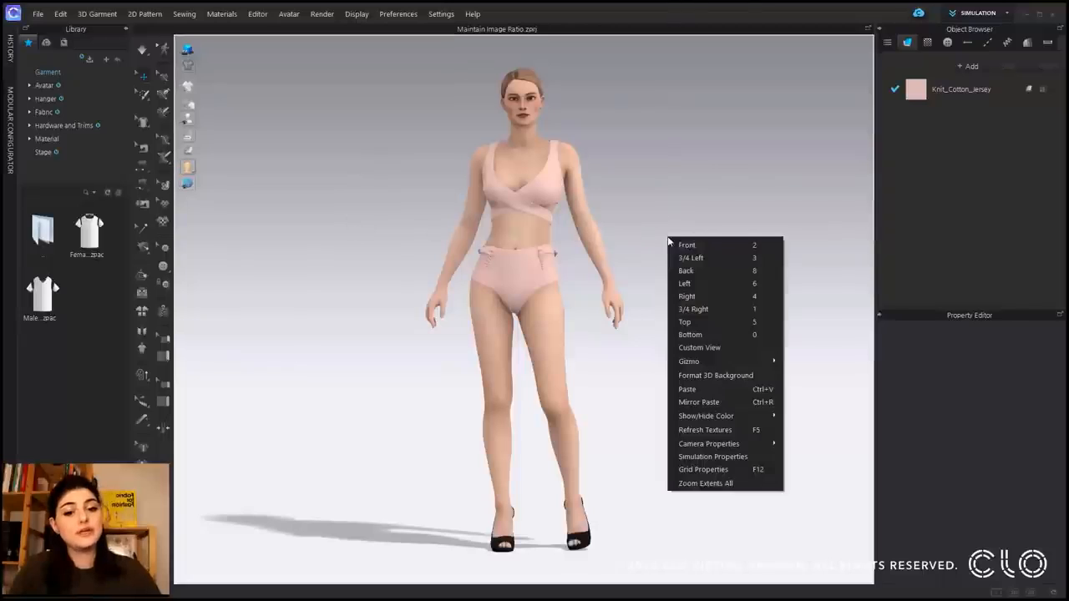
pyautogui.click(683, 377)
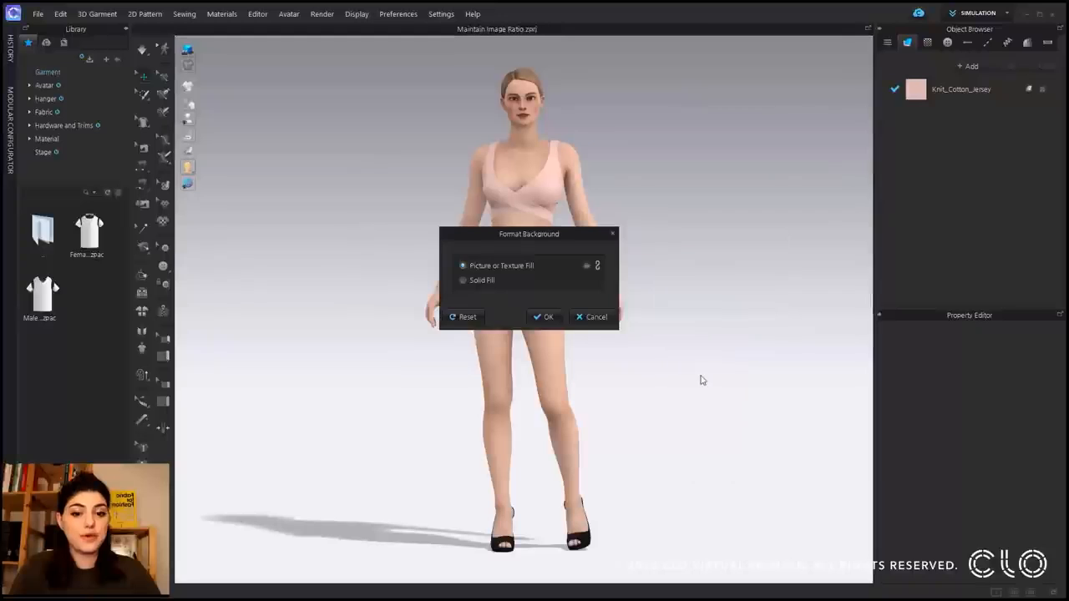
pyautogui.click(590, 266)
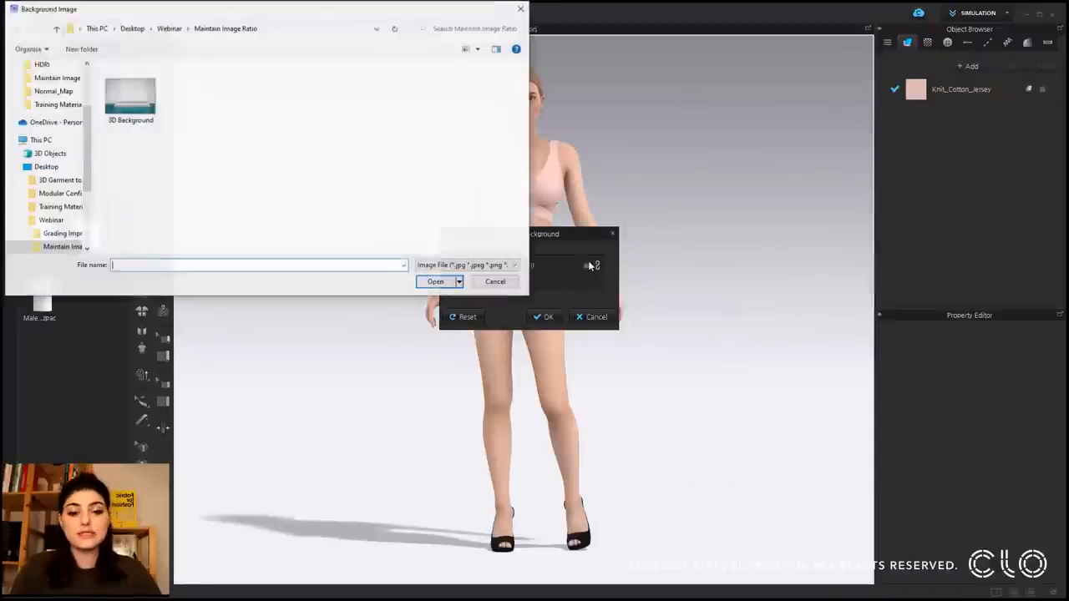
pyautogui.doubleClick(131, 107)
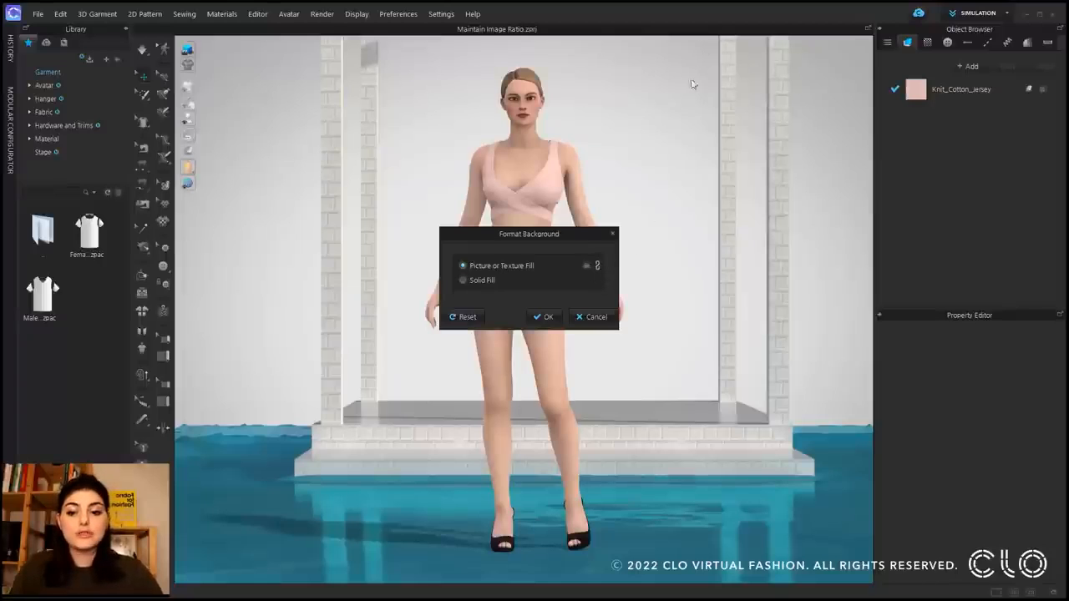
# Step: Maintain the background picture's original aspect ratio and apply the background settings to the 3D window
pyautogui.click(597, 266)
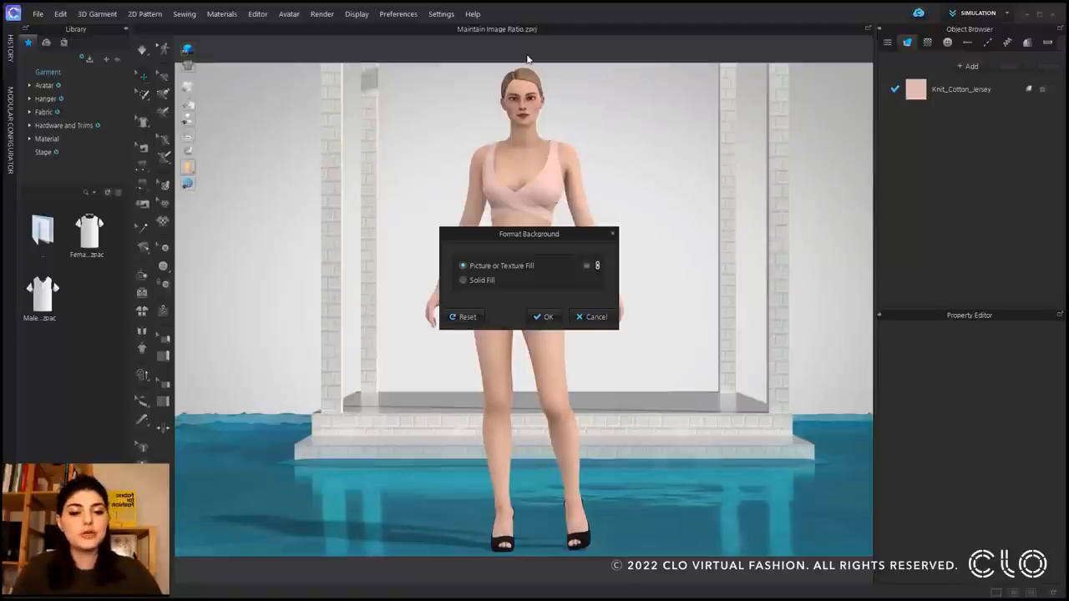
pyautogui.click(547, 318)
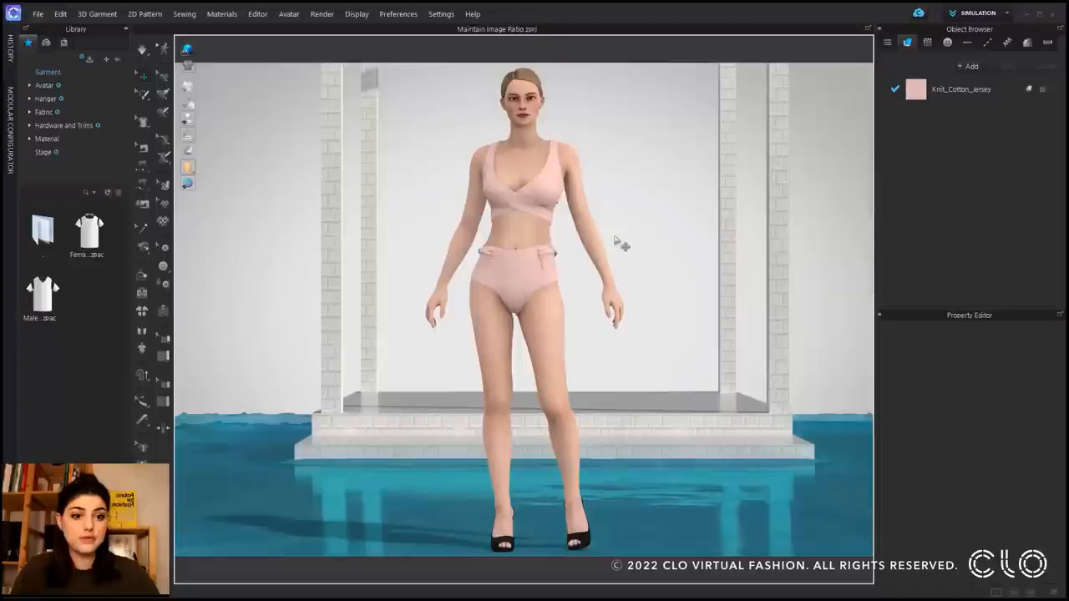
pyautogui.scroll(-5, 619, 244)
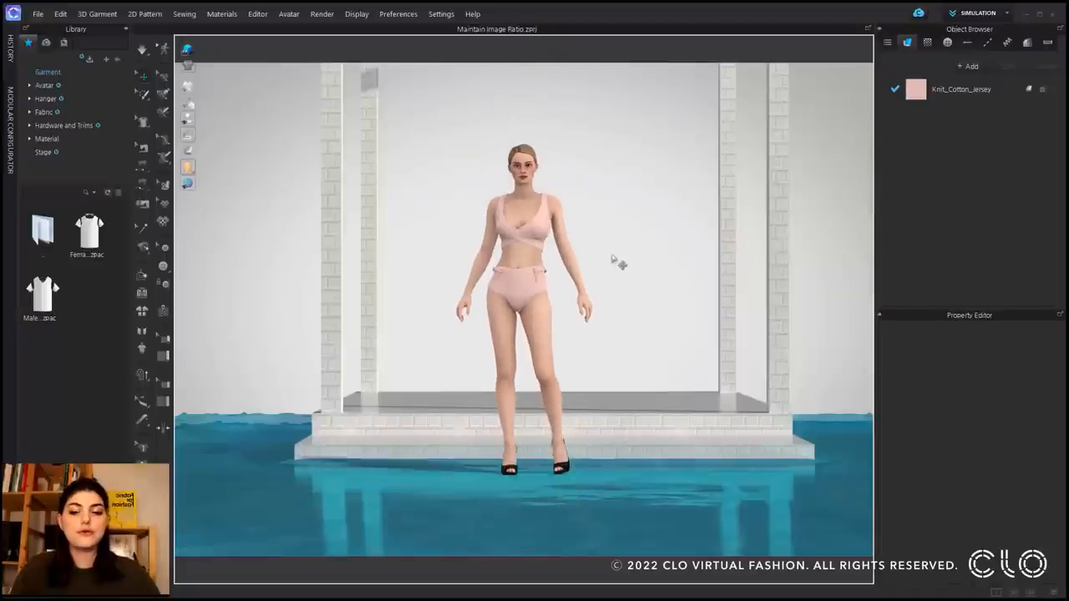
pyautogui.scroll(-1, 619, 261)
pyautogui.moveTo(627, 304); pyautogui.dragTo(669, 252, button='middle')
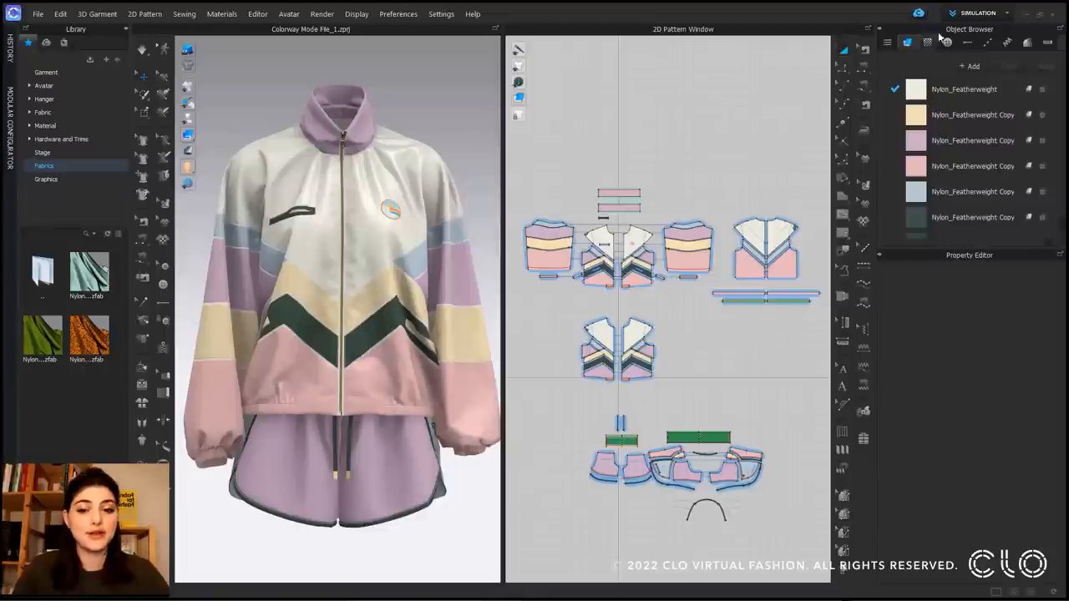
# Step: Open the Colorway Editor for the jacket and shorts project
pyautogui.click(1005, 18)
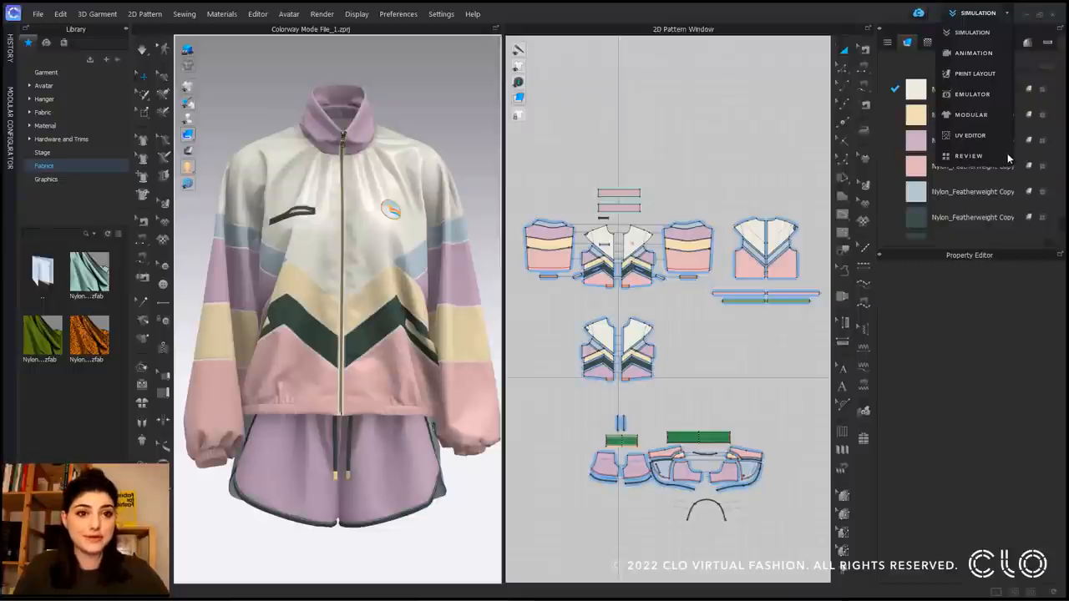
pyautogui.click(730, 95)
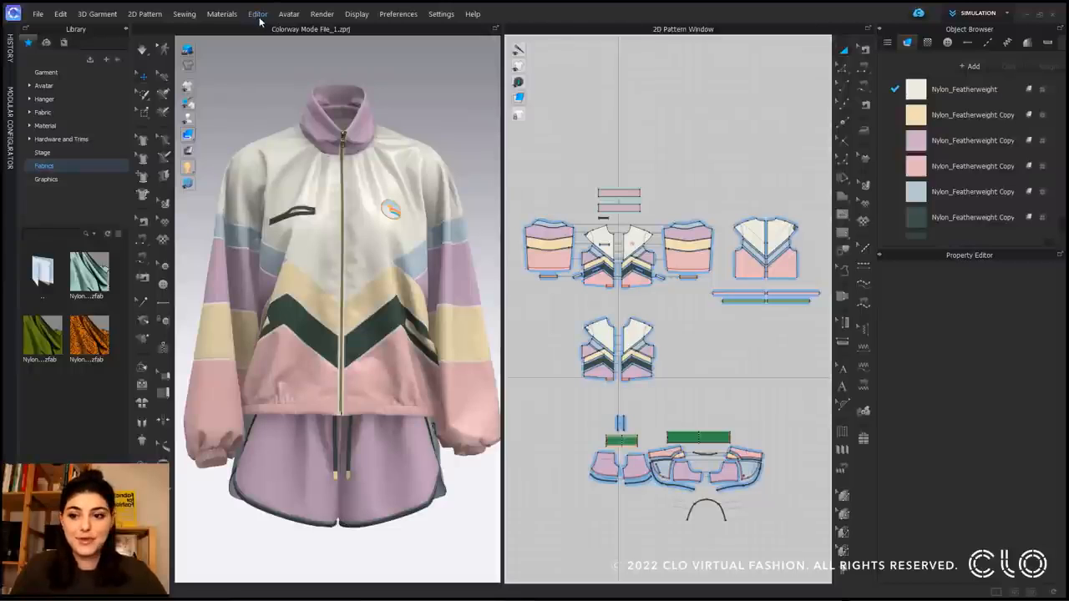
pyautogui.click(258, 14)
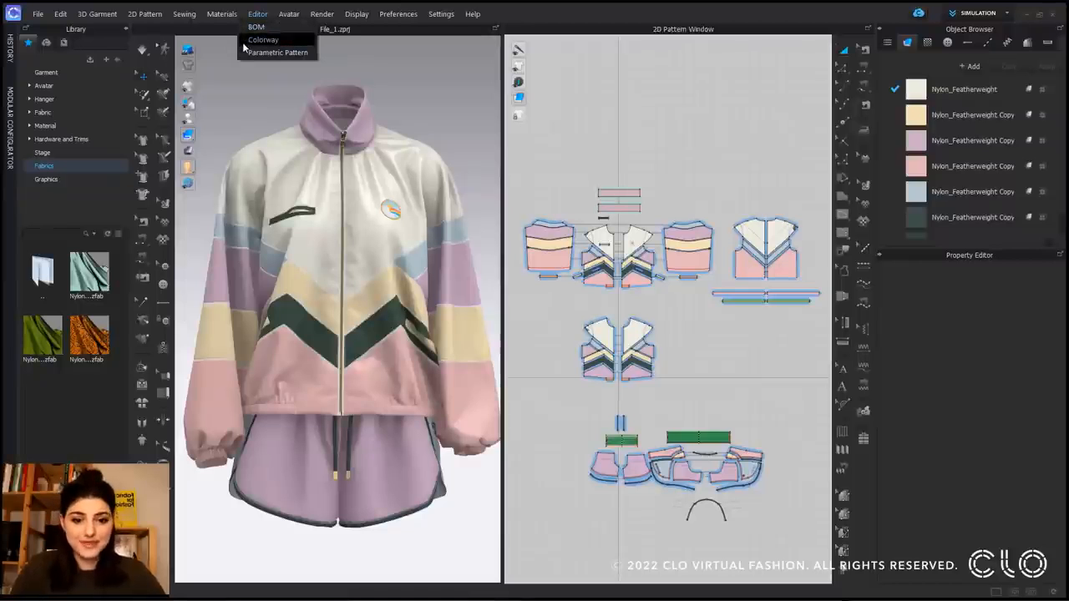
pyautogui.click(243, 41)
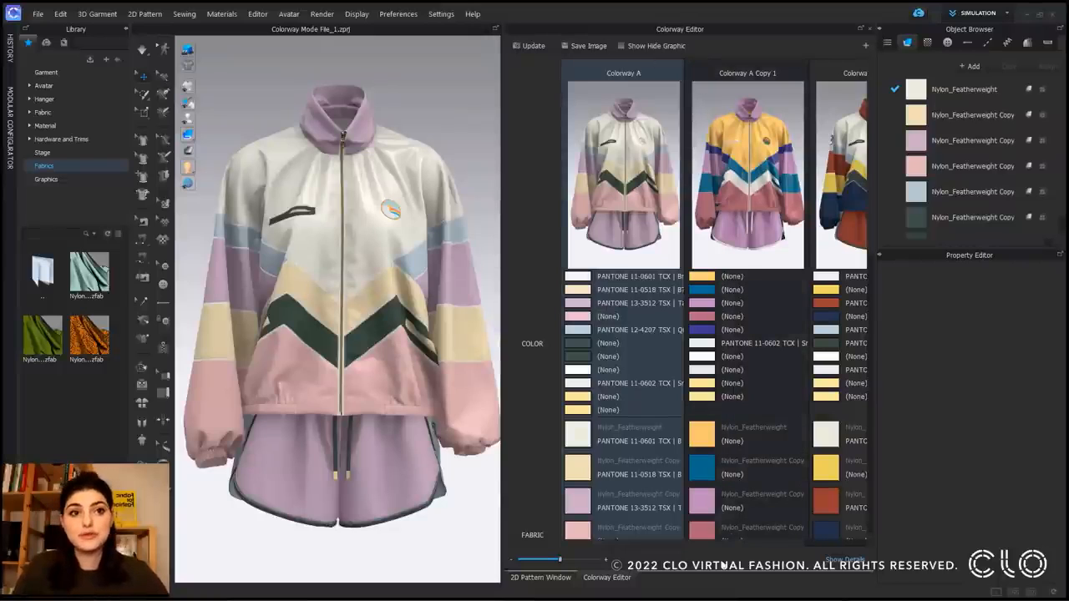
# Step: Switch back and forth between the 2D Pattern Window and the Colorway Editor, ending in the Colorway Editor
pyautogui.click(538, 577)
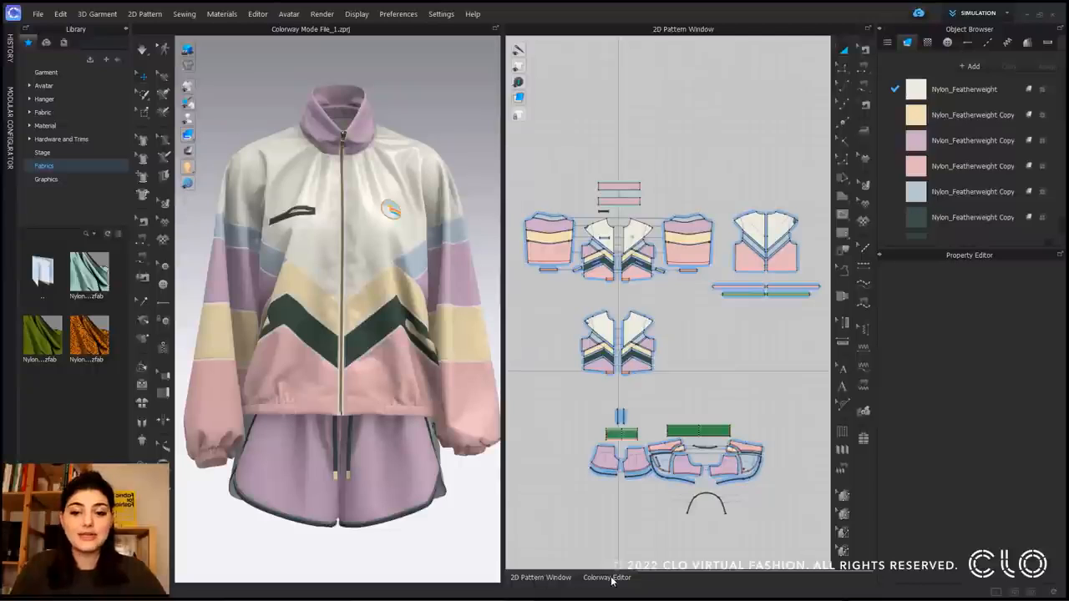
pyautogui.click(609, 577)
pyautogui.click(557, 578)
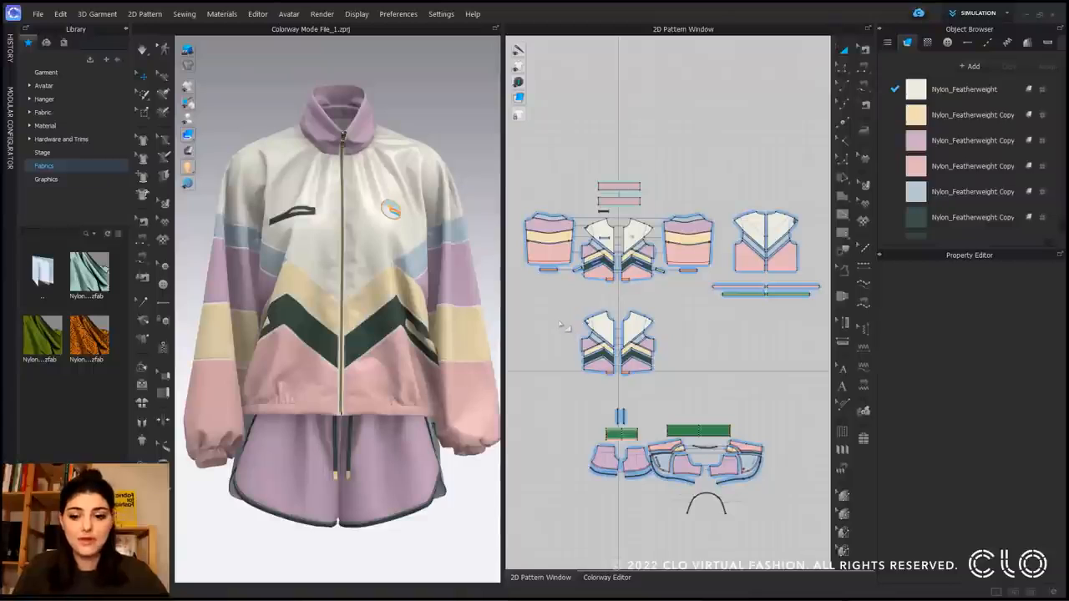
pyautogui.click(608, 577)
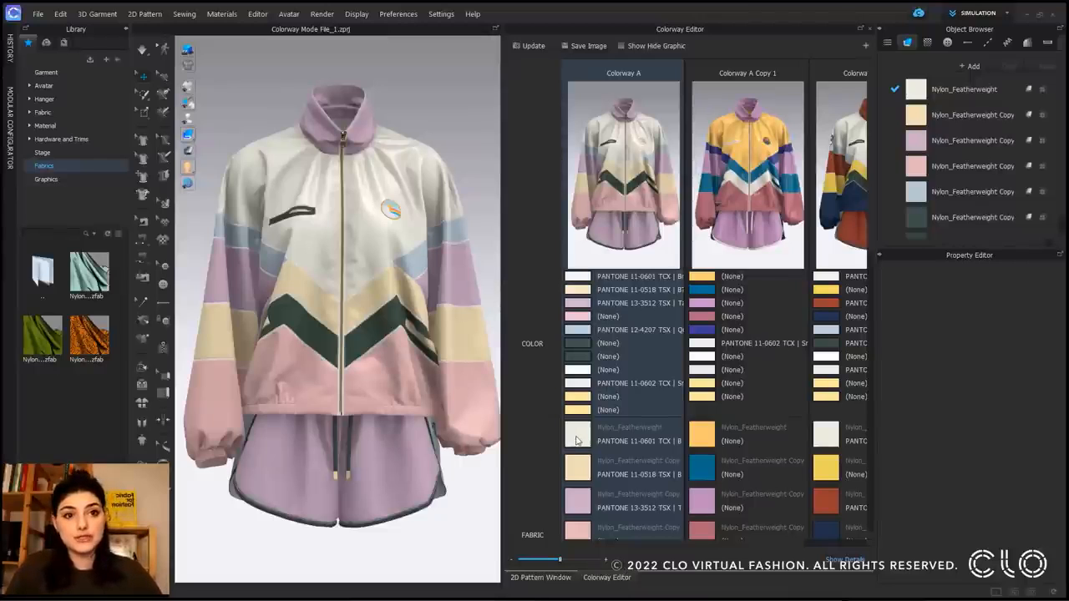
# Step: Inspect the material properties of the beige, lilac, pink and light-blue fabrics in Colorway A
pyautogui.scroll(-2, 578, 441)
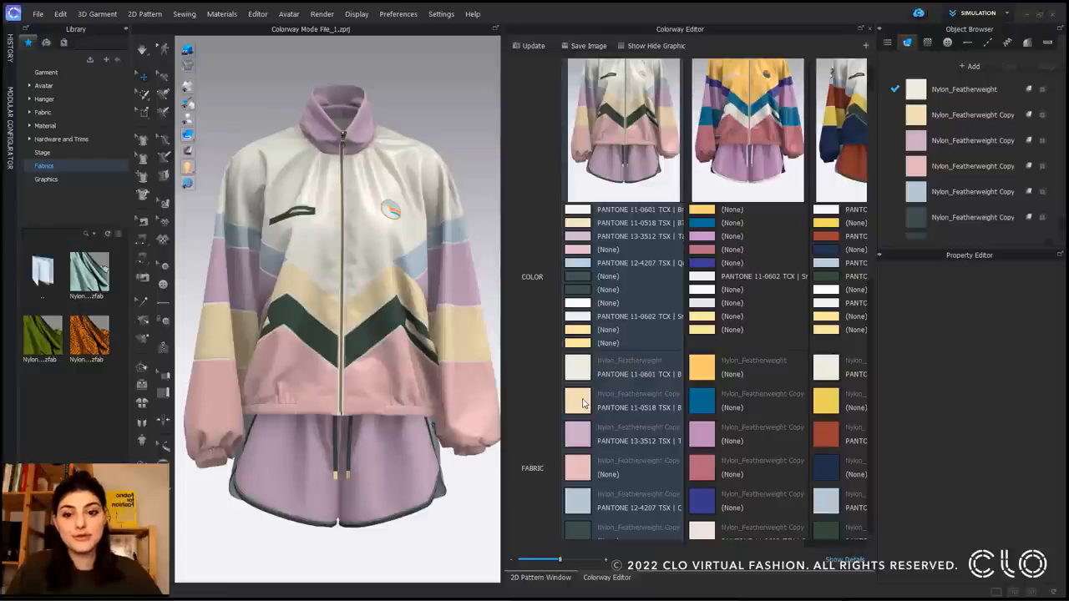
pyautogui.click(580, 404)
pyautogui.click(579, 441)
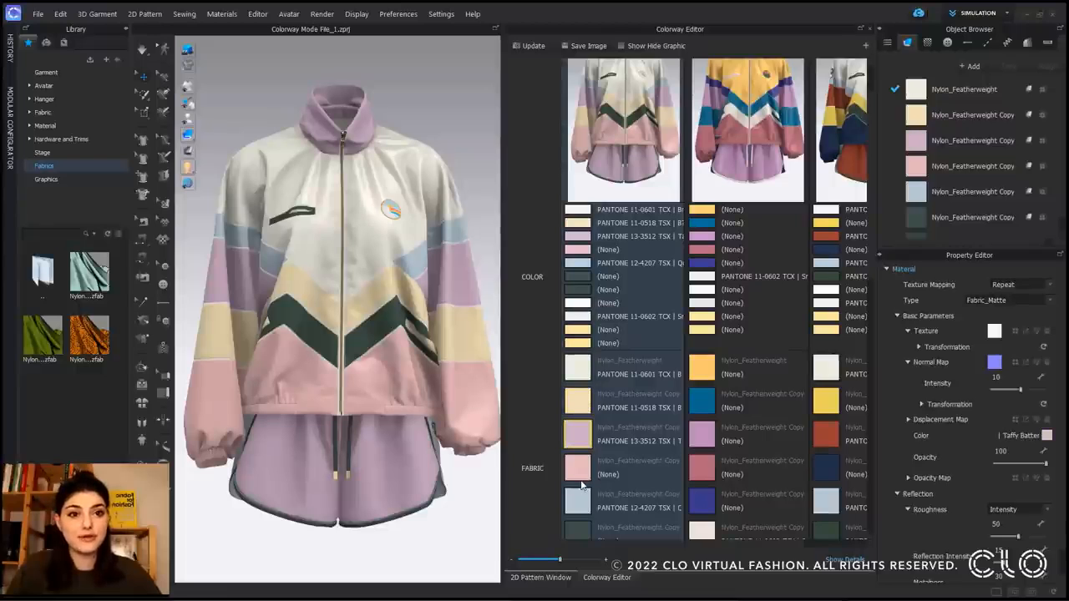
pyautogui.click(583, 482)
pyautogui.click(583, 506)
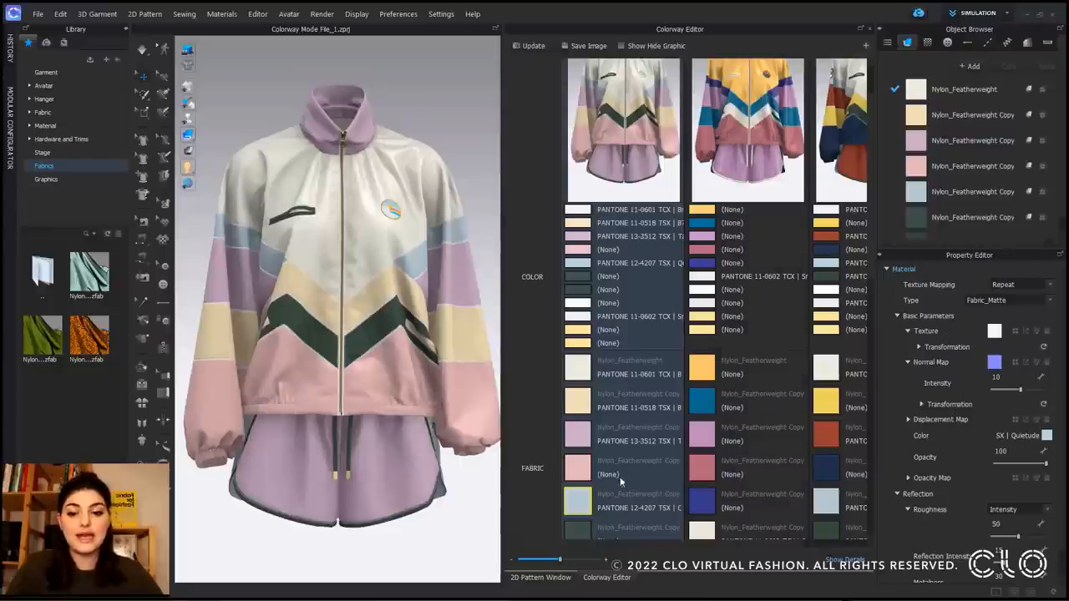
# Step: Inspect fabrics in Colorway A Copy 1 and Colorway A, comparing a fabric's full properties with its colorway-specific material properties
pyautogui.click(700, 473)
pyautogui.click(701, 401)
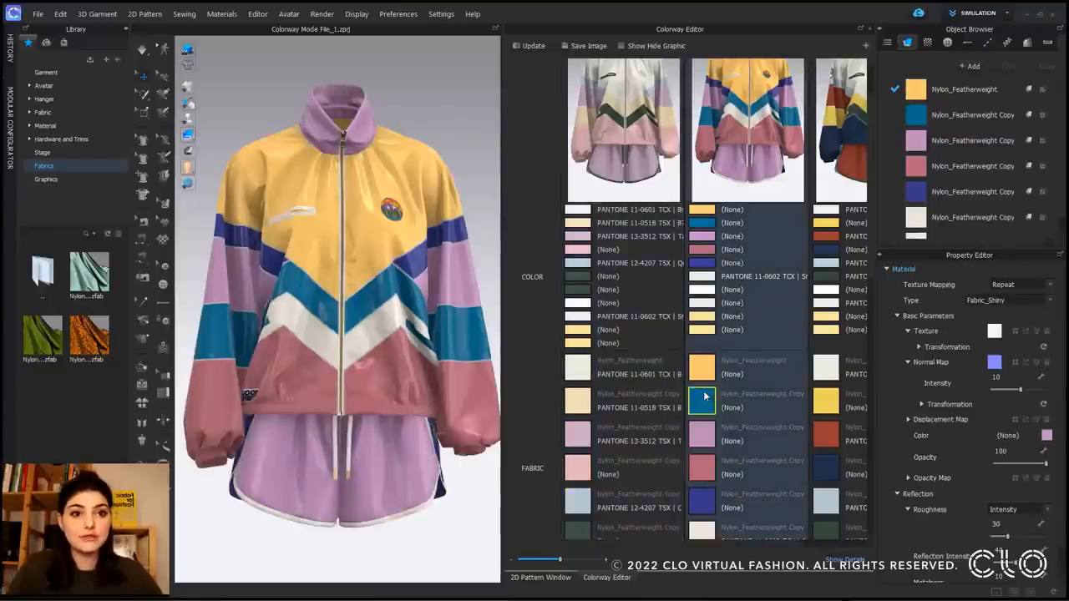
pyautogui.click(578, 463)
pyautogui.click(578, 466)
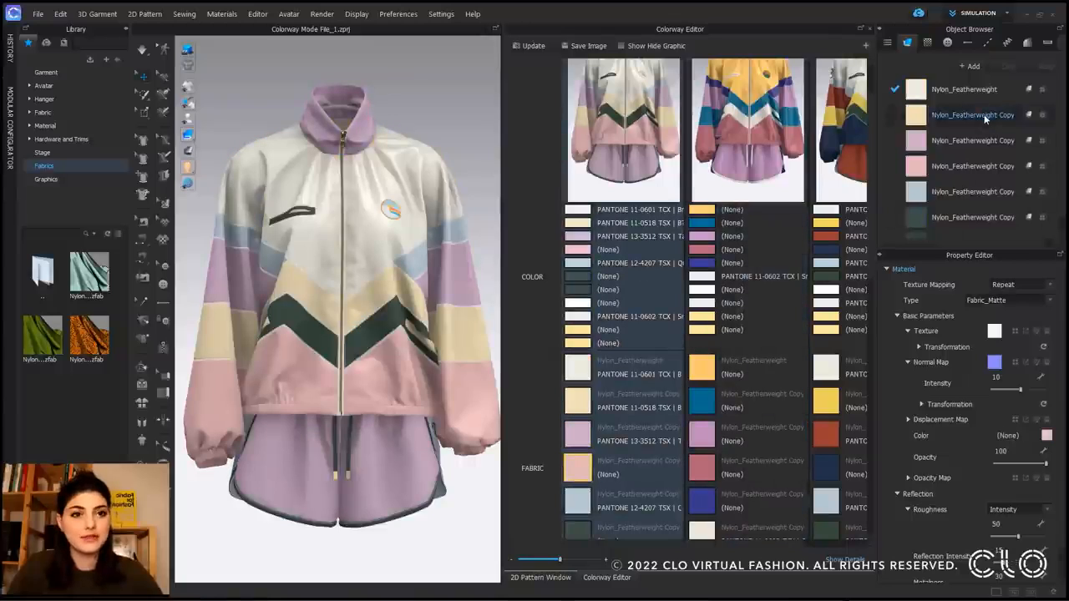
pyautogui.click(985, 117)
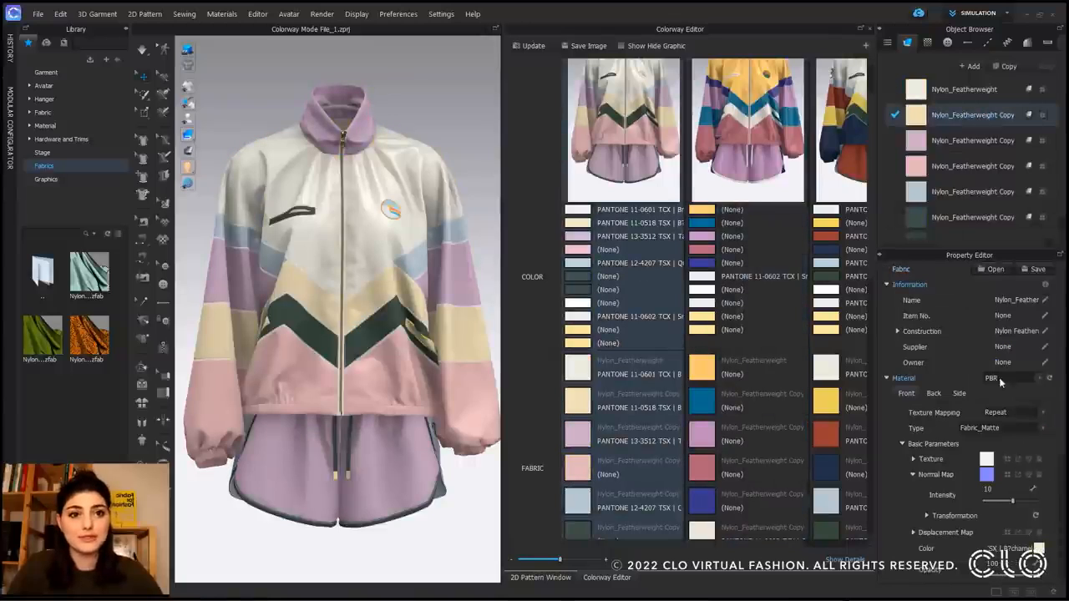
pyautogui.click(578, 501)
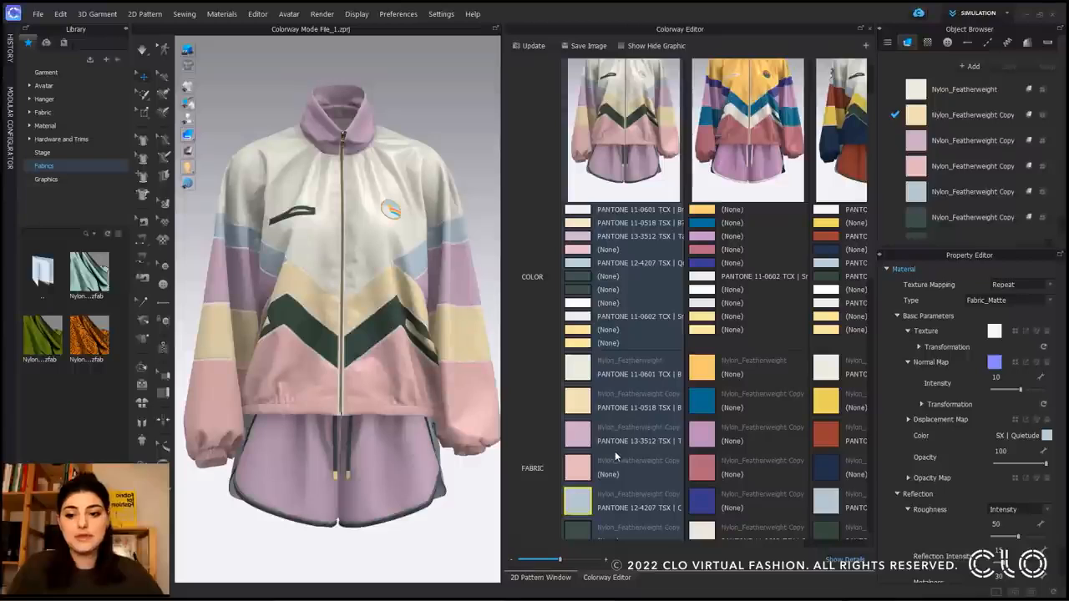
# Step: Inspect the retro patch, wave embroidery and mountain graphics in Colorway A, ending with the retro patch selected
pyautogui.scroll(-5, 595, 445)
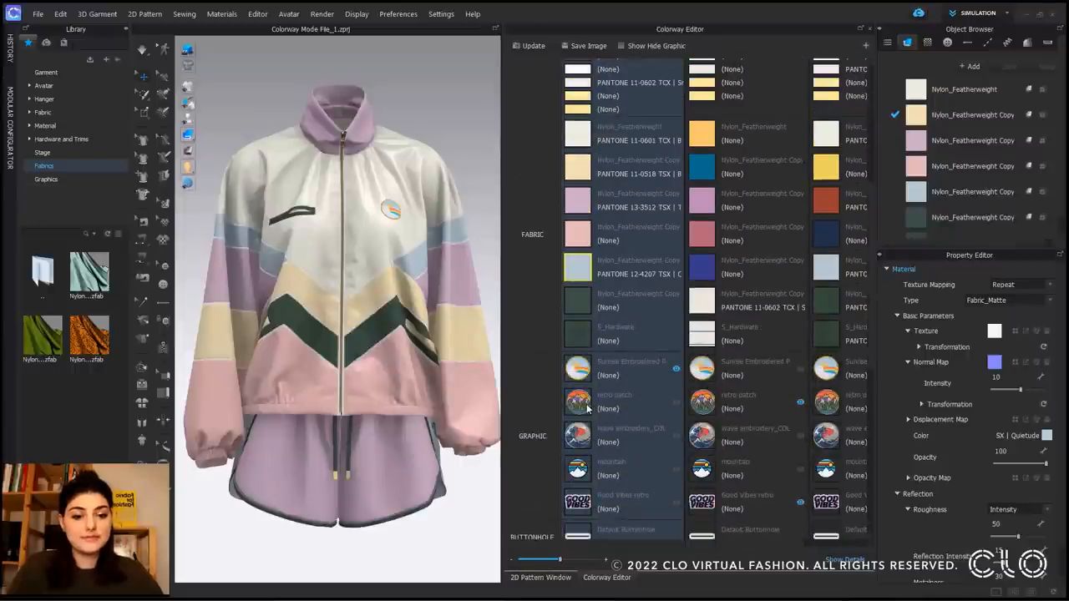
pyautogui.click(585, 406)
pyautogui.click(578, 468)
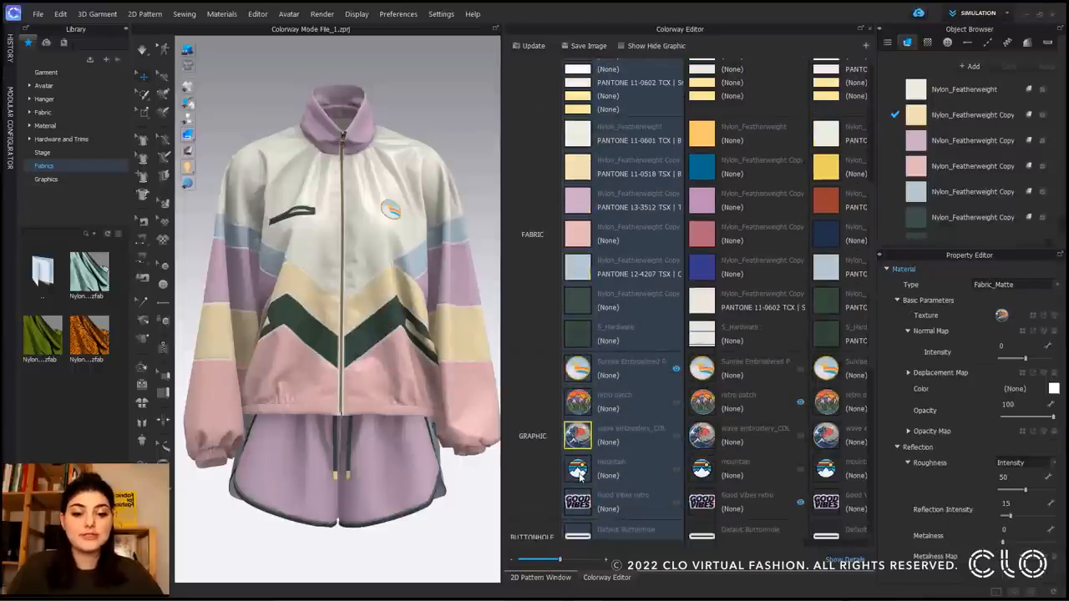
pyautogui.click(582, 407)
pyautogui.click(583, 440)
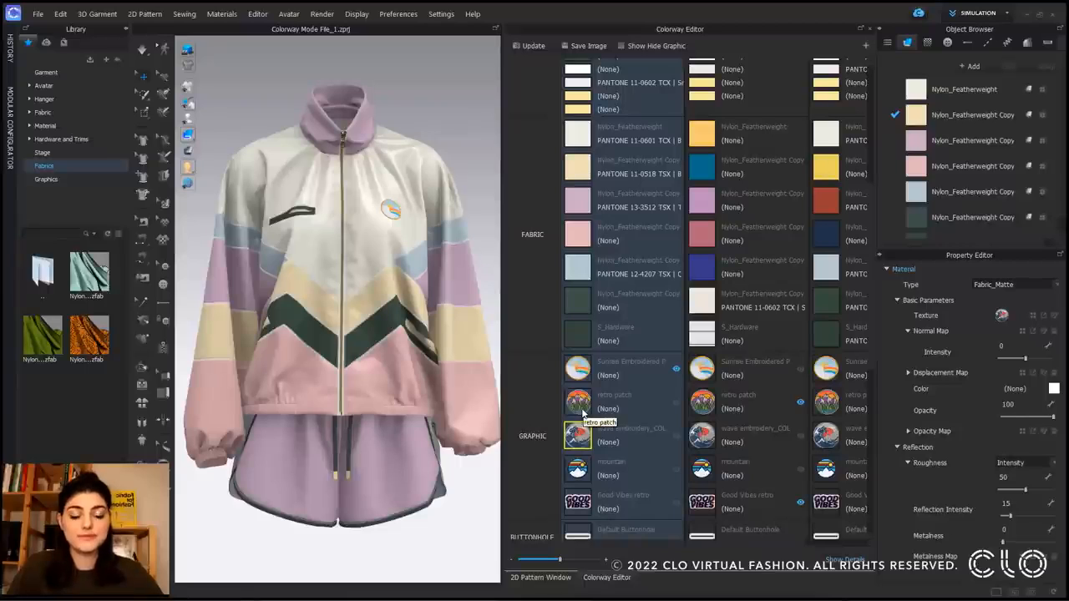
pyautogui.click(583, 409)
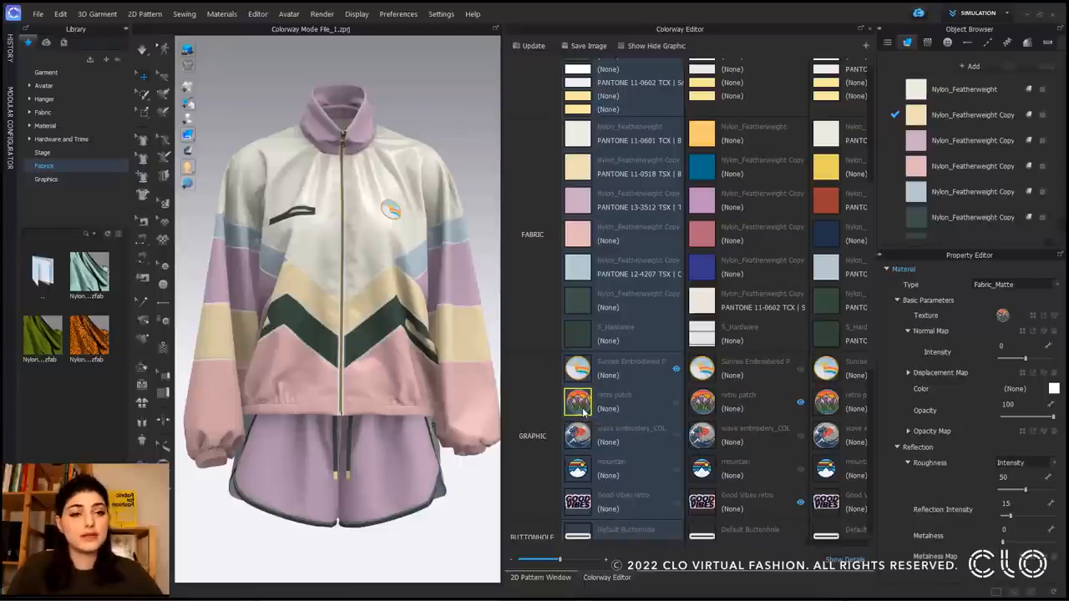
# Step: Start deleting the retro patch graphic from Colorway A and cancel the deletion
pyautogui.rightClick(583, 411)
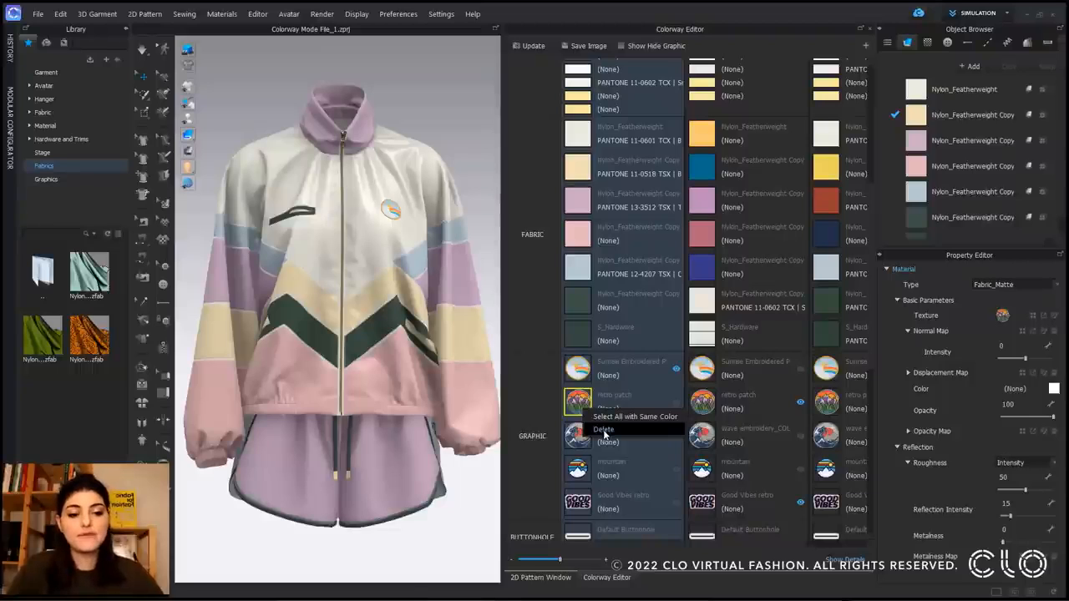
pyautogui.click(603, 430)
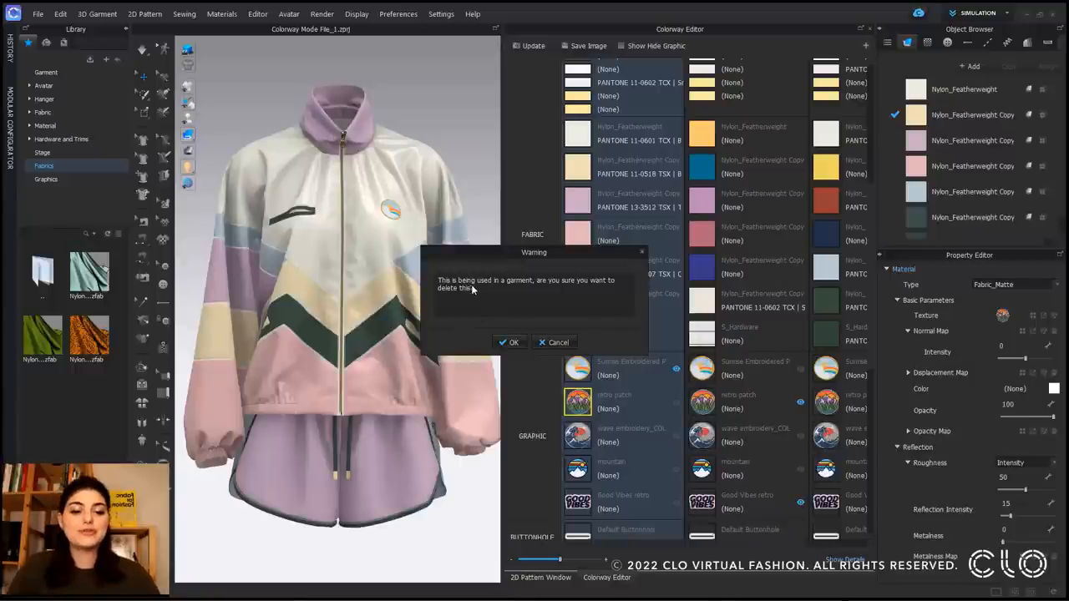
pyautogui.click(557, 342)
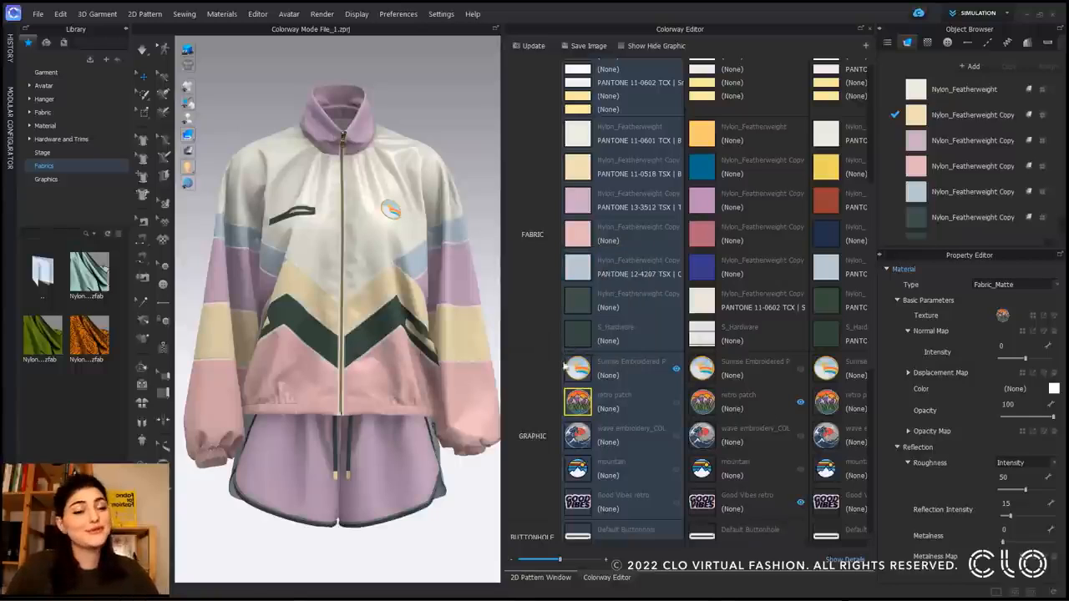
# Step: Apply the orange printed nylon from the library to the third colorway's third fabric and make that colorway active
pyautogui.scroll(5, 653, 369)
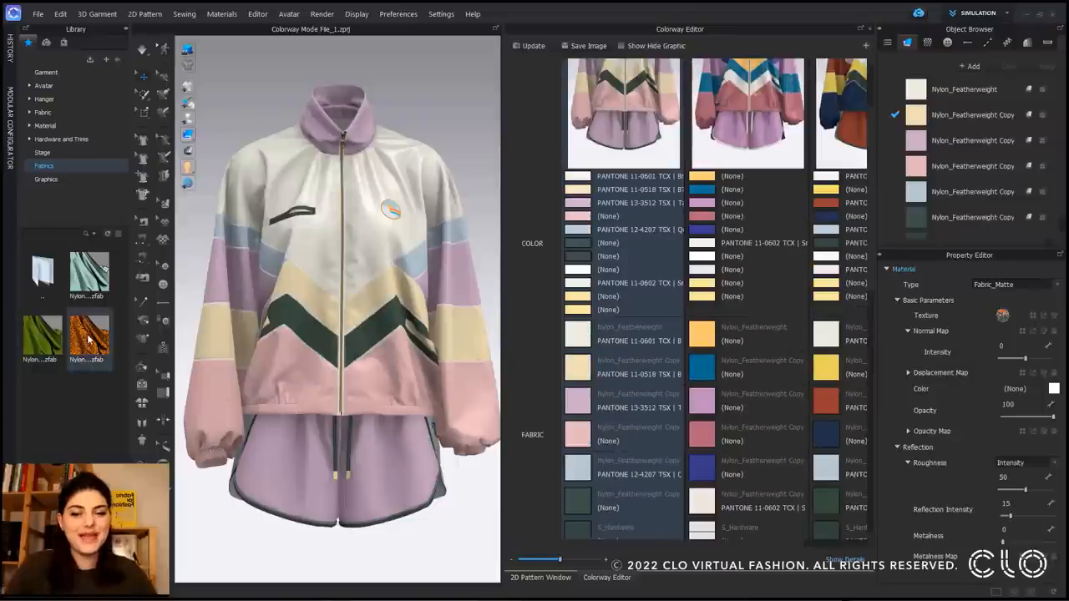
pyautogui.moveTo(89, 338); pyautogui.dragTo(830, 396)
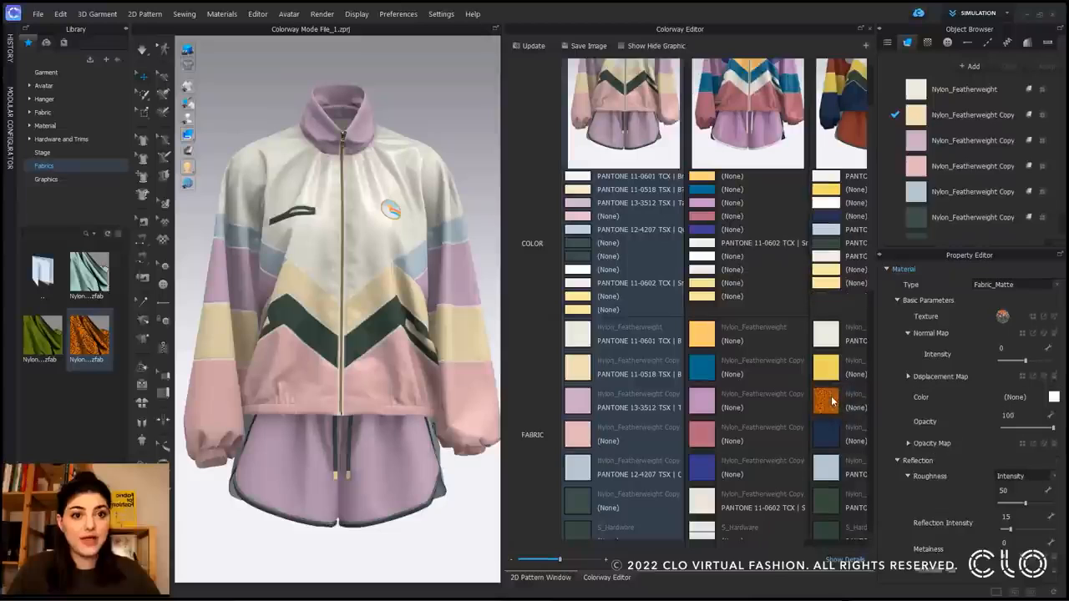
pyautogui.hscroll(2, 641, 547)
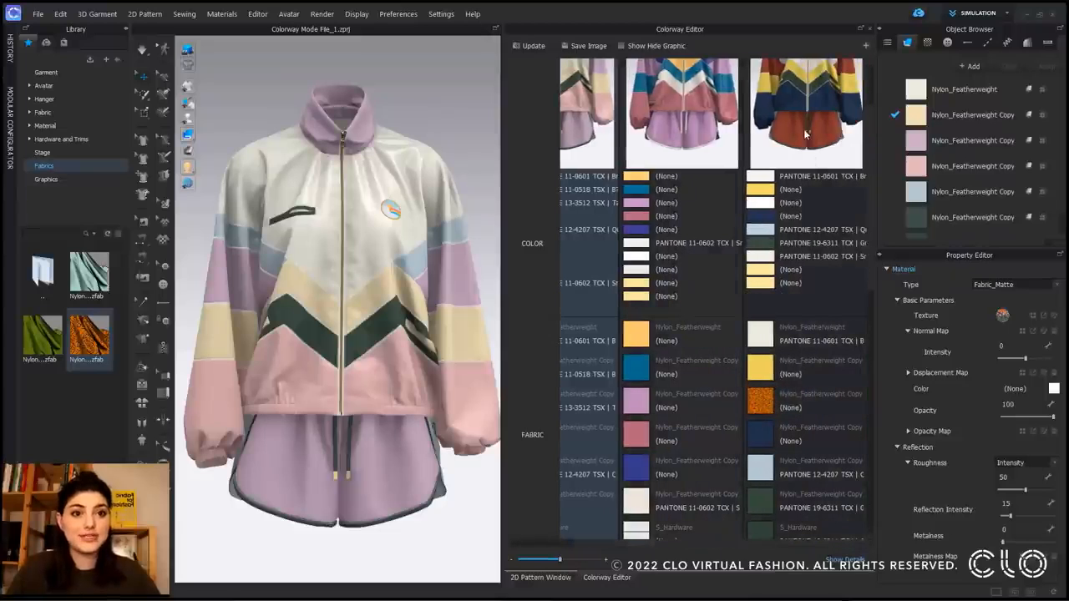
pyautogui.click(806, 133)
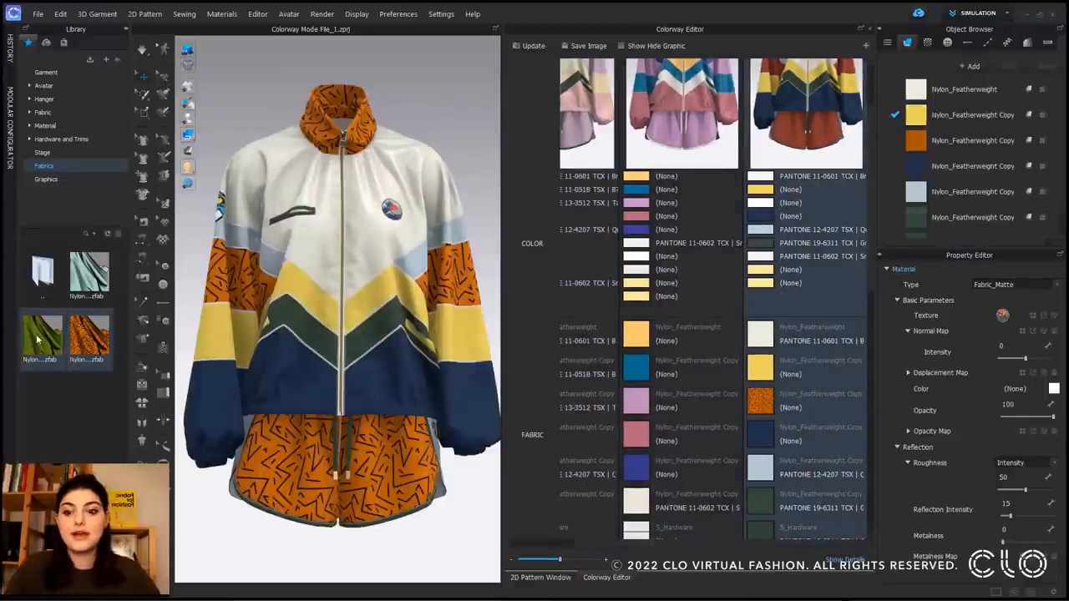
# Step: Replace the active colorway's first fabric with the green nylon, the third with the mint nylon, and the second with the orange printed nylon
pyautogui.moveTo(37, 336); pyautogui.dragTo(762, 425)
pyautogui.moveTo(763, 341); pyautogui.dragTo(762, 331)
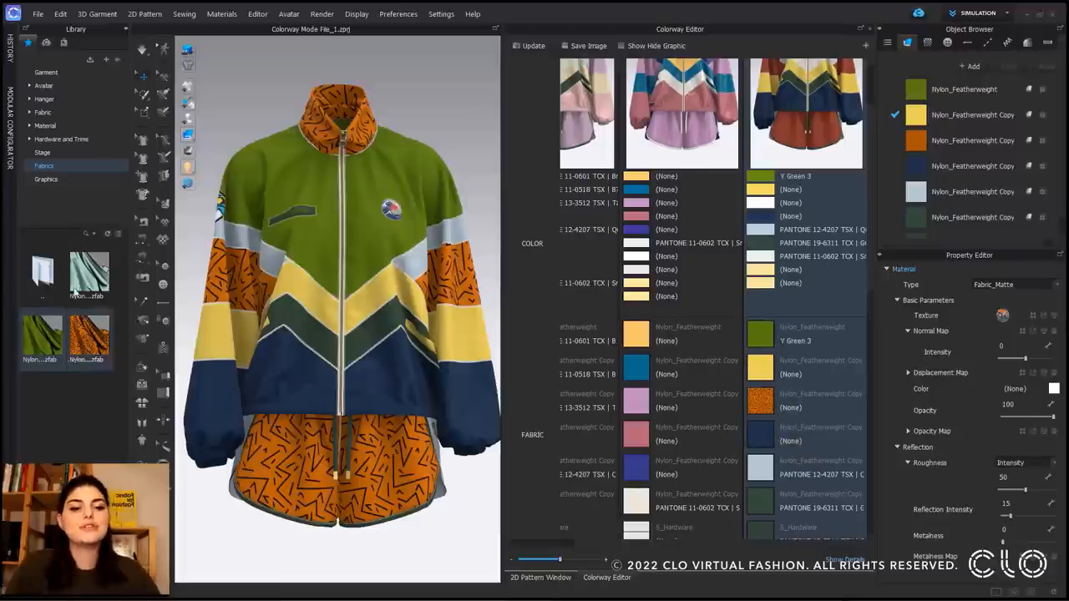
pyautogui.moveTo(534, 436); pyautogui.dragTo(758, 406)
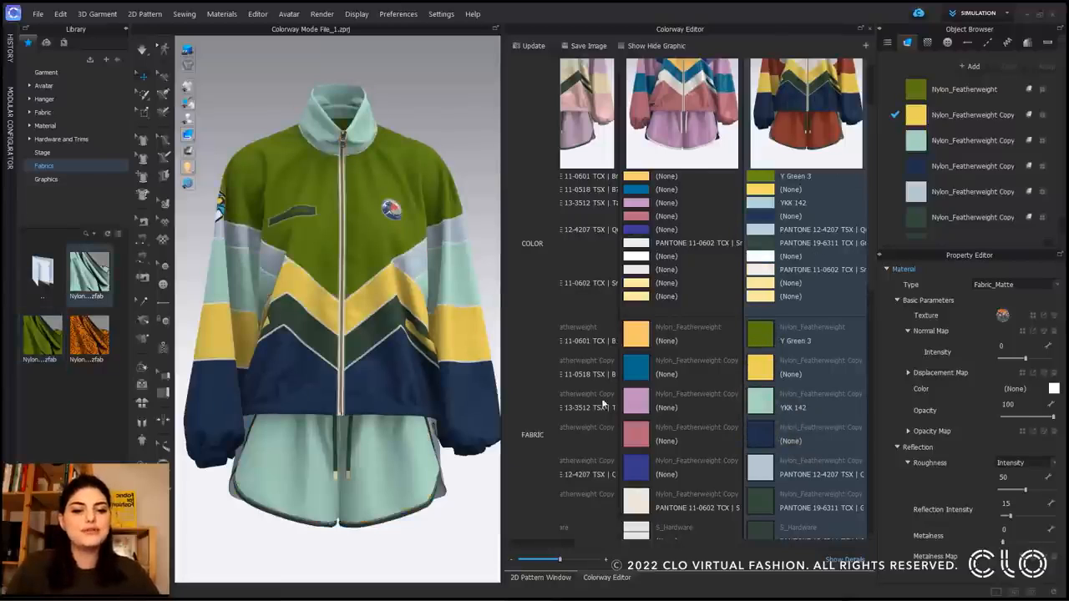
pyautogui.moveTo(85, 346); pyautogui.dragTo(762, 365)
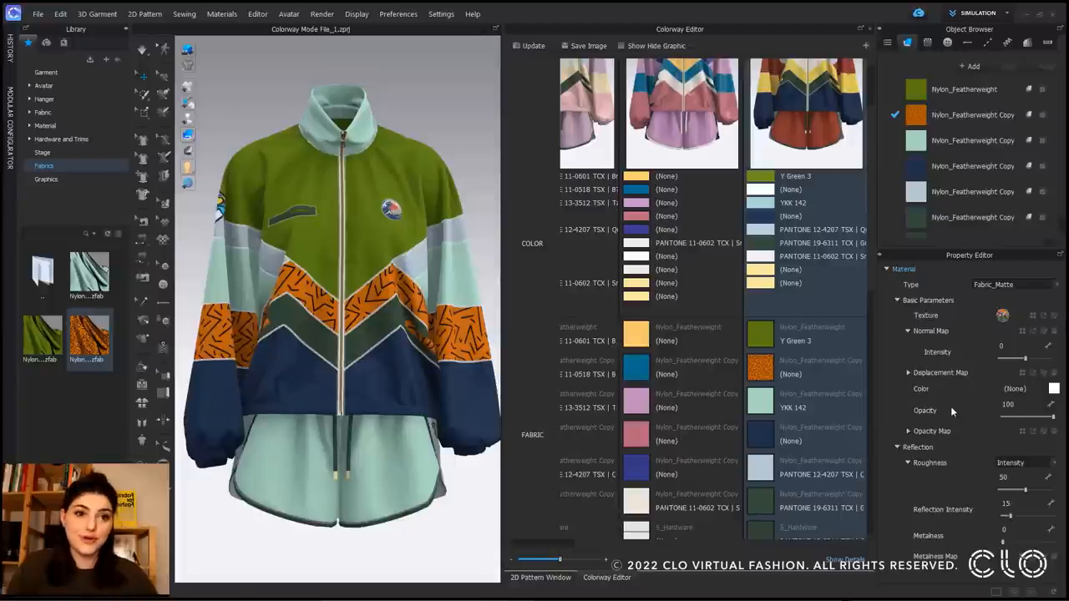
# Step: Examine the replaced fabrics' material properties in the third colorway and review the fabrics and graphics of Colorway A
pyautogui.click(759, 334)
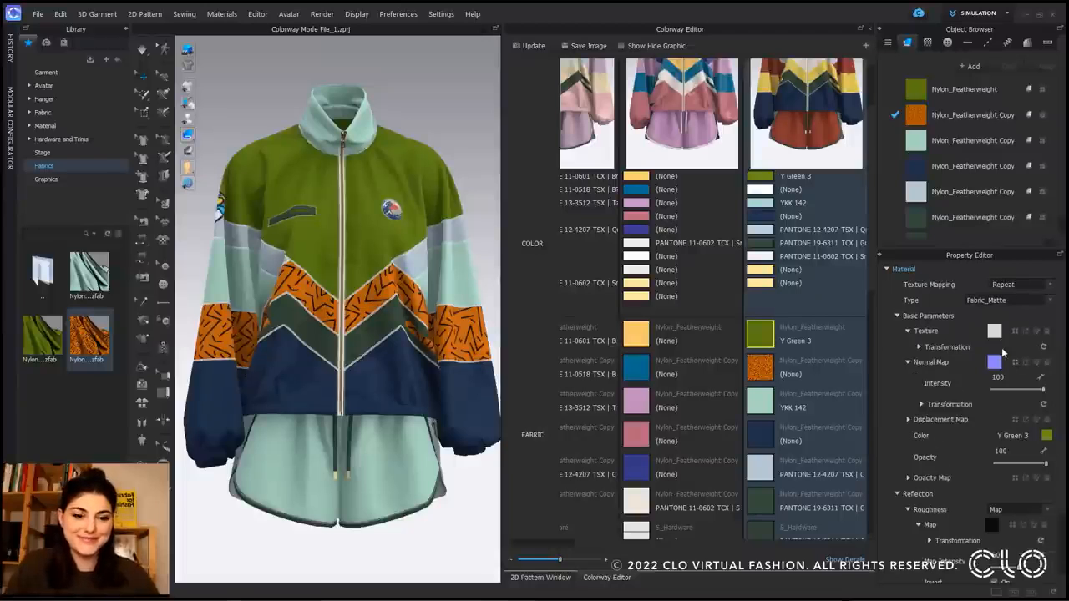
pyautogui.scroll(-2, 985, 453)
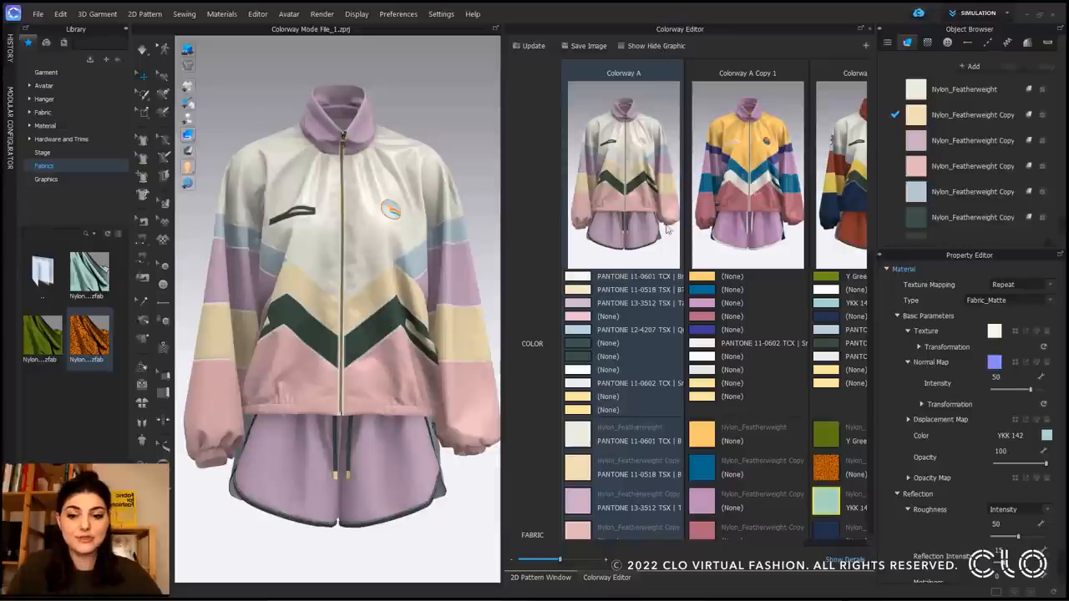
pyautogui.scroll(-5, 634, 318)
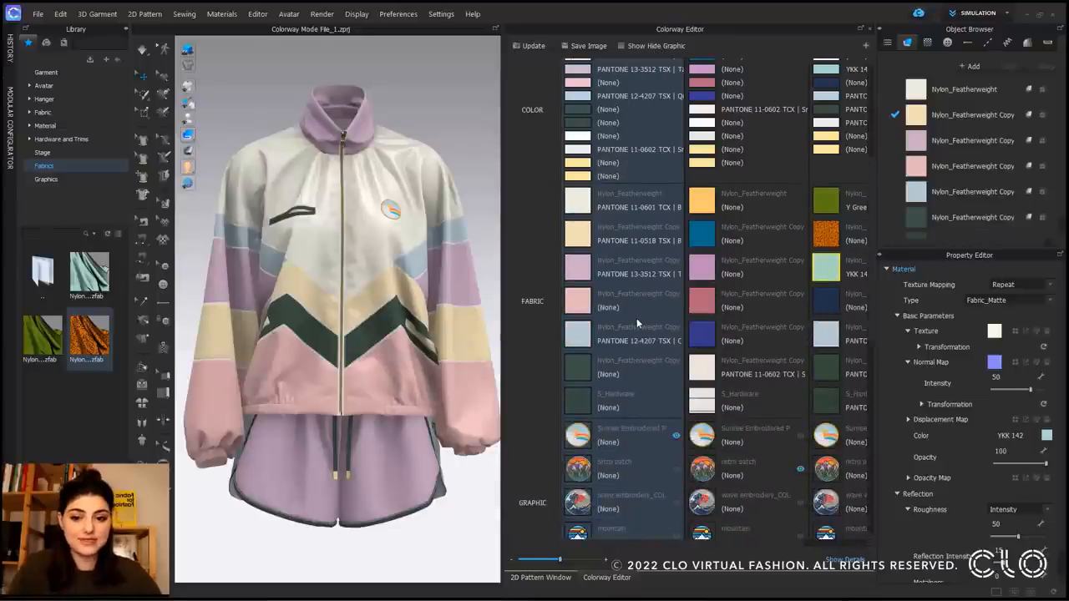
# Step: Enable the Show Hide Graphic option for the colorways and compare the graphics listed under each of the three colorways
pyautogui.scroll(-2, 637, 319)
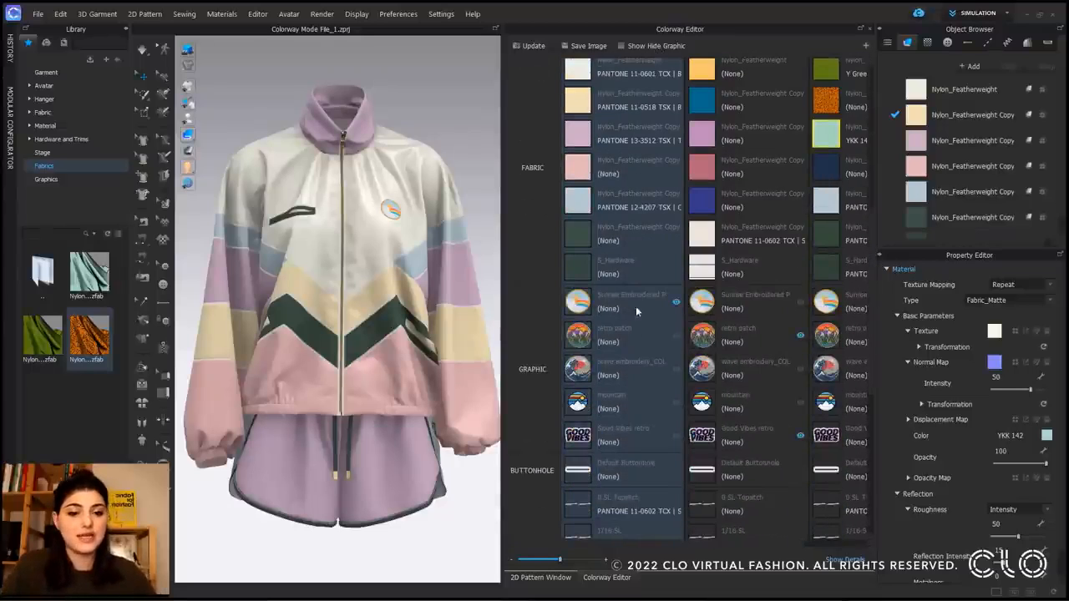
pyautogui.click(621, 47)
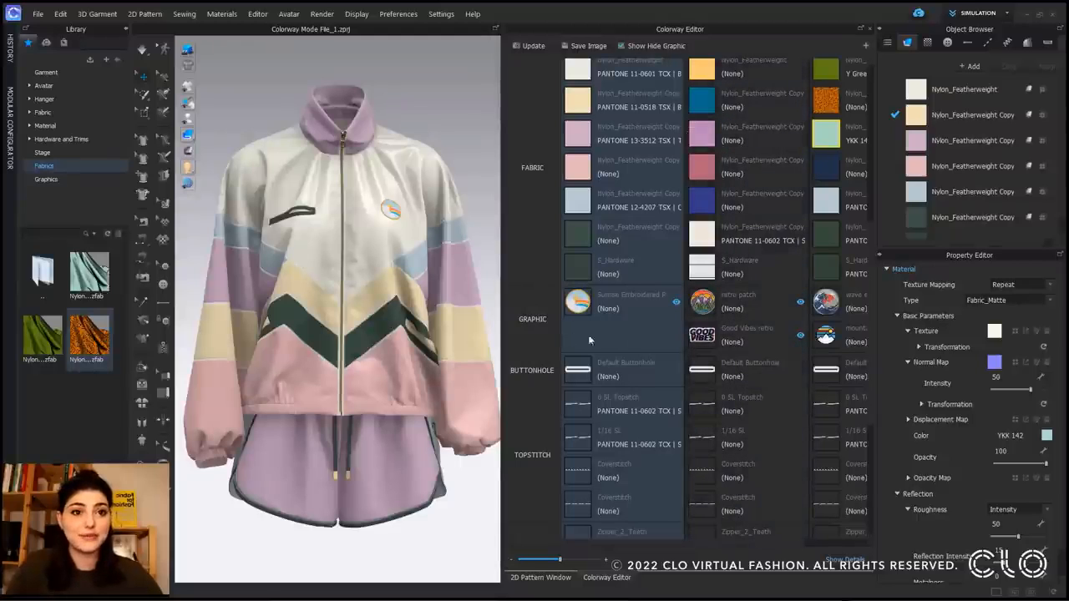
pyautogui.moveTo(697, 542); pyautogui.dragTo(830, 547)
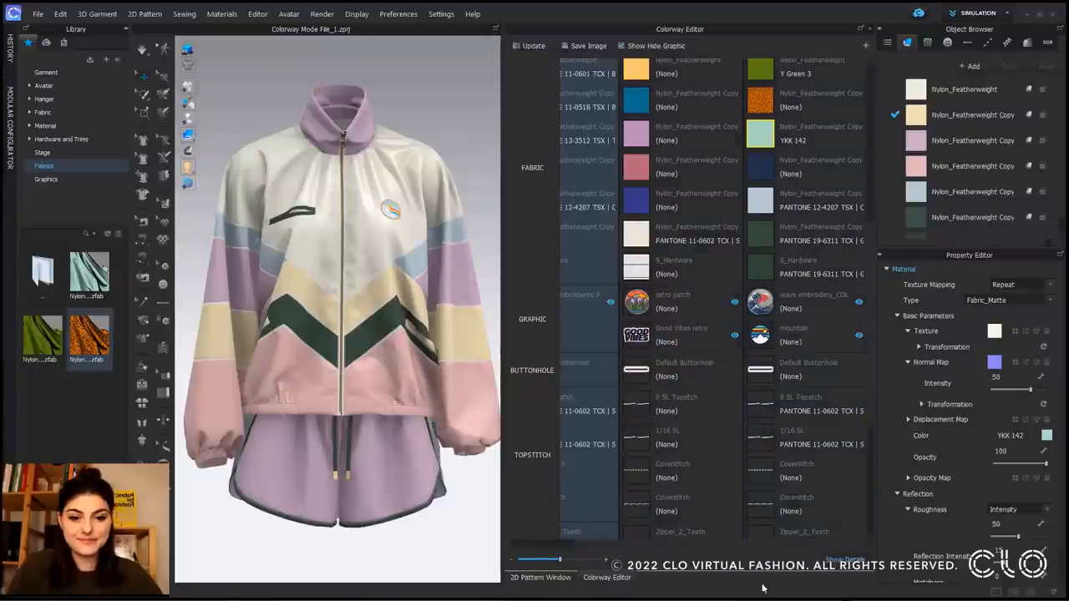
pyautogui.moveTo(735, 544); pyautogui.dragTo(790, 555)
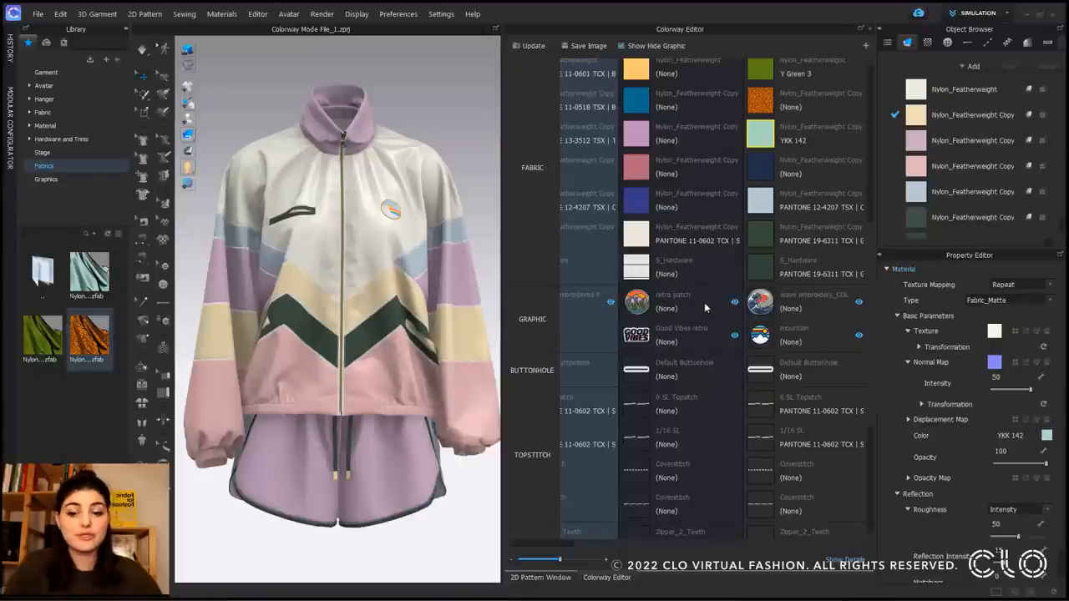
# Step: Preview Colorway A Copy 1 and the third colorway on the 3D garment, and return to Colorway A as the active colorway
pyautogui.scroll(5, 704, 302)
pyautogui.click(702, 121)
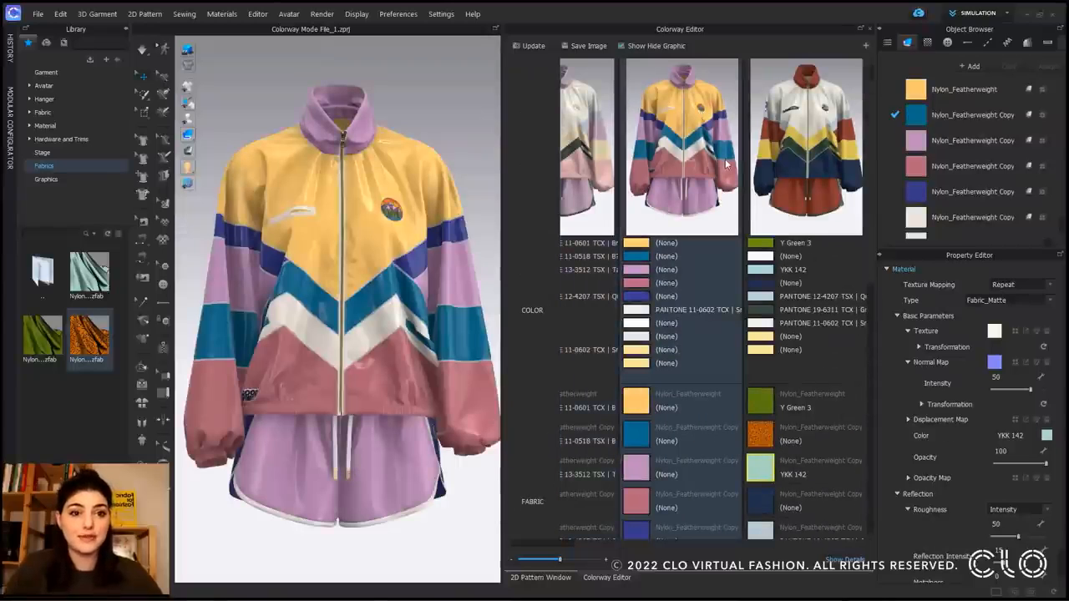
pyautogui.click(797, 152)
pyautogui.click(597, 129)
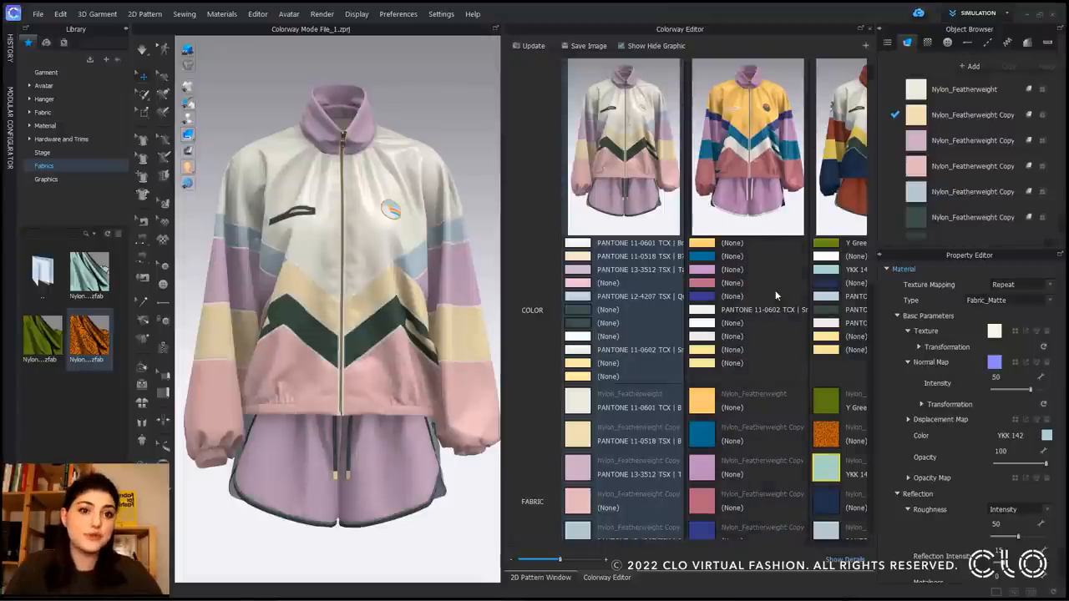
pyautogui.scroll(1, 774, 290)
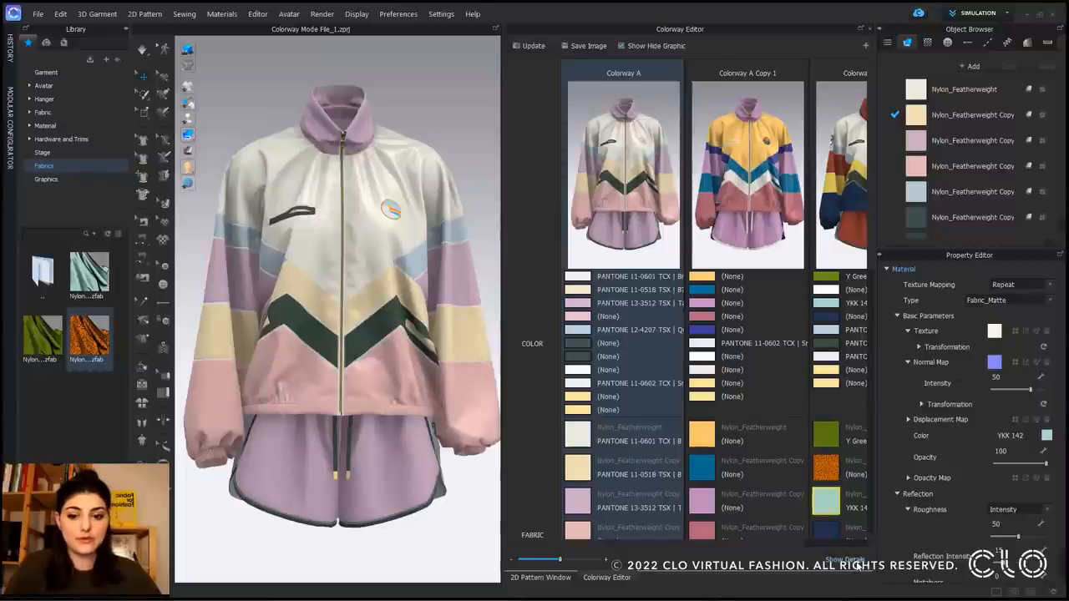
# Step: Hide the color and fabric details below the colorway previews in the Colorway Editor
pyautogui.click(847, 561)
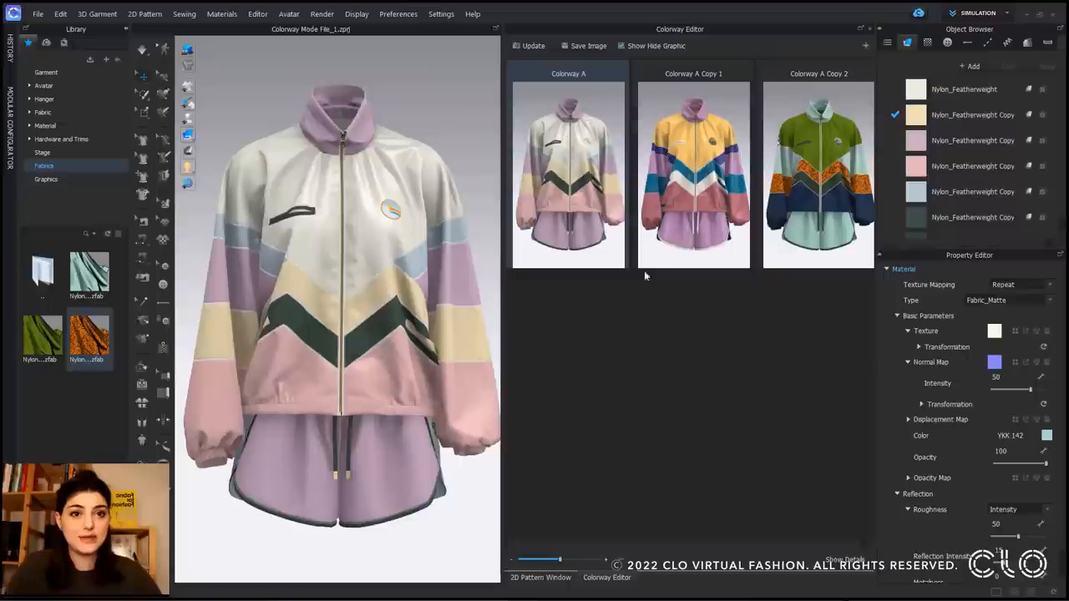
pyautogui.click(589, 47)
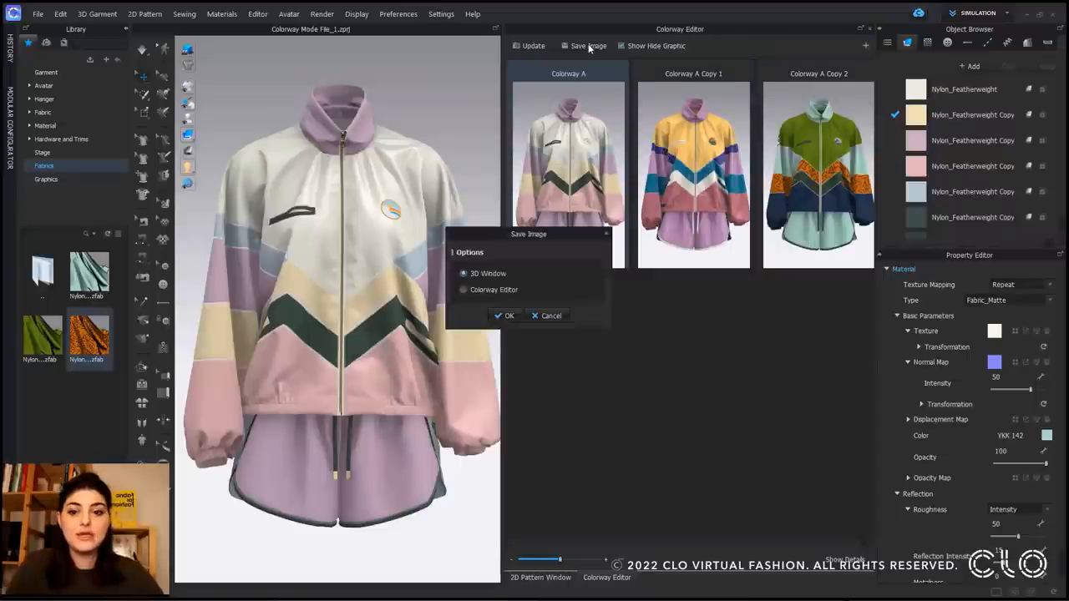
pyautogui.click(493, 290)
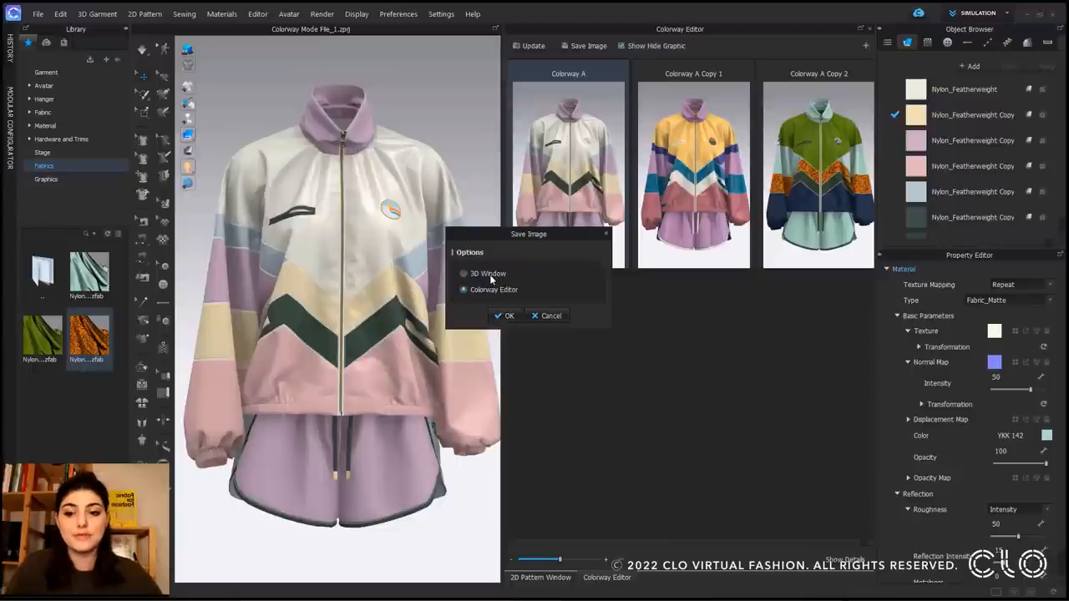
pyautogui.click(487, 275)
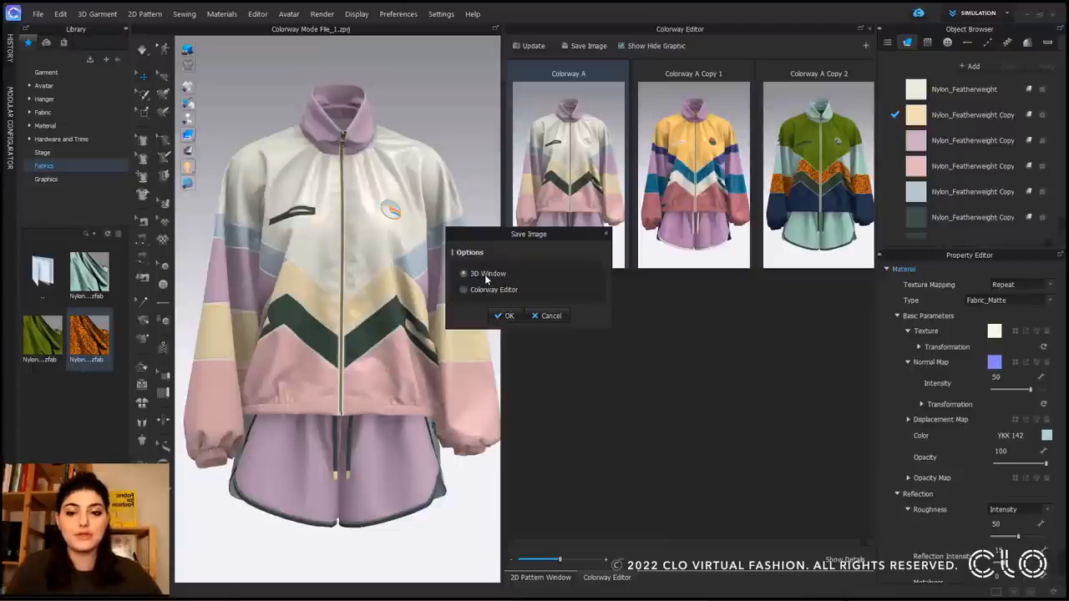
pyautogui.click(503, 315)
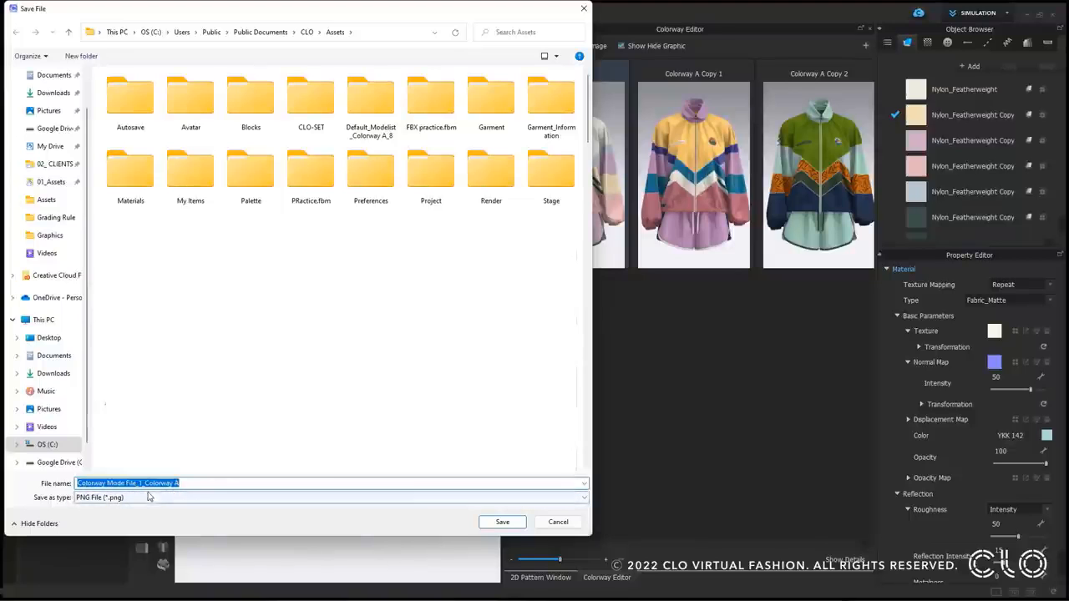
pyautogui.click(503, 522)
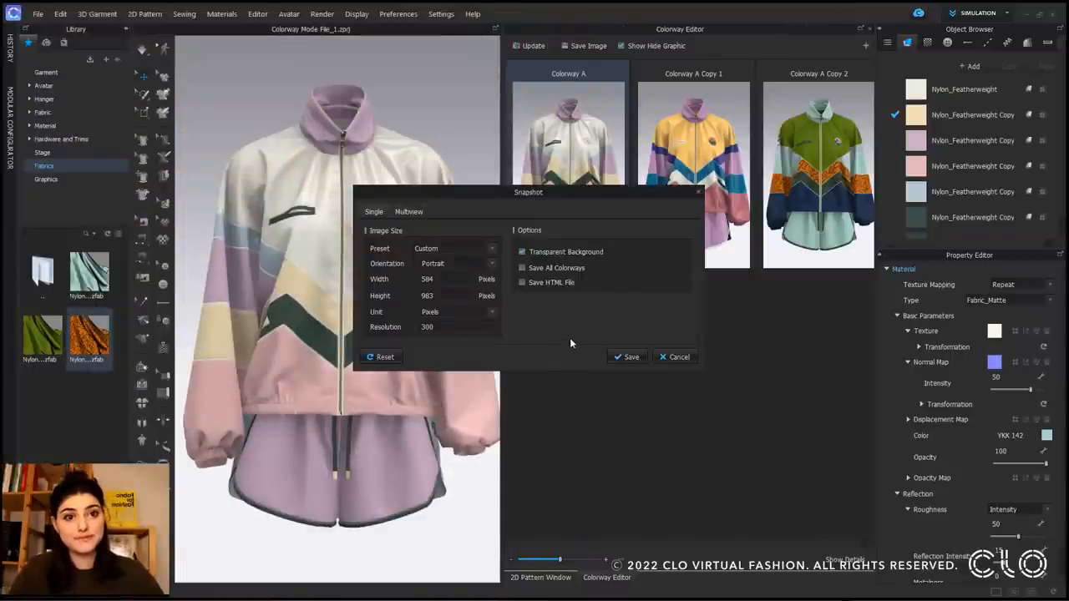
pyautogui.moveTo(561, 193); pyautogui.dragTo(670, 199)
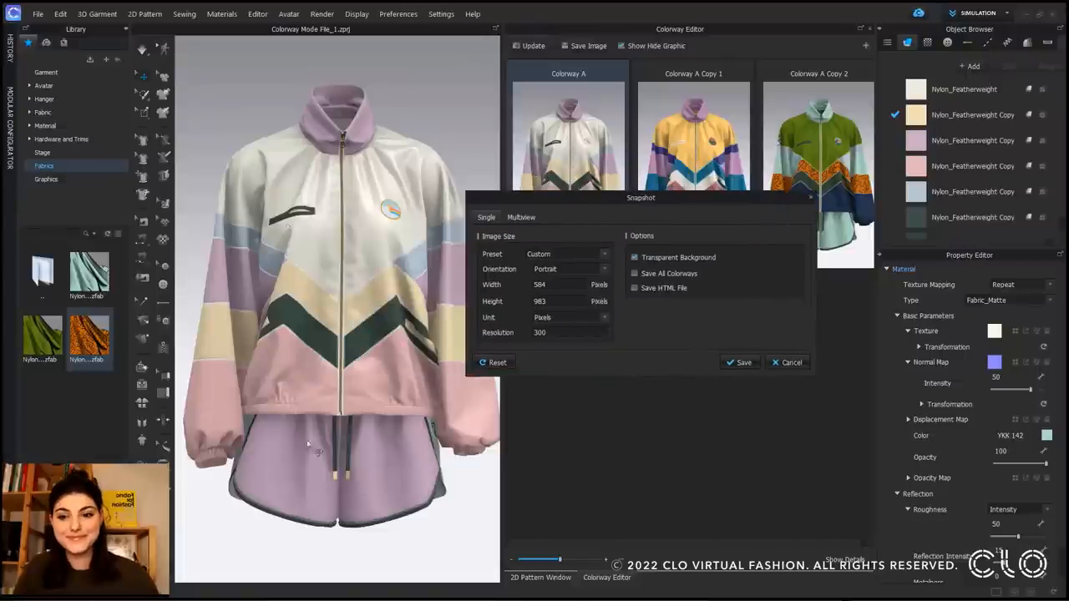
pyautogui.click(788, 364)
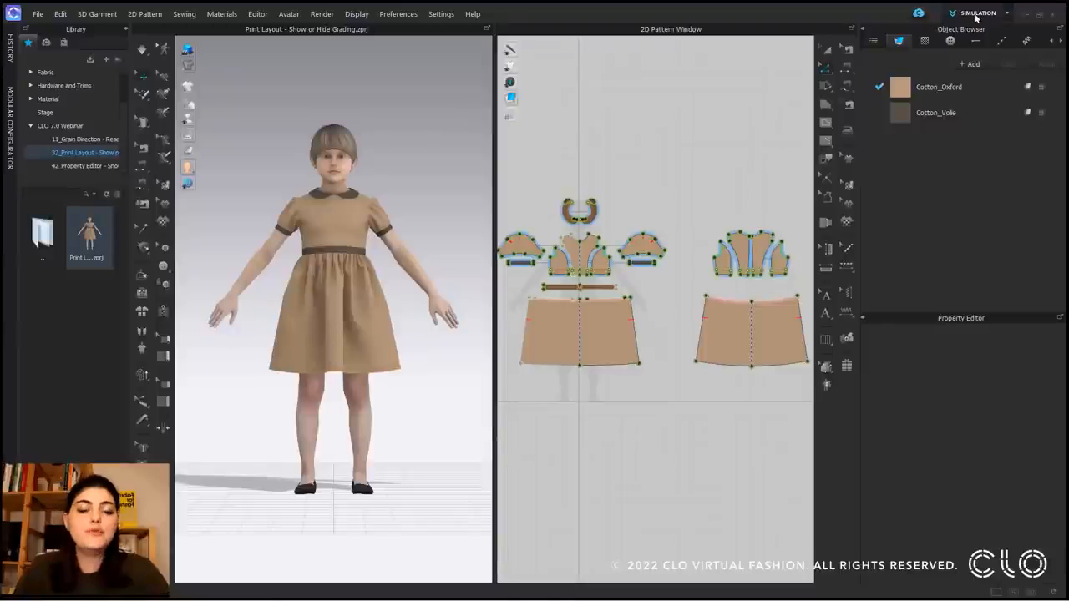
# Step: Switch to Print Layout mode and show the grading lines on the Cotton_Oxford pattern pieces
pyautogui.click(975, 14)
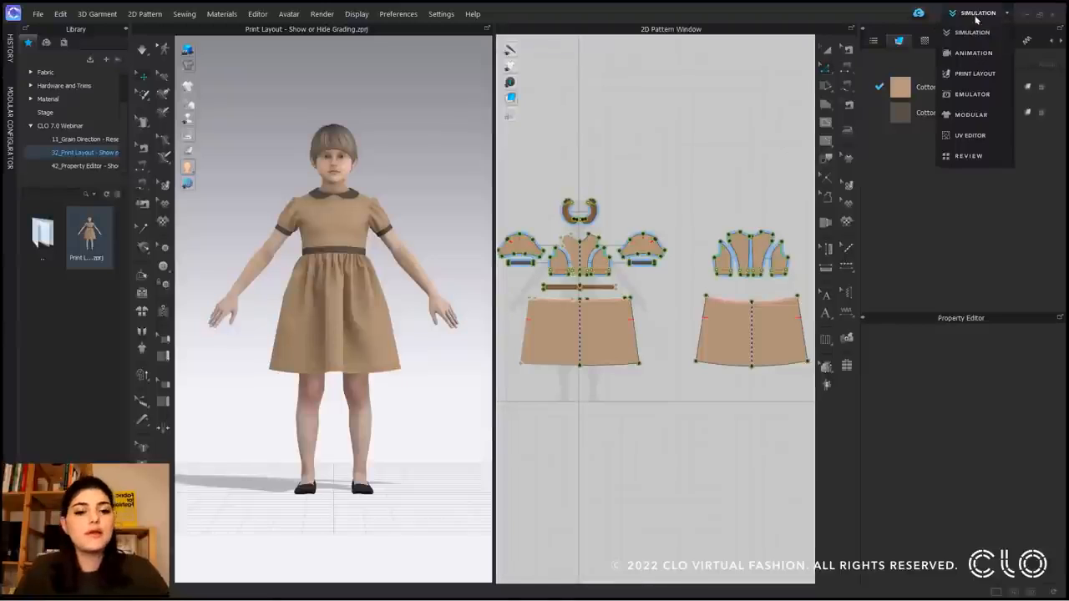
pyautogui.click(976, 74)
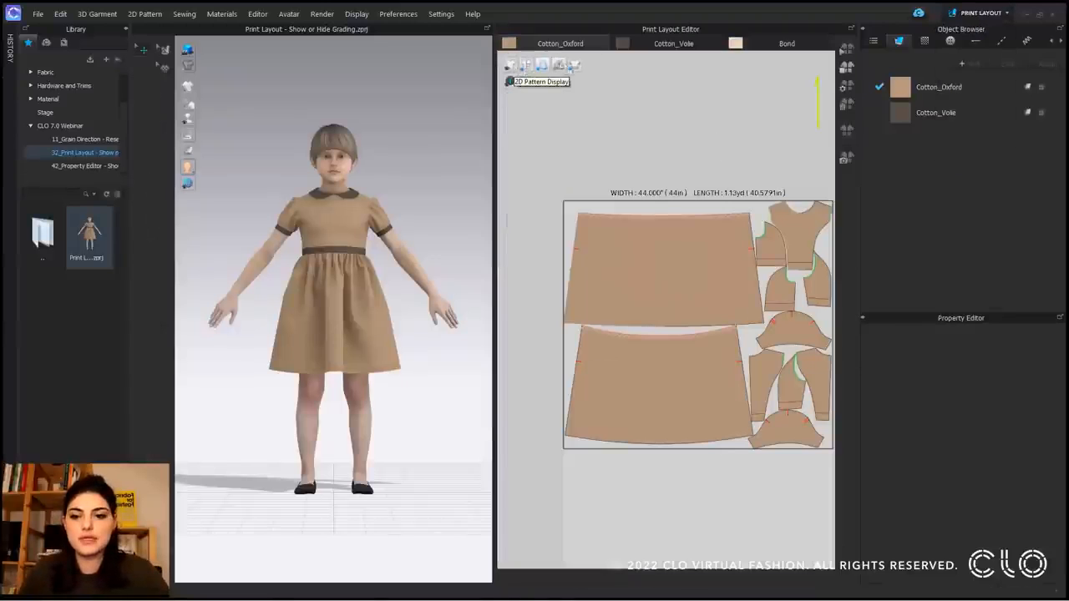
pyautogui.click(573, 65)
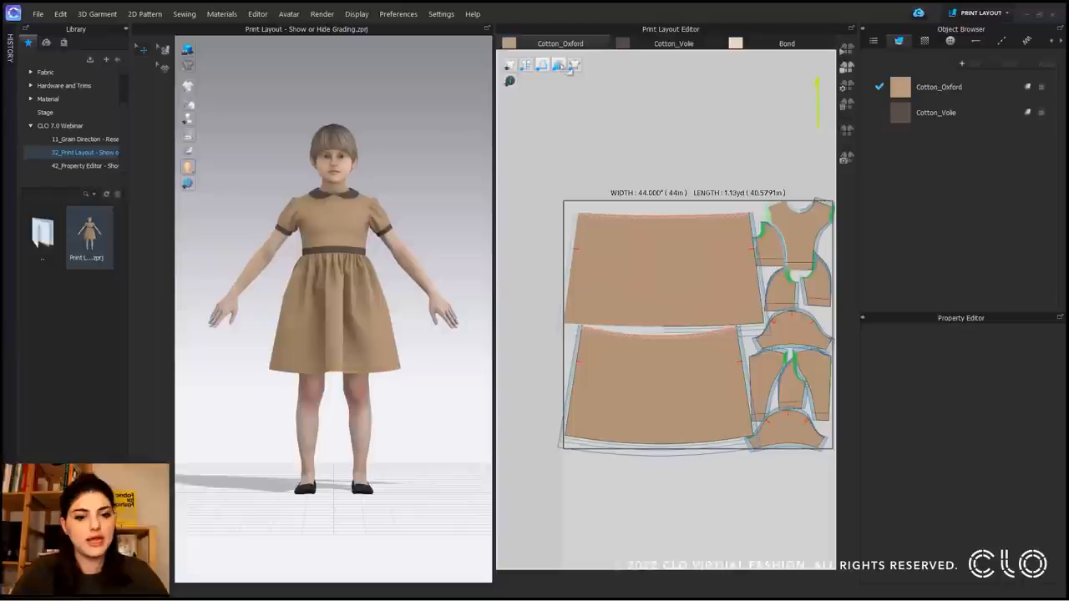
pyautogui.scroll(6, 708, 169)
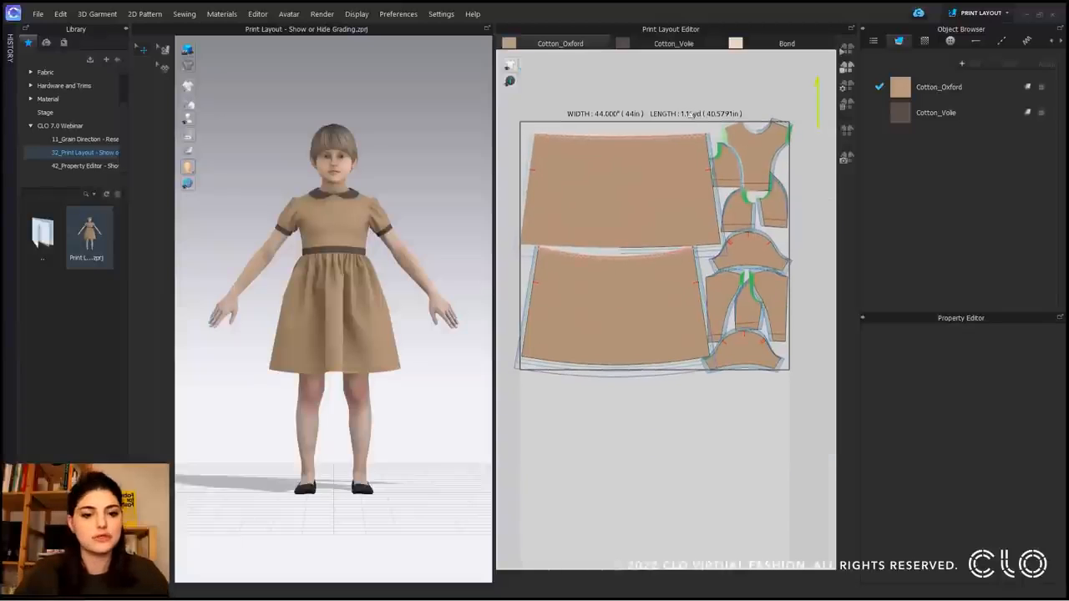
pyautogui.scroll(1, 718, 284)
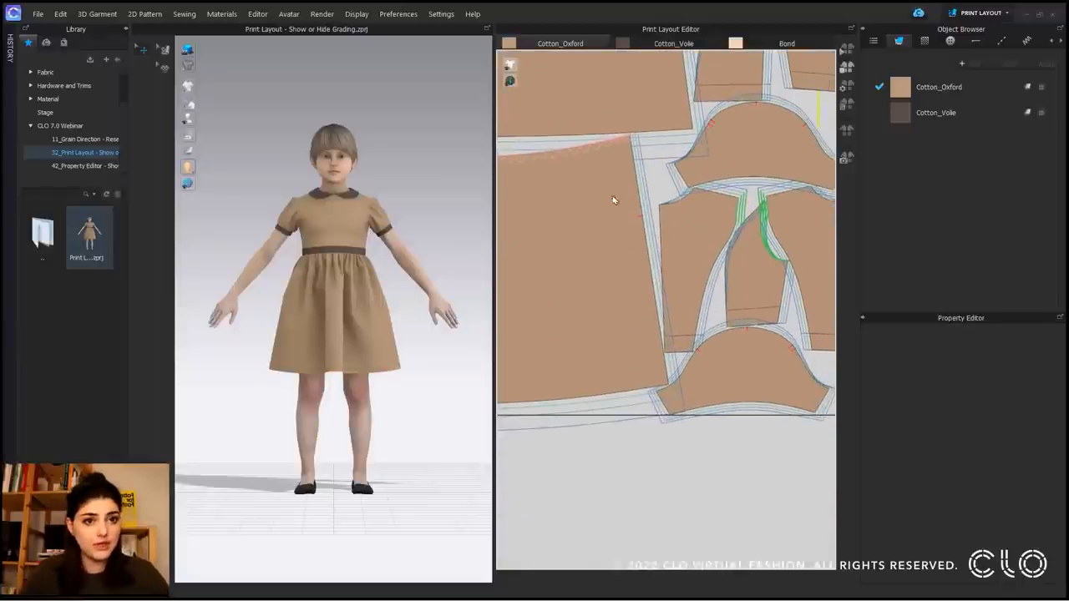
pyautogui.scroll(3, 768, 292)
pyautogui.scroll(2, 751, 305)
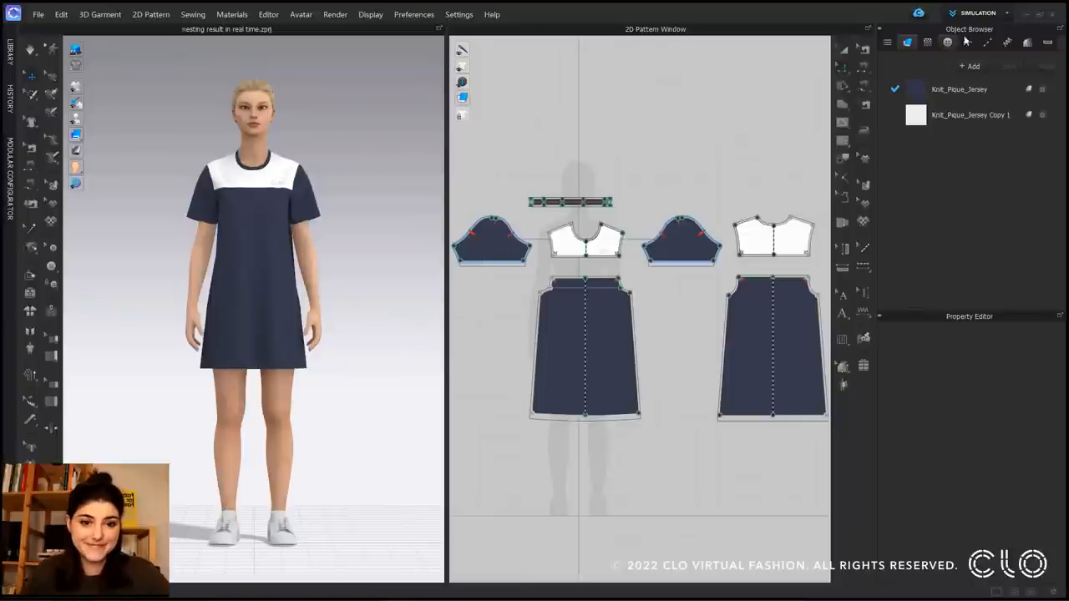
# Step: Switch to Print Layout mode, bring up the nesting properties and nest the Knit_Pique_Jersey patterns
pyautogui.click(978, 15)
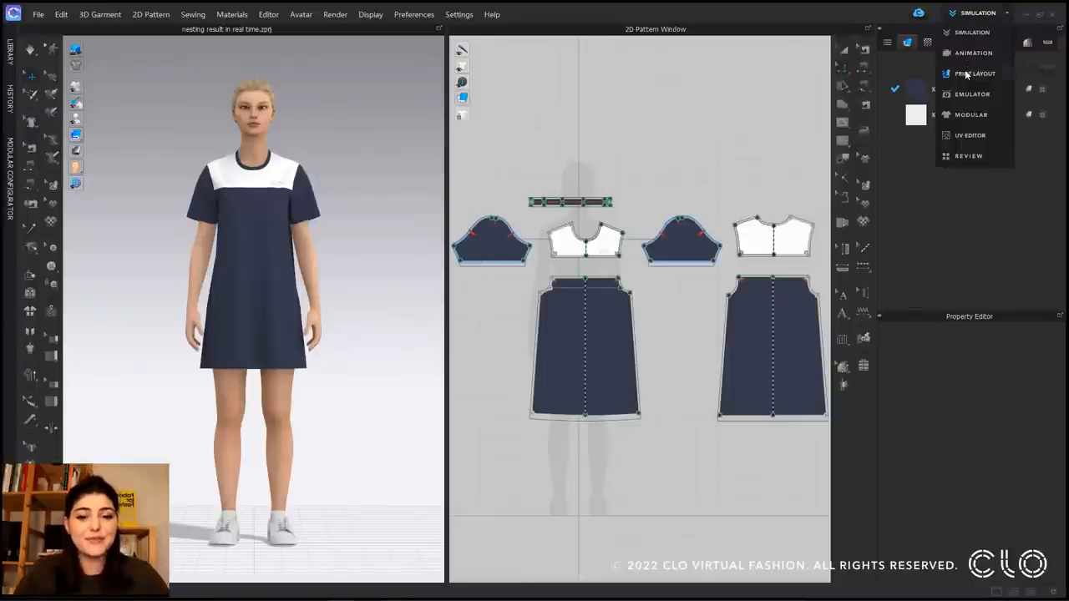
pyautogui.click(964, 71)
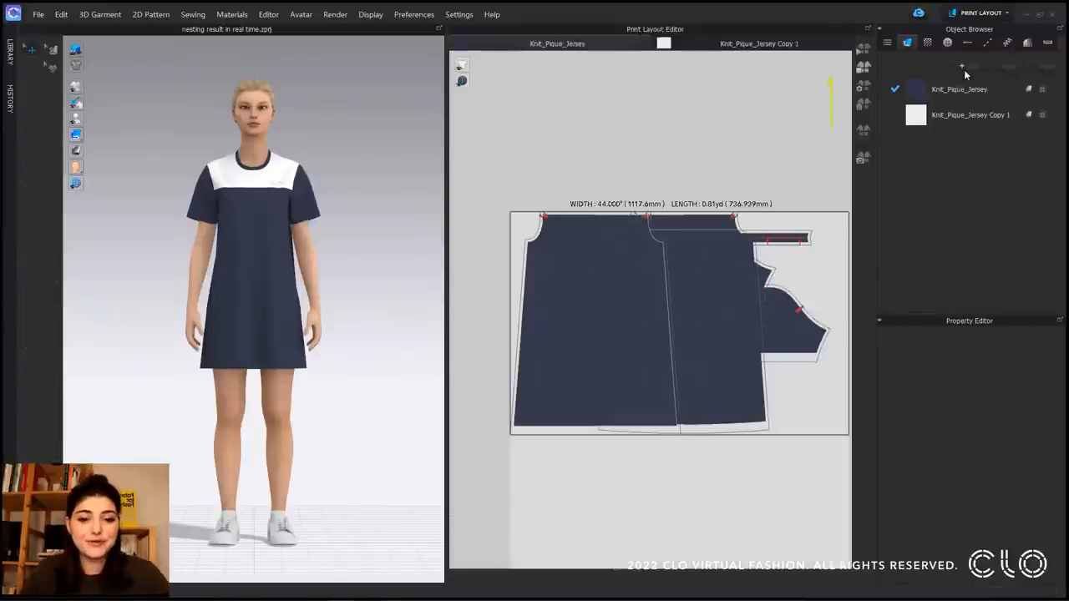
pyautogui.click(862, 88)
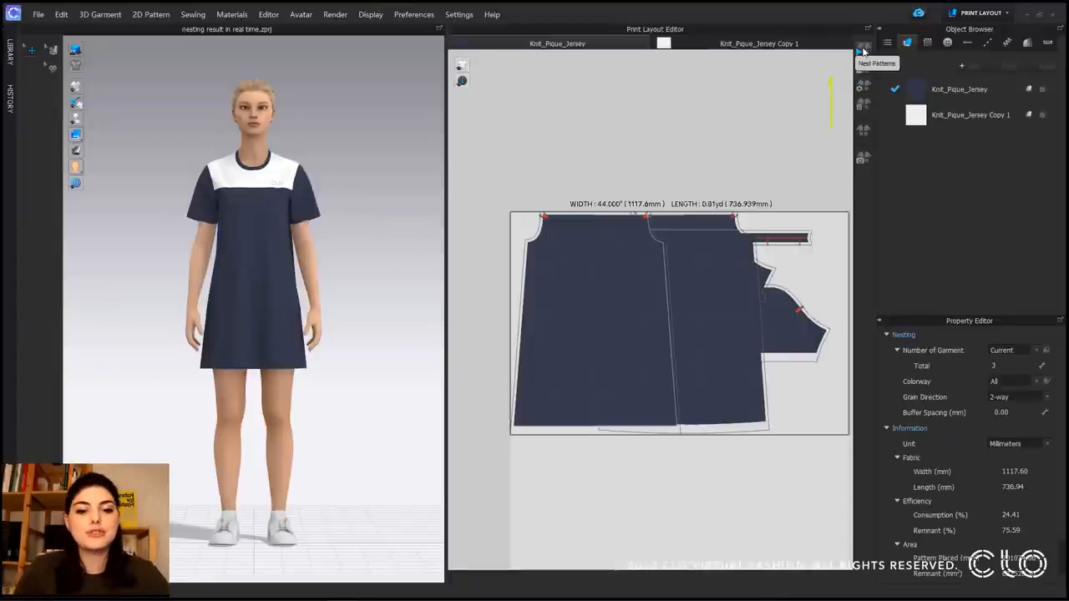
pyautogui.click(863, 52)
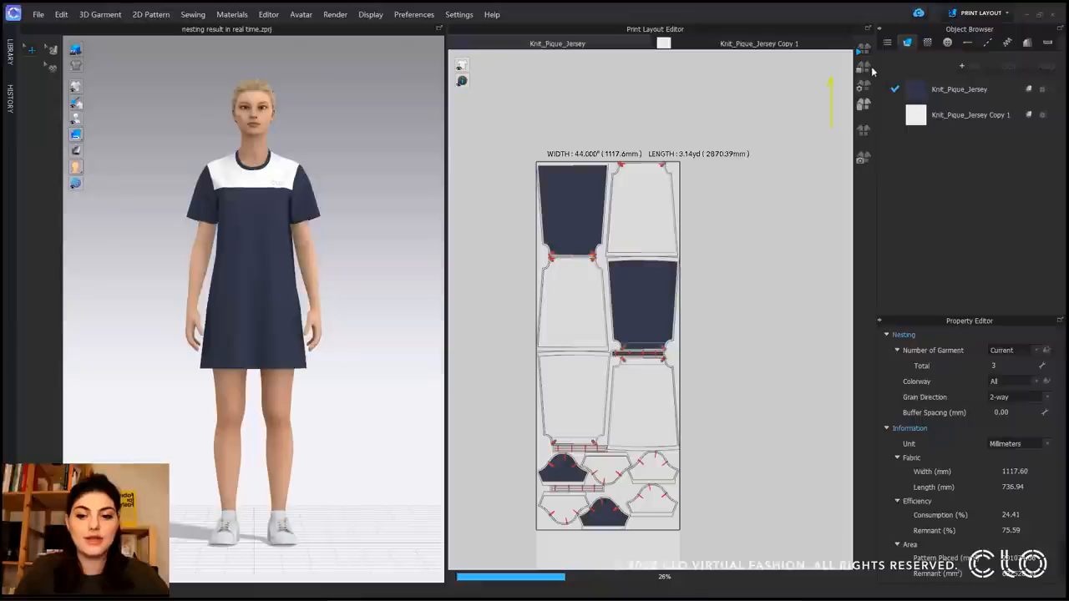
pyautogui.click(865, 85)
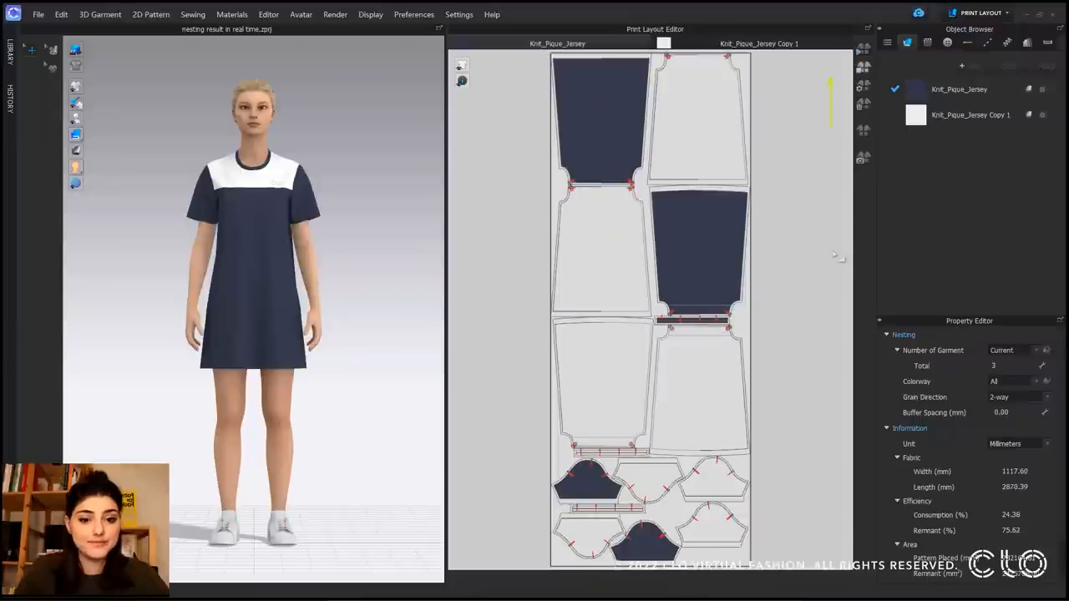
pyautogui.click(863, 50)
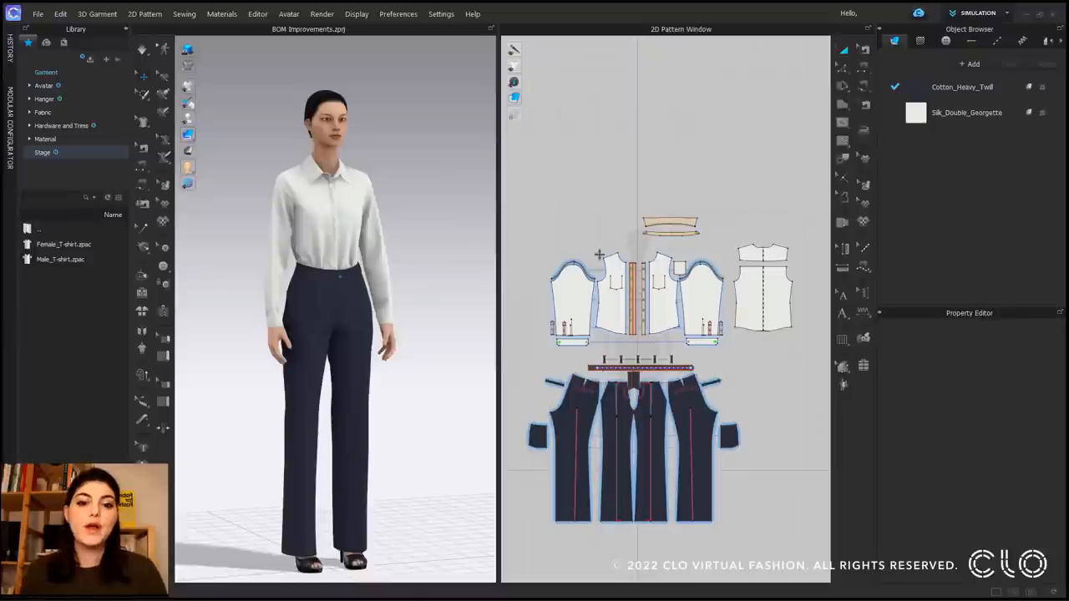
pyautogui.click(1006, 13)
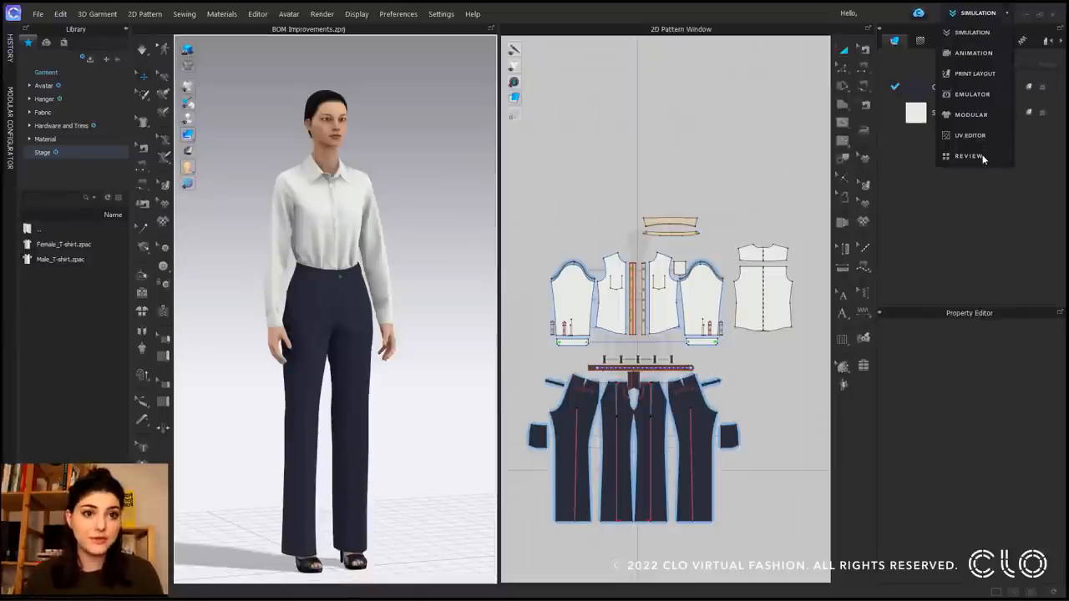
pyautogui.click(1007, 15)
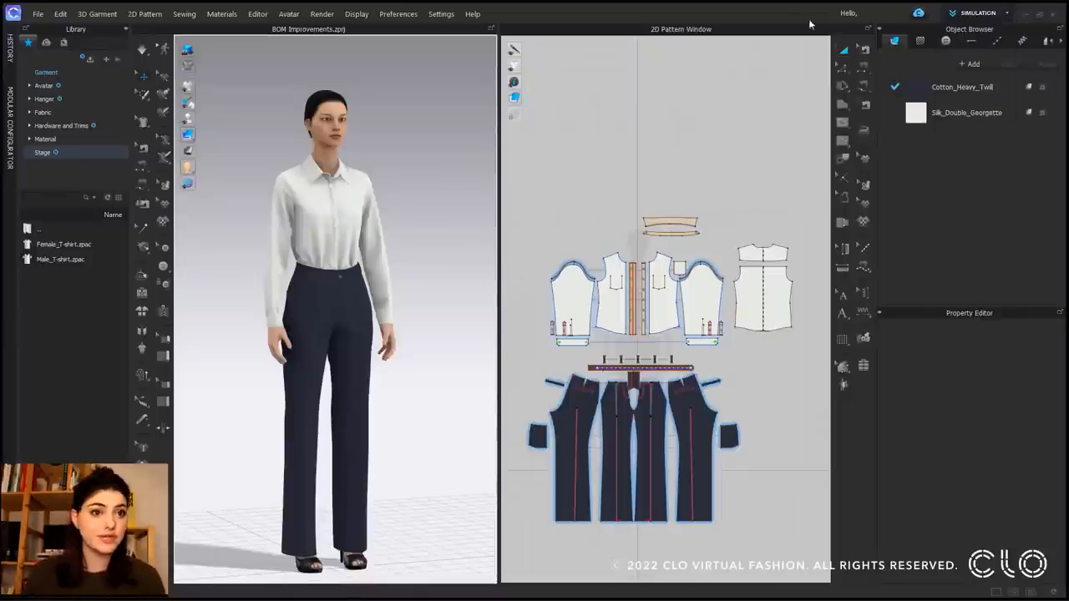
# Step: Open the BOM Editor beside the 3D garment and widen it to show the full cost column
pyautogui.click(258, 14)
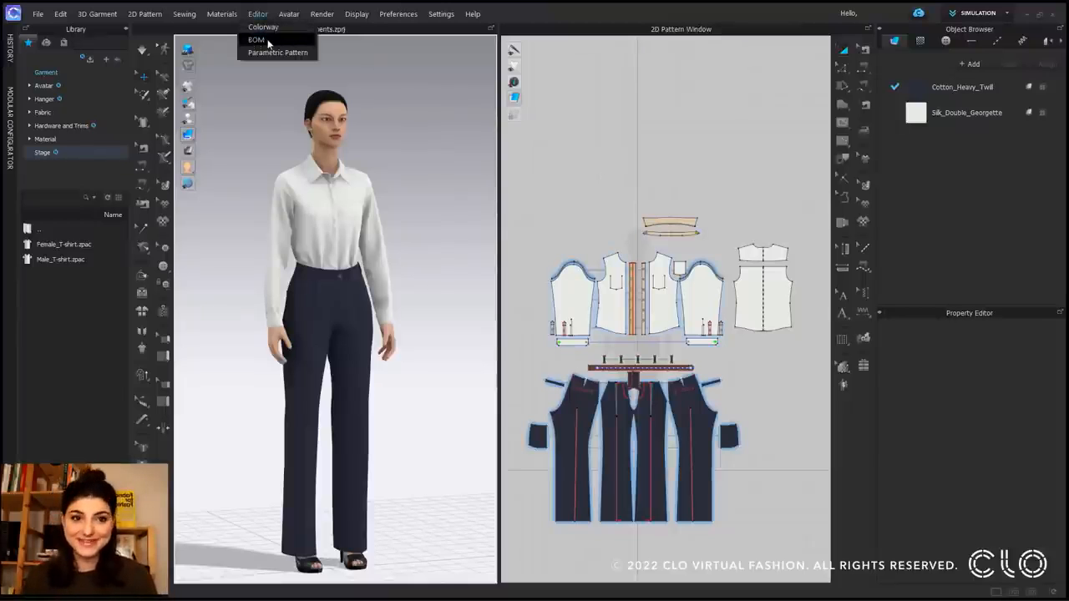
pyautogui.click(267, 40)
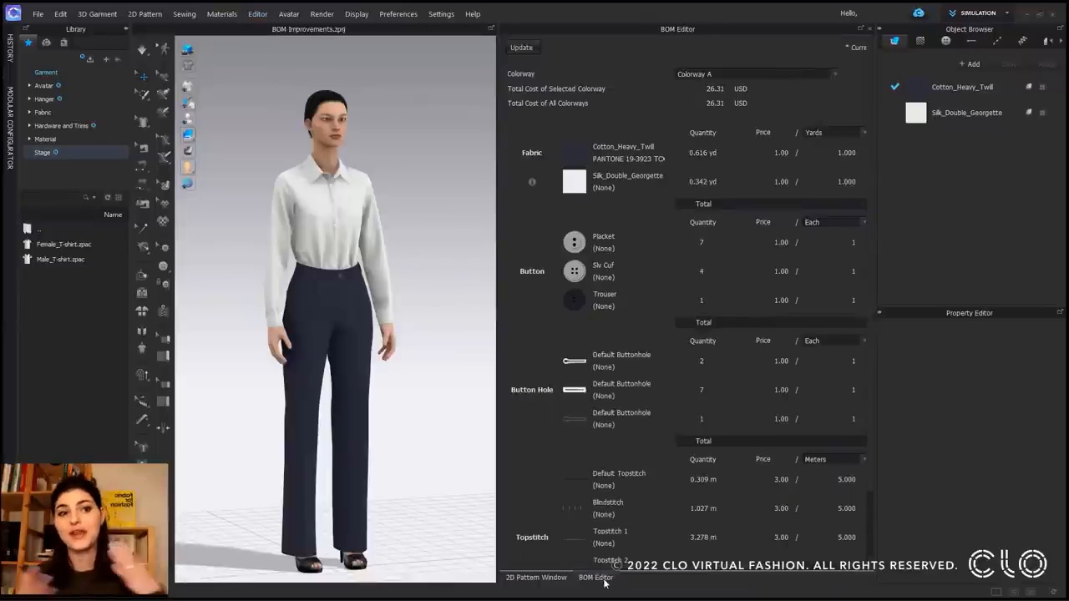
pyautogui.click(535, 577)
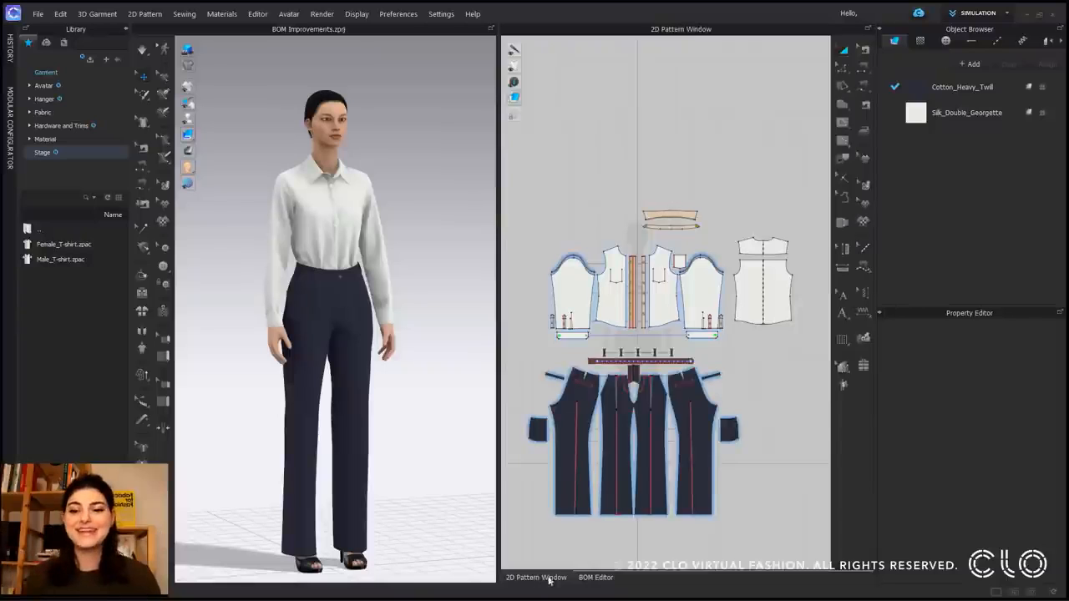
pyautogui.click(591, 580)
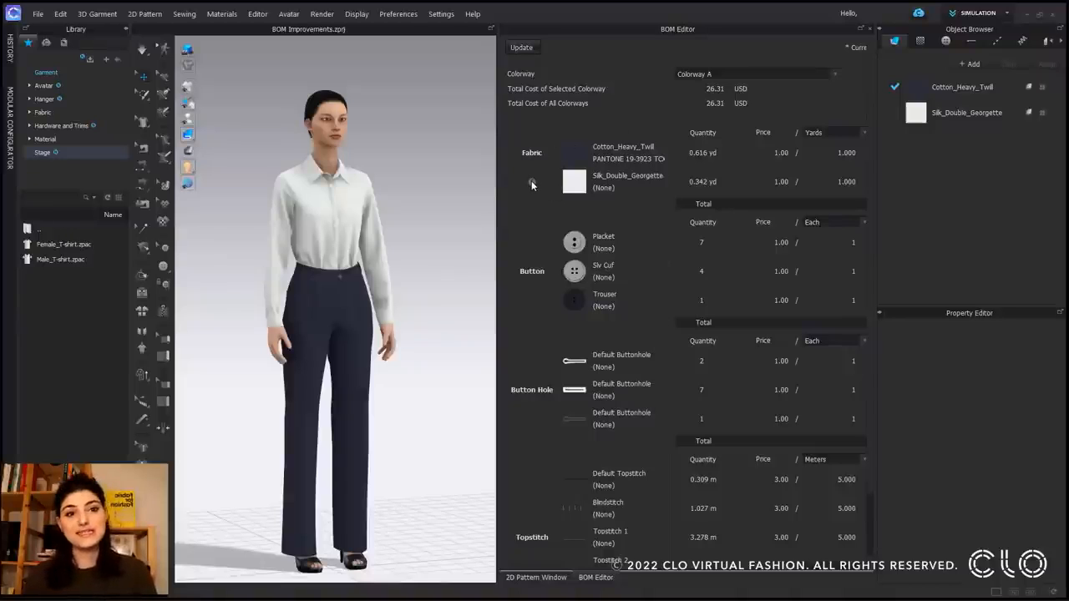
pyautogui.moveTo(531, 183)
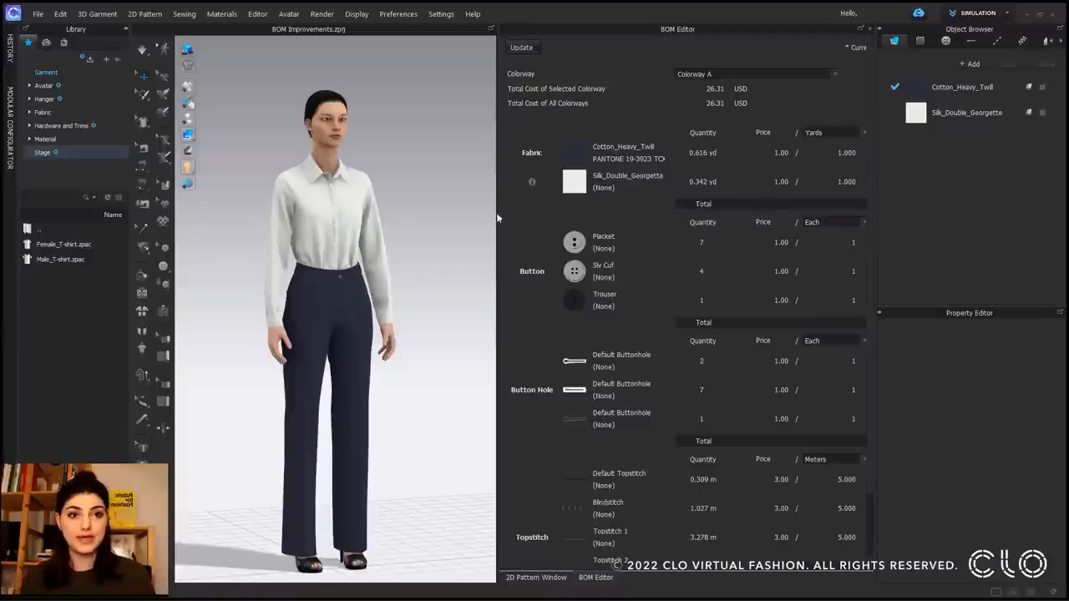
pyautogui.moveTo(493, 213); pyautogui.dragTo(405, 212)
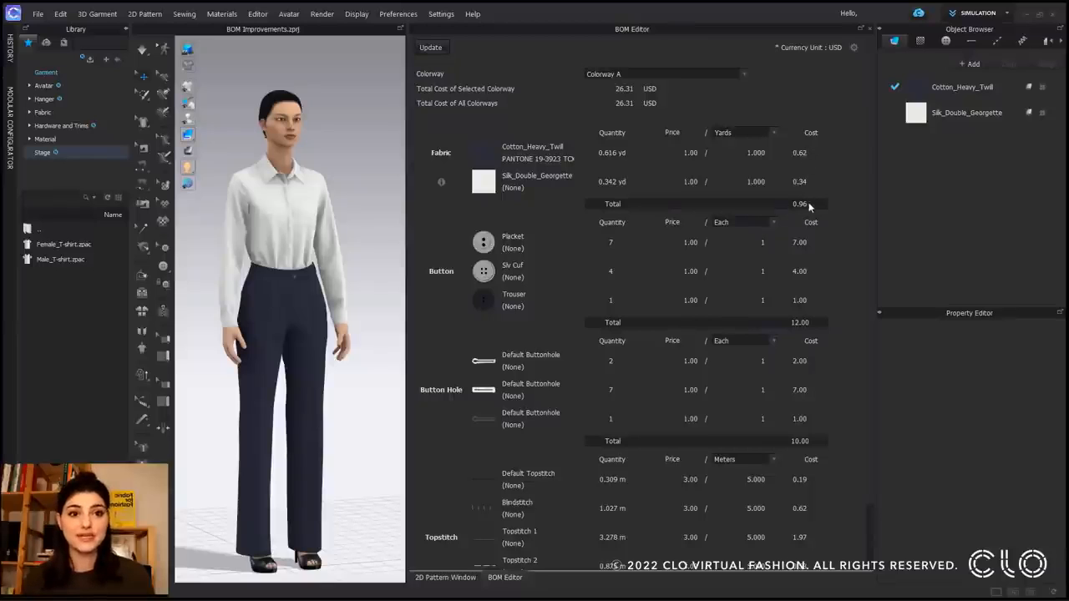
# Step: Switch to Print Layout mode and nest the Cotton_Heavy_Twill patterns
pyautogui.click(1009, 15)
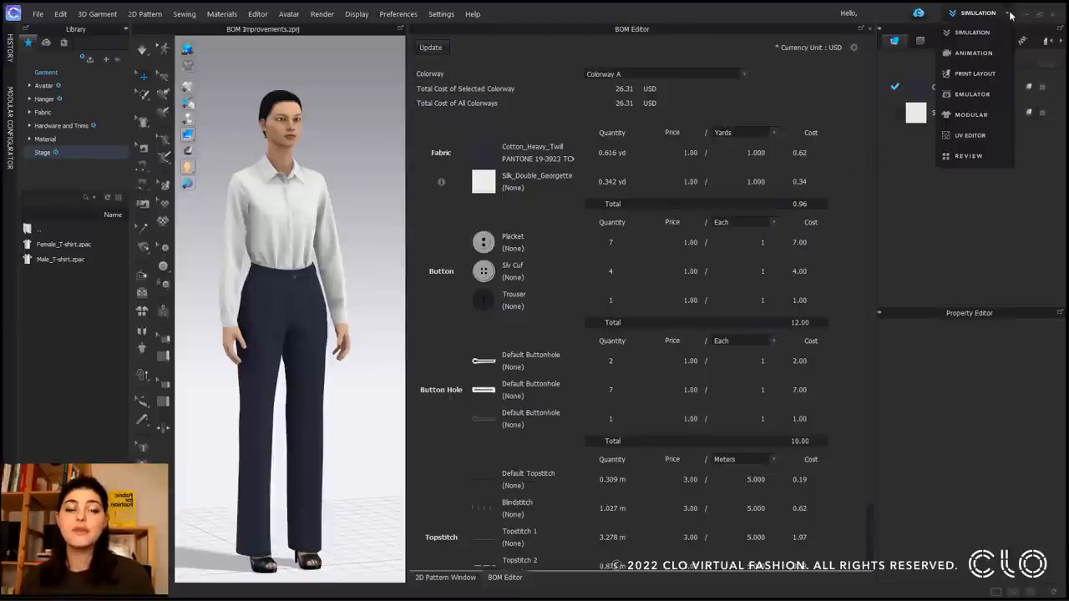
pyautogui.click(970, 74)
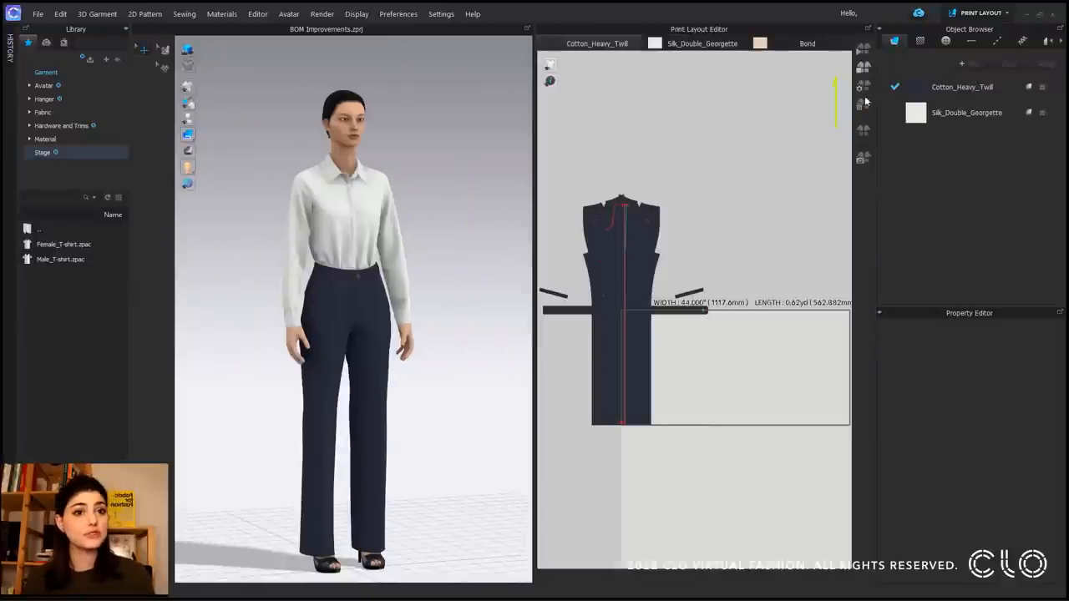
pyautogui.click(862, 52)
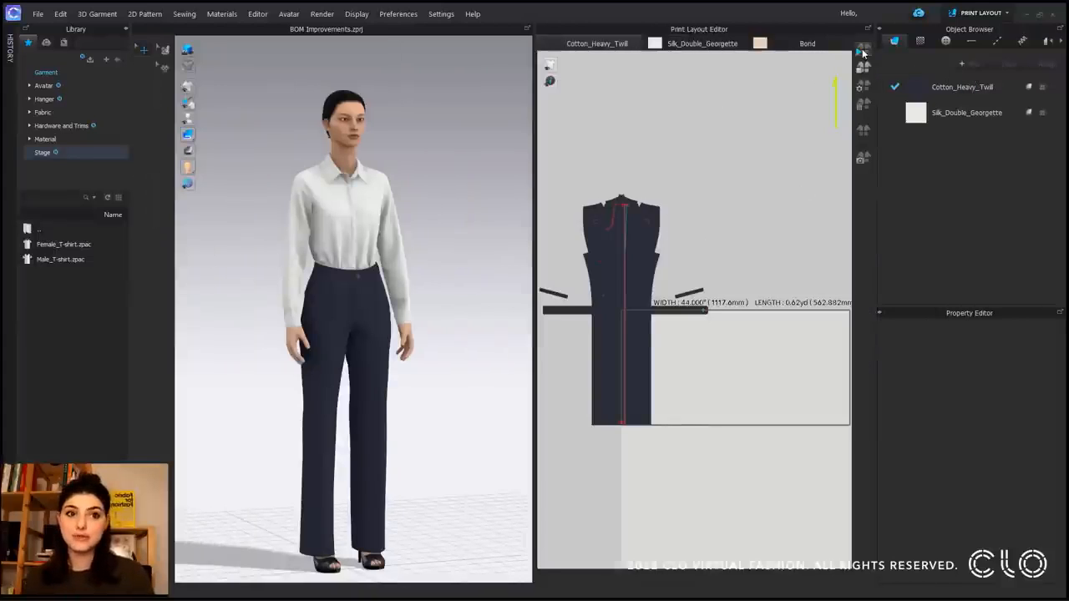
pyautogui.scroll(-3, 750, 184)
pyautogui.moveTo(750, 183)
pyautogui.mouseDown(button='middle')
pyautogui.moveTo(720, 211)
pyautogui.moveTo(703, 212)
pyautogui.moveTo(703, 200)
pyautogui.mouseUp(button='middle')
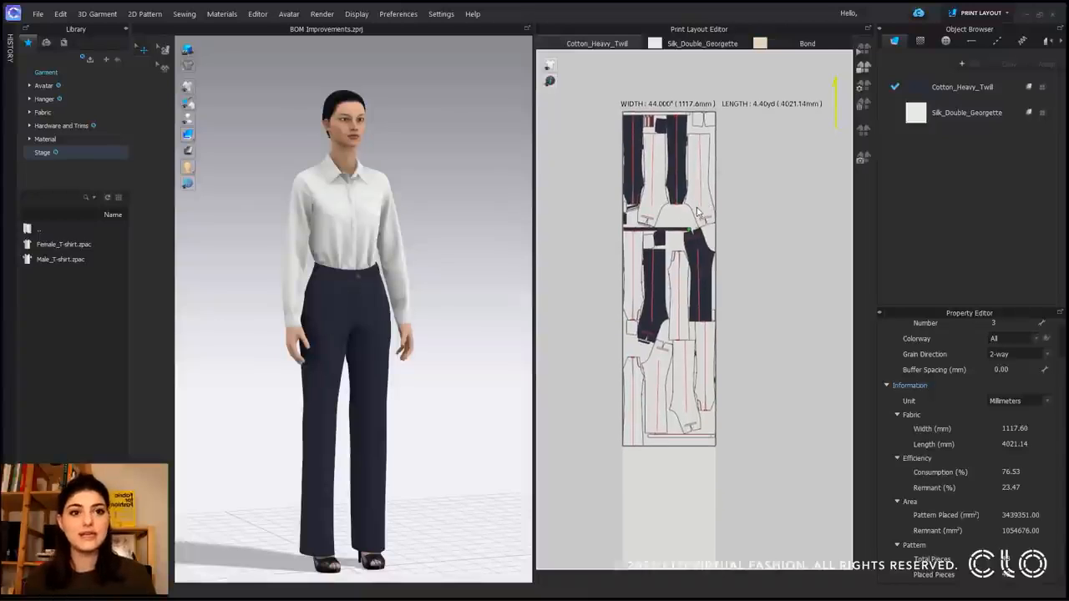
# Step: Return to Simulation mode and update the bill of materials in the BOM Editor
pyautogui.click(1007, 14)
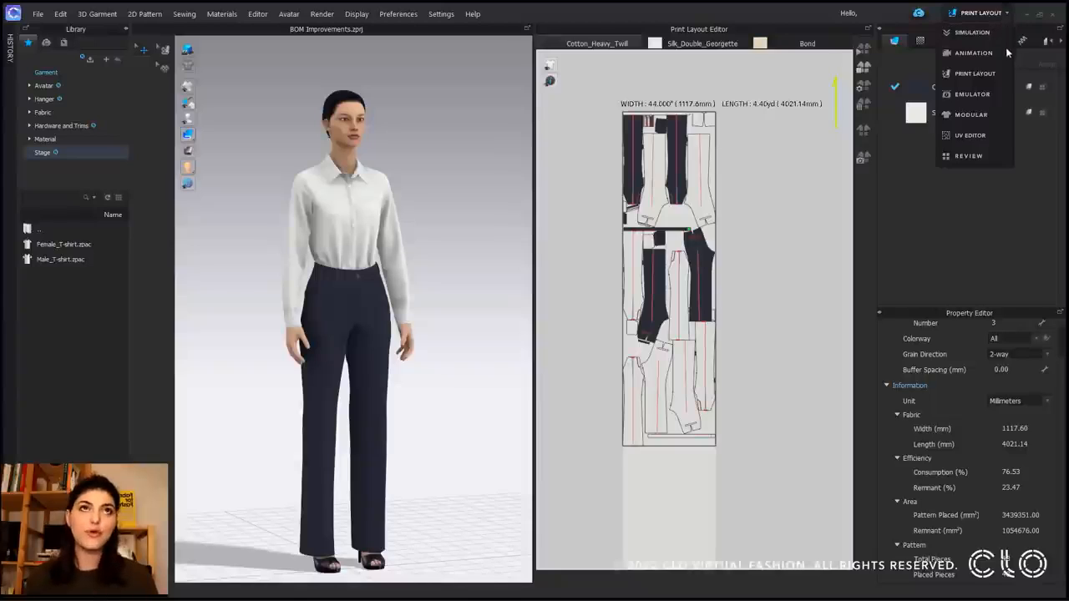
pyautogui.click(979, 33)
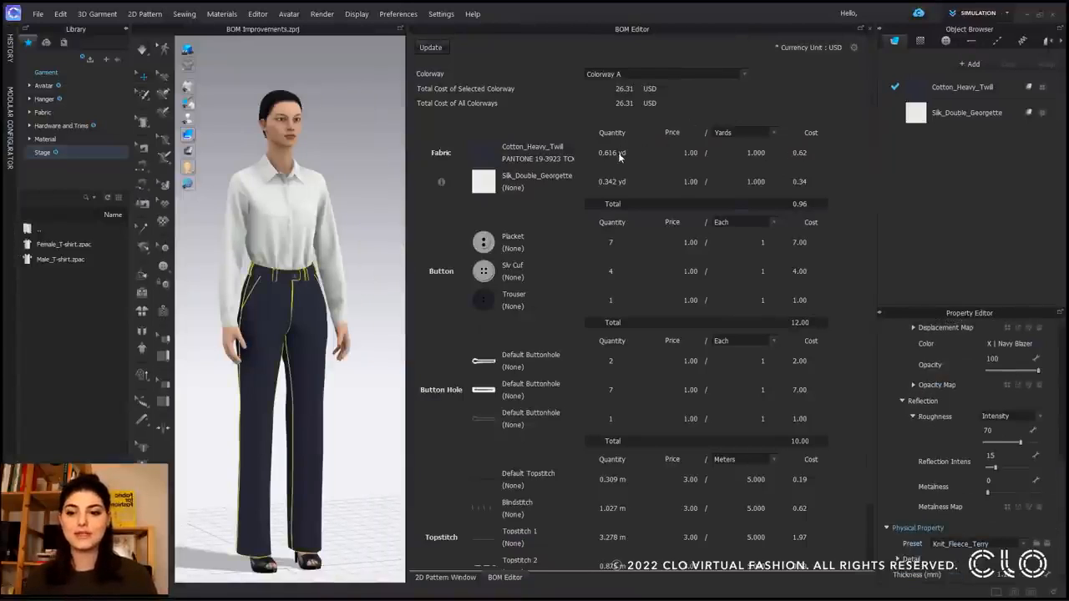
pyautogui.click(432, 47)
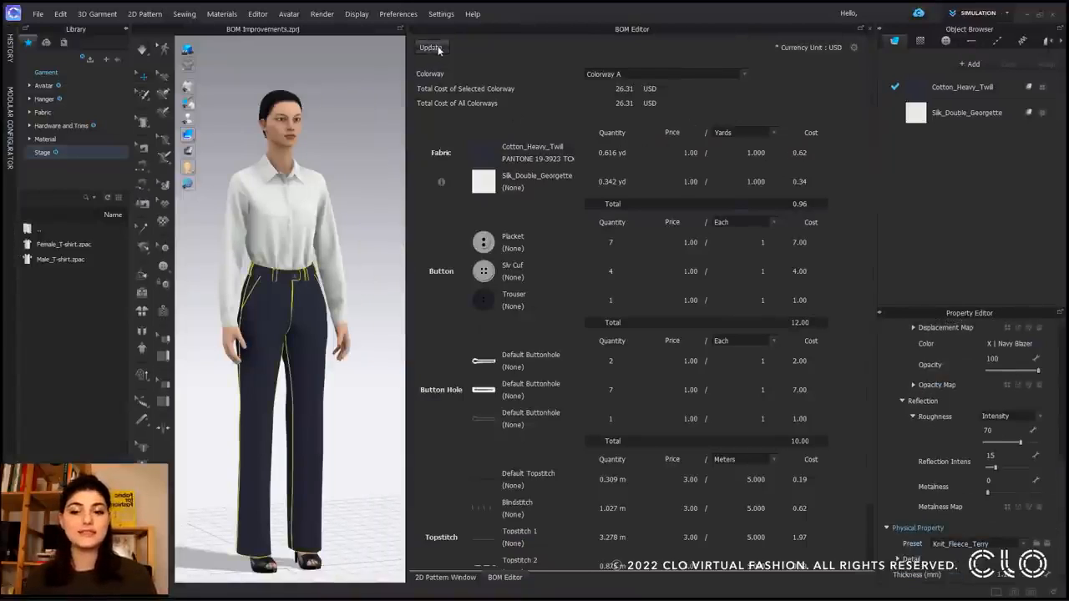
# Step: Refresh the Cotton_Heavy_Twill quantity and costs for Colorway A in the BOM Editor
pyautogui.click(434, 48)
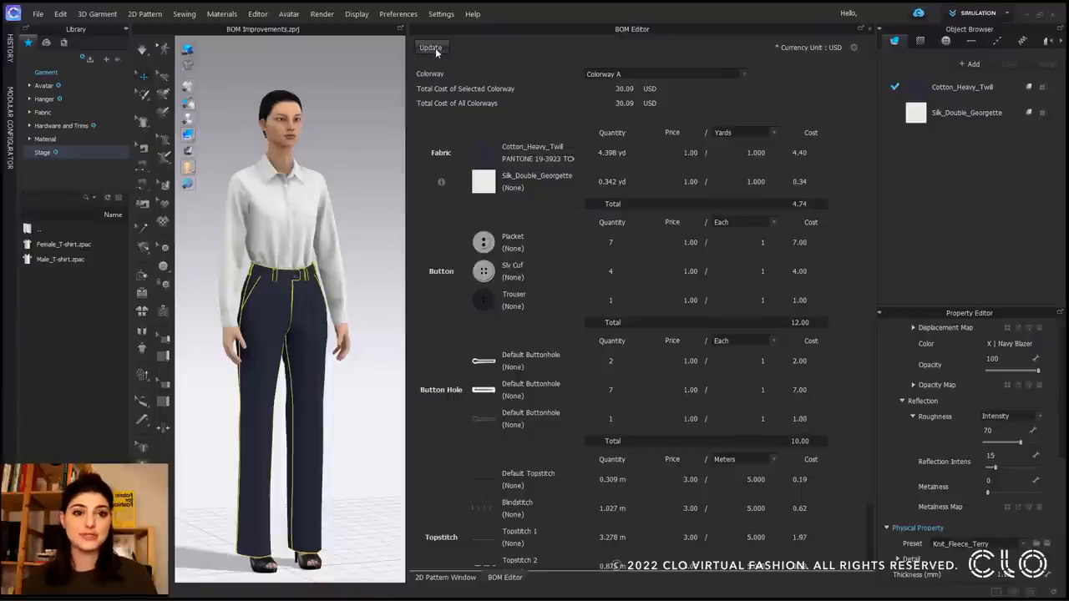
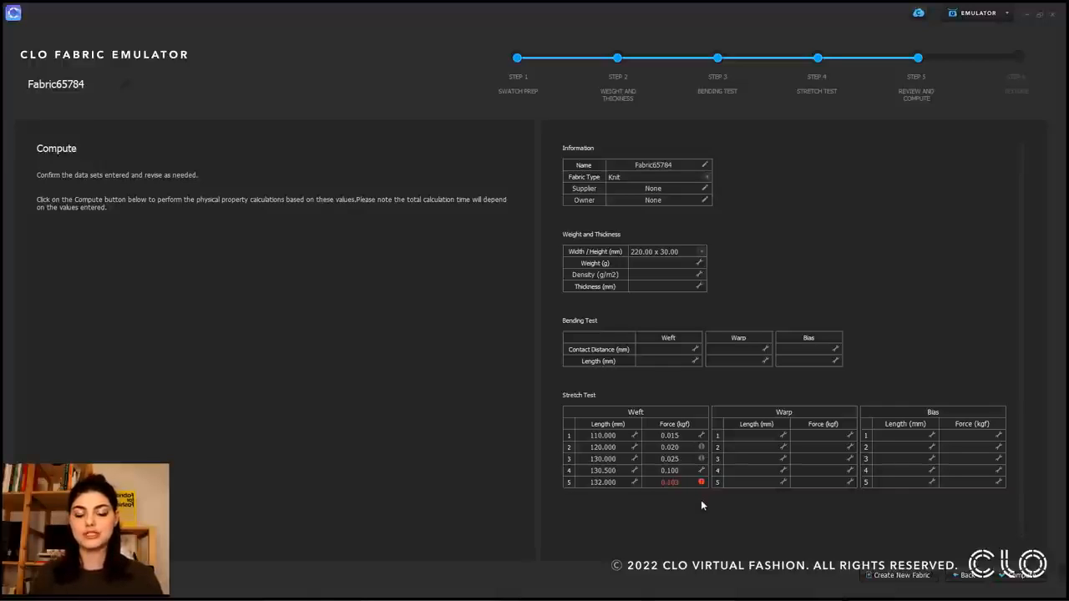
# Step: Inspect the notes on the weft force entries of the stretch test in the Fabric Emulator's Review and Compute stage
pyautogui.moveTo(706, 451)
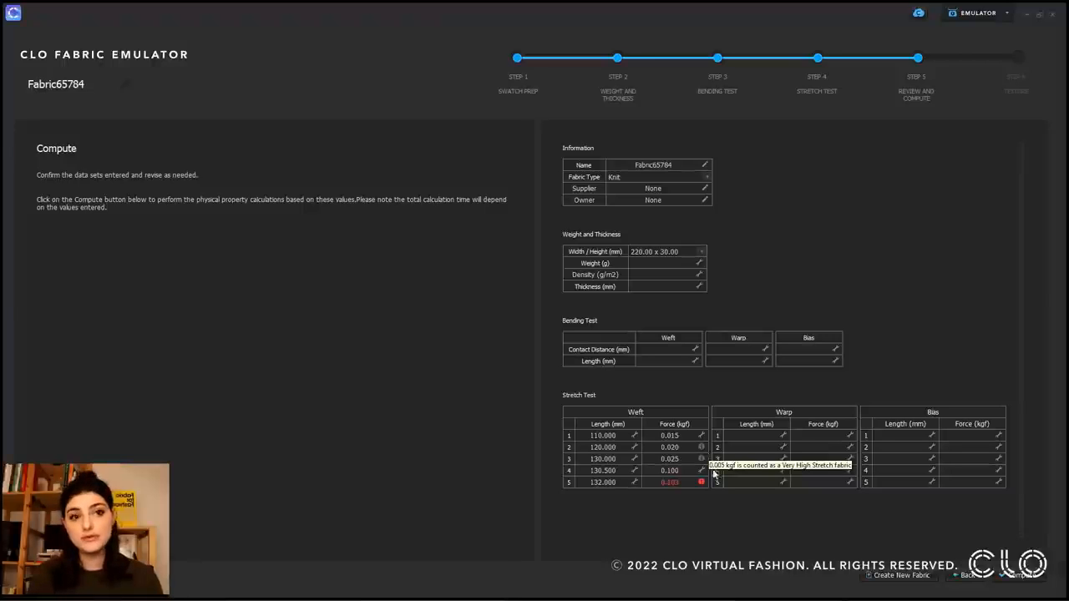
pyautogui.moveTo(701, 483)
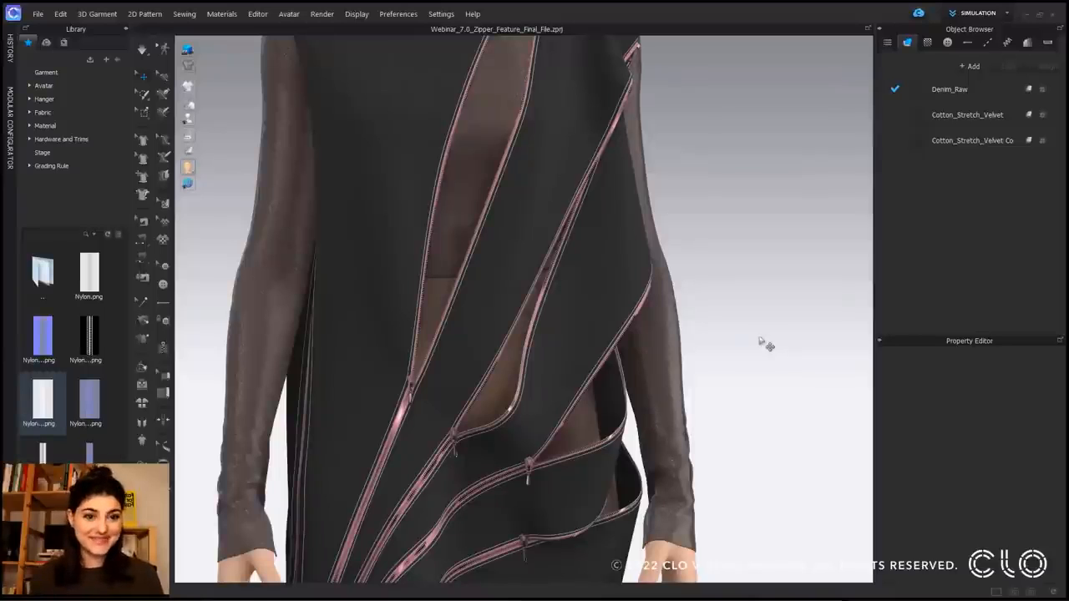
# Step: Set the teeth color of the uppermost diagonal zipper on the dress to red F50000
pyautogui.click(405, 429)
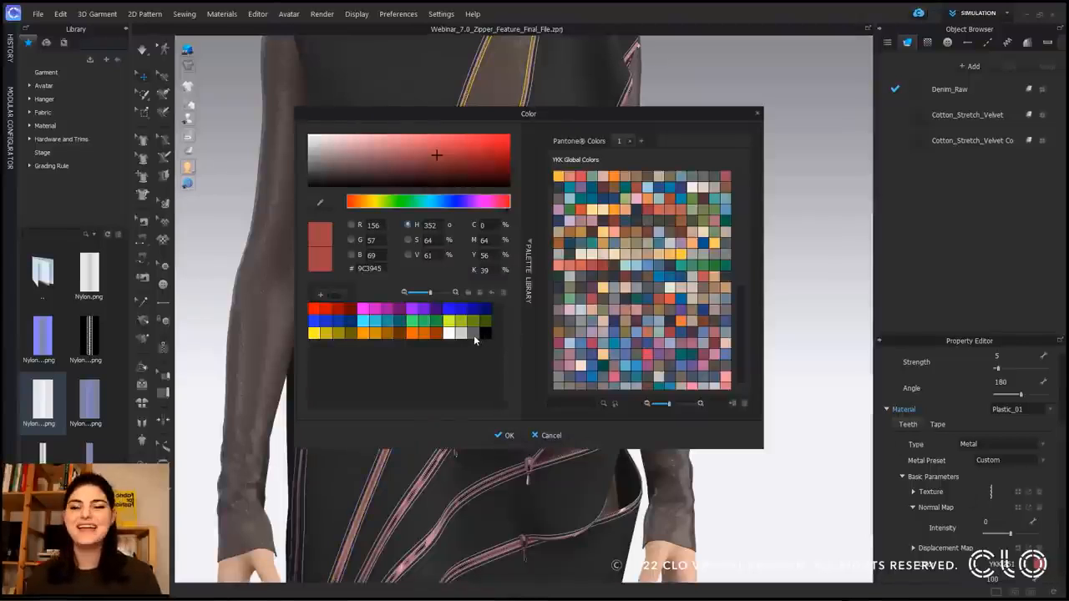
pyautogui.click(313, 309)
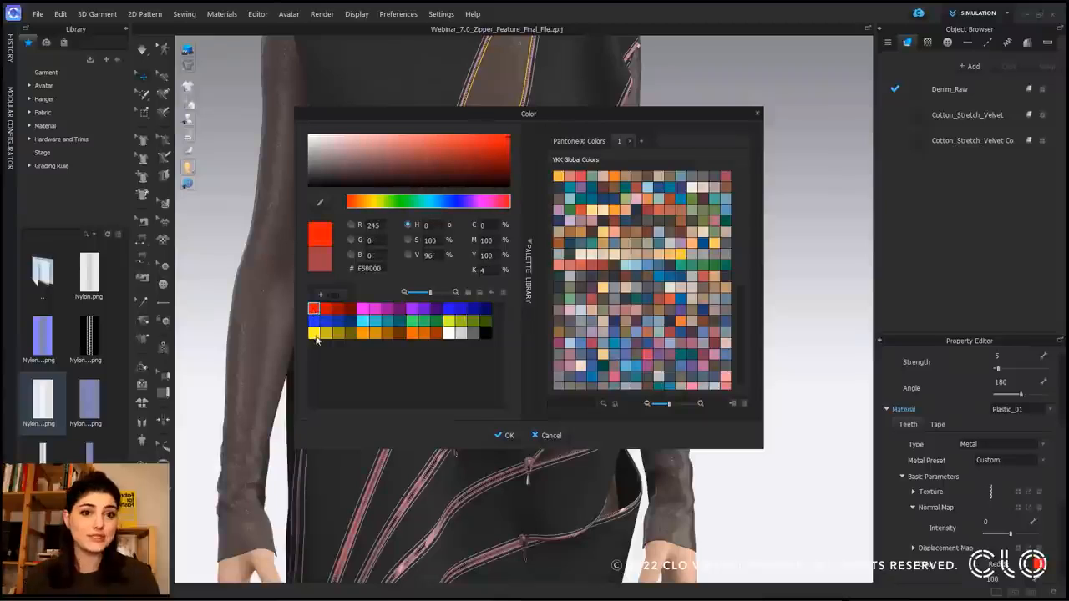
pyautogui.click(506, 435)
# Step: Try yellow on the same zipper's tape, settle on black 000000 and deselect the zipper
pyautogui.click(938, 424)
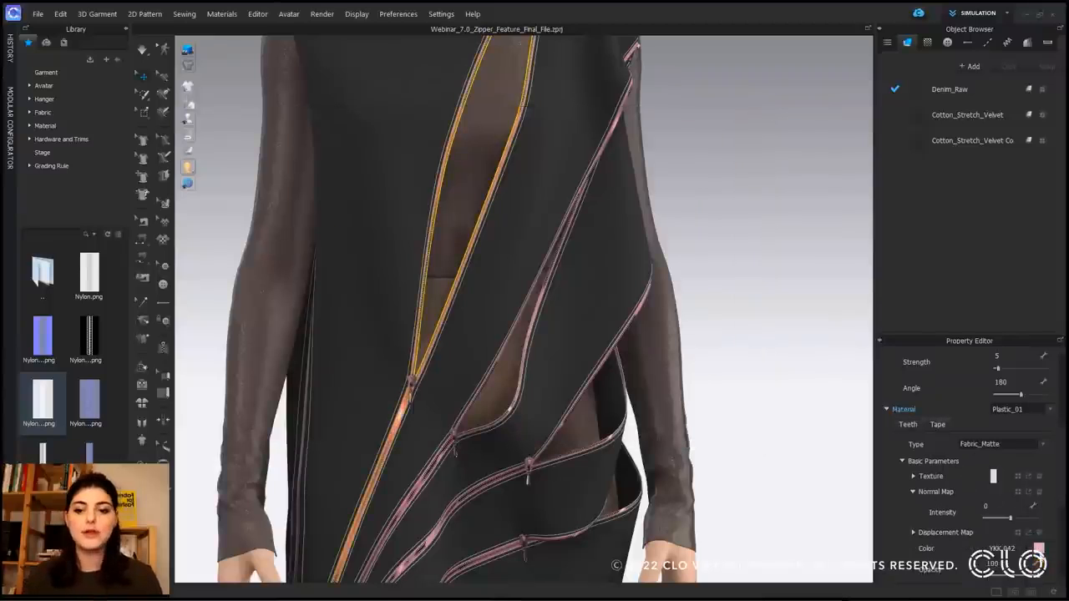
pyautogui.click(1037, 549)
pyautogui.click(314, 333)
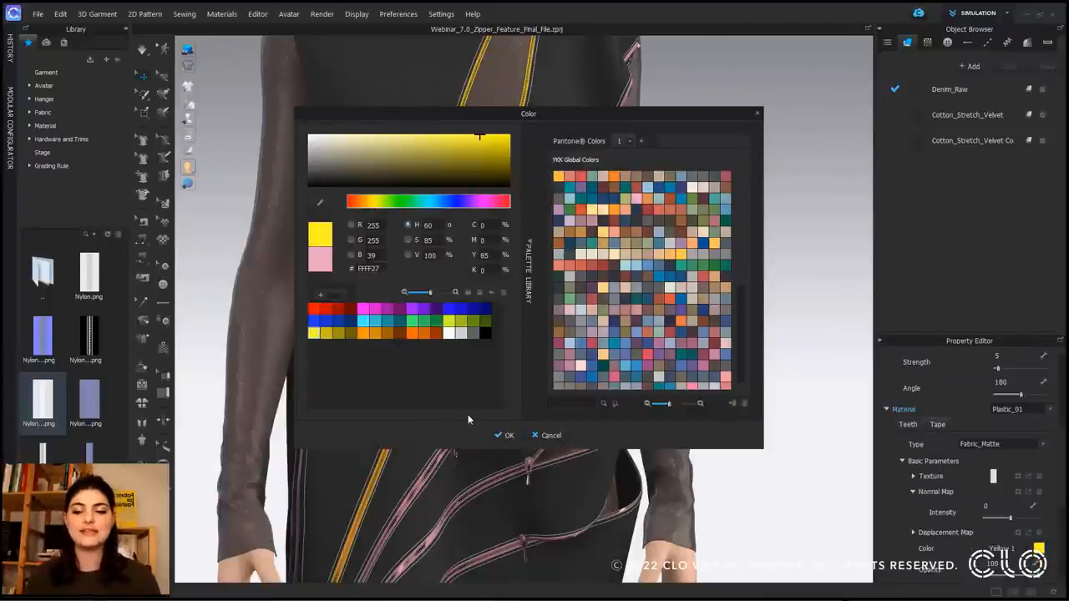
pyautogui.click(485, 333)
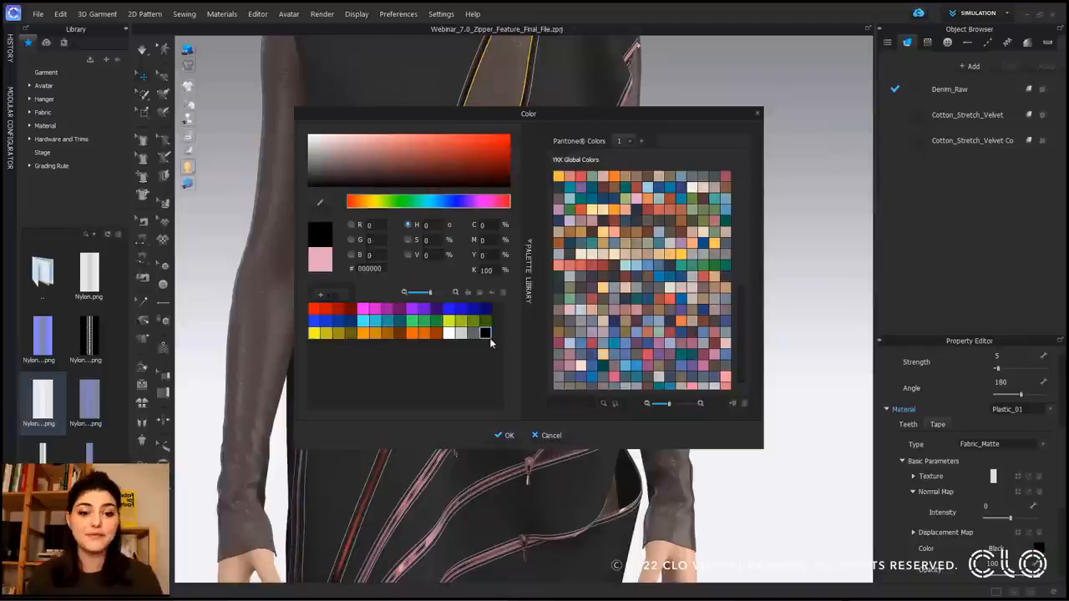
pyautogui.click(503, 435)
pyautogui.click(704, 338)
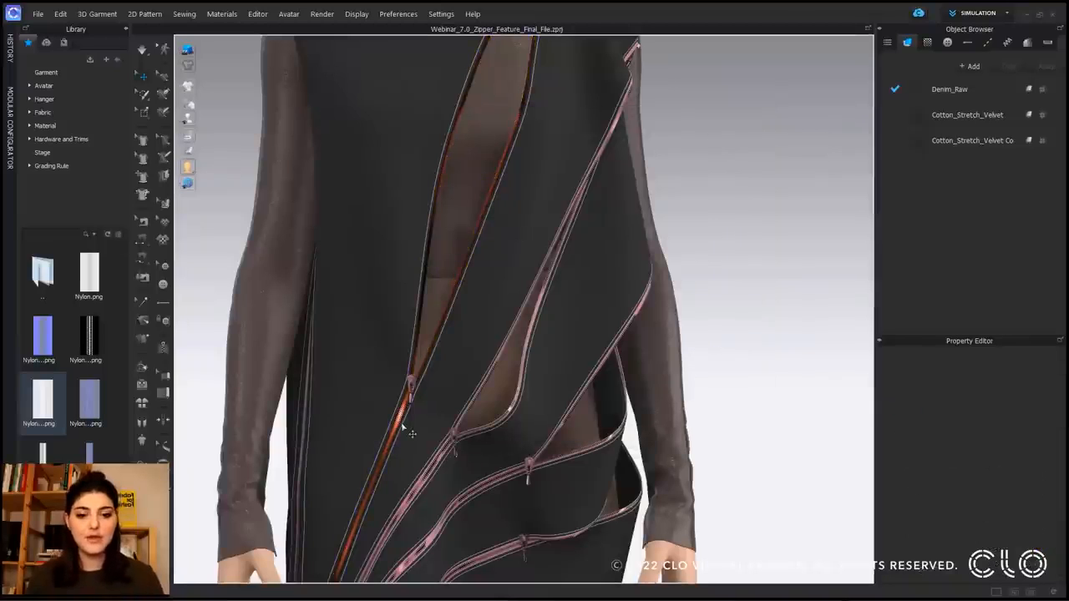
# Step: Apply the Nylon tape texture and its matching normal map to the tape of the second diagonal zipper
pyautogui.click(441, 466)
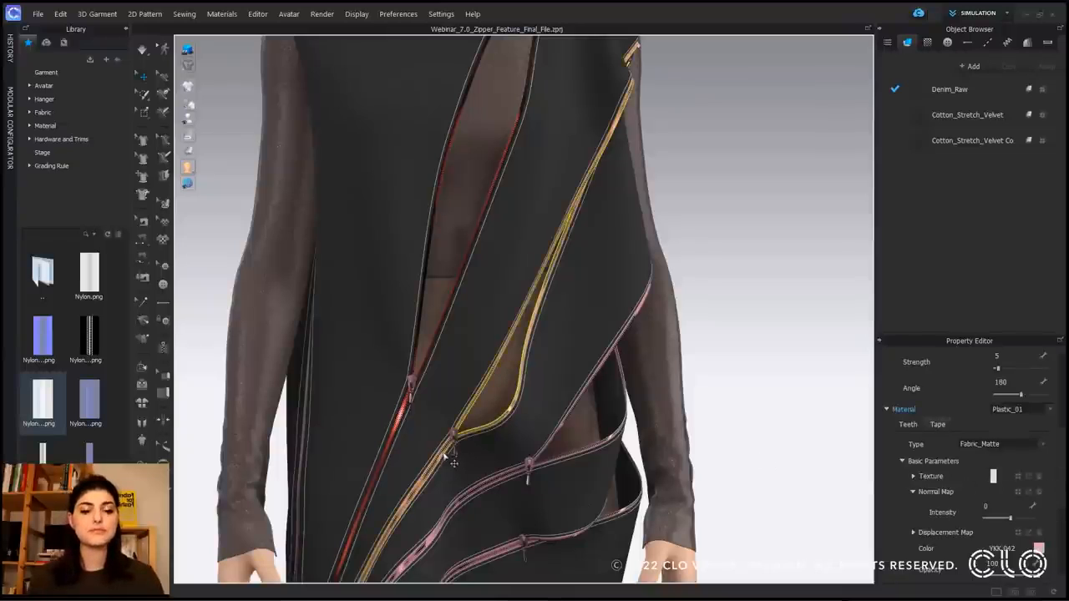
pyautogui.moveTo(43, 469)
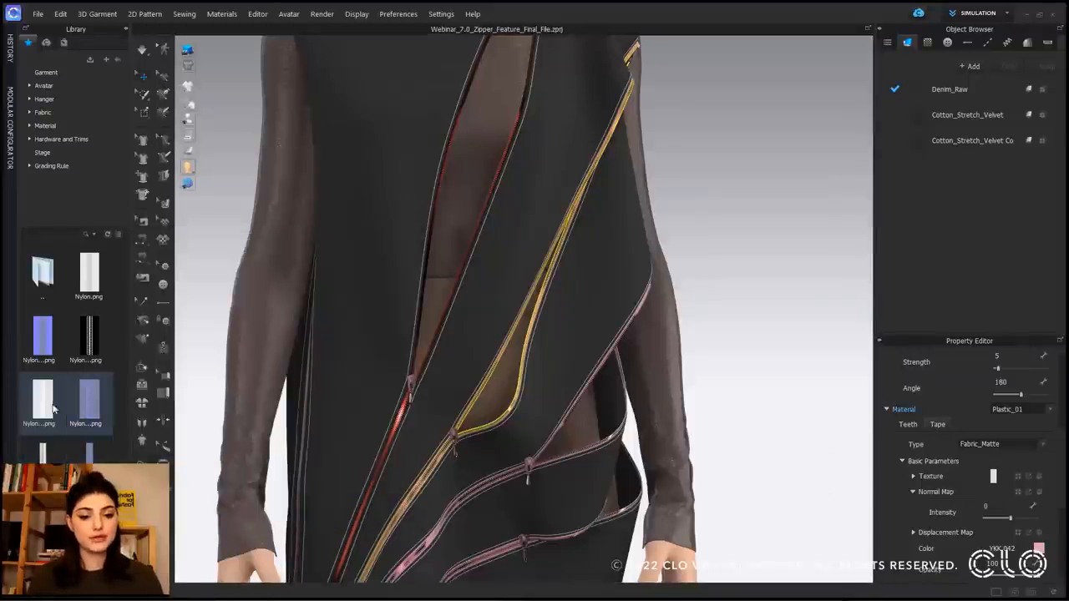
pyautogui.moveTo(48, 407); pyautogui.dragTo(995, 482)
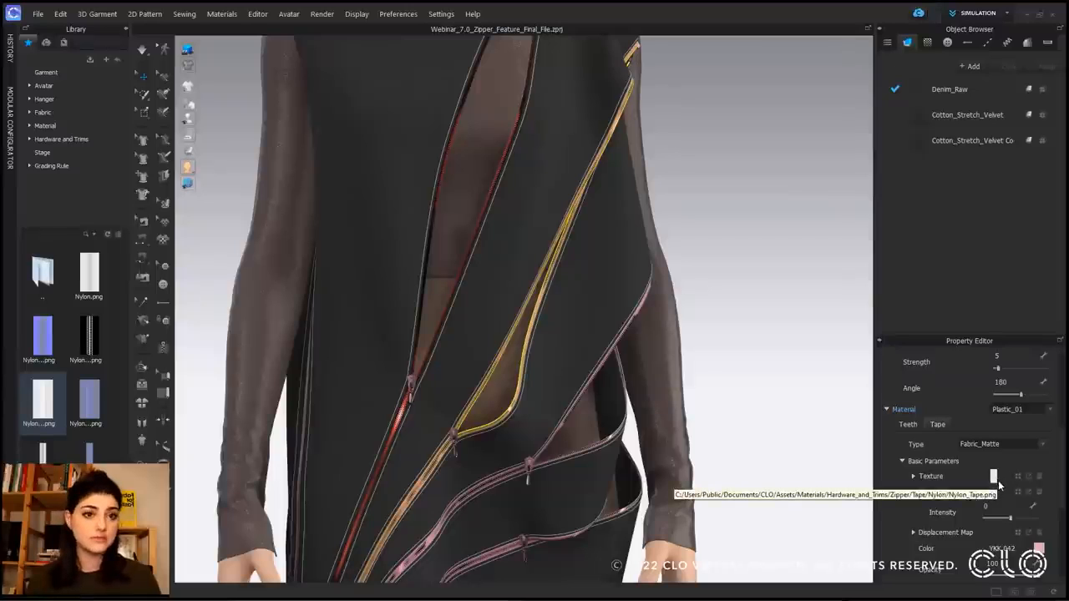
pyautogui.moveTo(90, 395); pyautogui.dragTo(999, 494)
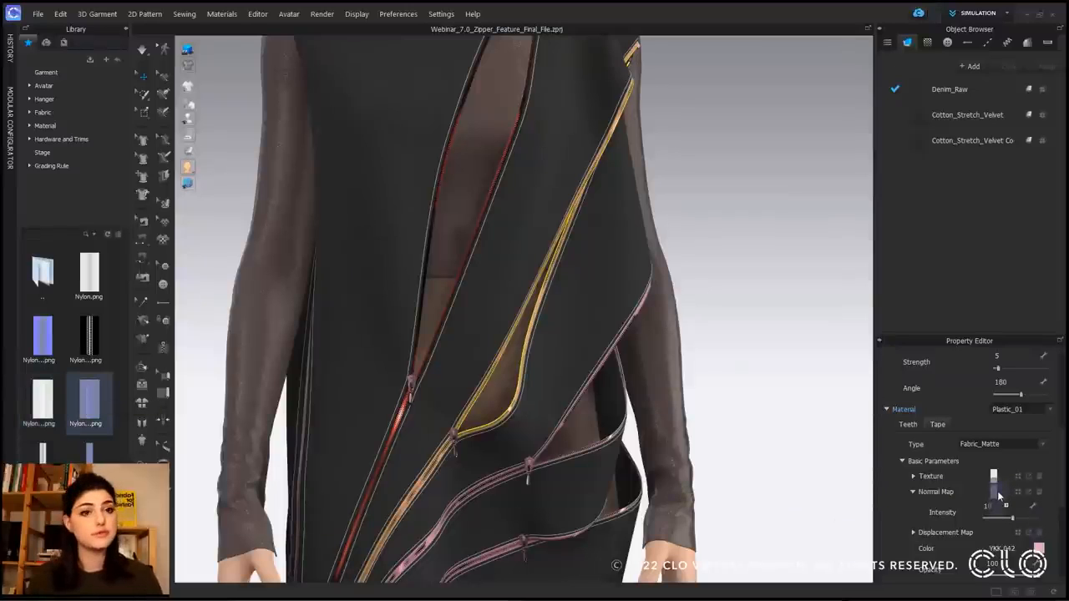
# Step: Apply the Nylon teeth texture to the second zipper's teeth and deselect the zipper
pyautogui.click(913, 425)
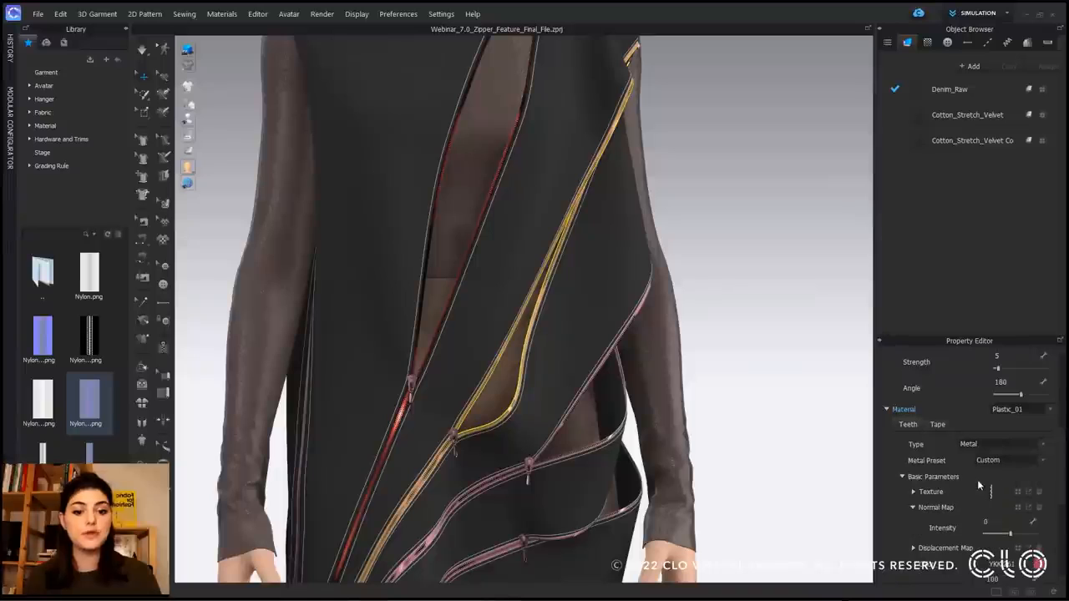
pyautogui.moveTo(42, 454); pyautogui.dragTo(991, 494)
pyautogui.click(777, 330)
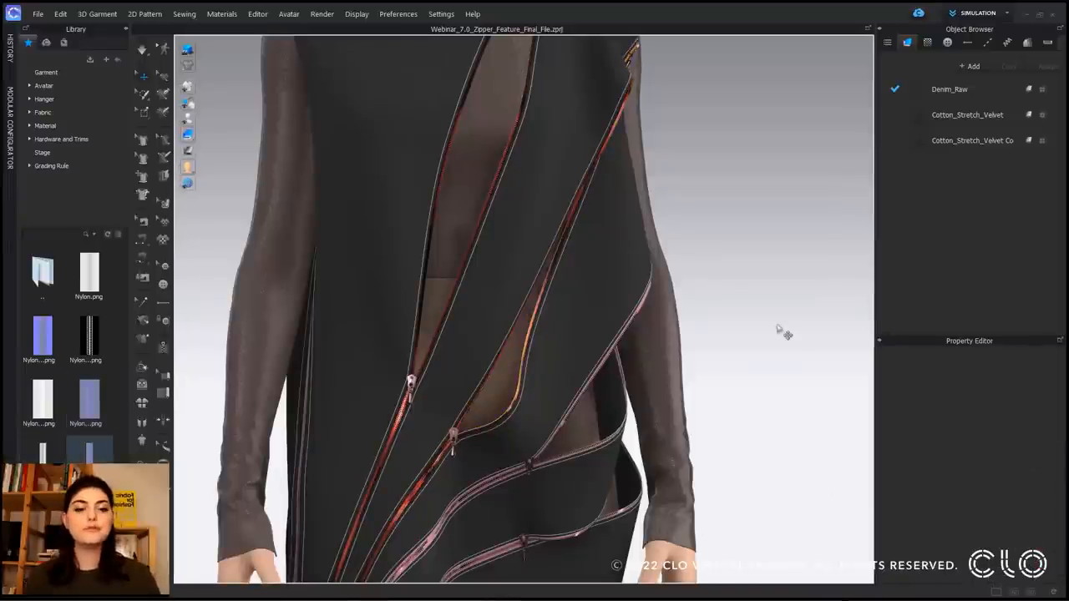
# Step: Apply the Plastic_01 tape texture to the third zipper's tape and the Plastic_01_Teeth.png texture to its teeth
pyautogui.click(500, 482)
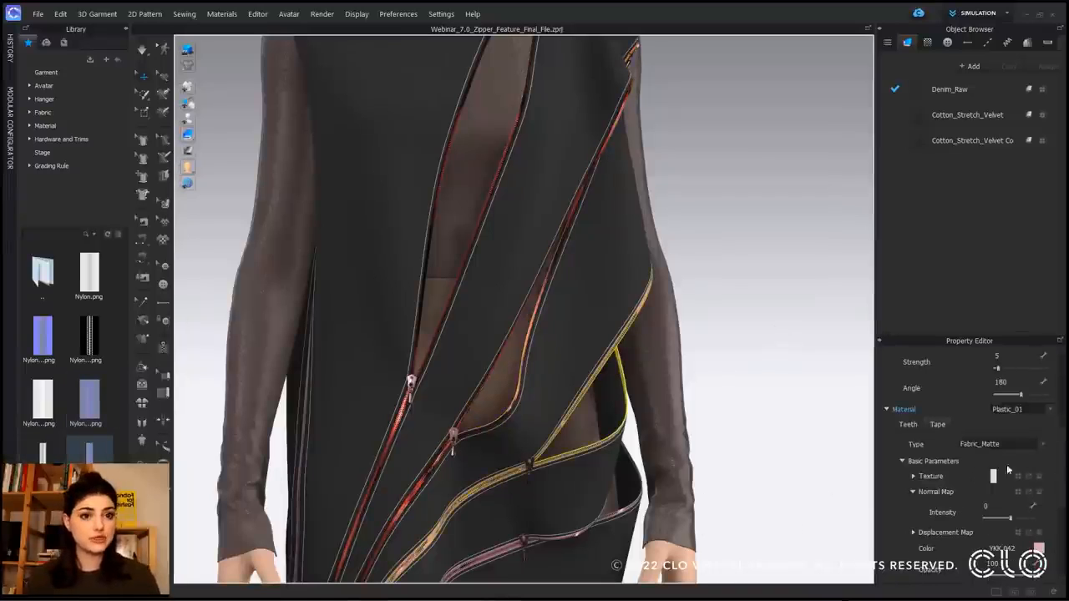
pyautogui.doubleClick(42, 271)
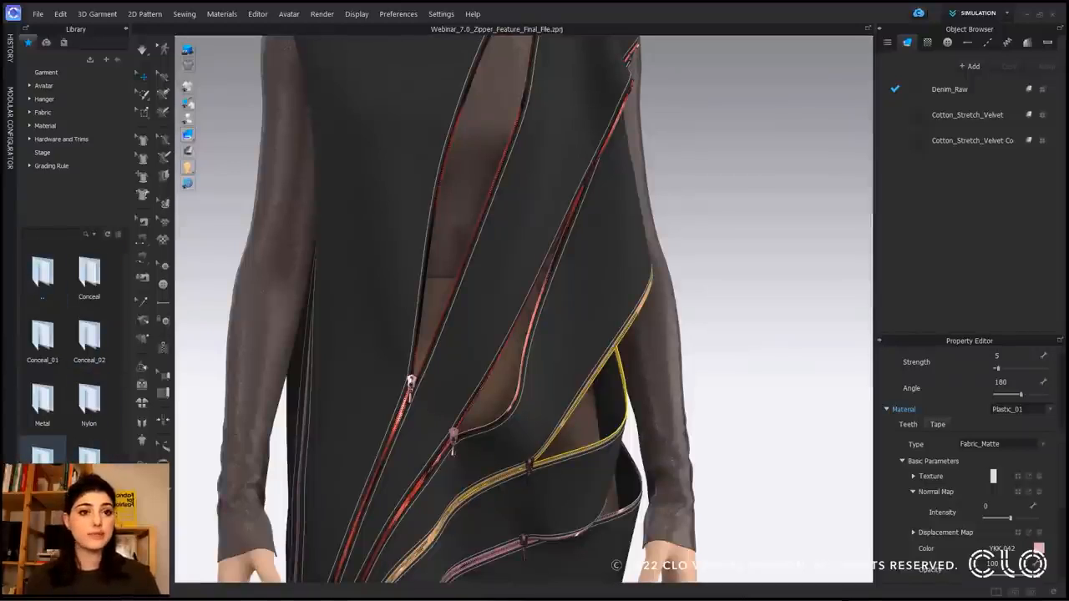
pyautogui.scroll(-3, 89, 451)
pyautogui.scroll(3, 44, 461)
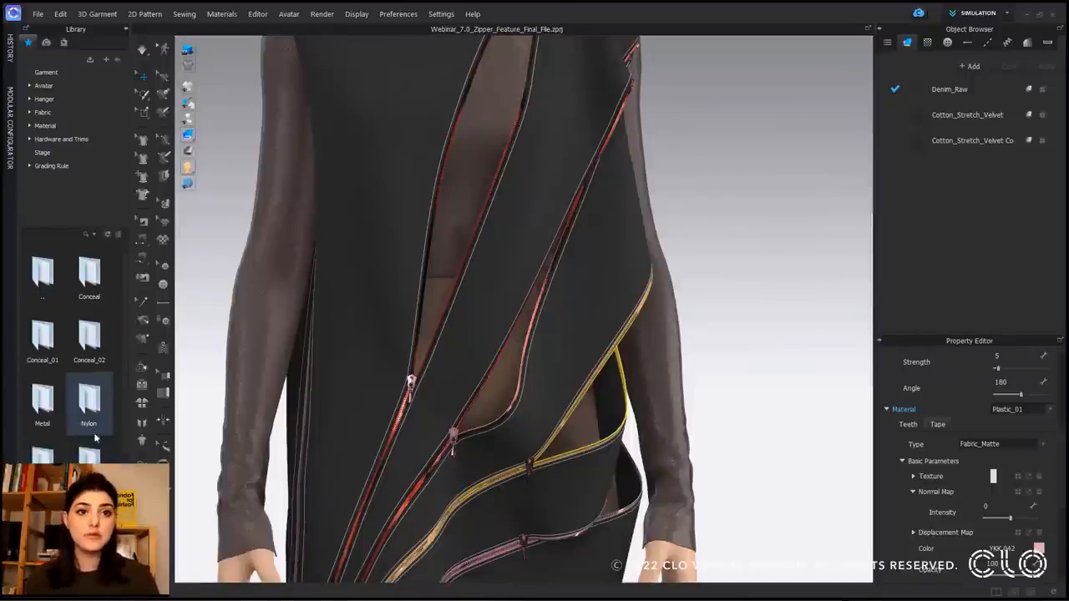
pyautogui.doubleClick(90, 458)
pyautogui.moveTo(43, 457); pyautogui.dragTo(993, 487)
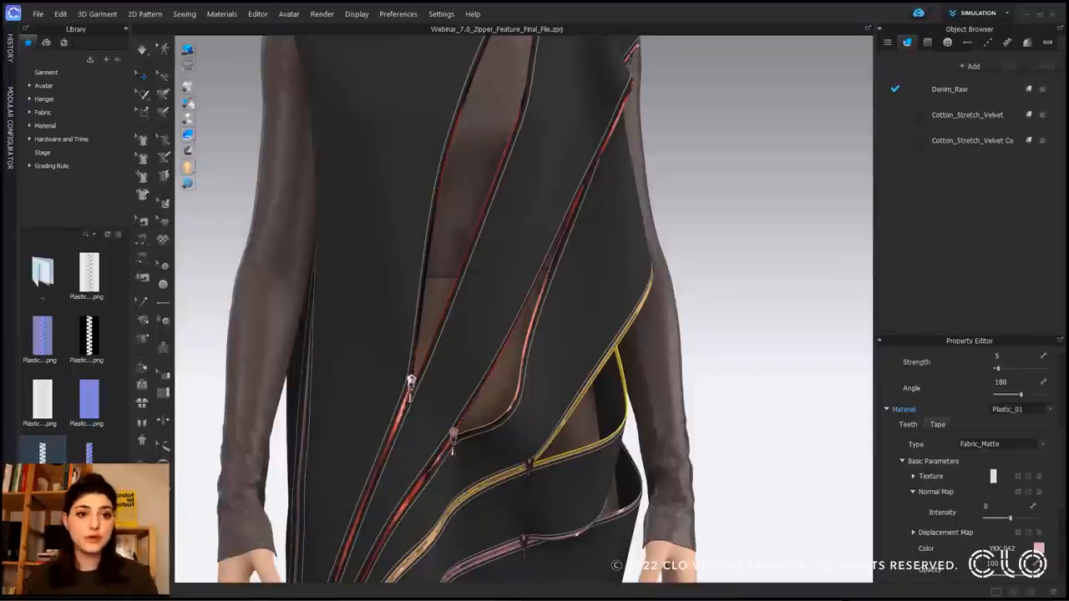
pyautogui.moveTo(44, 398)
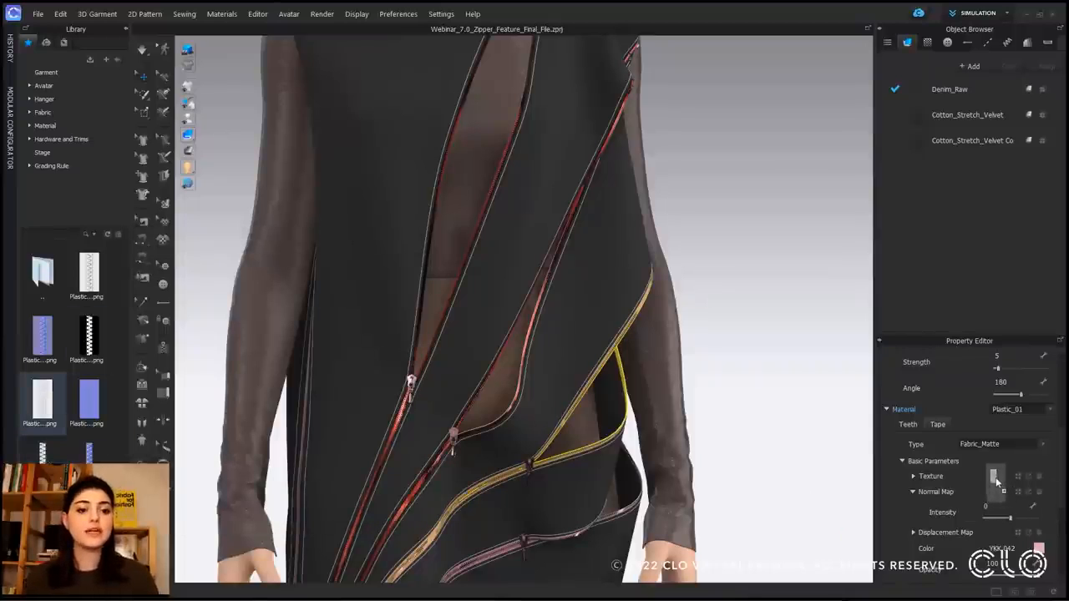
pyautogui.click(907, 425)
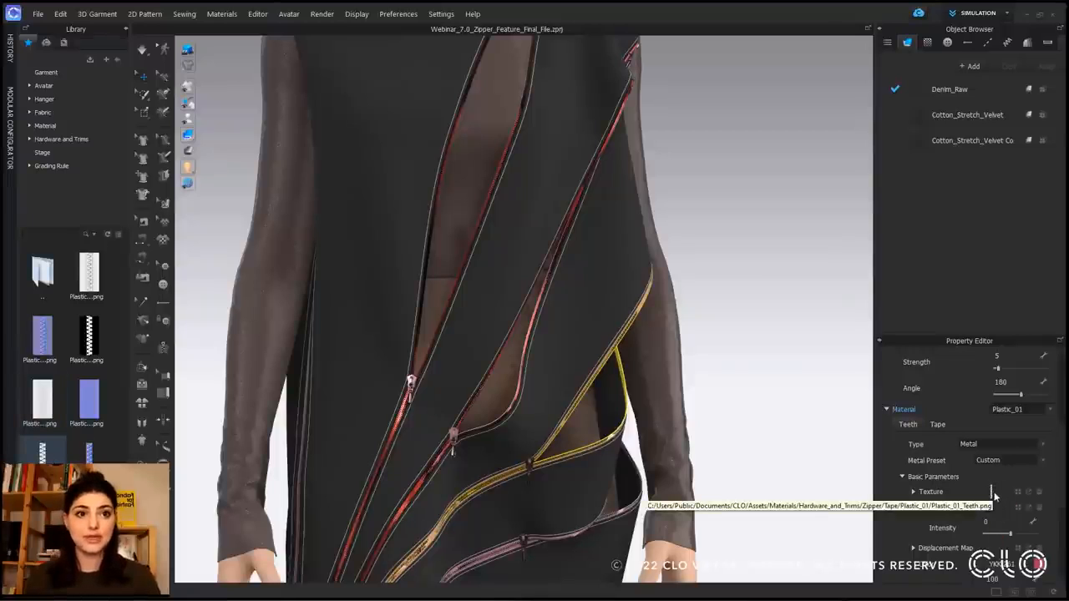
# Step: Find the plastic zipper images in the library and apply the teeth texture to the lowest zipper's teeth
pyautogui.click(556, 540)
pyautogui.moveTo(753, 455); pyautogui.dragTo(751, 350, button='right')
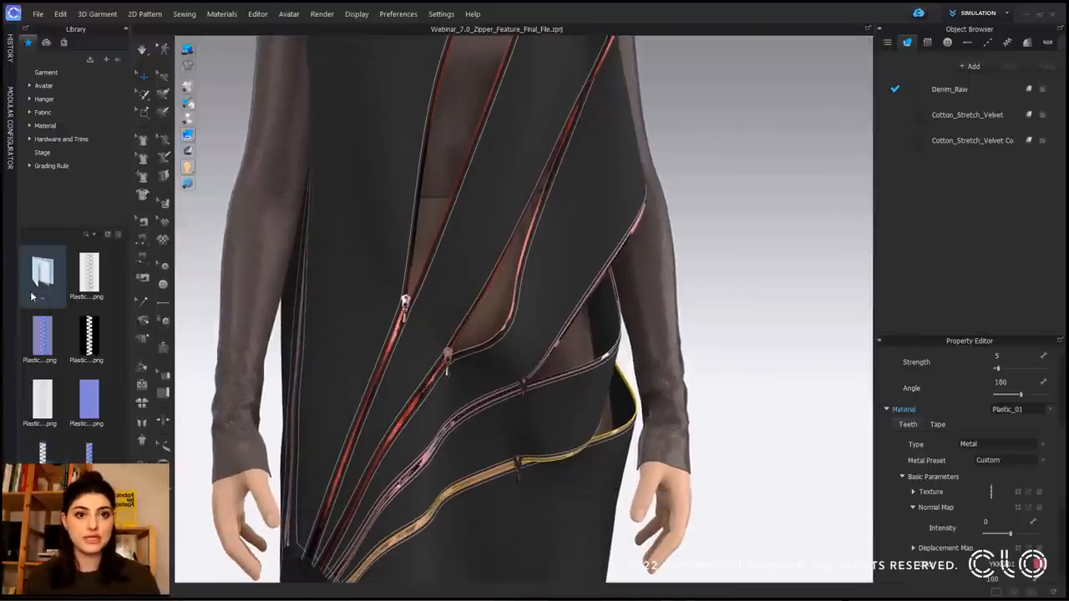
pyautogui.doubleClick(50, 262)
pyautogui.scroll(-3, 88, 457)
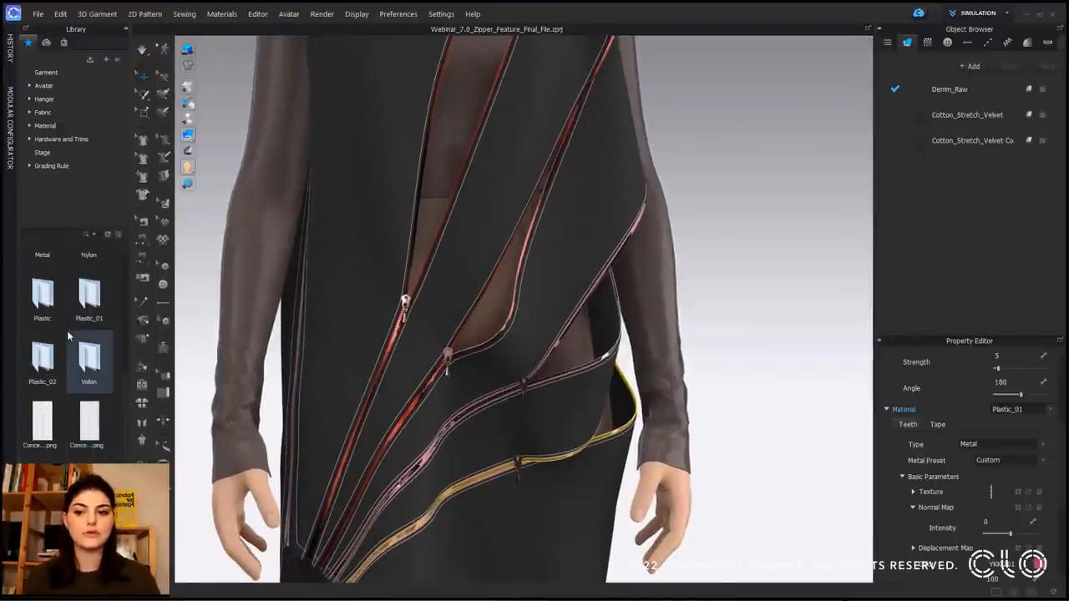
pyautogui.doubleClick(51, 258)
pyautogui.moveTo(53, 320)
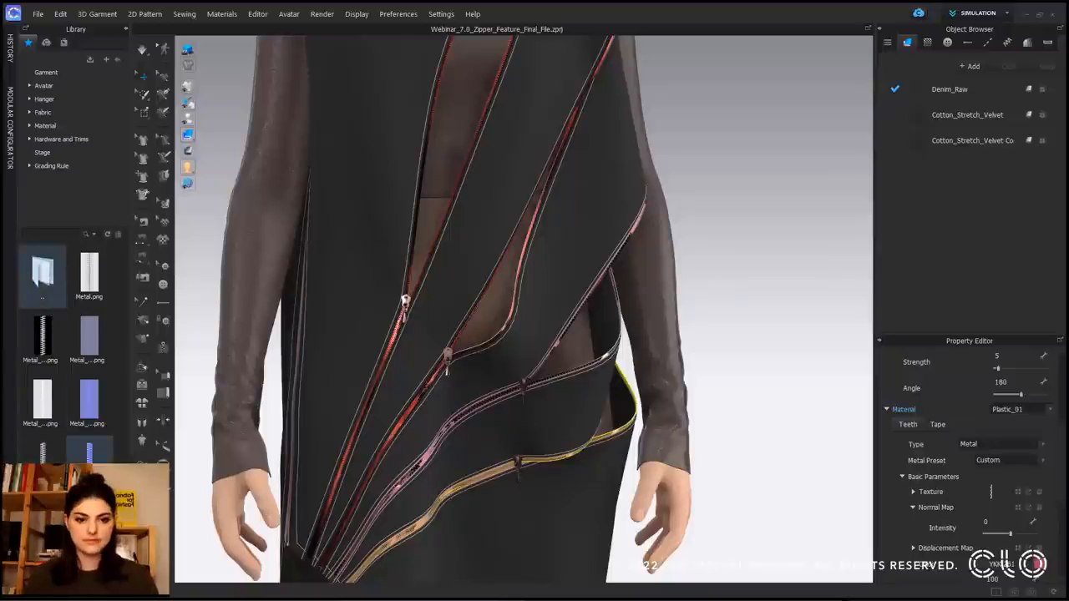
pyautogui.doubleClick(46, 305)
pyautogui.doubleClick(45, 300)
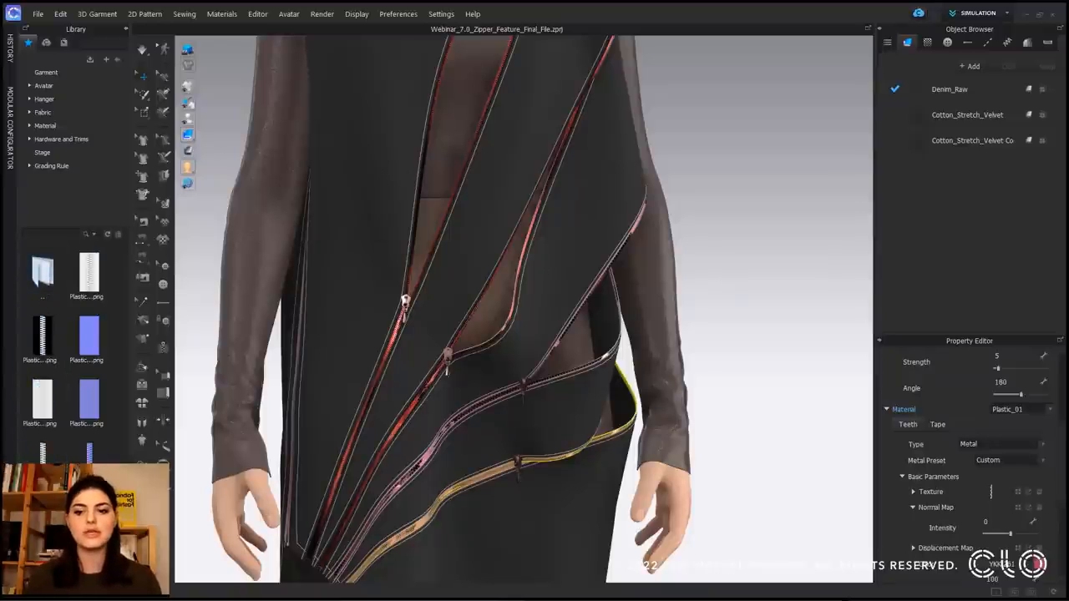
pyautogui.moveTo(43, 451); pyautogui.dragTo(991, 491)
# Step: Apply the plastic tape texture to the lowest zipper's tape and set the tape's material type to Fabric_Shiny
pyautogui.click(937, 425)
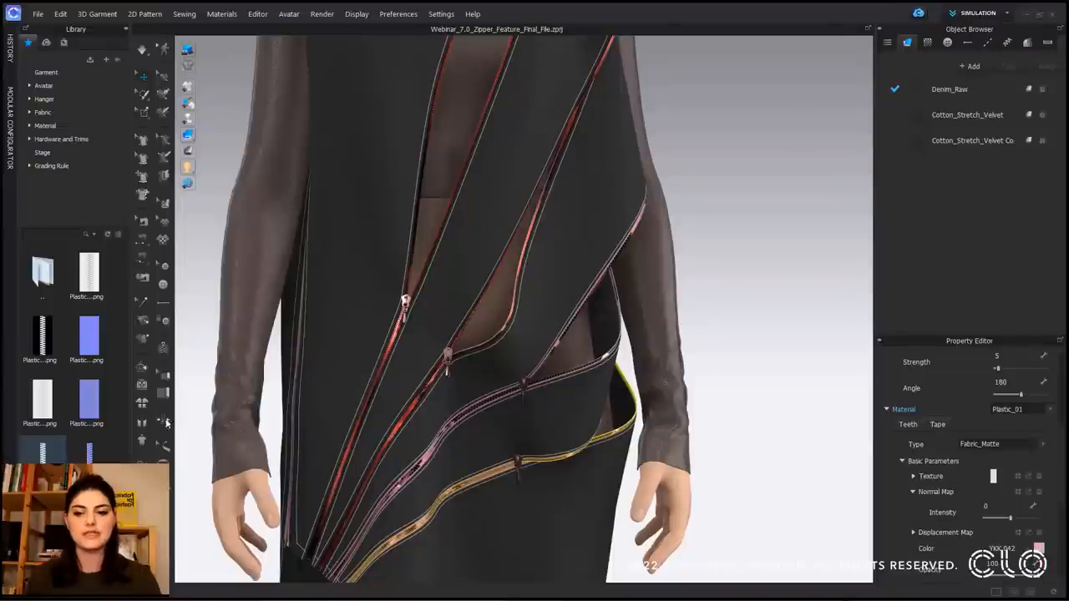
pyautogui.moveTo(43, 401); pyautogui.dragTo(559, 480)
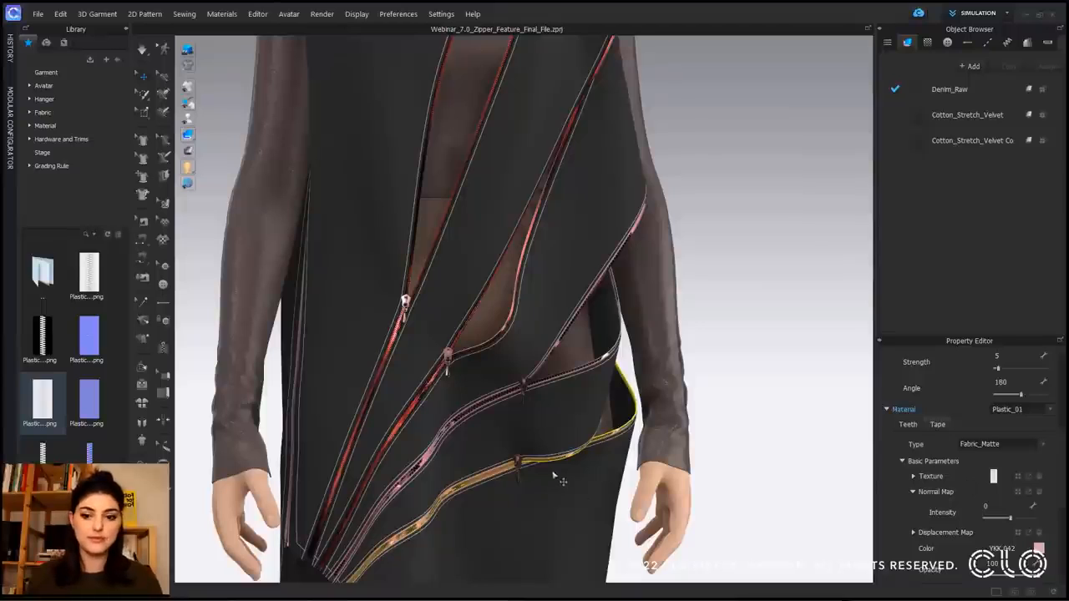
pyautogui.click(1047, 445)
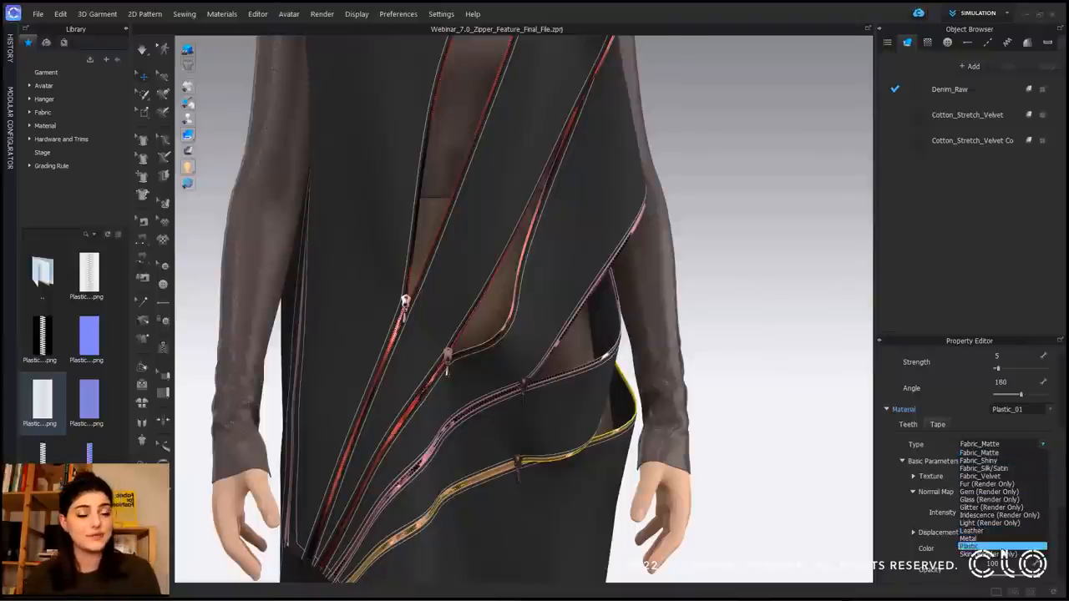
pyautogui.click(1013, 460)
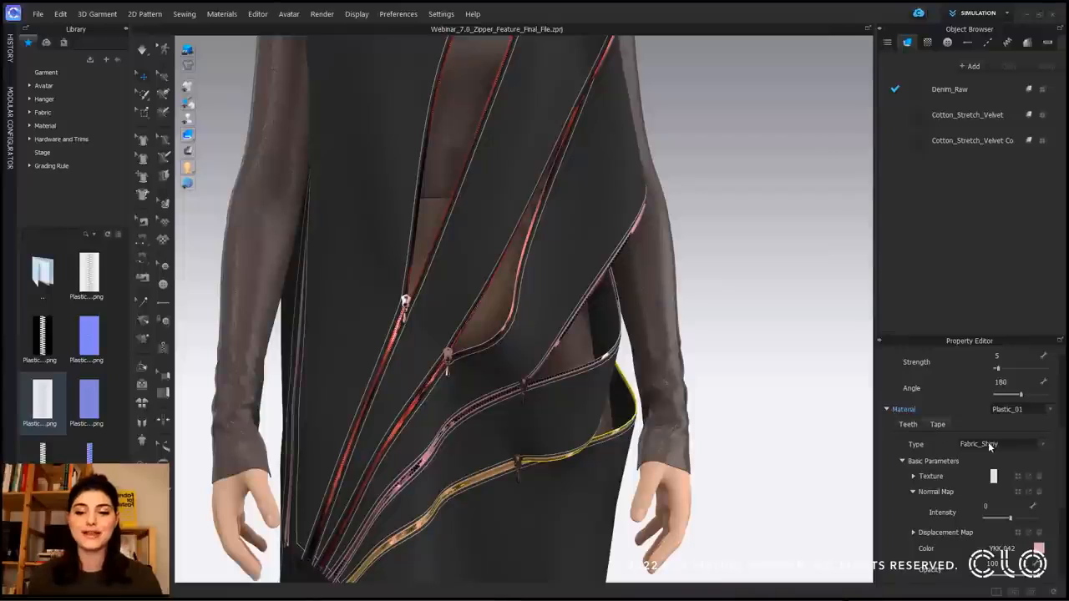
# Step: Set the lowest zipper's teeth material type to Plastic and its tape material type to Fabric_Silk/Satin
pyautogui.click(997, 443)
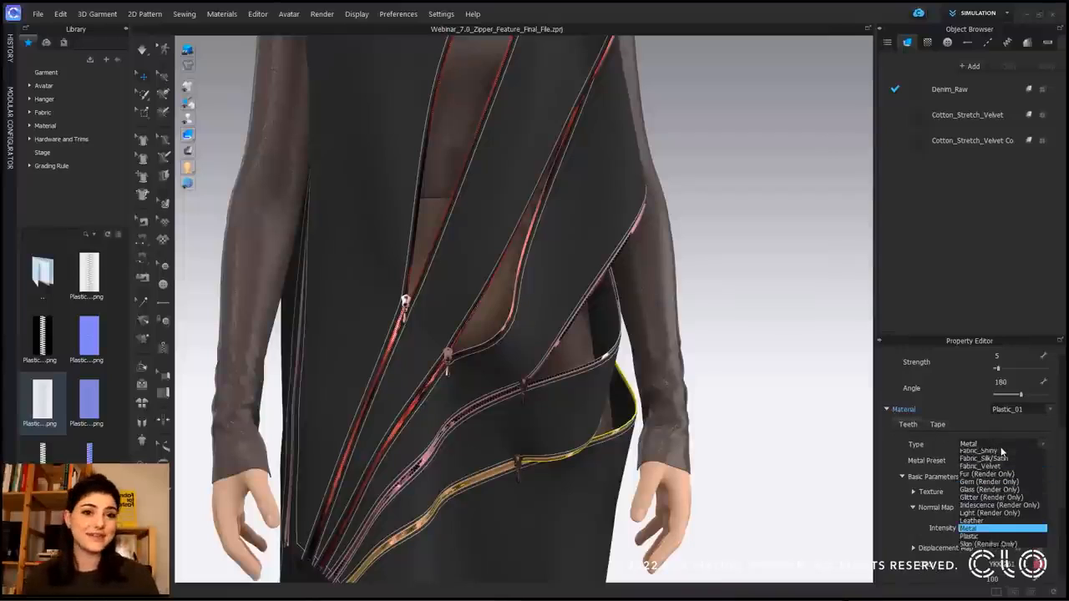
pyautogui.click(984, 547)
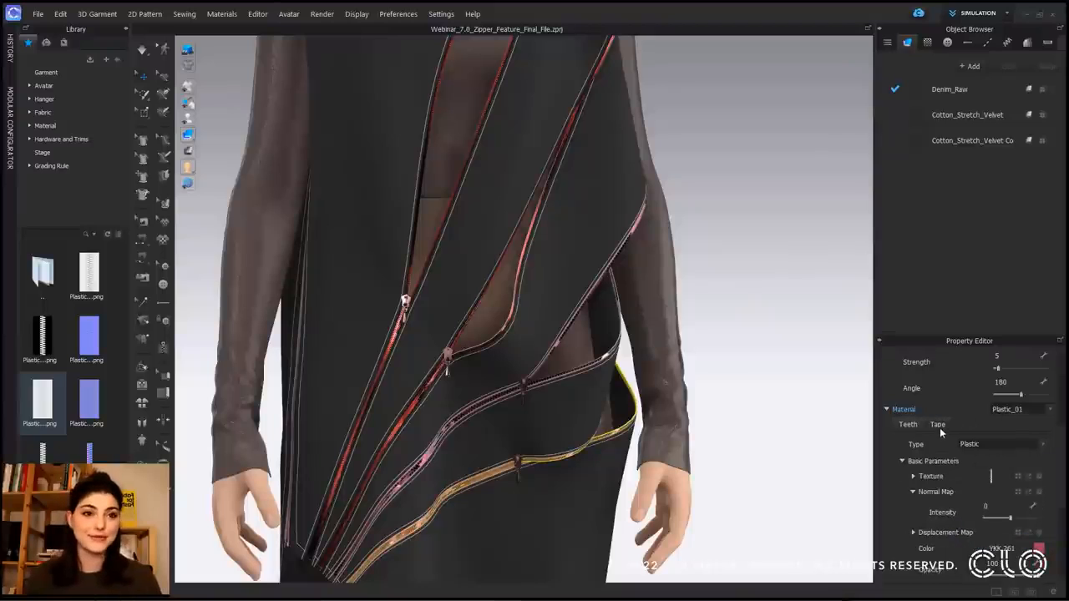
pyautogui.click(1007, 443)
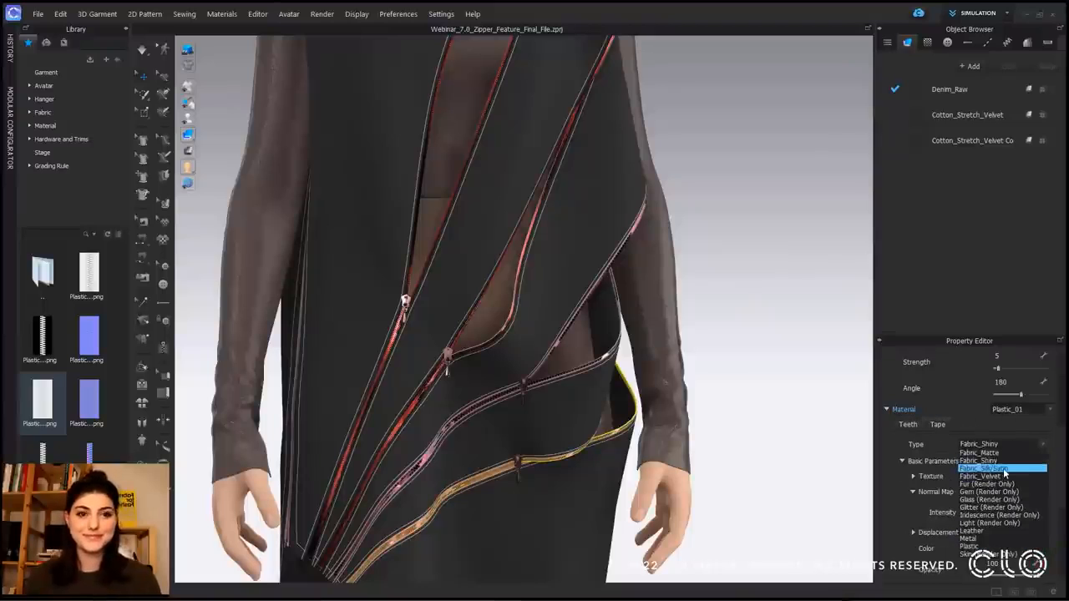
pyautogui.click(1002, 476)
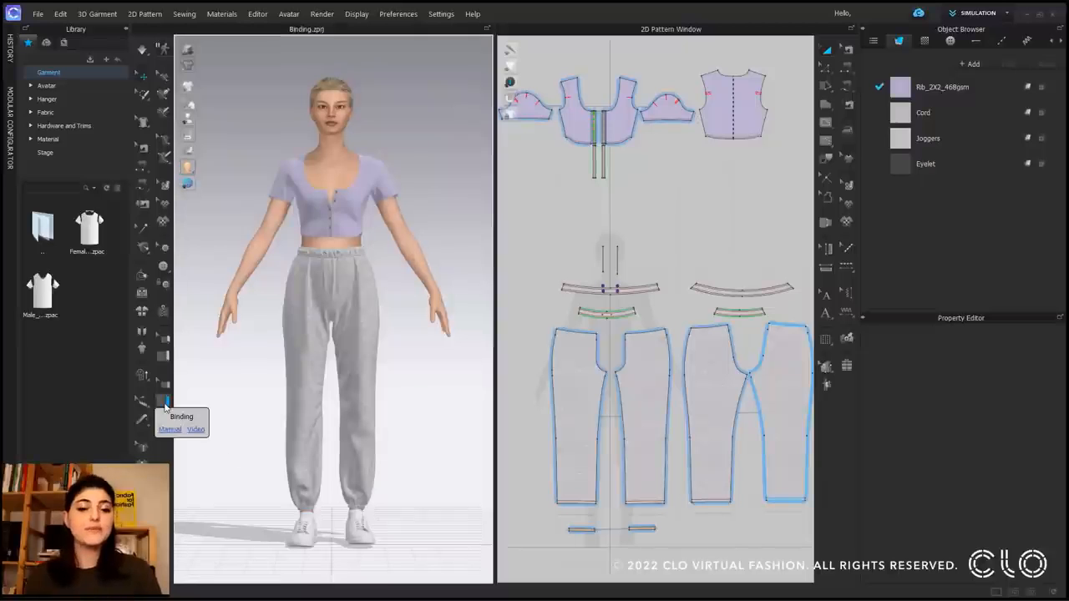
# Step: Create a binding along the purple top's entire neckline, from one front placket around the back to the other, and simulate the garment
pyautogui.click(166, 403)
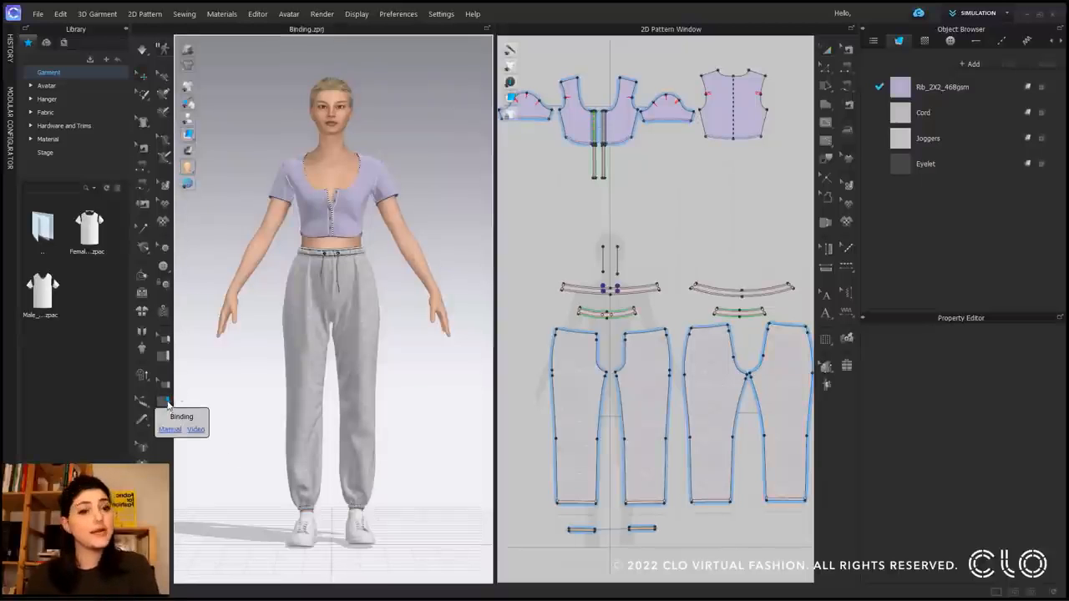
pyautogui.scroll(8, 337, 181)
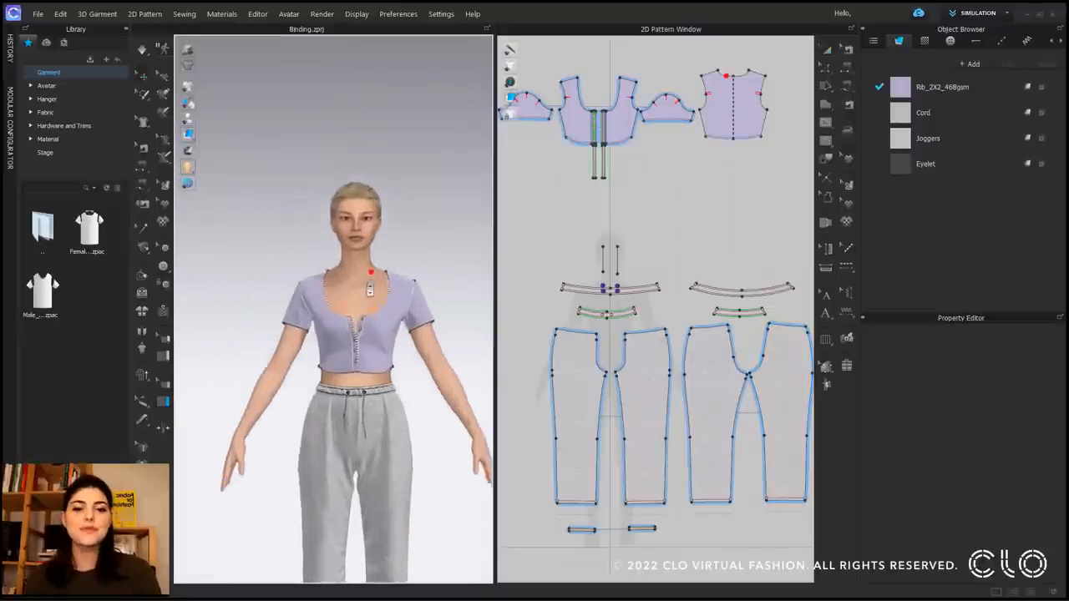
pyautogui.scroll(4, 317, 297)
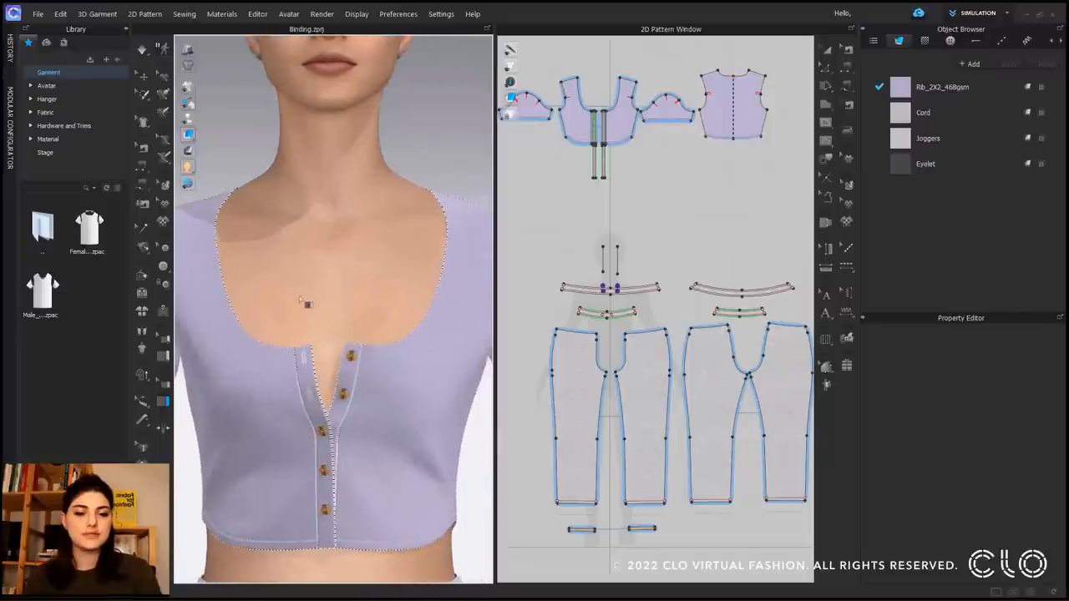
pyautogui.click(292, 349)
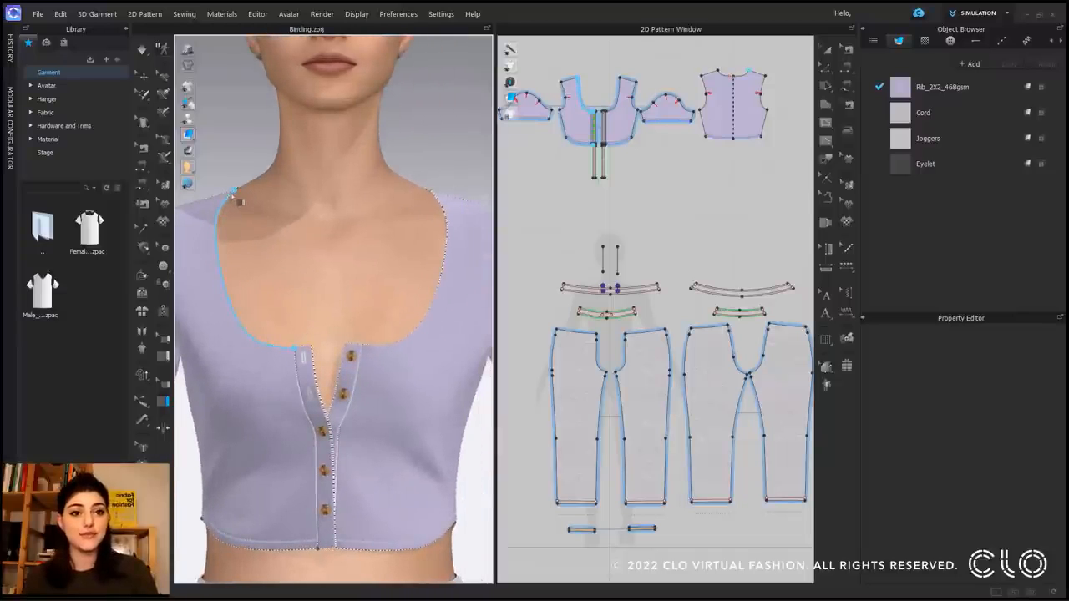
pyautogui.moveTo(234, 198); pyautogui.dragTo(510, 214, button='right')
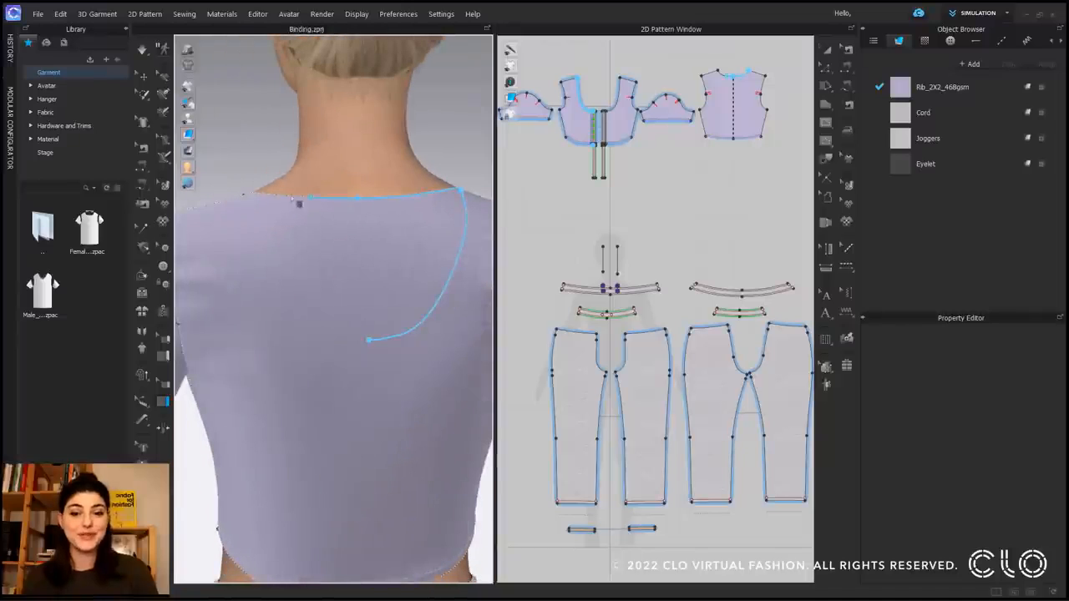
pyautogui.moveTo(266, 196); pyautogui.dragTo(509, 200, button='right')
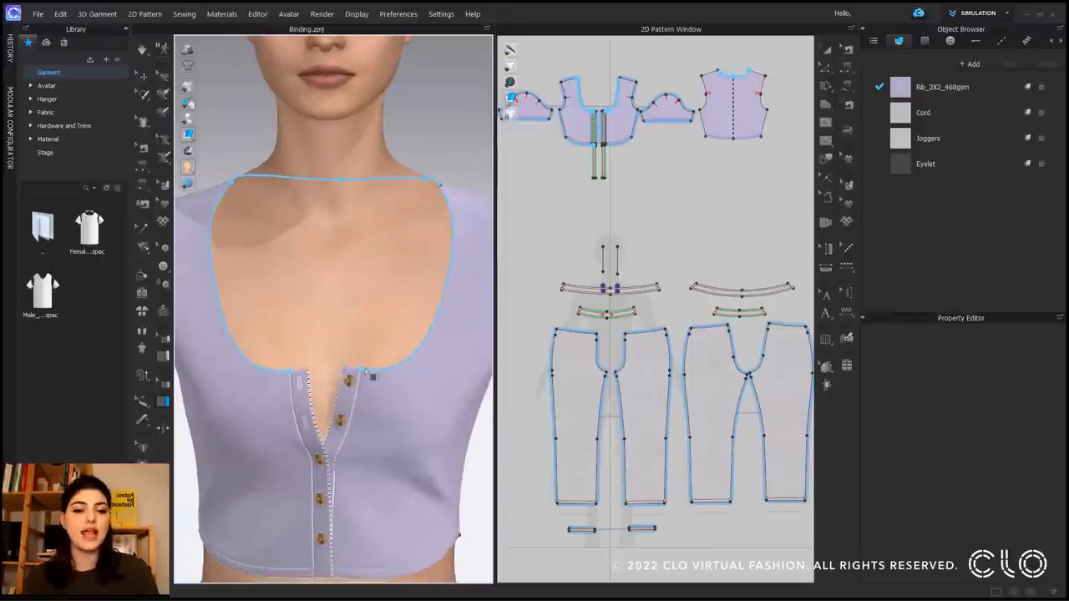
pyautogui.click(399, 327)
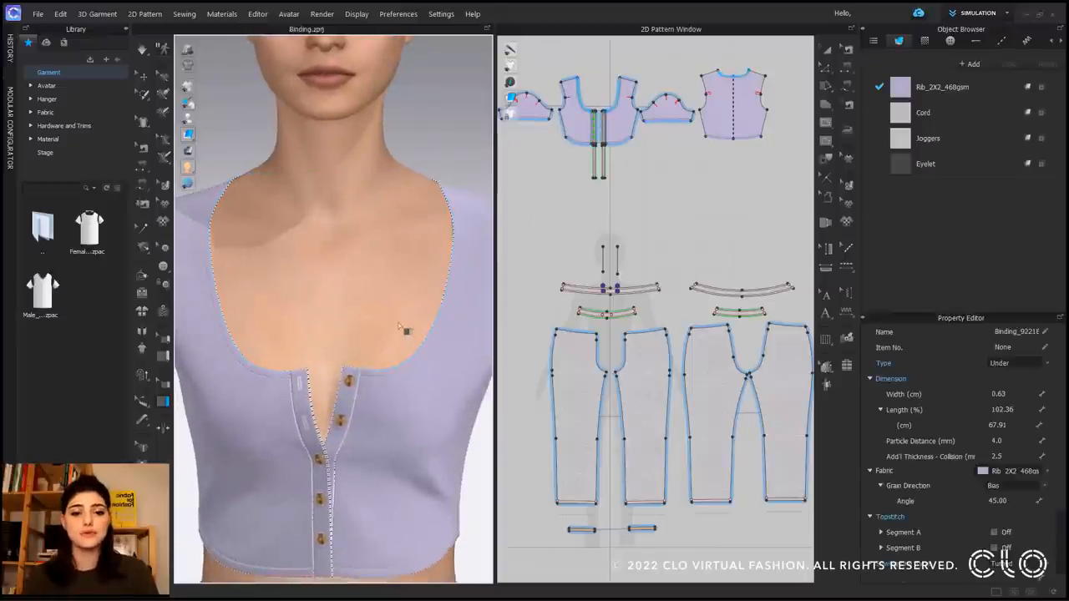
pyautogui.click(143, 54)
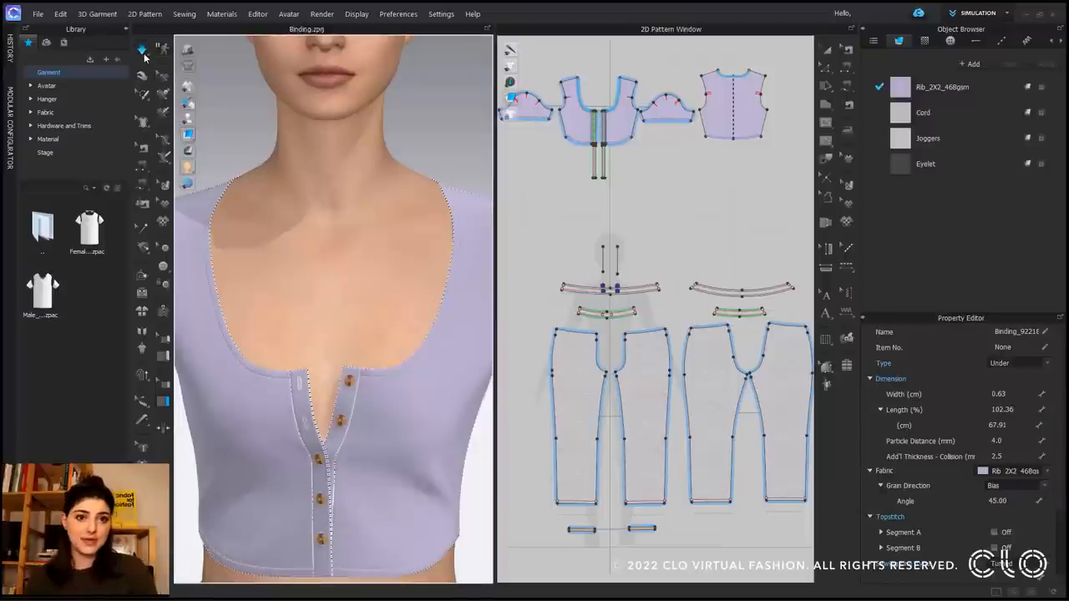
# Step: Hide the avatar, set the neckline binding's type to Both, and simulate the garment
pyautogui.hotkey('shift', 'a')
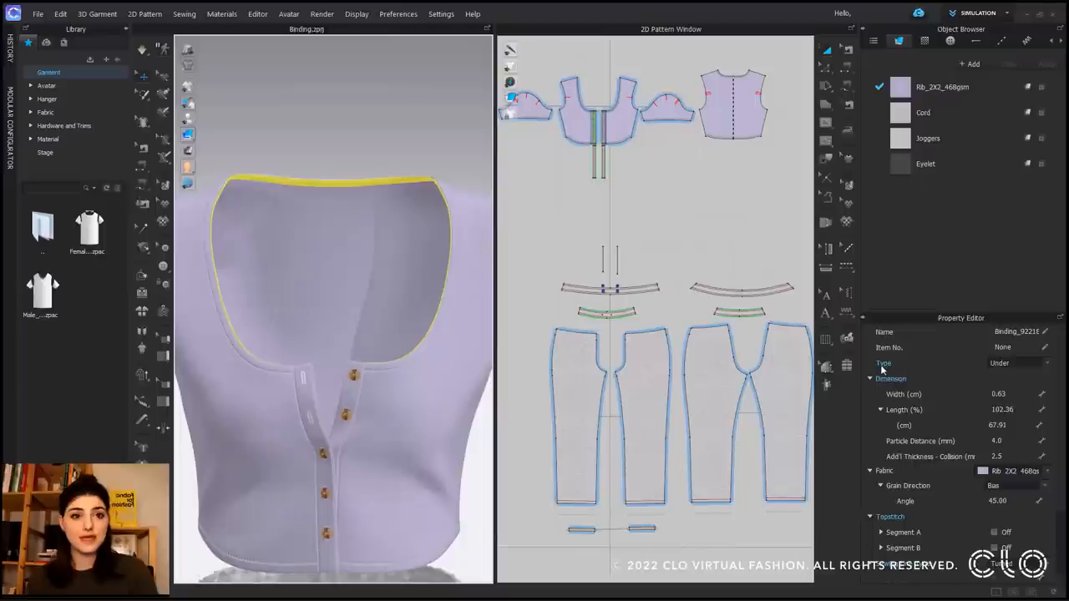
pyautogui.click(1004, 369)
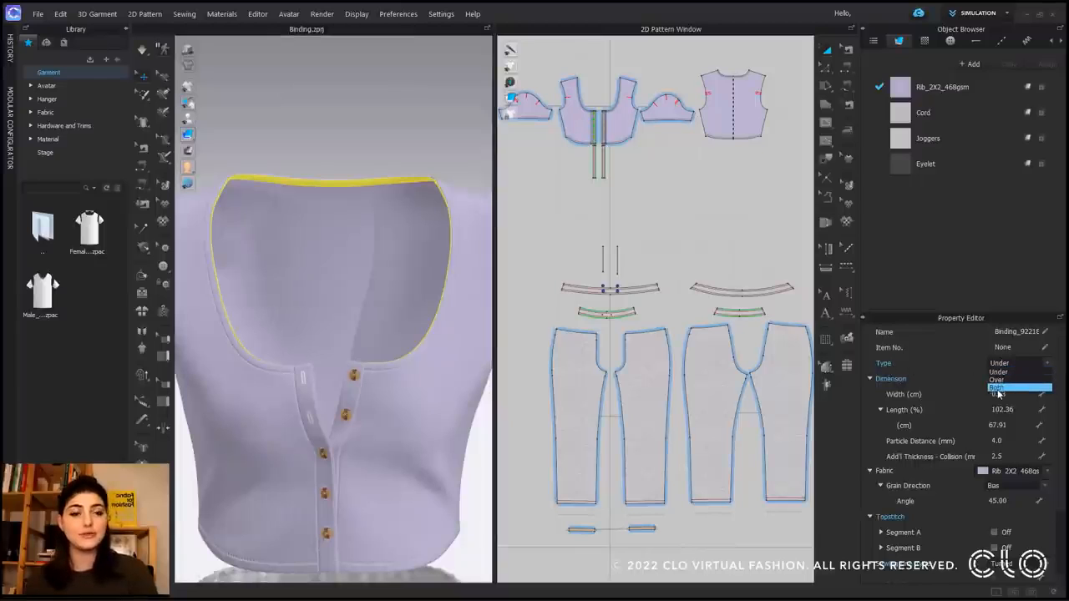
pyautogui.click(997, 390)
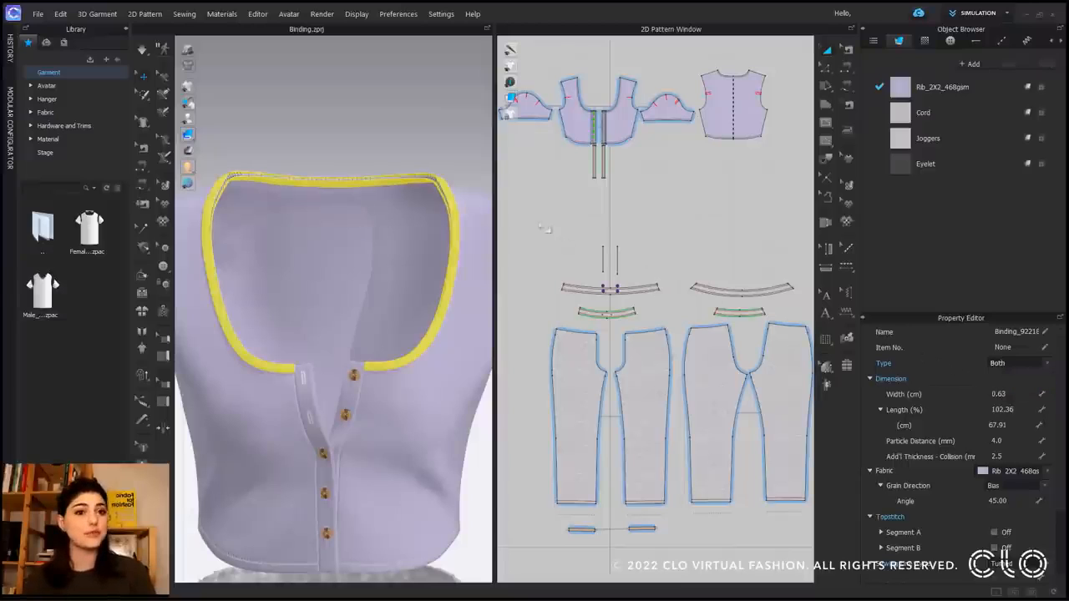
pyautogui.click(142, 53)
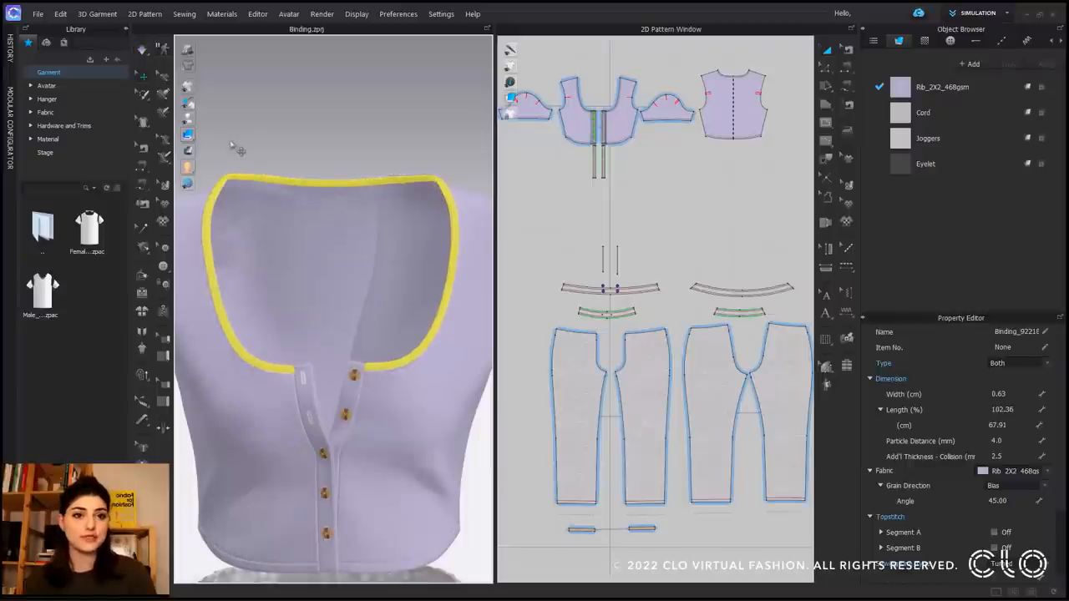
# Step: Examine the neckline binding up close from the side, then with the avatar shown again in a full front view
pyautogui.moveTo(235, 150); pyautogui.dragTo(296, 144, button='right')
pyautogui.scroll(3, 310, 192)
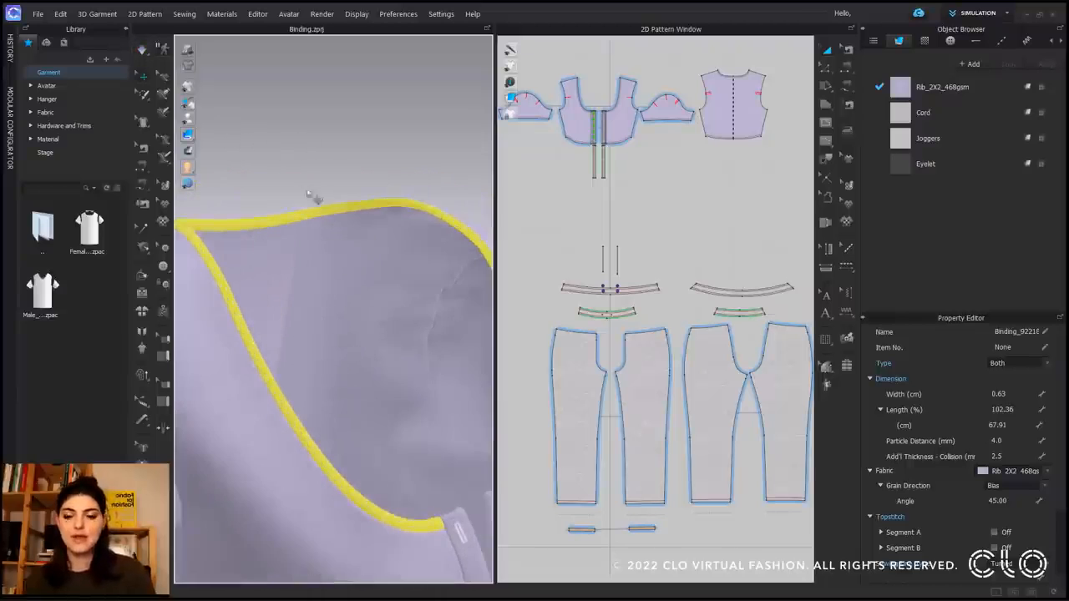
pyautogui.click(319, 193)
pyautogui.scroll(-2, 319, 194)
pyautogui.click(201, 122)
pyautogui.scroll(-5, 341, 362)
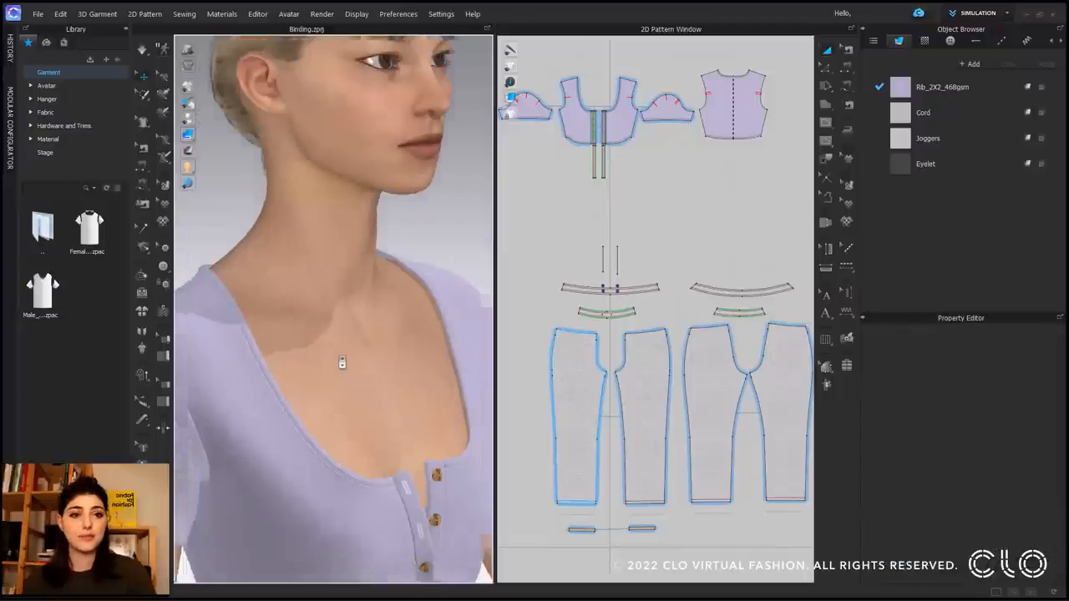
pyautogui.moveTo(365, 358); pyautogui.dragTo(296, 339, button='right')
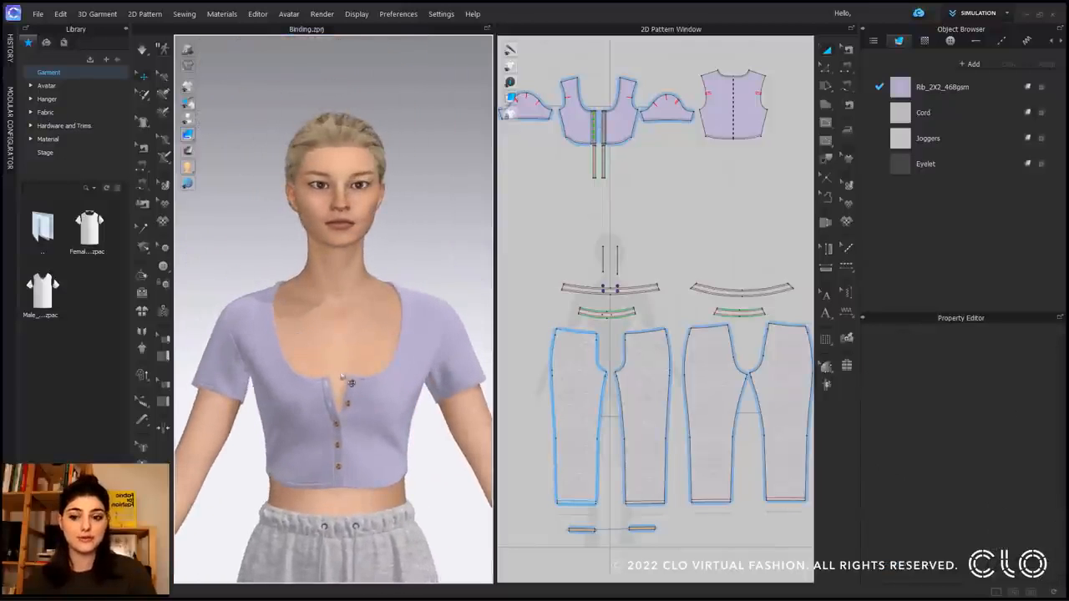
pyautogui.scroll(-4, 347, 379)
pyautogui.moveTo(352, 390); pyautogui.dragTo(359, 203, button='middle')
pyautogui.scroll(-3, 362, 226)
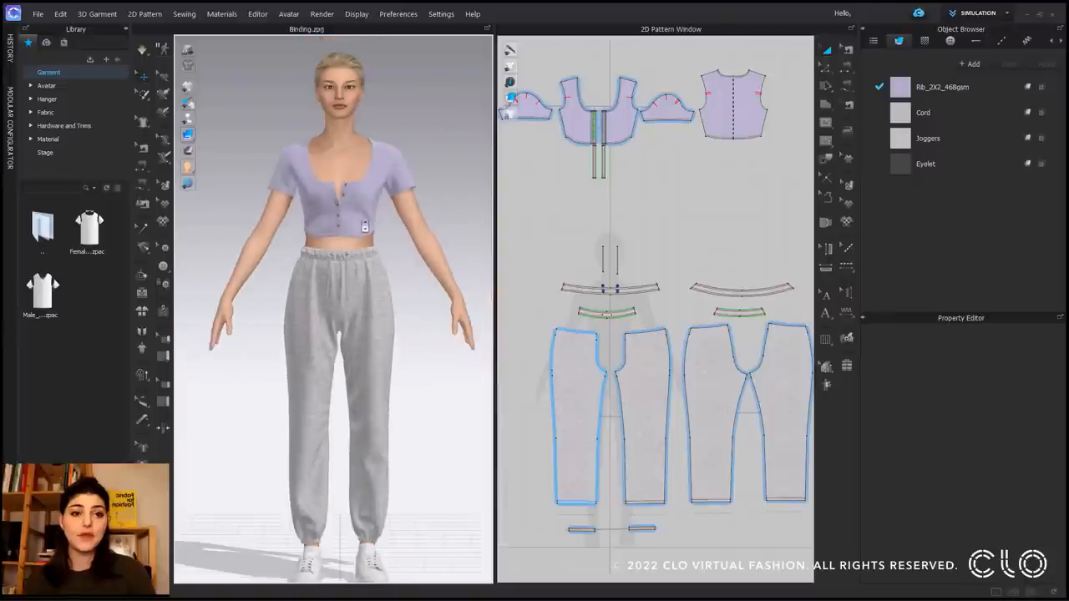
pyautogui.scroll(-1, 365, 231)
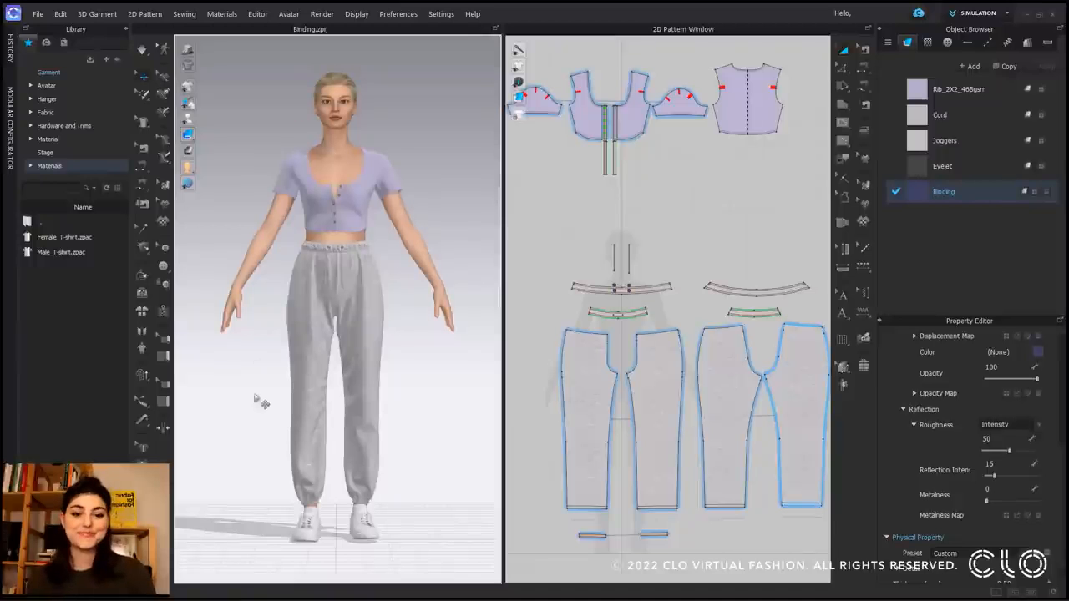
# Step: Create a binding along the top's shoulder seam from the neckline to the armhole, on the back panel's side of the seam
pyautogui.scroll(6, 276, 163)
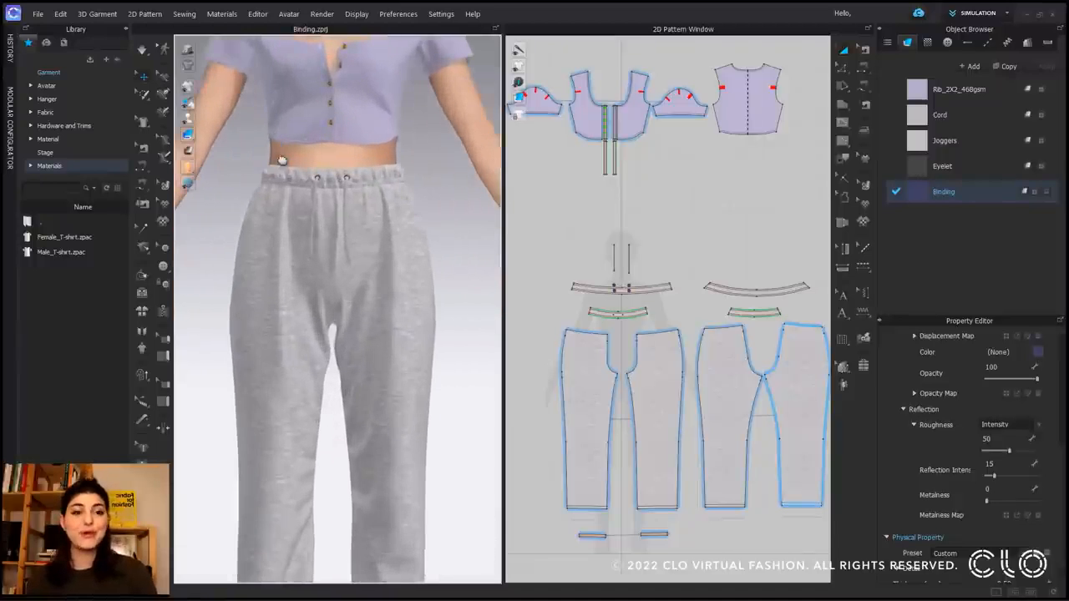
pyautogui.moveTo(285, 180); pyautogui.dragTo(347, 501, button='middle')
pyautogui.moveTo(265, 359); pyautogui.dragTo(323, 337, button='right')
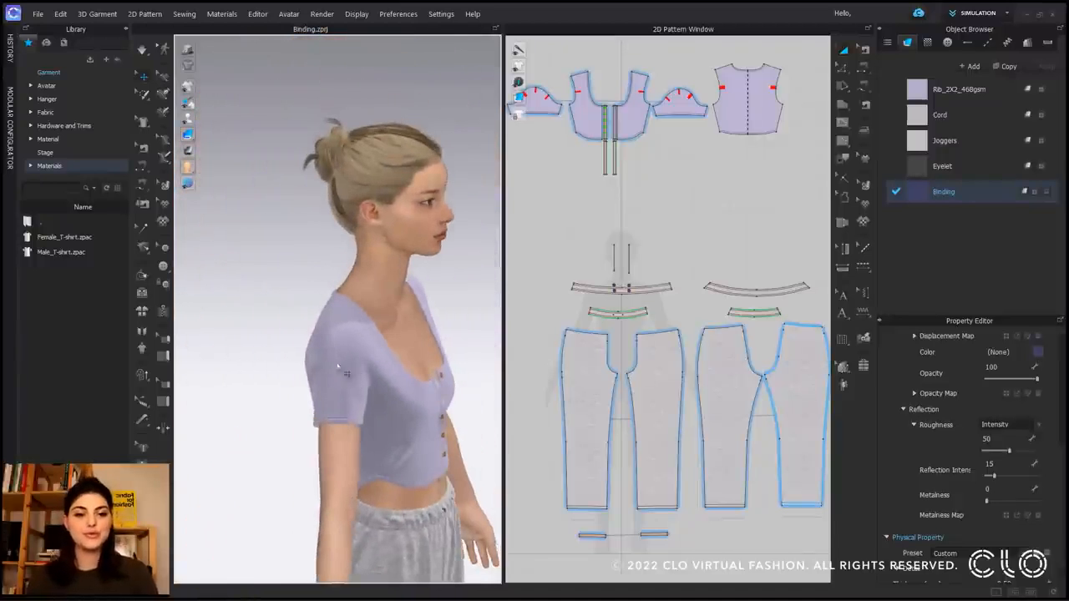
pyautogui.scroll(5, 325, 335)
pyautogui.scroll(3, 324, 335)
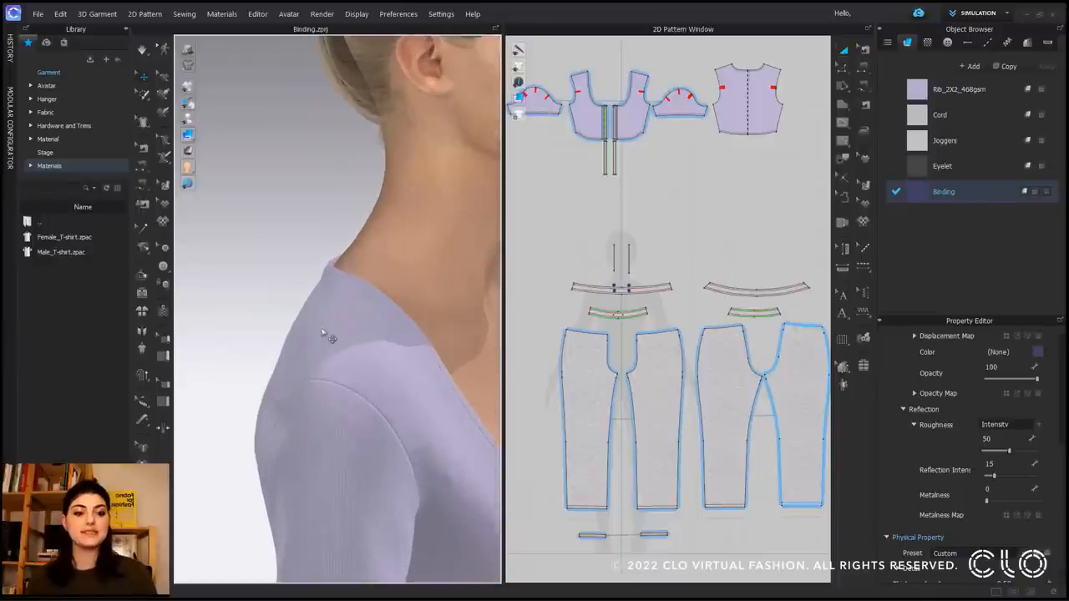
pyautogui.scroll(4, 326, 336)
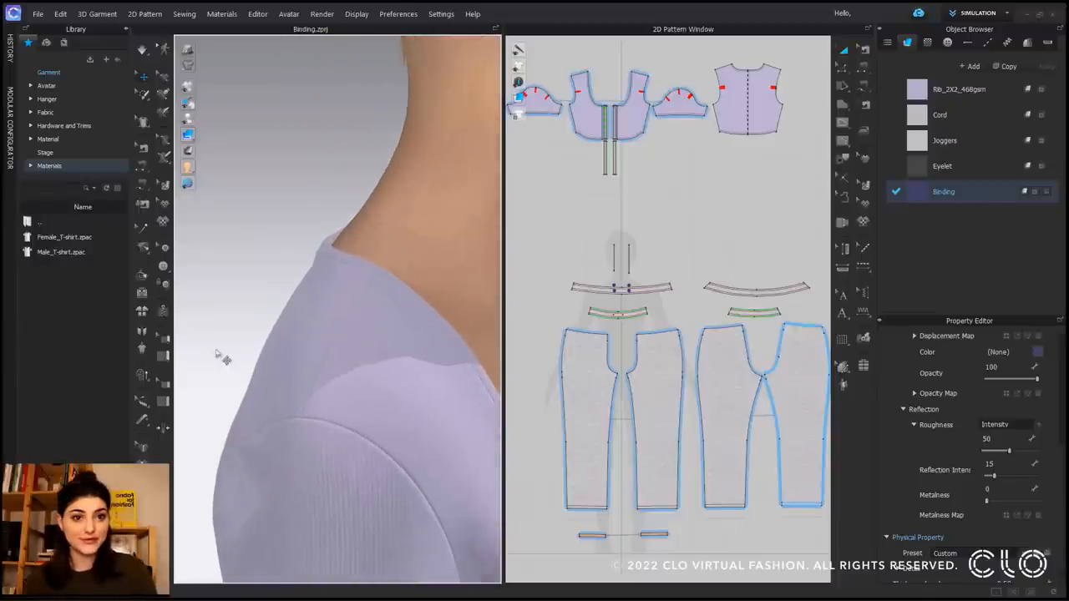
pyautogui.click(166, 403)
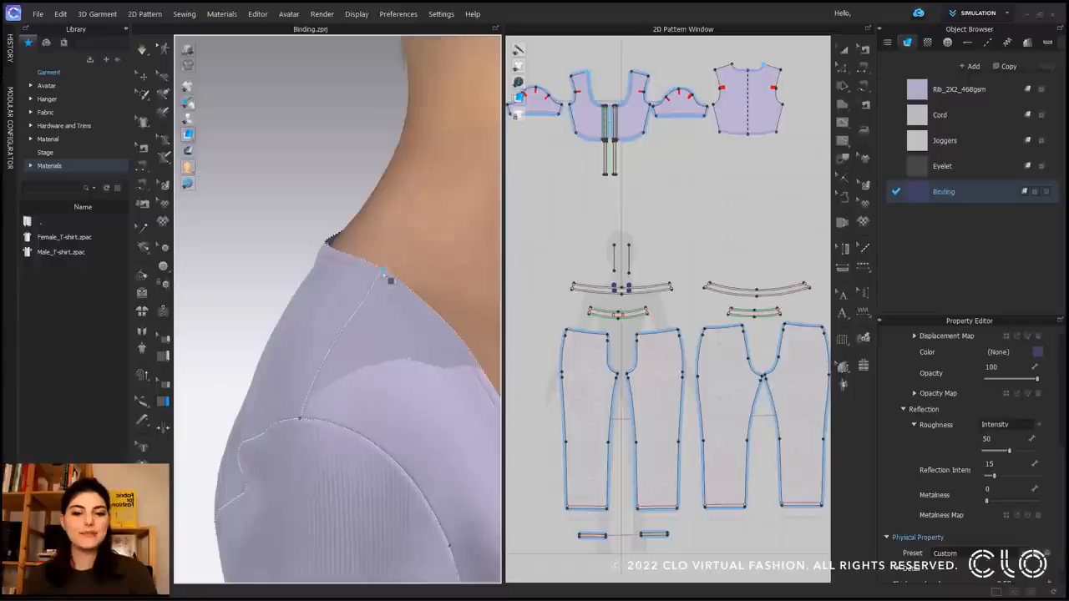
pyautogui.click(302, 422)
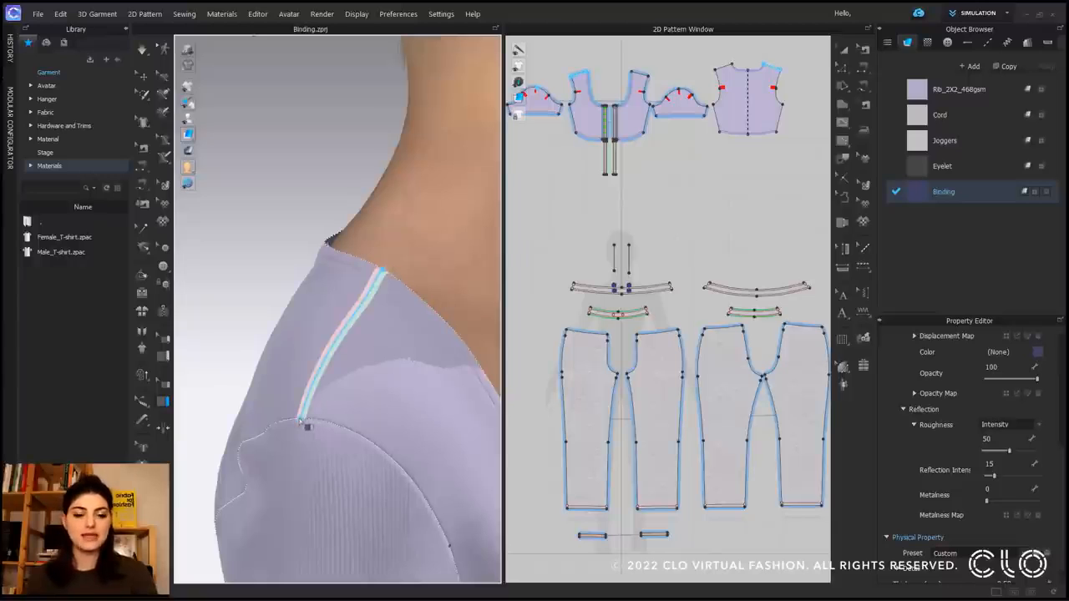
pyautogui.click(303, 421)
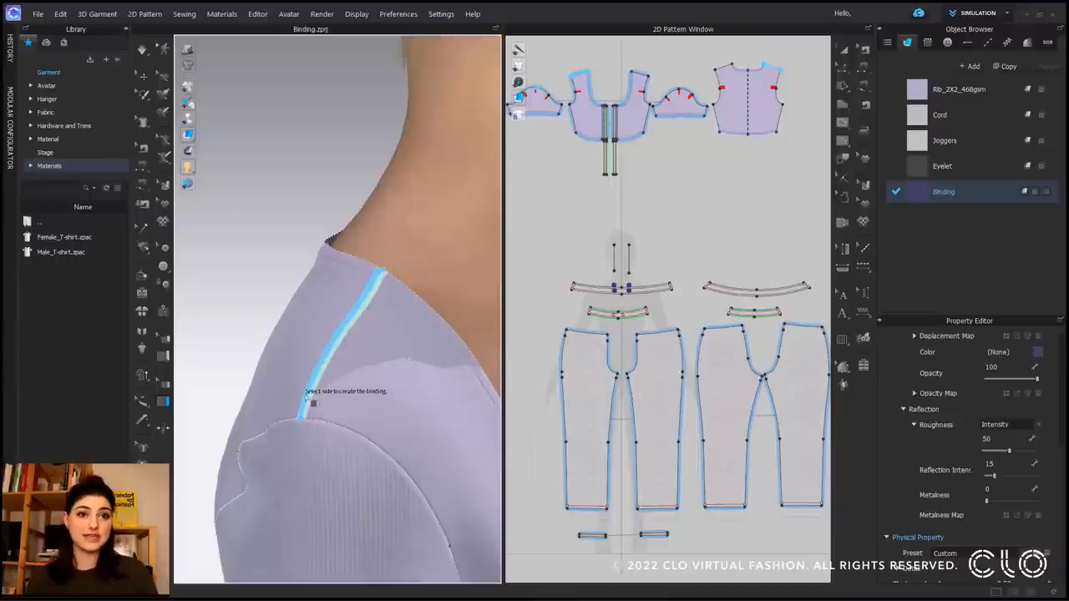
pyautogui.click(307, 399)
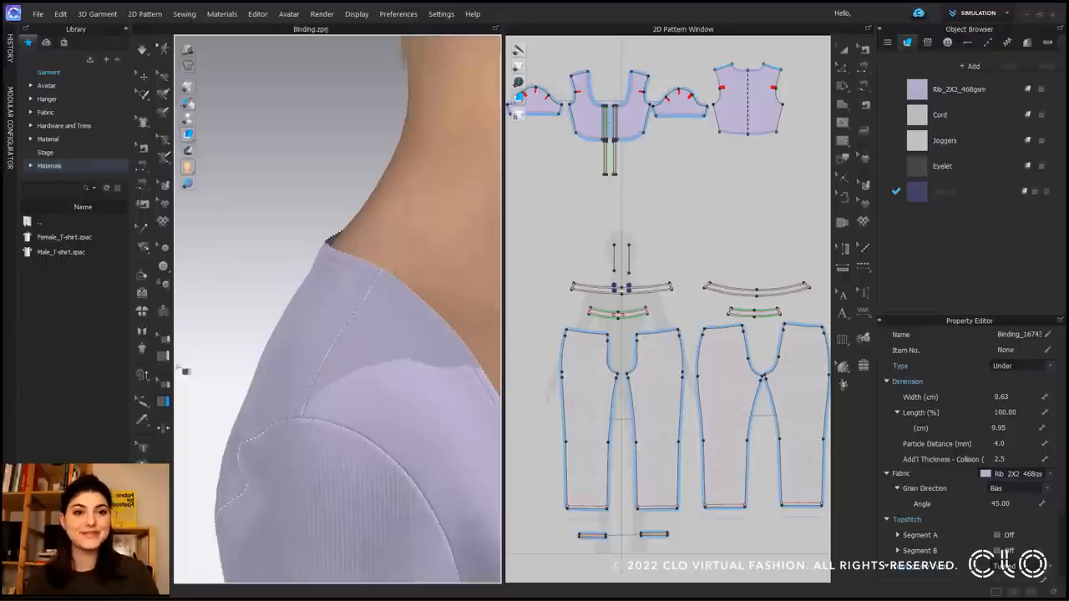
# Step: Select the shoulder seam binding from inside the top and set its fabric to Binding
pyautogui.click(137, 80)
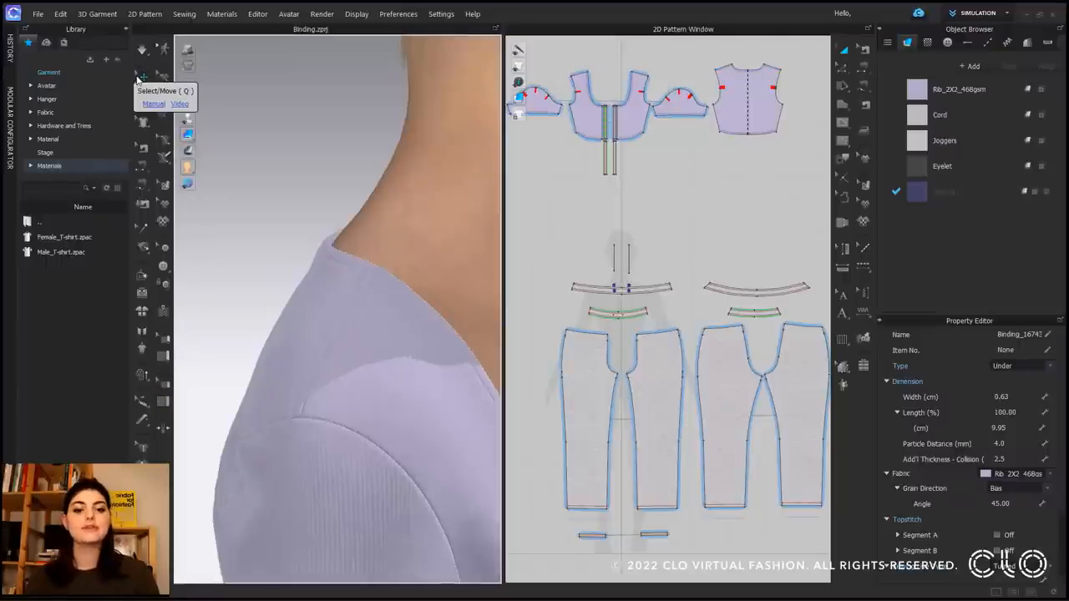
pyautogui.click(276, 235)
pyautogui.moveTo(389, 353); pyautogui.dragTo(384, 330, button='right')
pyautogui.click(382, 328)
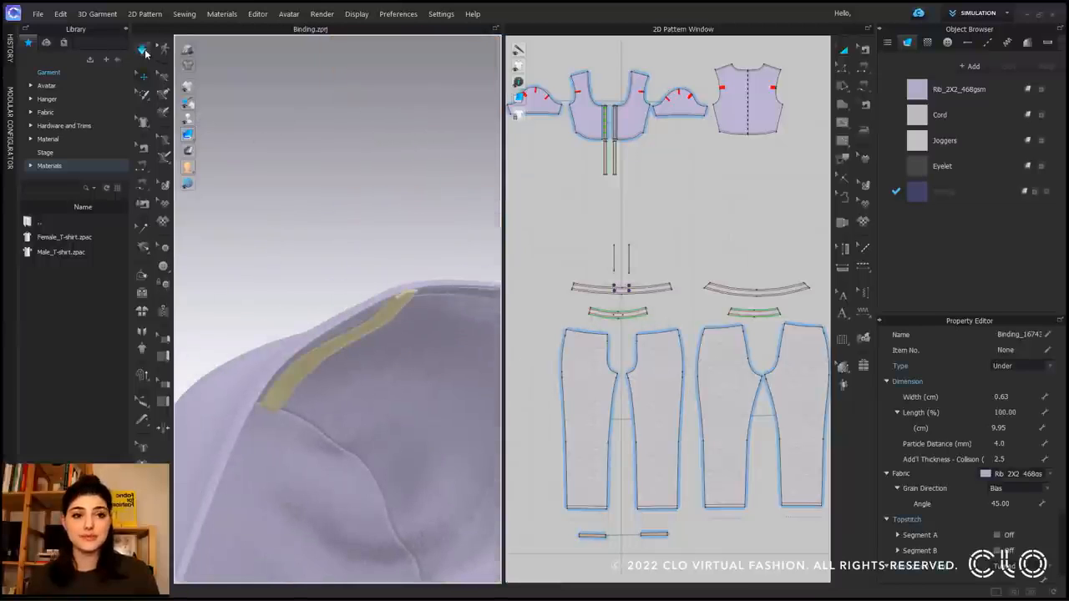
pyautogui.click(1014, 474)
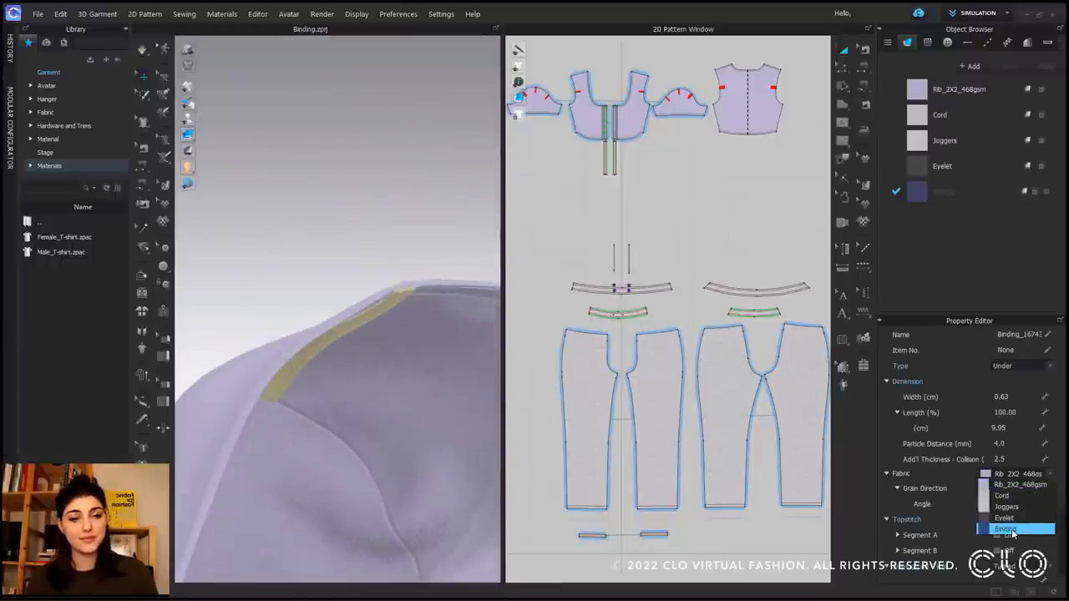
pyautogui.click(1013, 531)
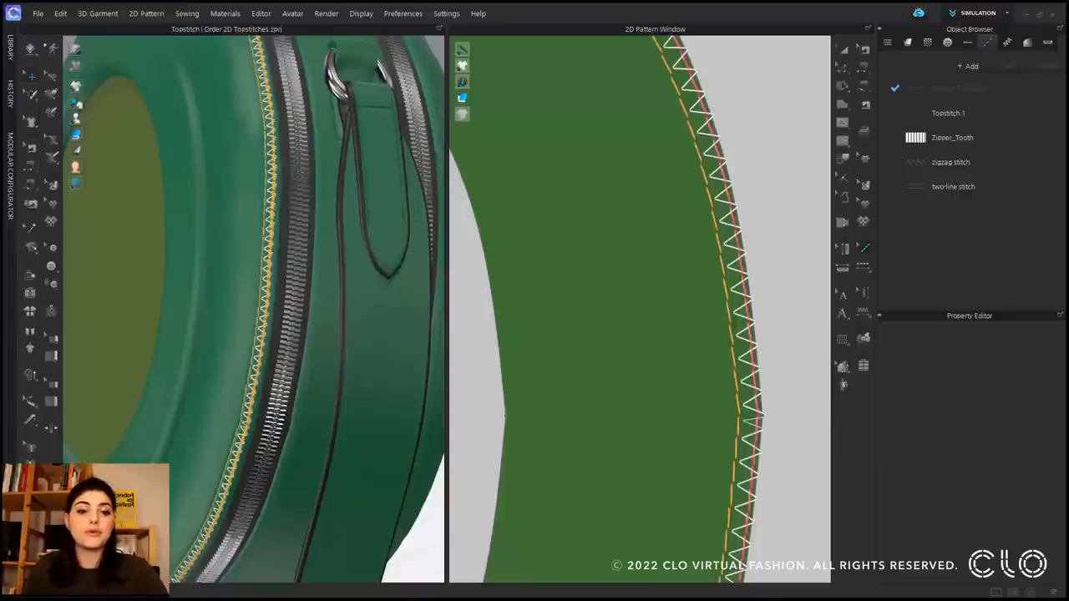
# Step: Select the zigzag topstitch on the green bag pattern's outer edge and send it to the back of the stitch order
pyautogui.click(862, 248)
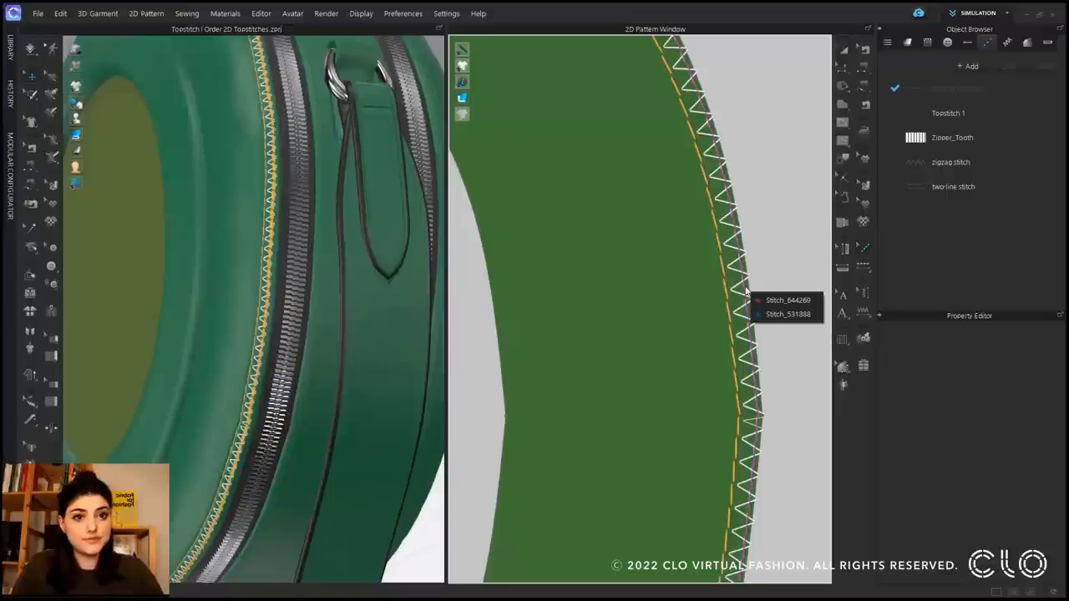
pyautogui.click(779, 314)
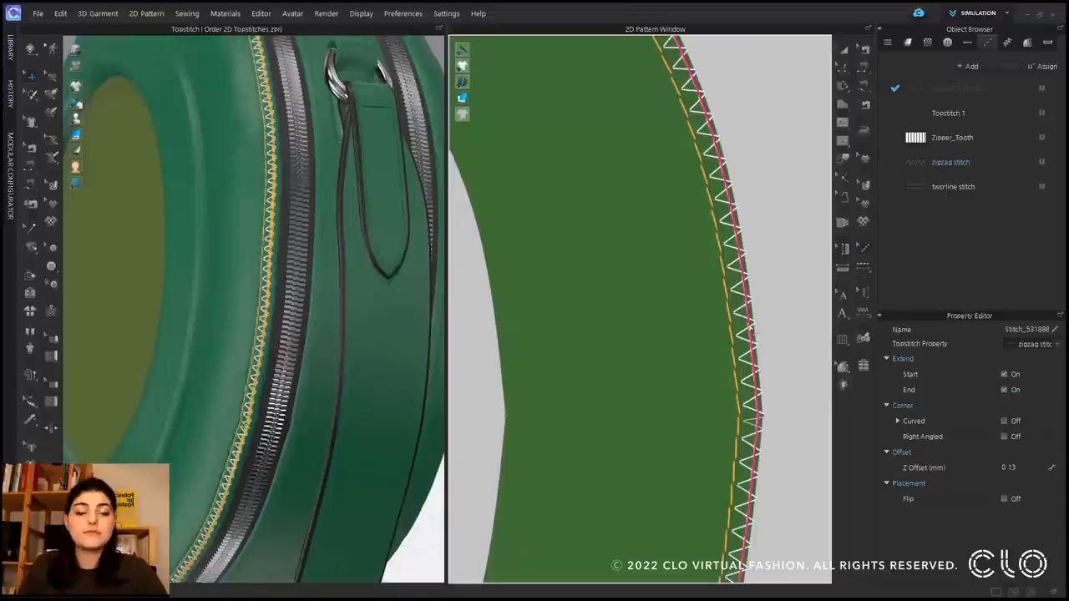
pyautogui.rightClick(749, 325)
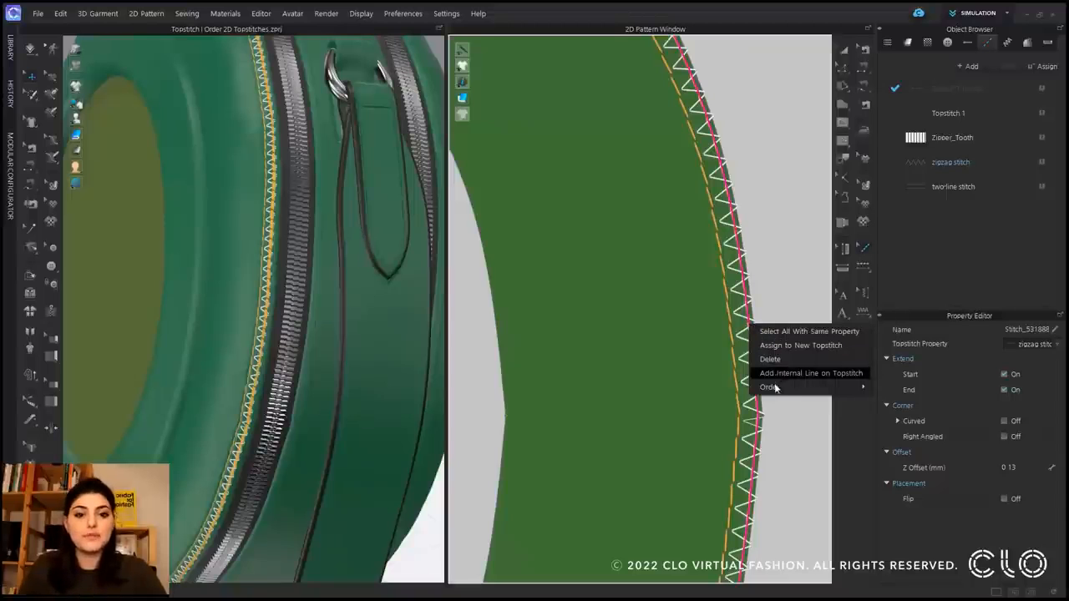
pyautogui.moveTo(775, 389)
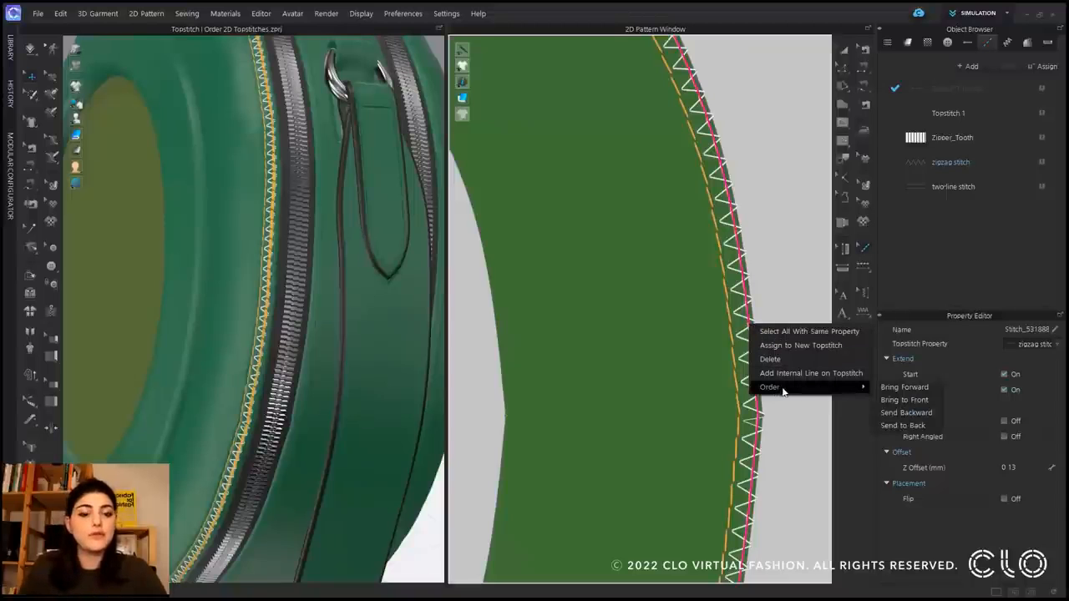
pyautogui.click(902, 425)
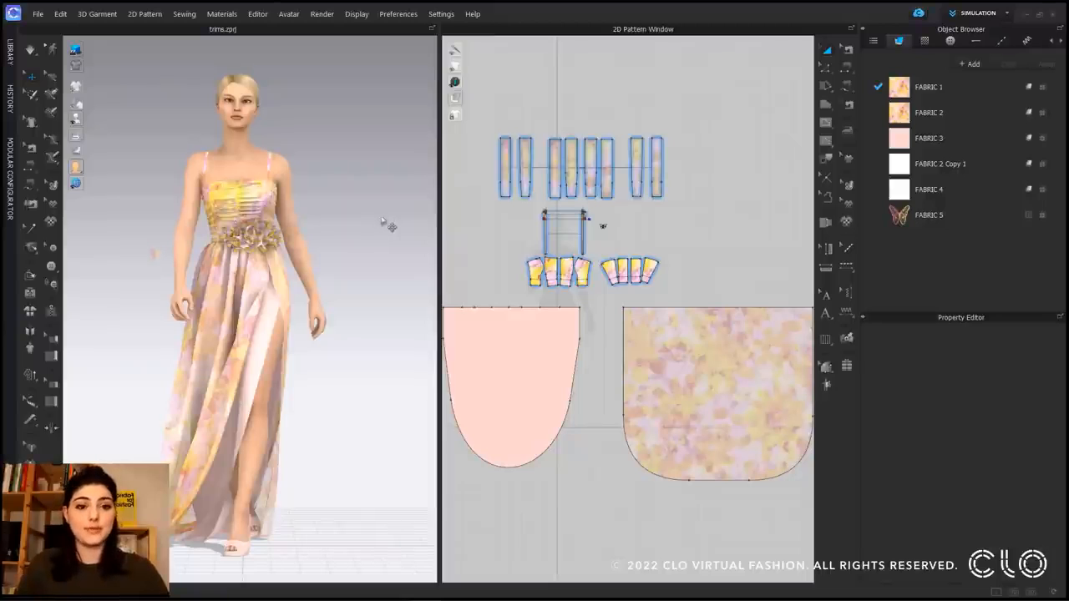
# Step: Convert the butterfly pattern made of FABRIC 5, floating beside the avatar, to a trim
pyautogui.click(904, 217)
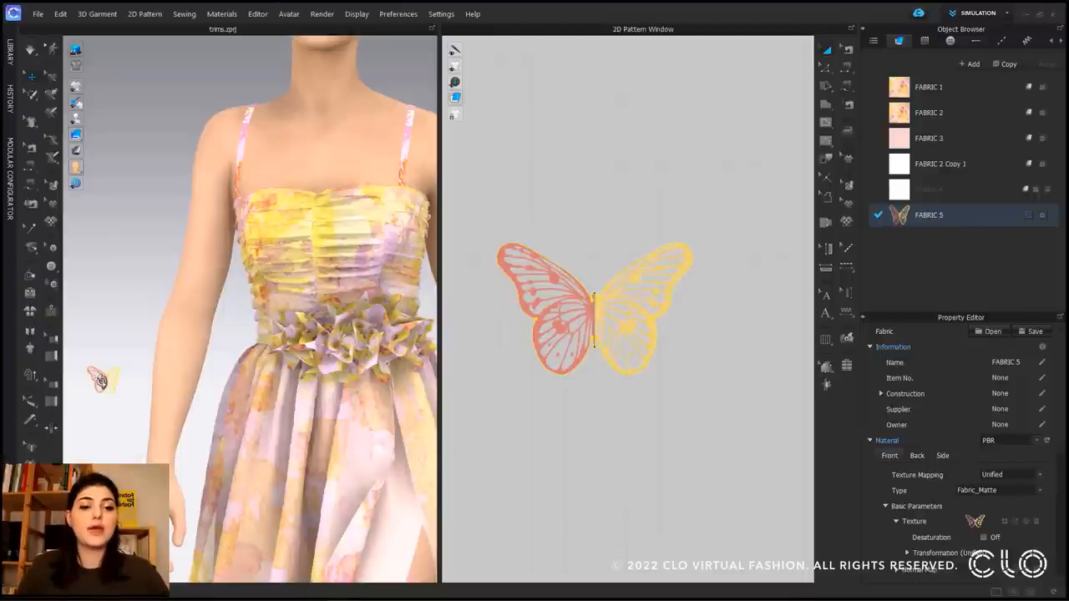
pyautogui.rightClick(101, 383)
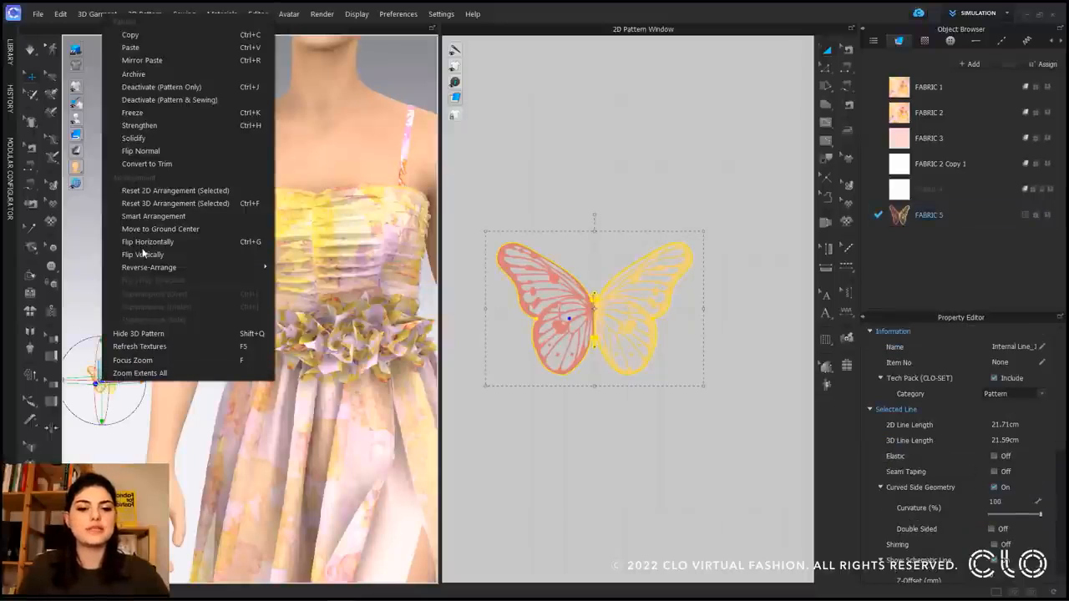
pyautogui.click(179, 168)
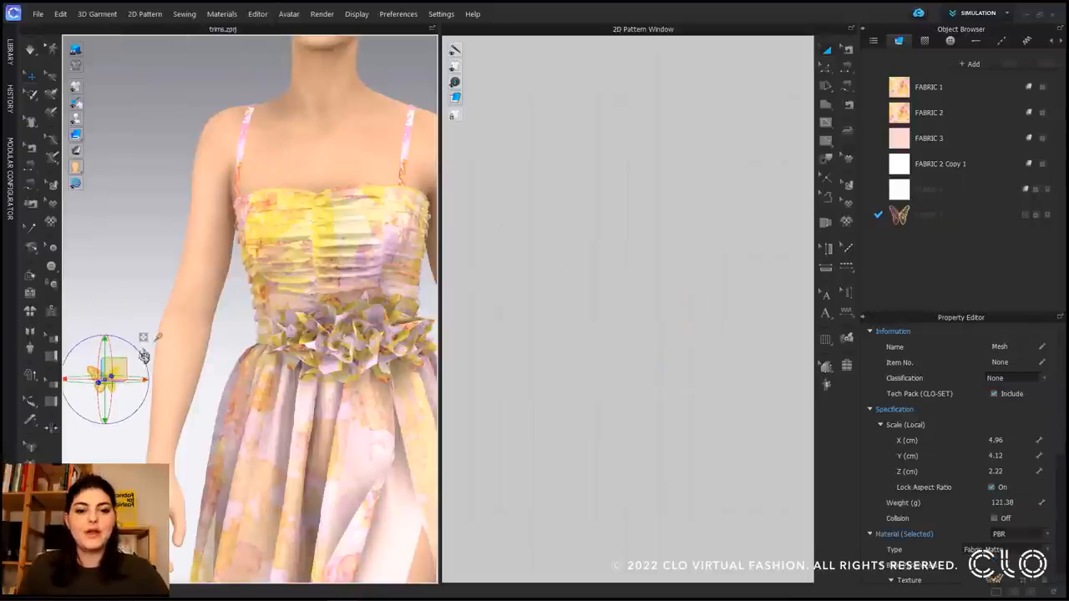
# Step: Glue the butterfly trim onto the skirt front just below the waist flowers and rotate it around its vertical axis
pyautogui.click(158, 338)
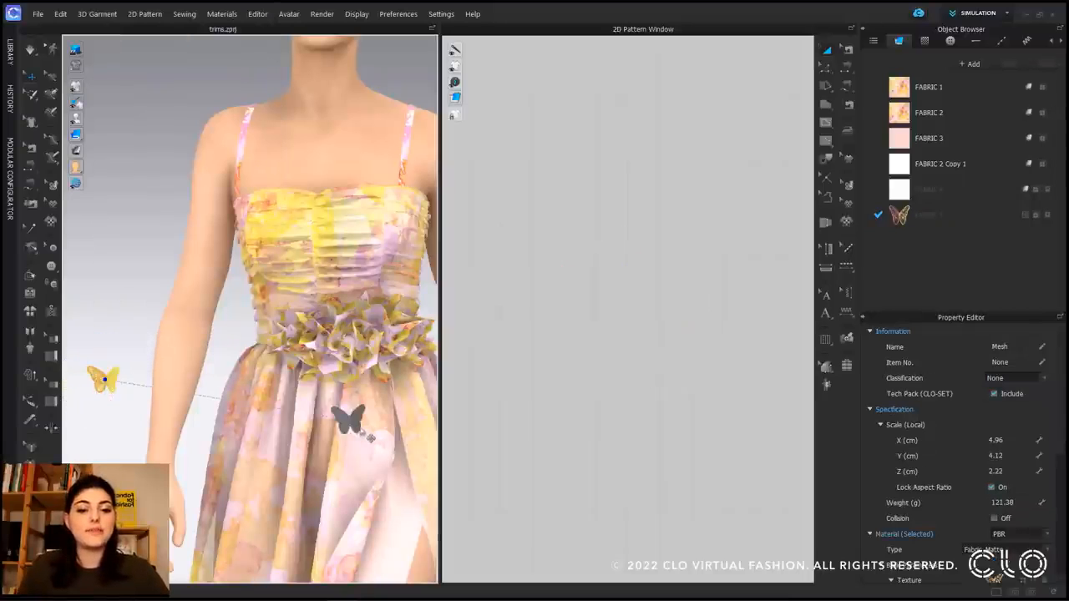
pyautogui.click(360, 415)
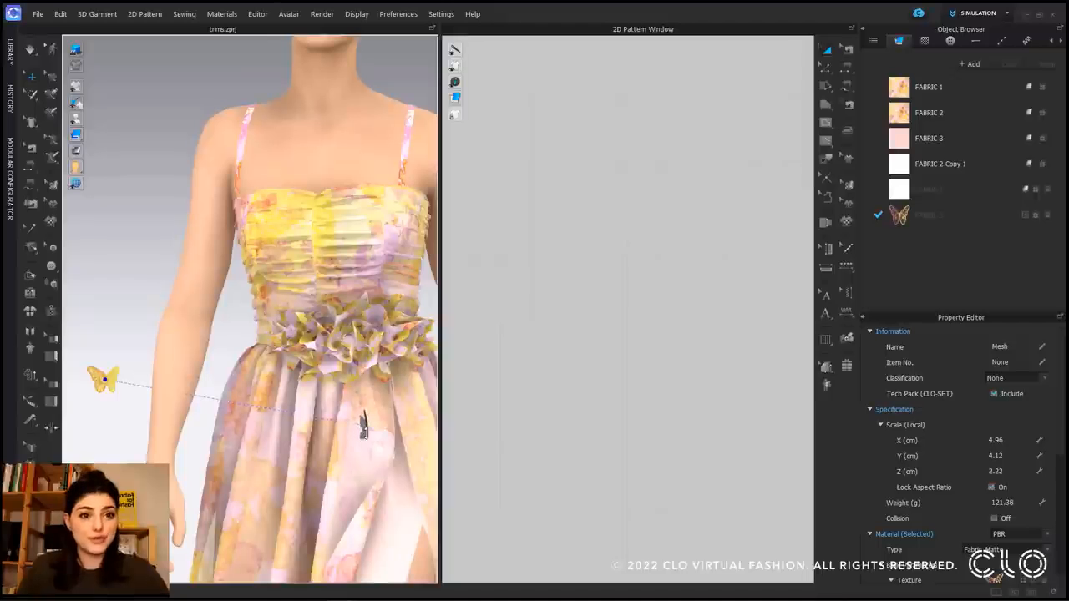
pyautogui.click(365, 430)
pyautogui.moveTo(360, 409); pyautogui.dragTo(350, 434, button='right')
pyautogui.moveTo(351, 414); pyautogui.dragTo(373, 416)
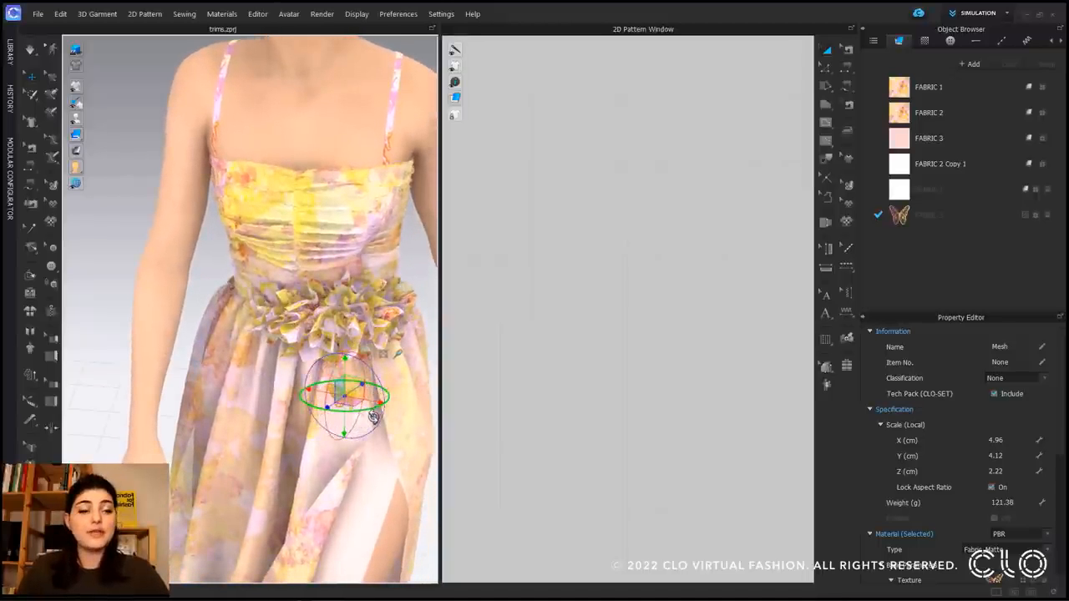
pyautogui.scroll(-5, 376, 414)
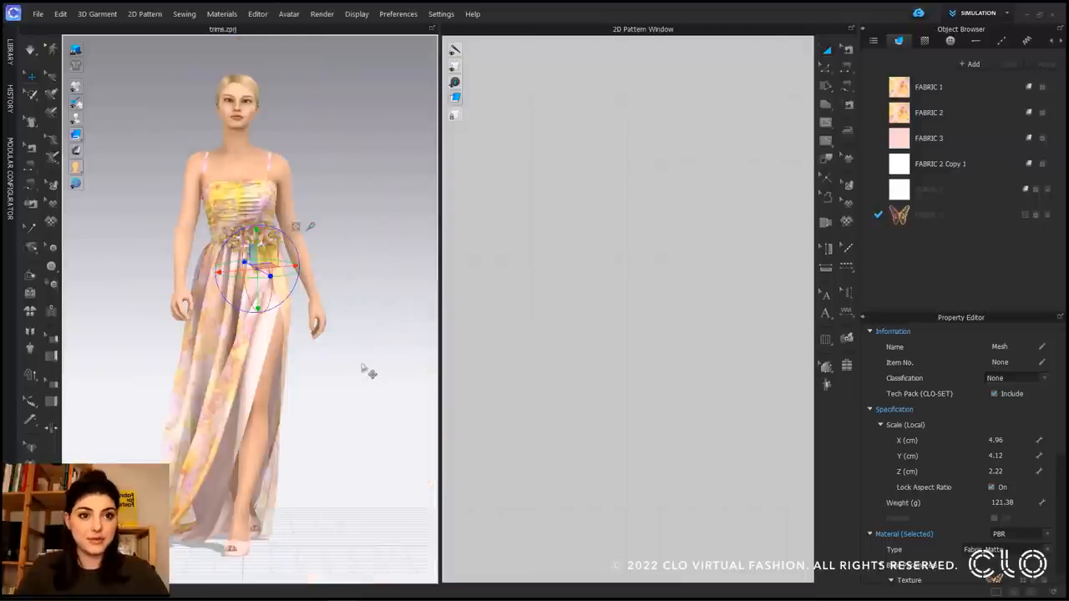
pyautogui.click(362, 366)
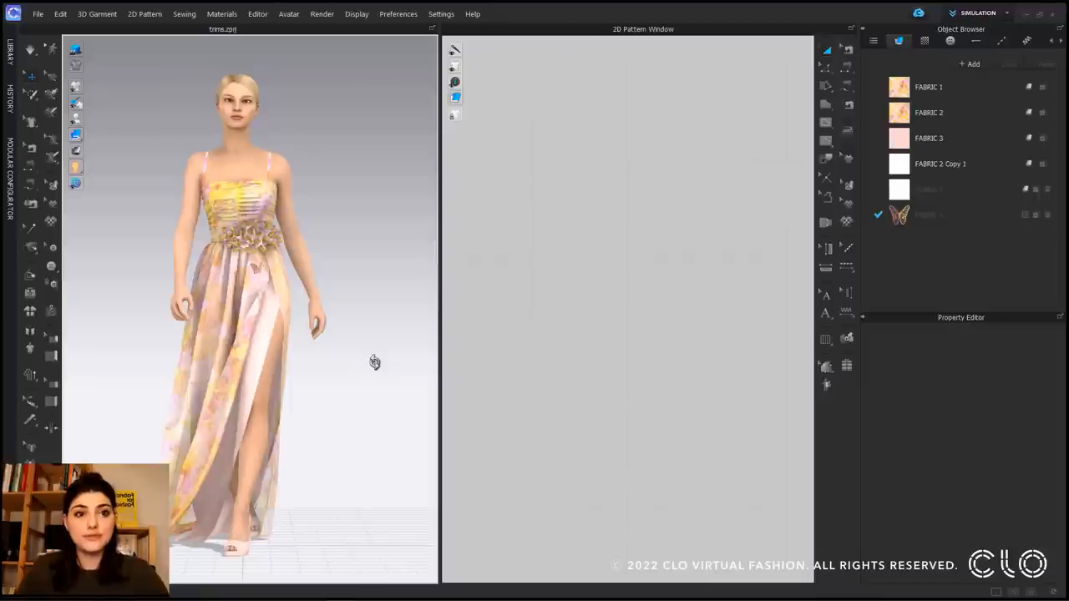
# Step: Duplicate the metal strap slider on the dress's left back strap to the symmetric strap
pyautogui.moveTo(339, 370); pyautogui.dragTo(137, 370, button='right')
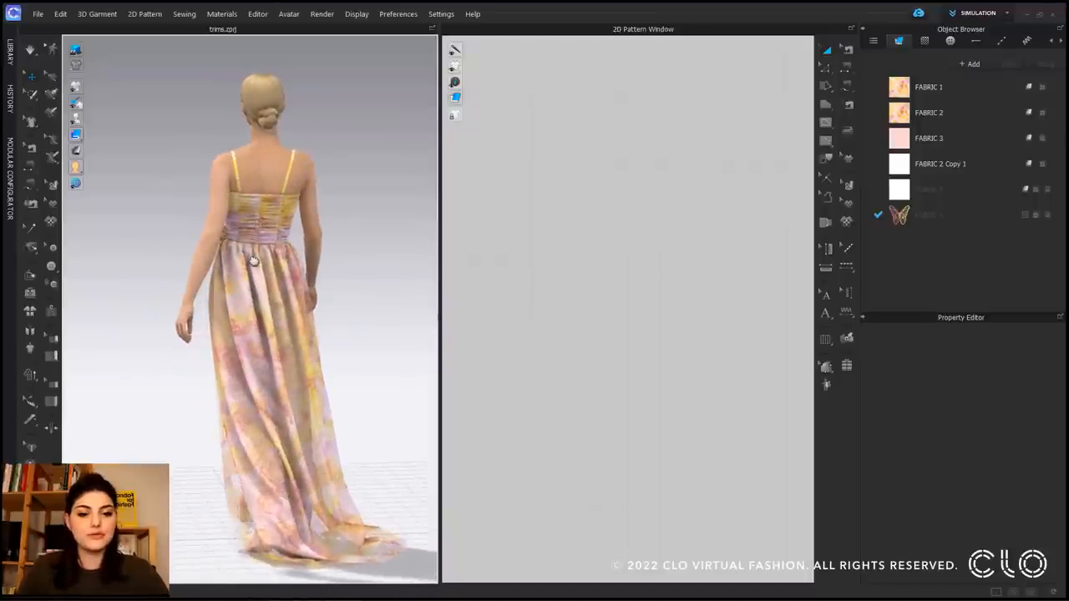
pyautogui.scroll(1, 253, 260)
pyautogui.moveTo(253, 260); pyautogui.dragTo(252, 288, button='middle')
pyautogui.scroll(4, 253, 288)
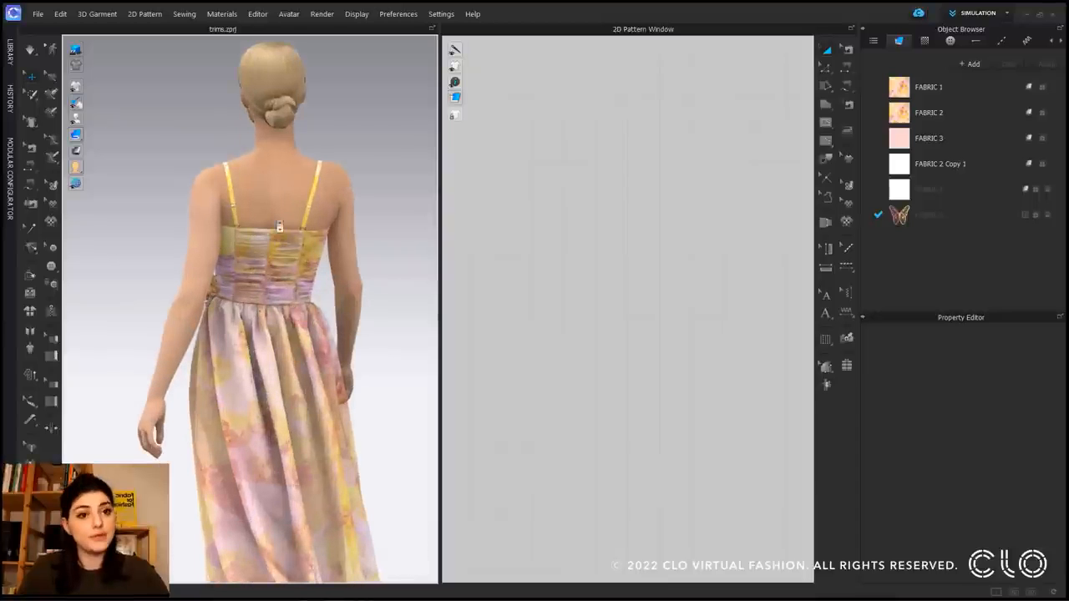
pyautogui.scroll(1, 298, 186)
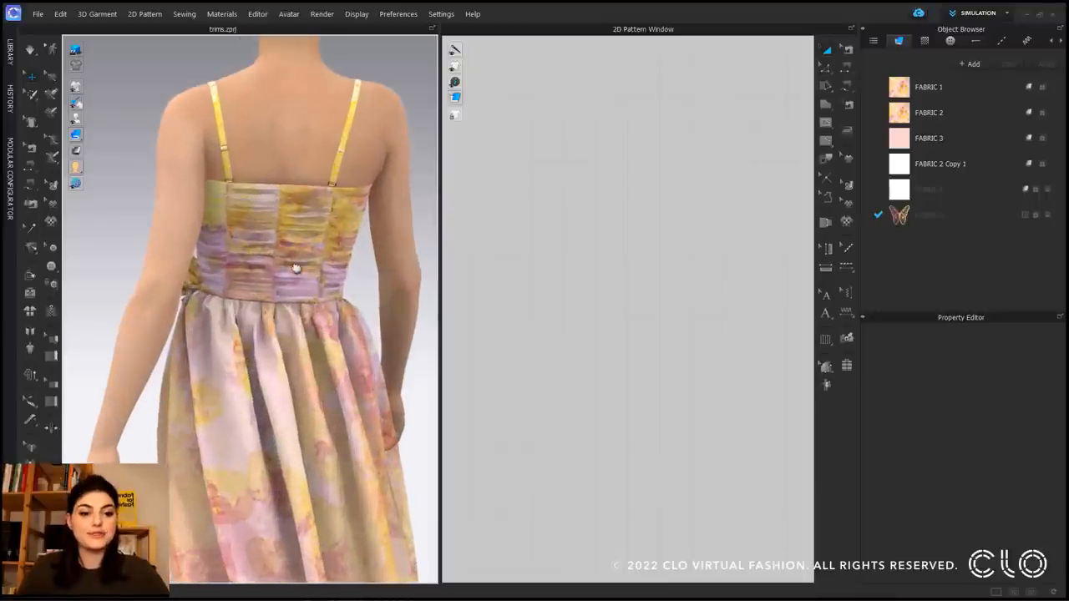
pyautogui.moveTo(297, 268); pyautogui.dragTo(302, 327, button='middle')
pyautogui.moveTo(310, 250); pyautogui.dragTo(313, 303, button='middle')
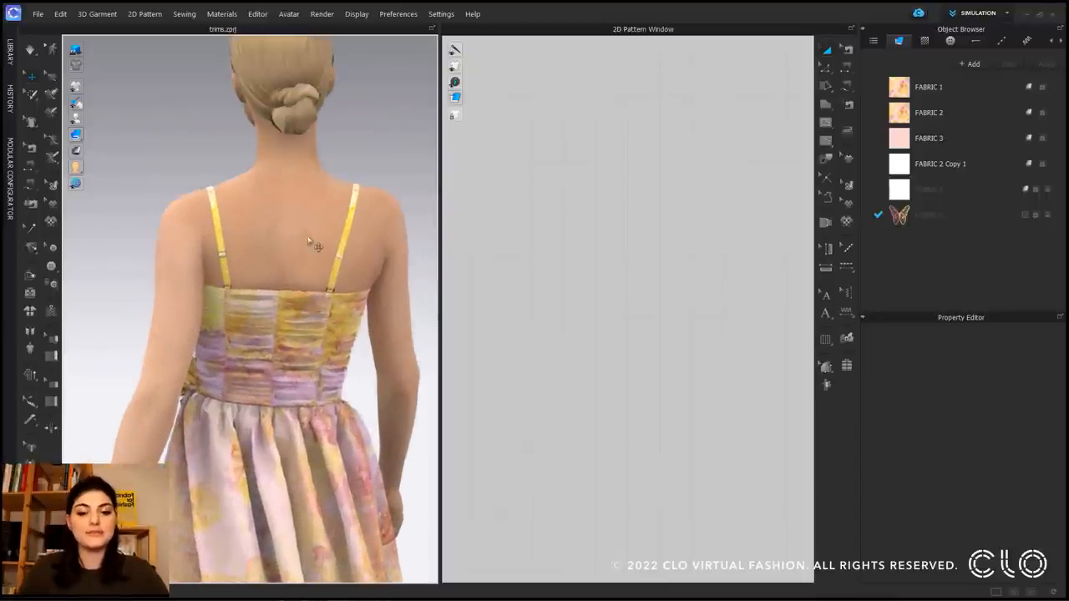
pyautogui.moveTo(307, 214); pyautogui.dragTo(309, 248, button='middle')
pyautogui.scroll(2, 308, 248)
pyautogui.scroll(3, 307, 247)
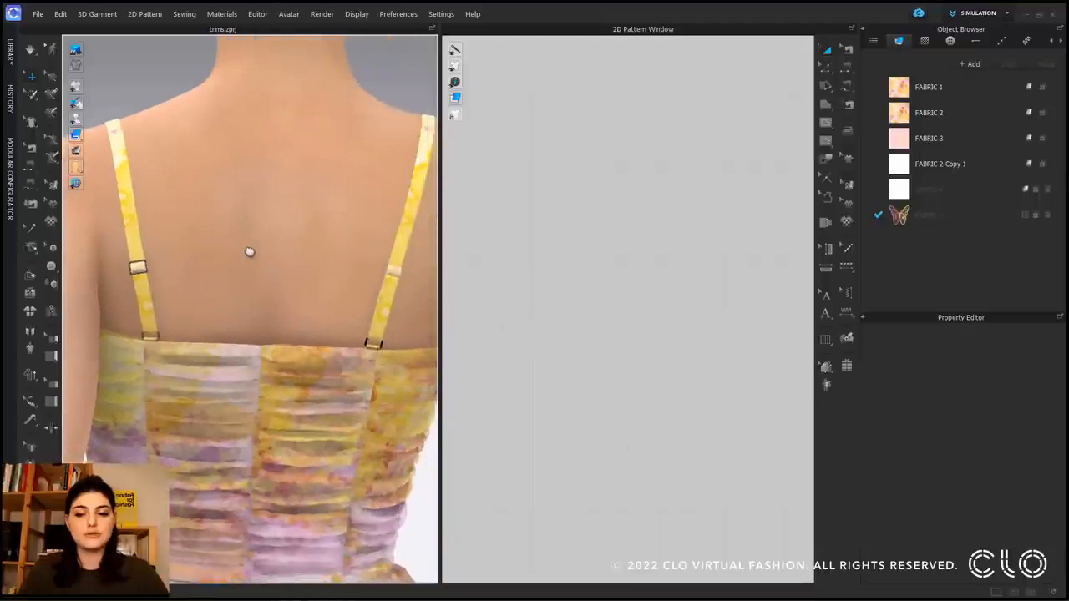
pyautogui.click(134, 267)
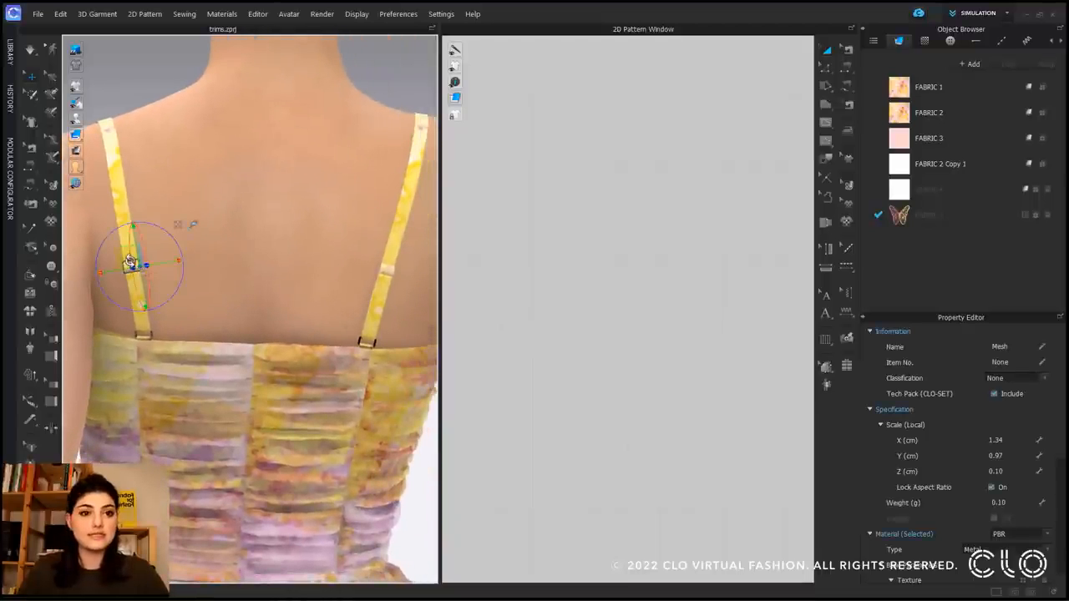
pyautogui.rightClick(129, 261)
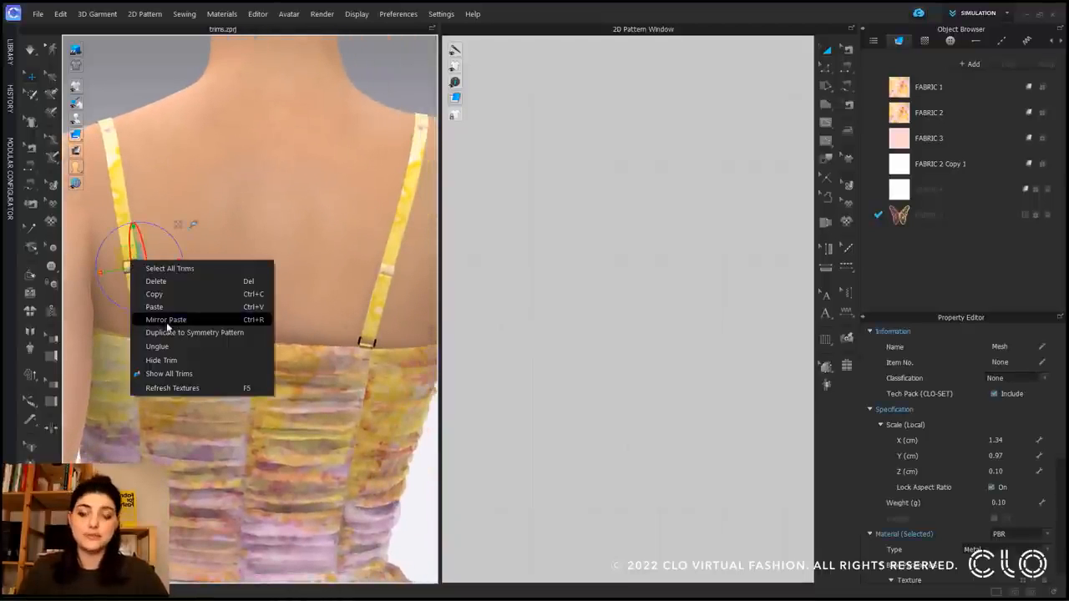
pyautogui.click(174, 334)
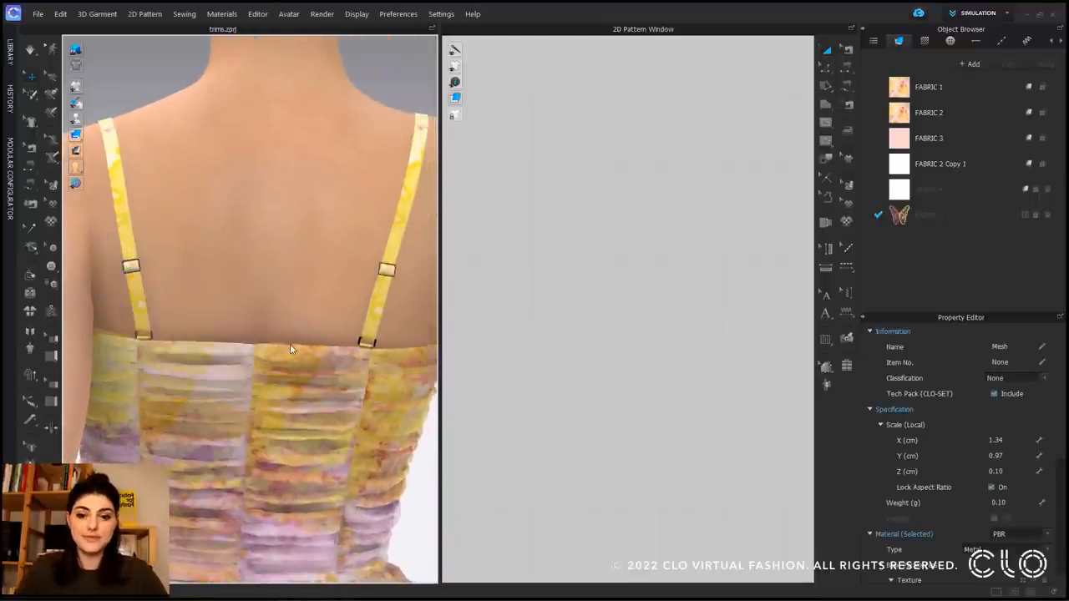
# Step: Inspect the duplicated slider on the right back strap up close, then return to the full front view
pyautogui.moveTo(271, 299); pyautogui.dragTo(234, 248, button='right')
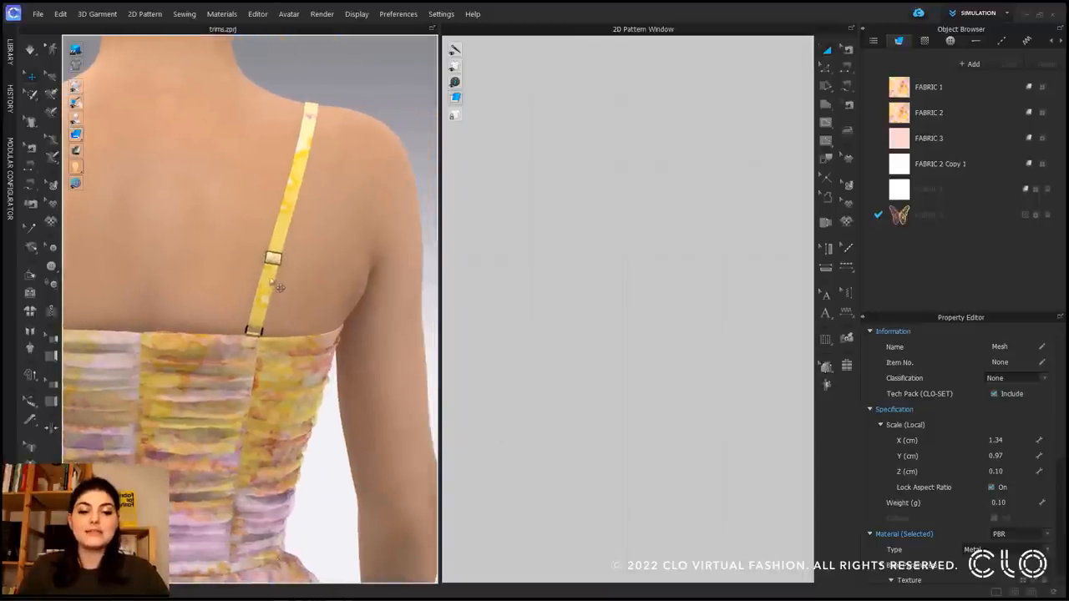
pyautogui.scroll(5, 272, 287)
pyautogui.click(270, 246)
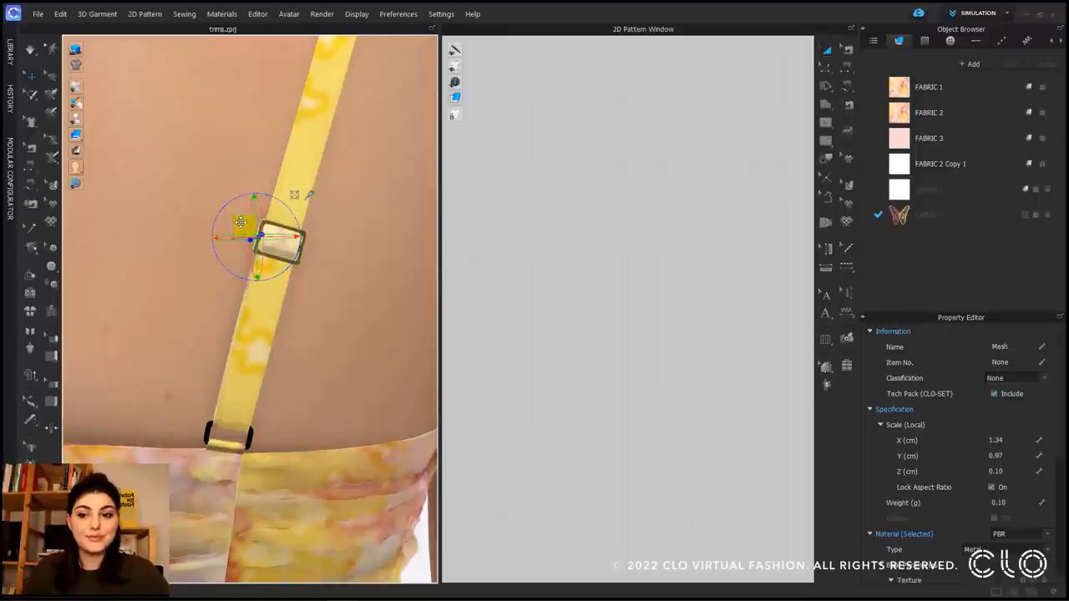
pyautogui.click(200, 317)
pyautogui.moveTo(200, 317); pyautogui.dragTo(240, 296, button='right')
pyautogui.press('2')
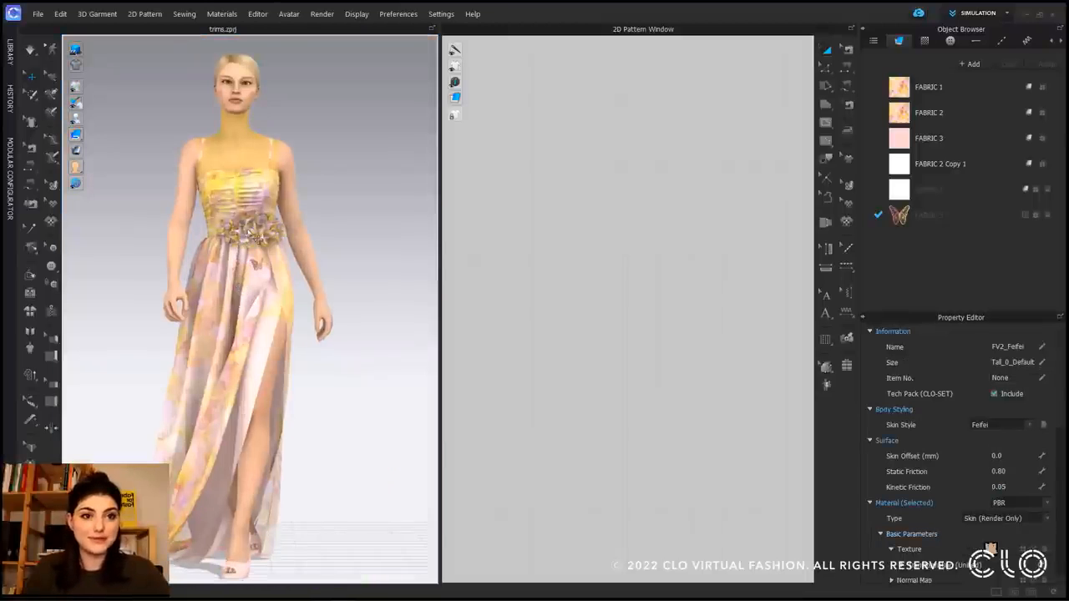
# Step: Select the butterfly trim on the skirt front and copy it
pyautogui.scroll(4, 259, 237)
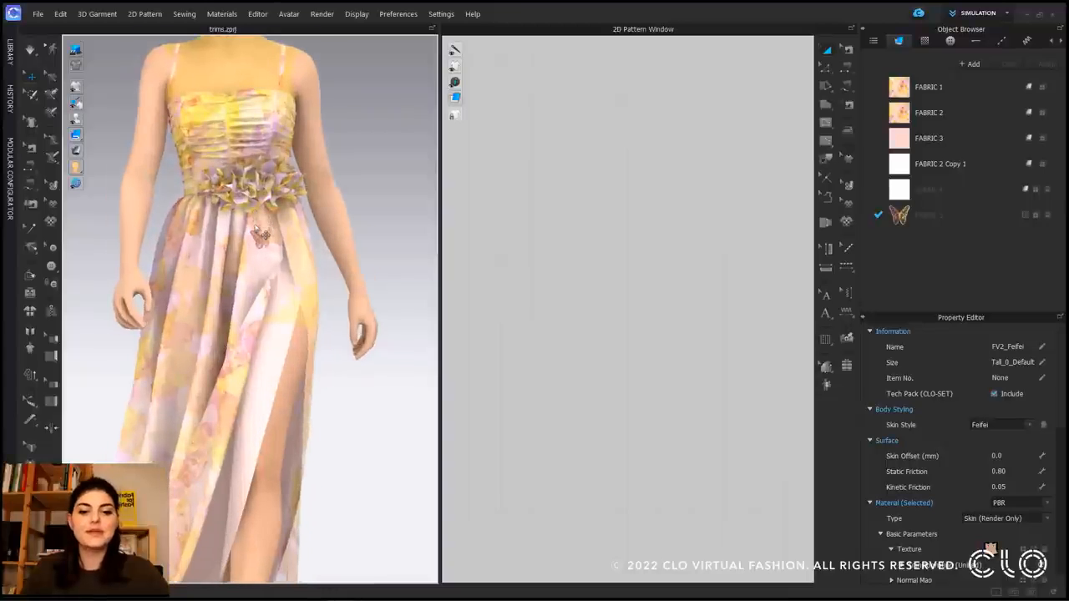
pyautogui.scroll(1, 260, 242)
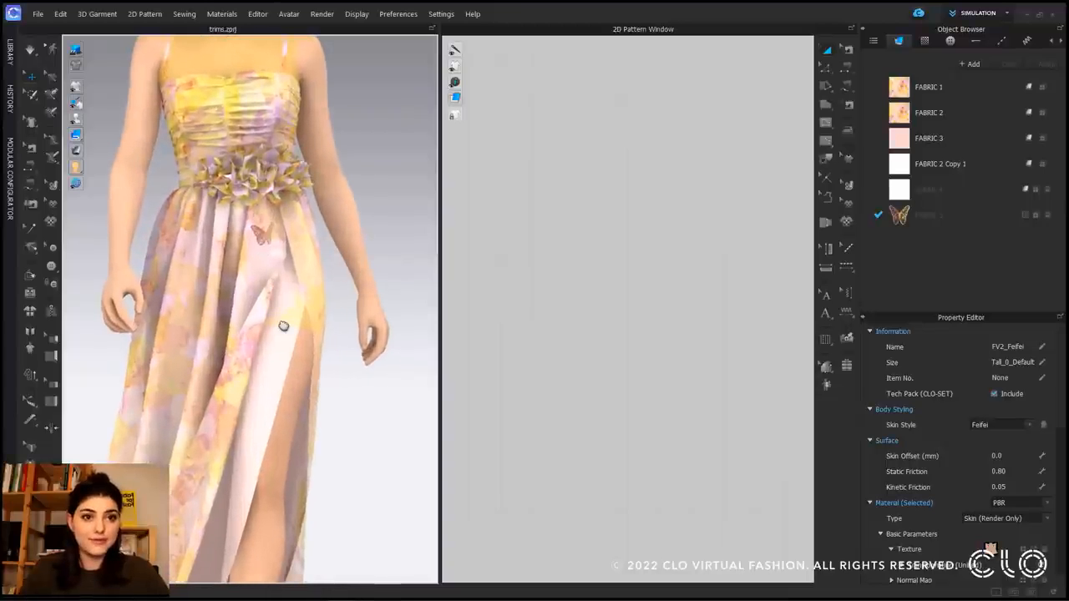
pyautogui.moveTo(282, 325)
pyautogui.mouseDown(button='middle')
pyautogui.moveTo(291, 342)
pyautogui.moveTo(291, 326)
pyautogui.mouseUp(button='middle')
pyautogui.scroll(3, 291, 326)
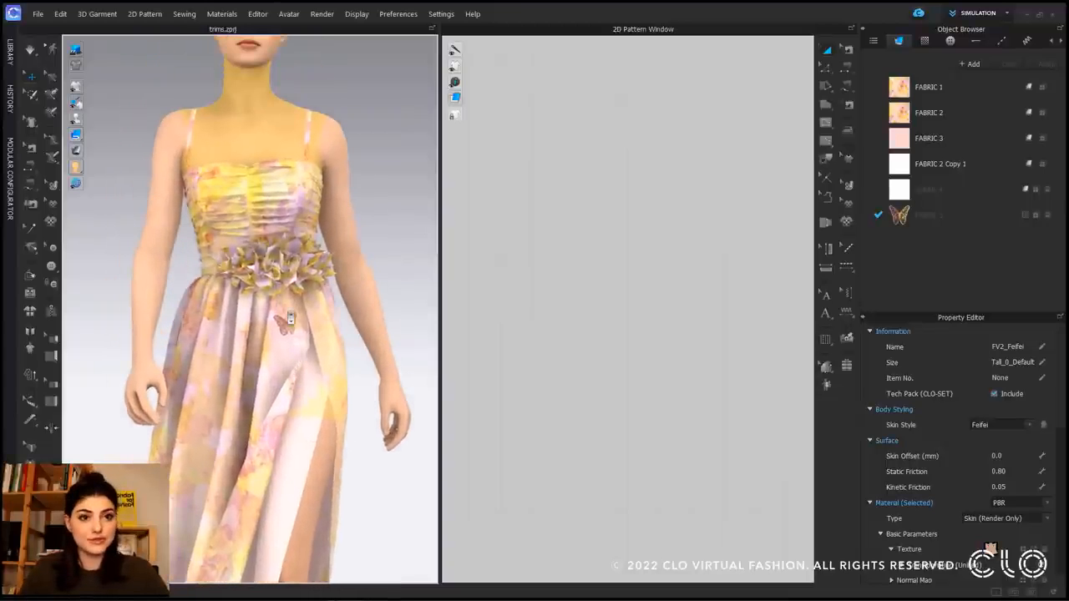
pyautogui.scroll(4, 299, 315)
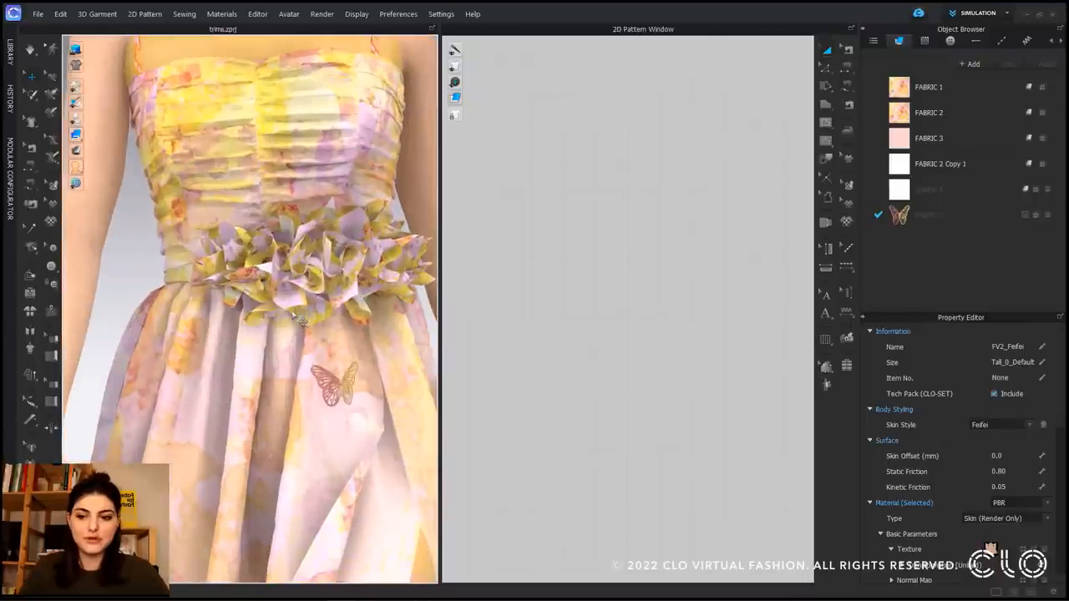
pyautogui.scroll(3, 303, 322)
pyautogui.click(332, 378)
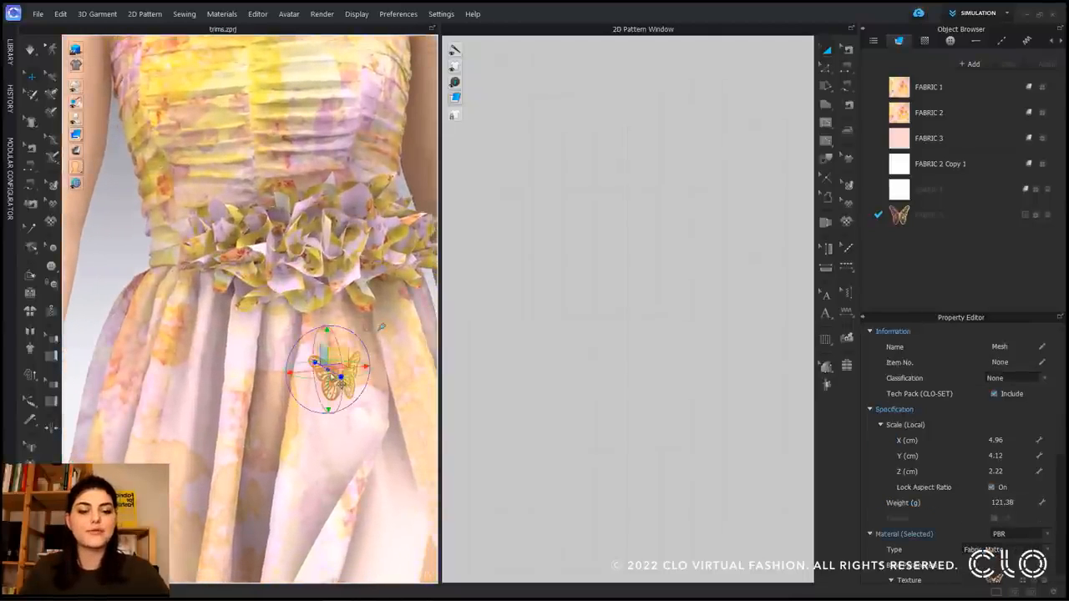
pyautogui.rightClick(328, 373)
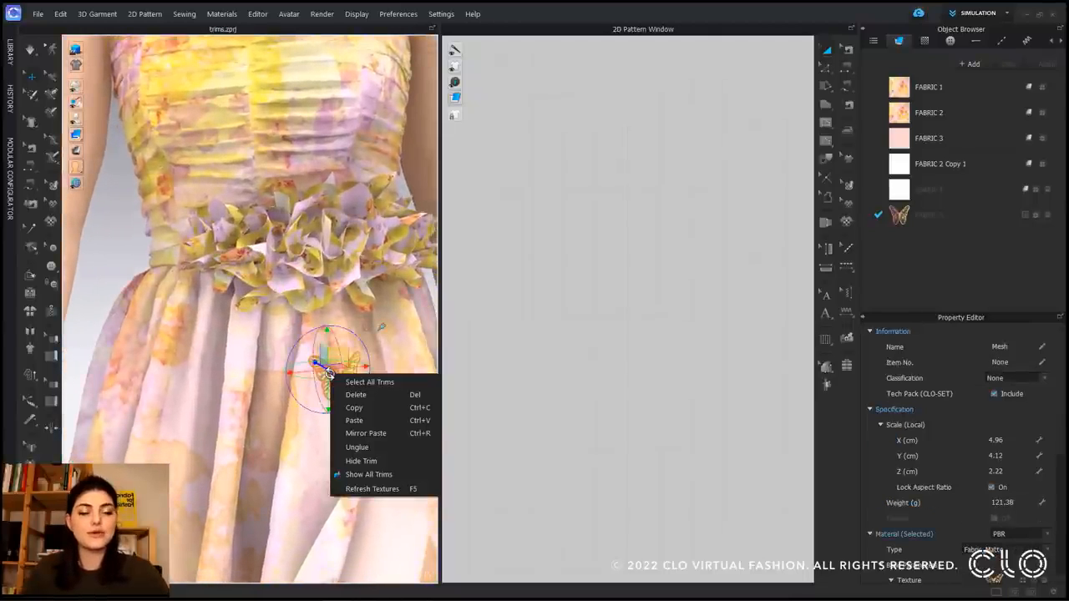
pyautogui.click(366, 409)
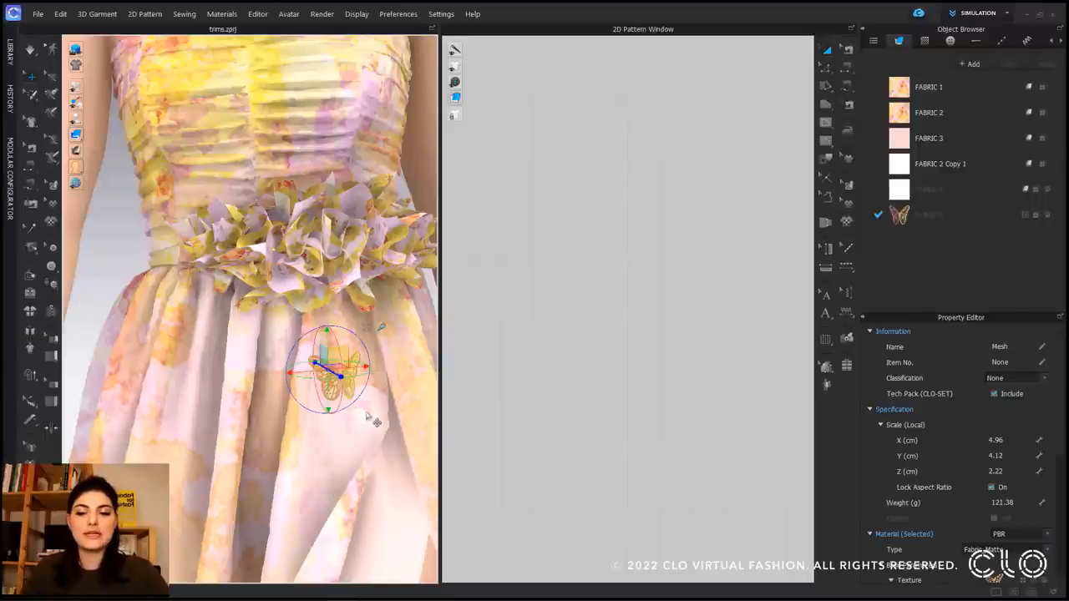
# Step: Mirror-paste the butterfly trim onto the skirt beside the original, below the waist flowers, and adjust its rotation
pyautogui.rightClick(271, 385)
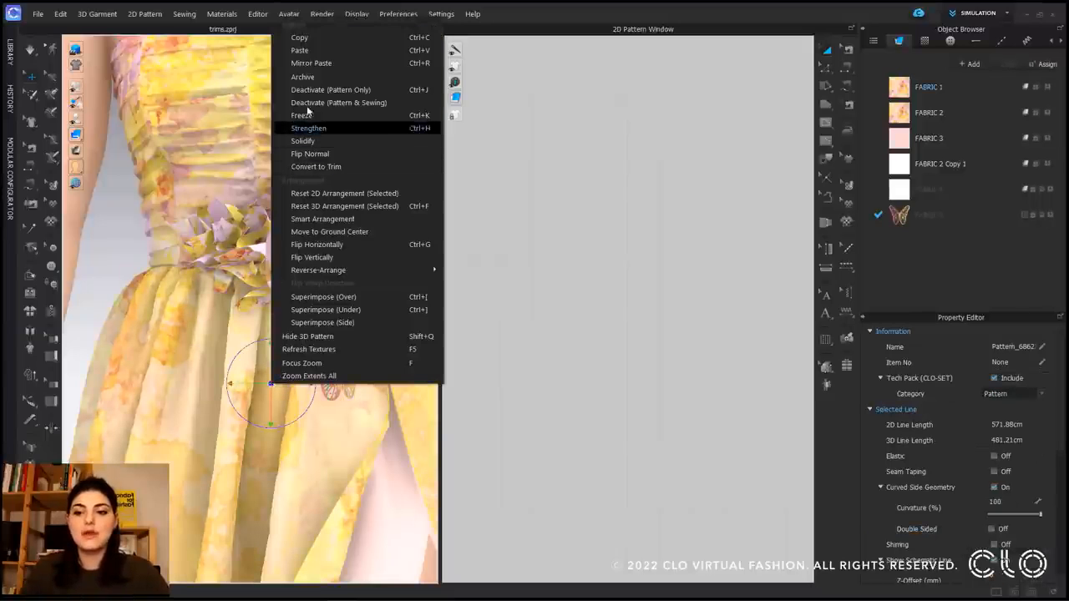
pyautogui.click(312, 63)
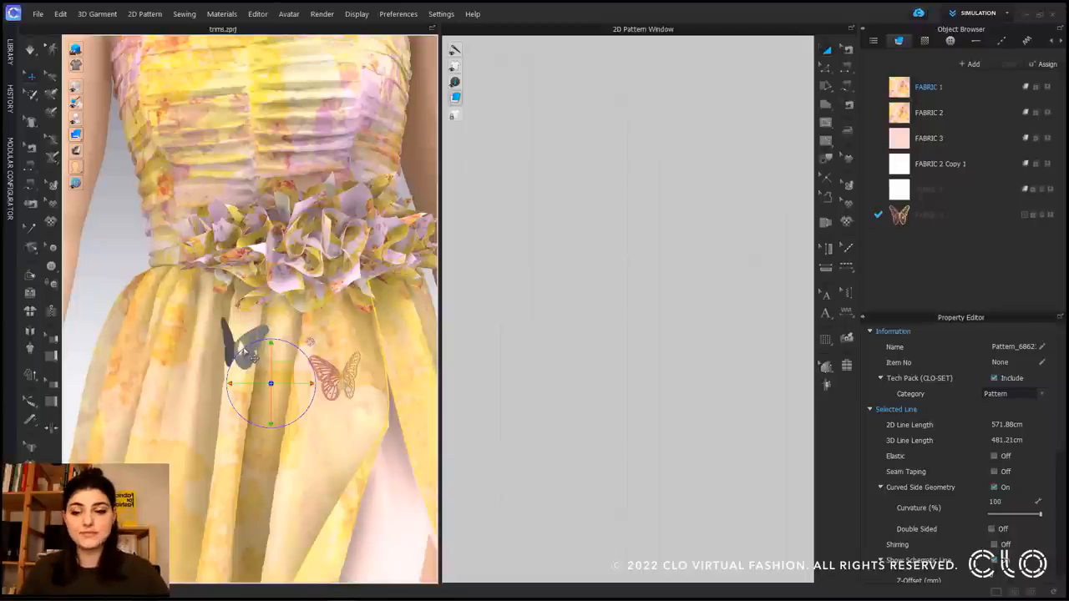
pyautogui.click(250, 361)
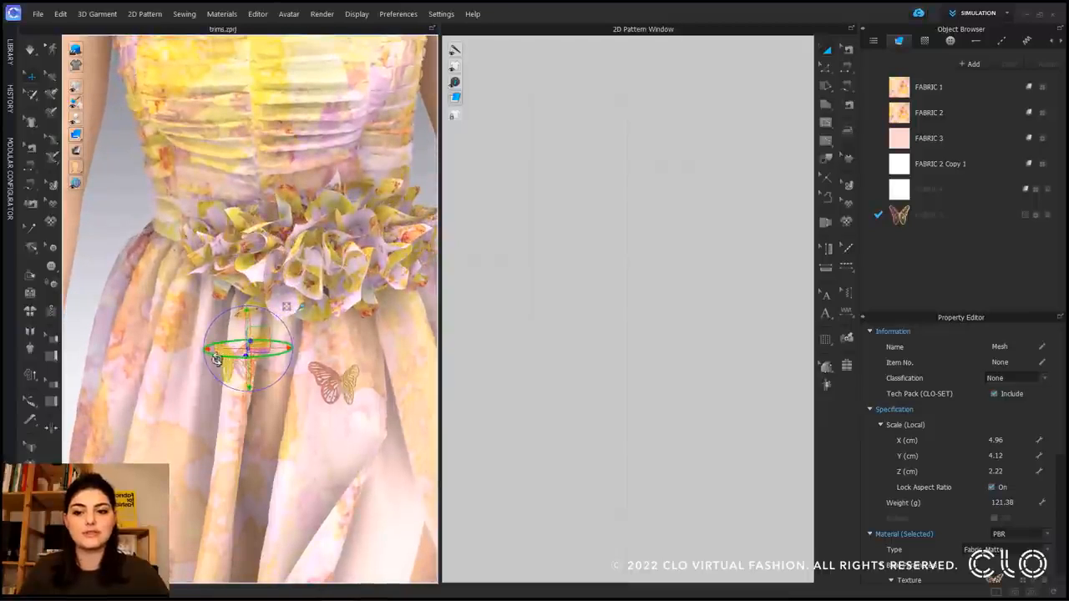
pyautogui.moveTo(292, 332); pyautogui.dragTo(290, 344)
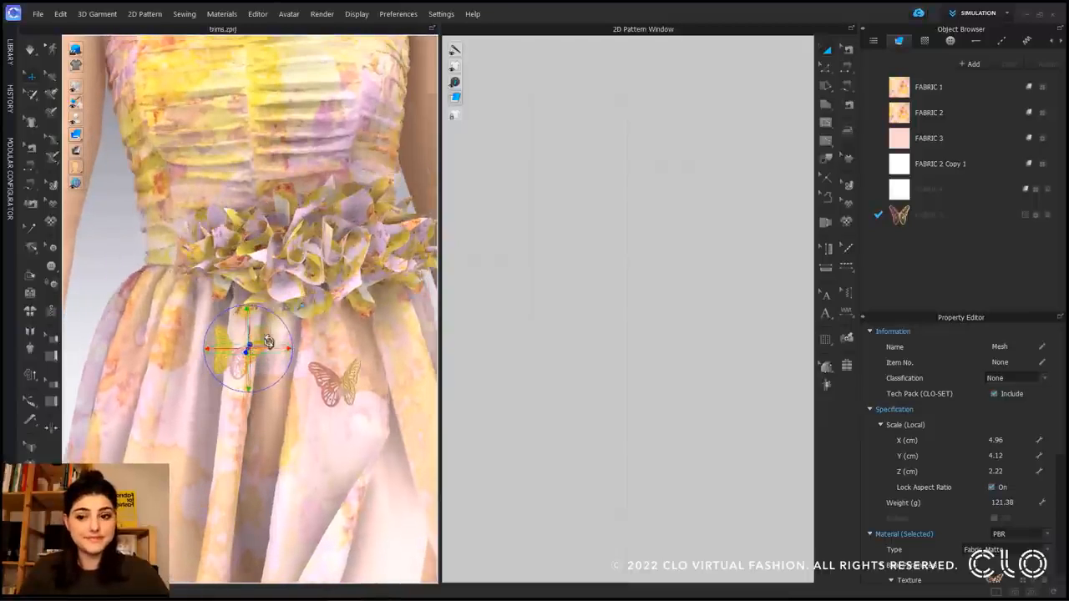
pyautogui.click(233, 380)
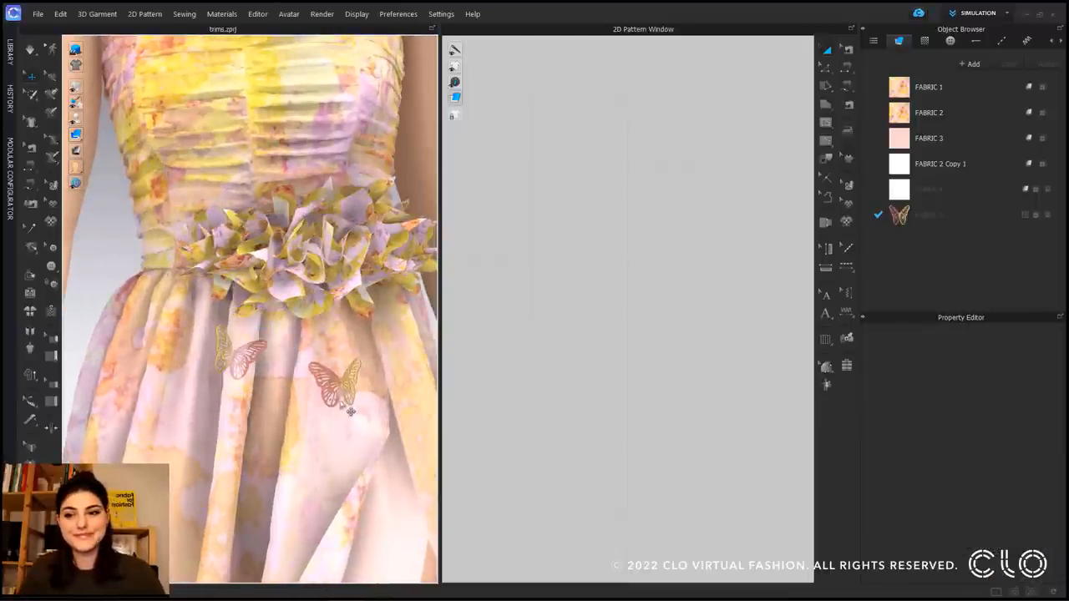
pyautogui.scroll(-5, 350, 409)
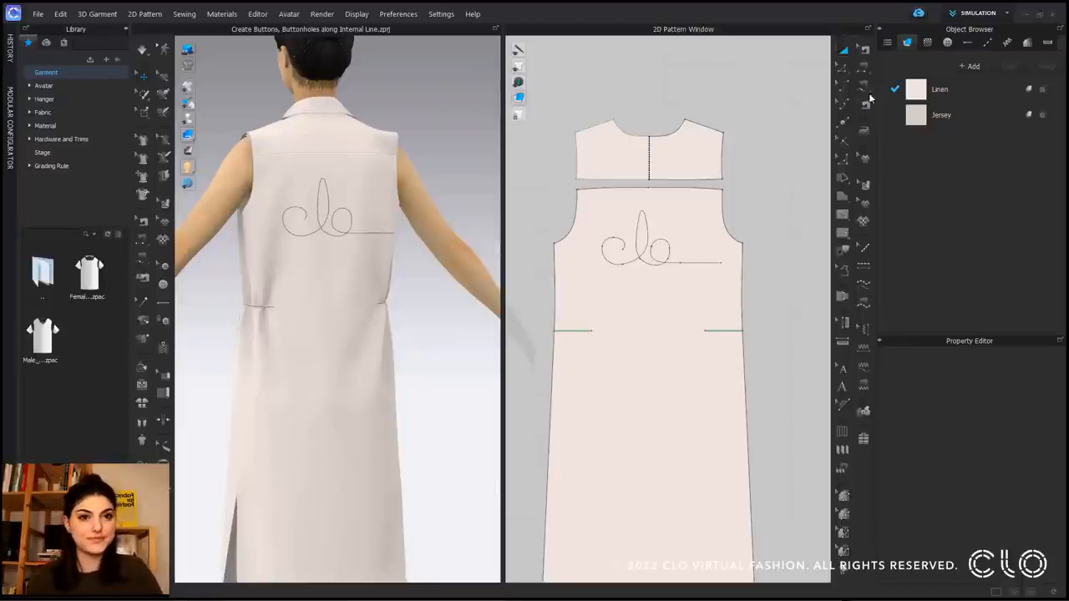
# Step: Start creating buttons along the script-shaped internal line on the back pattern, using the Distribute type
pyautogui.click(645, 235)
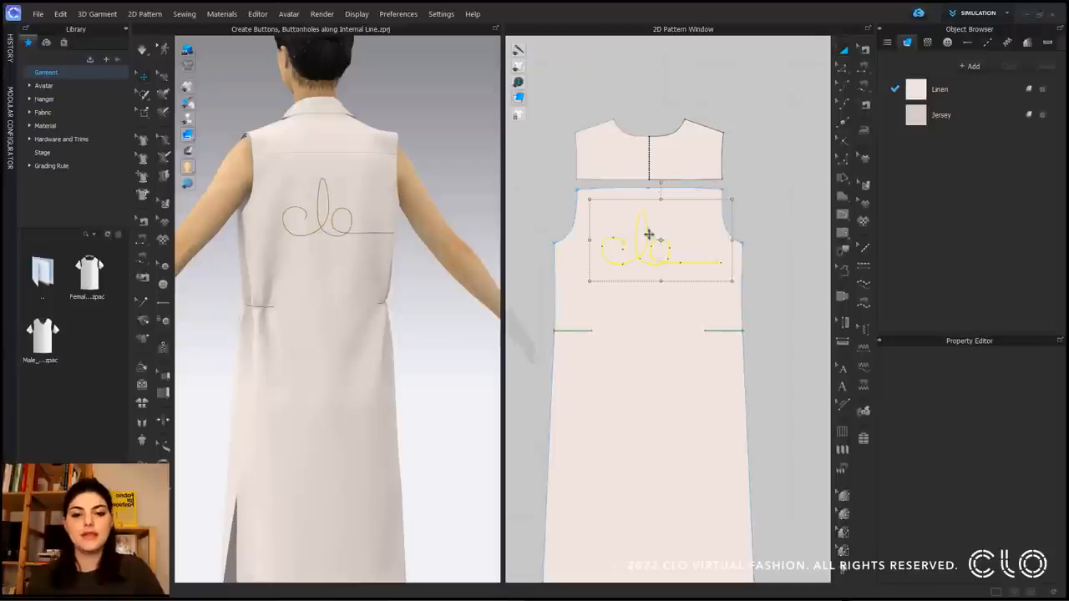
pyautogui.click(163, 285)
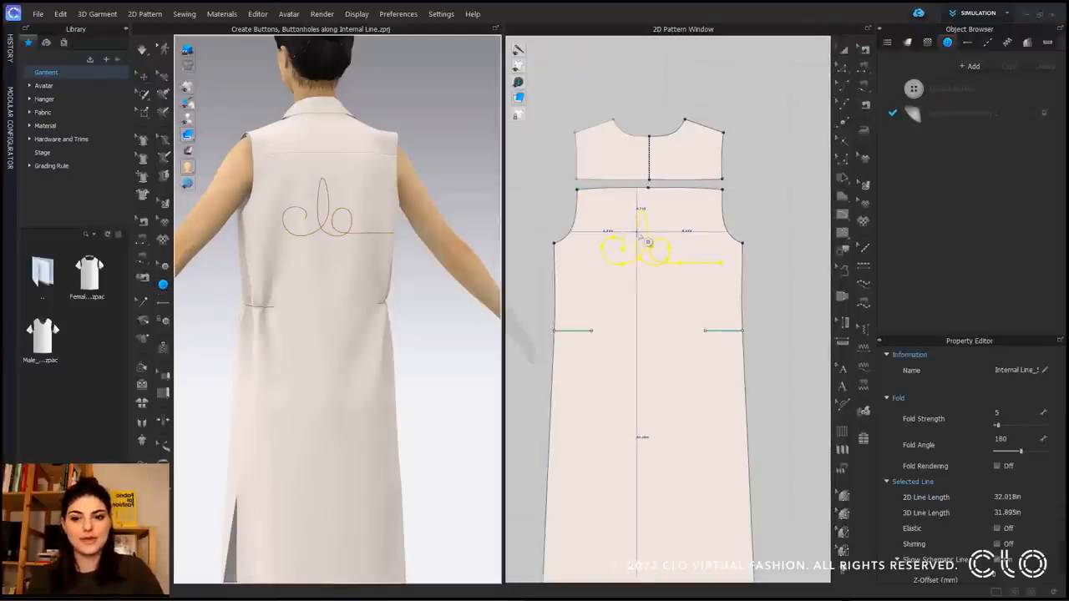
pyautogui.click(641, 238)
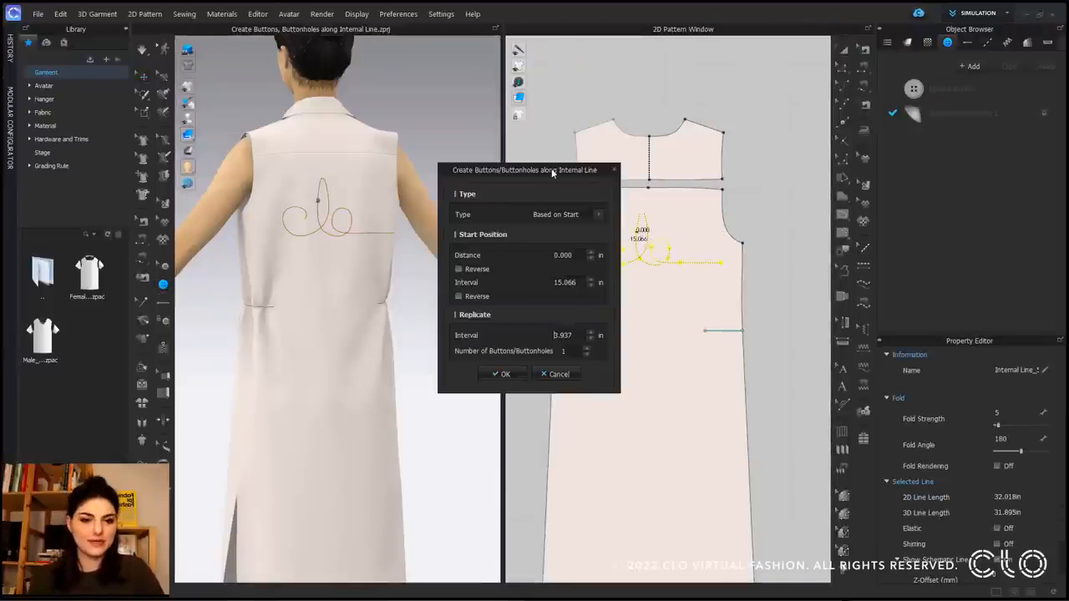
pyautogui.moveTo(544, 171); pyautogui.dragTo(484, 149)
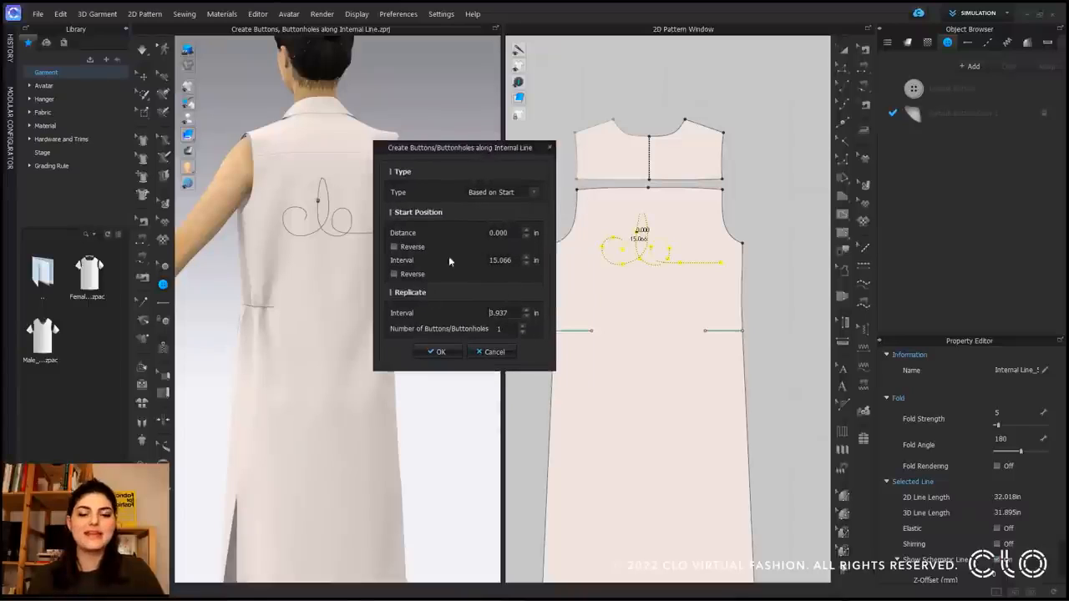
pyautogui.click(493, 313)
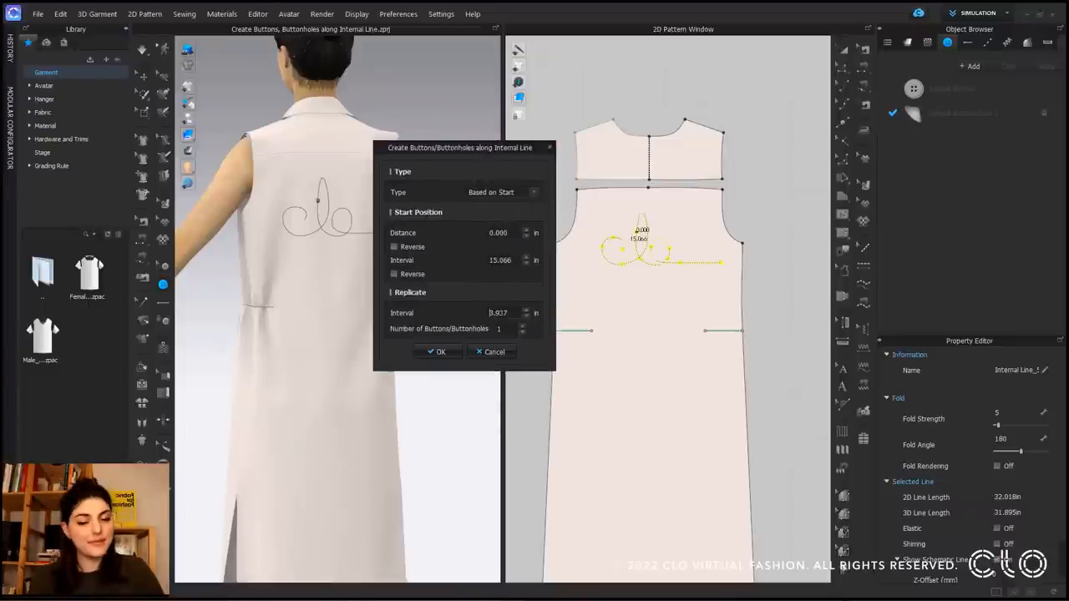
pyautogui.click(522, 197)
pyautogui.click(510, 205)
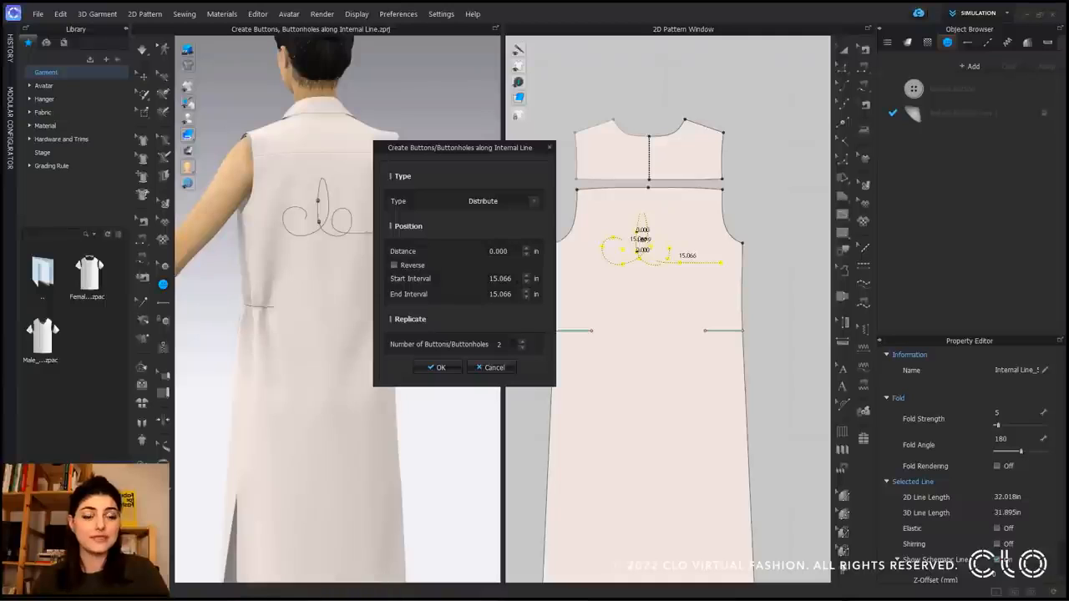
# Step: Set the start interval and end interval of the distributed buttons to 0.25 in each
pyautogui.doubleClick(508, 279)
pyautogui.write('.25')
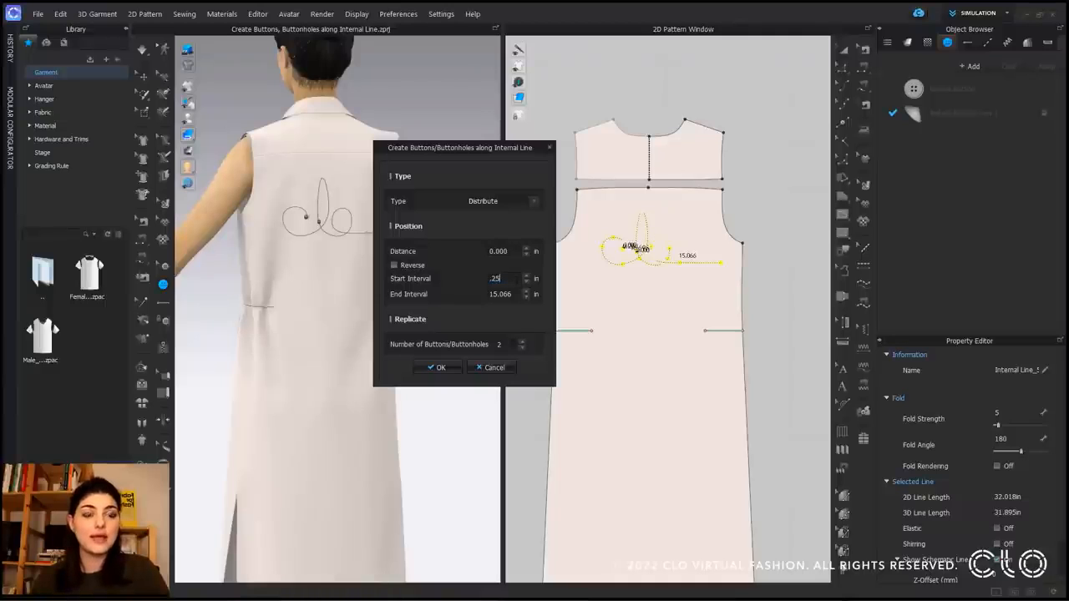
pyautogui.press('Tab')
pyautogui.write('.25')
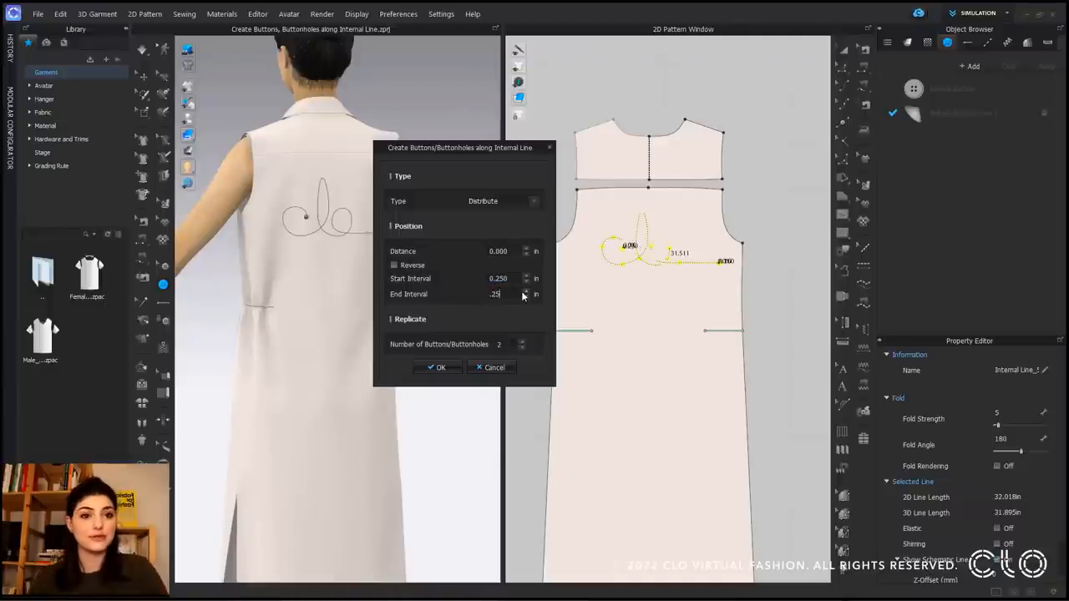
pyautogui.press('Tab')
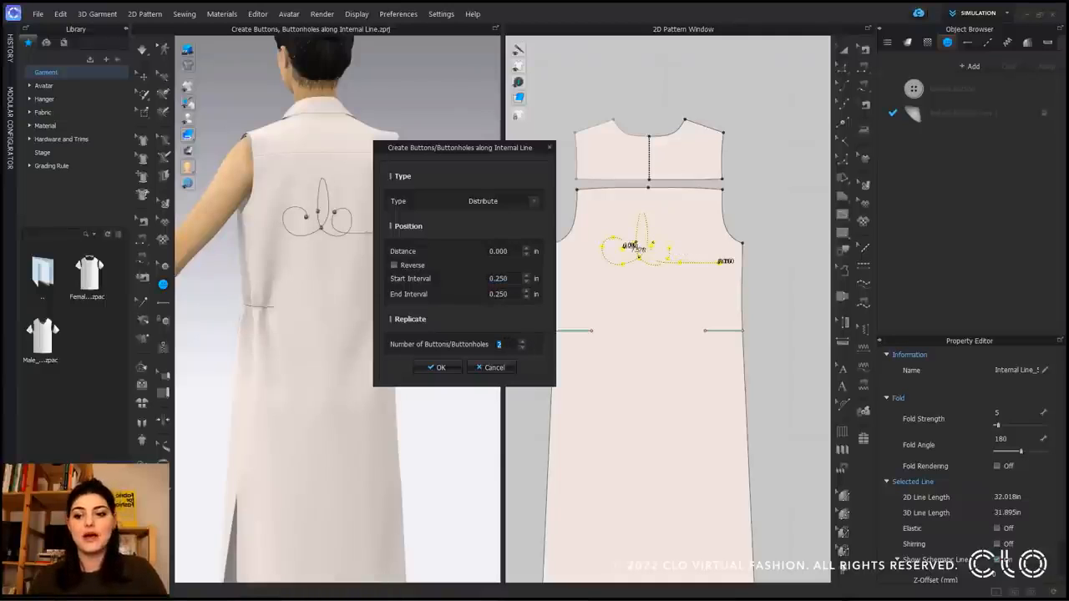
# Step: Set the number of buttons to 50, create them along the script line and inspect them on the garment back
pyautogui.write('55')
pyautogui.press('BackSpace')
pyautogui.write('0')
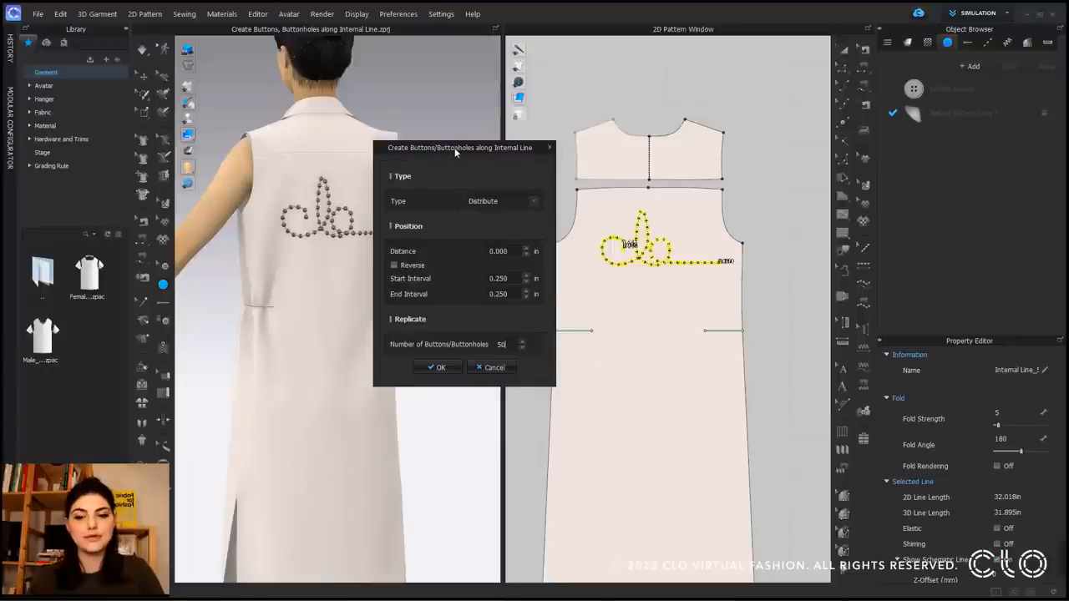
pyautogui.moveTo(454, 148); pyautogui.dragTo(469, 148)
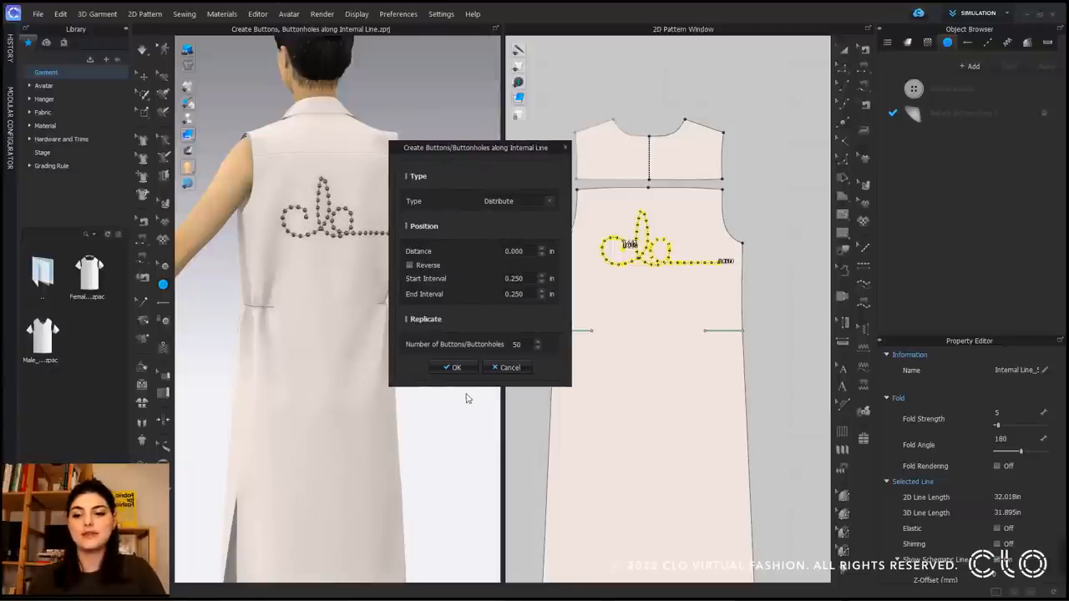
pyautogui.click(455, 370)
pyautogui.scroll(4, 352, 199)
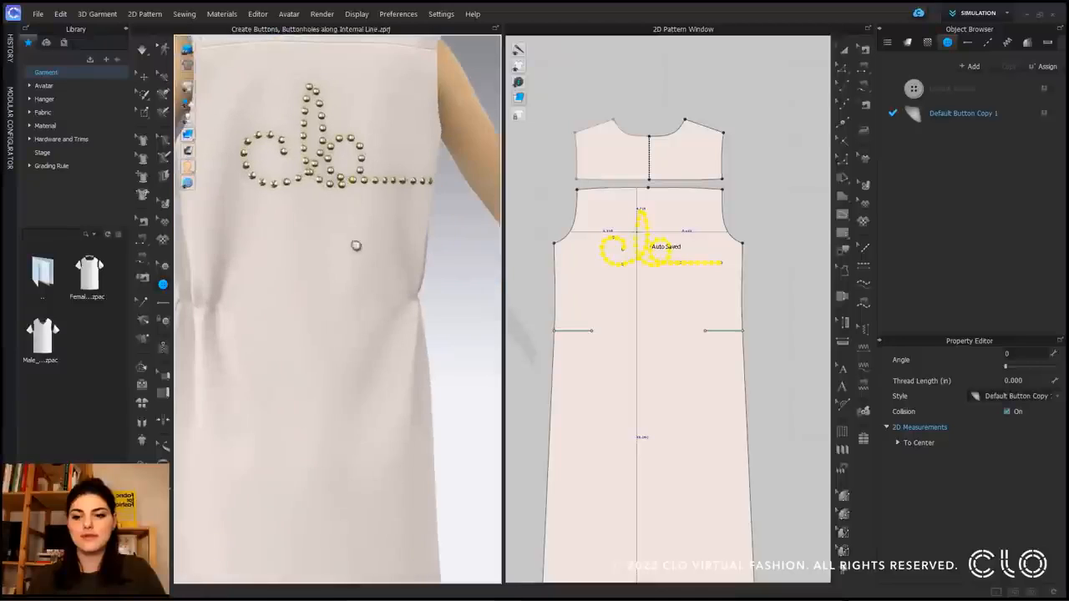
pyautogui.moveTo(356, 244); pyautogui.dragTo(357, 329, button='middle')
pyautogui.moveTo(347, 272); pyautogui.dragTo(359, 269, button='right')
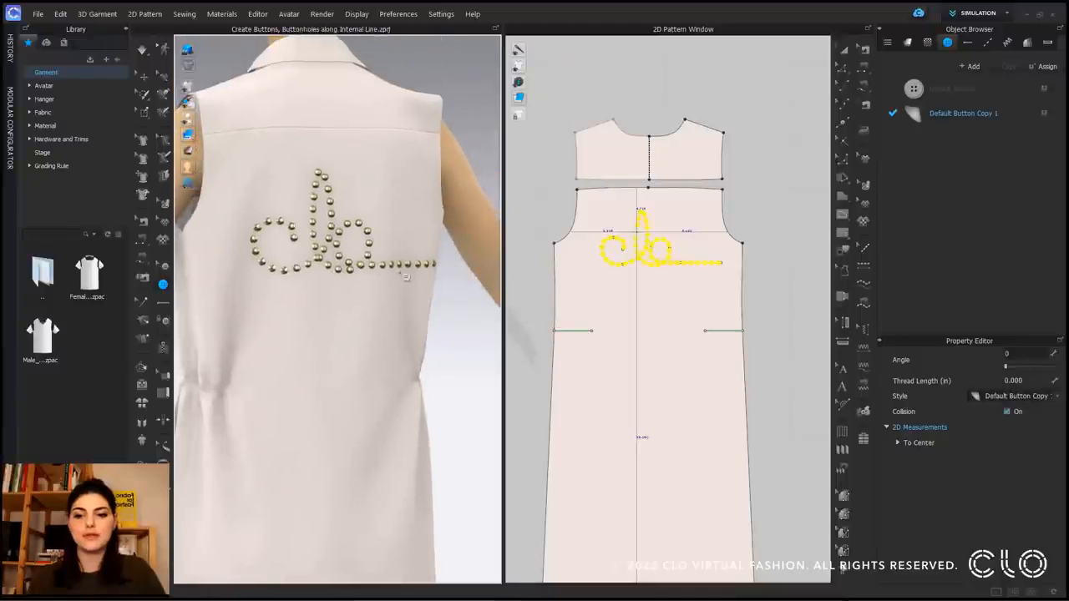
# Step: Set the width of the Default Button Copy 1 style to 18 L and inspect the buttons on the garment
pyautogui.click(973, 113)
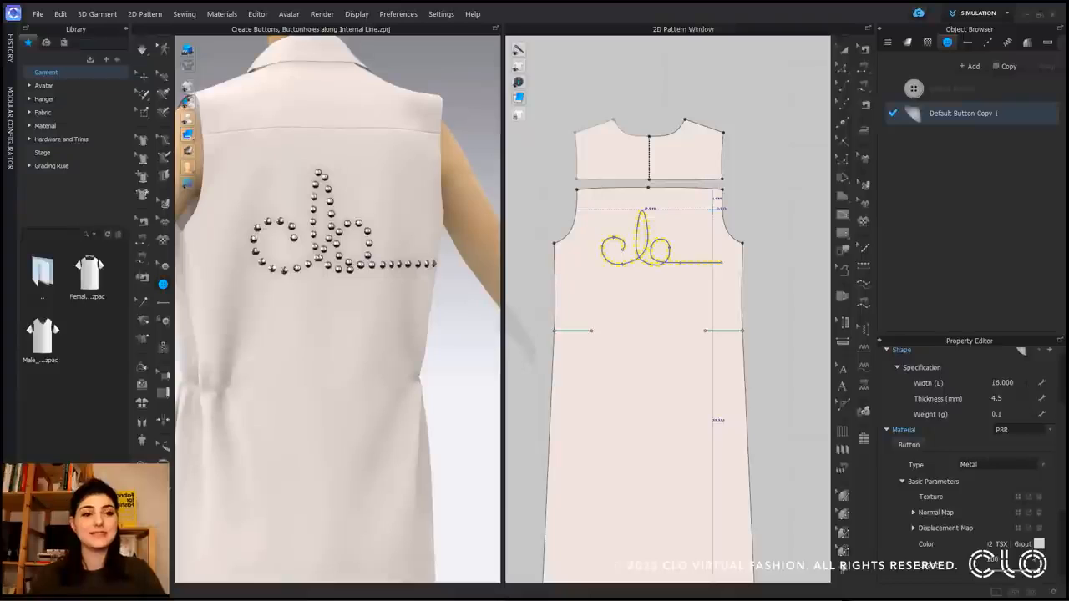
pyautogui.doubleClick(1002, 382)
pyautogui.write('18')
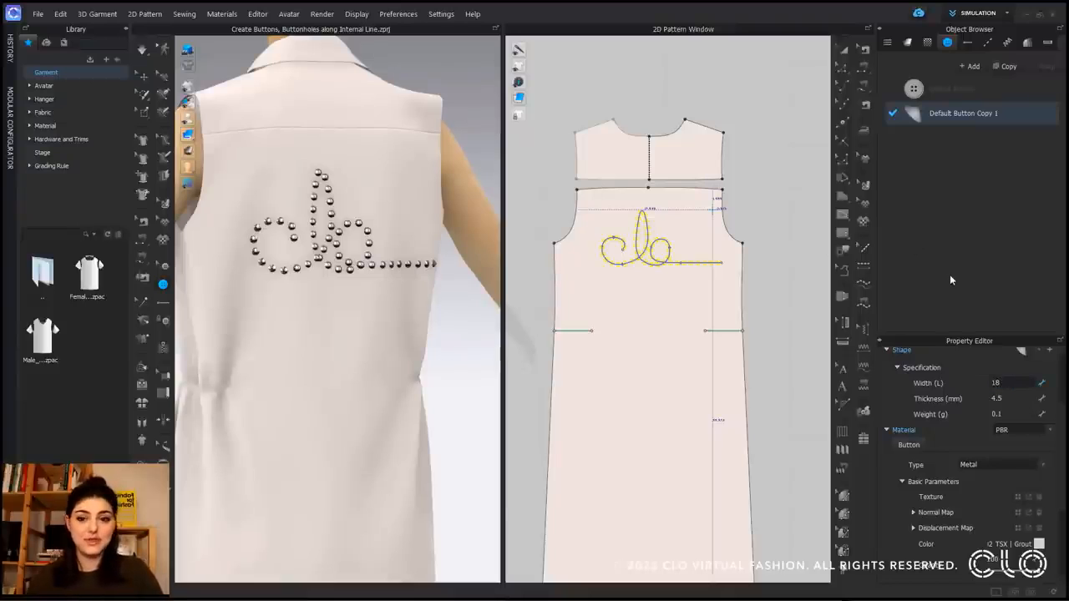
pyautogui.press('Return')
pyautogui.moveTo(332, 263); pyautogui.dragTo(324, 264, button='right')
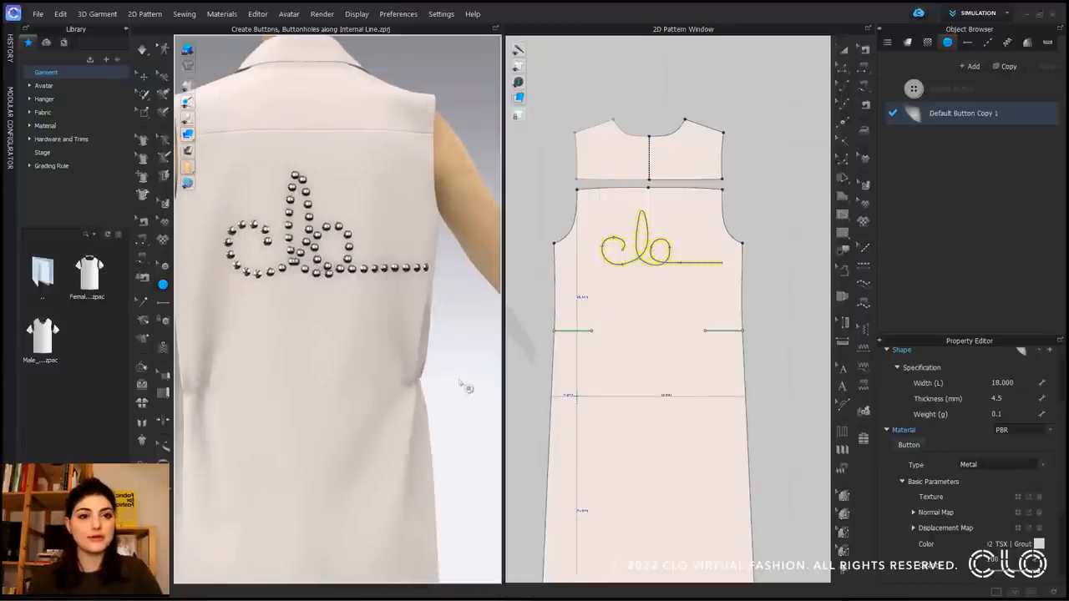
pyautogui.moveTo(448, 367); pyautogui.dragTo(464, 345, button='right')
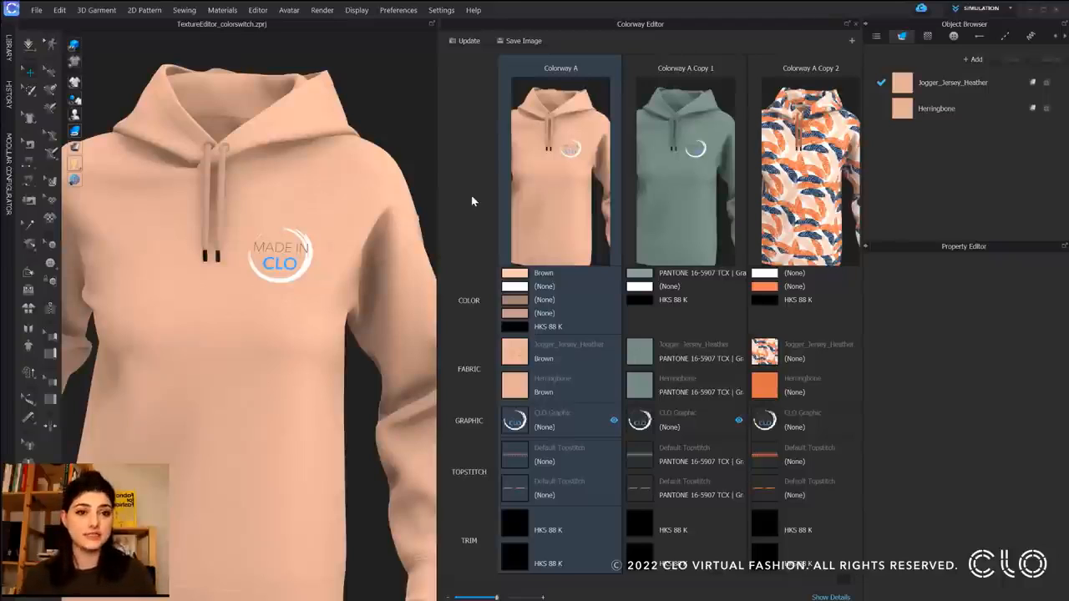
# Step: Open the CLO Graphic in the Texture Editor and enable Color Switch with 3 colors for its layer
pyautogui.click(929, 37)
pyautogui.click(933, 86)
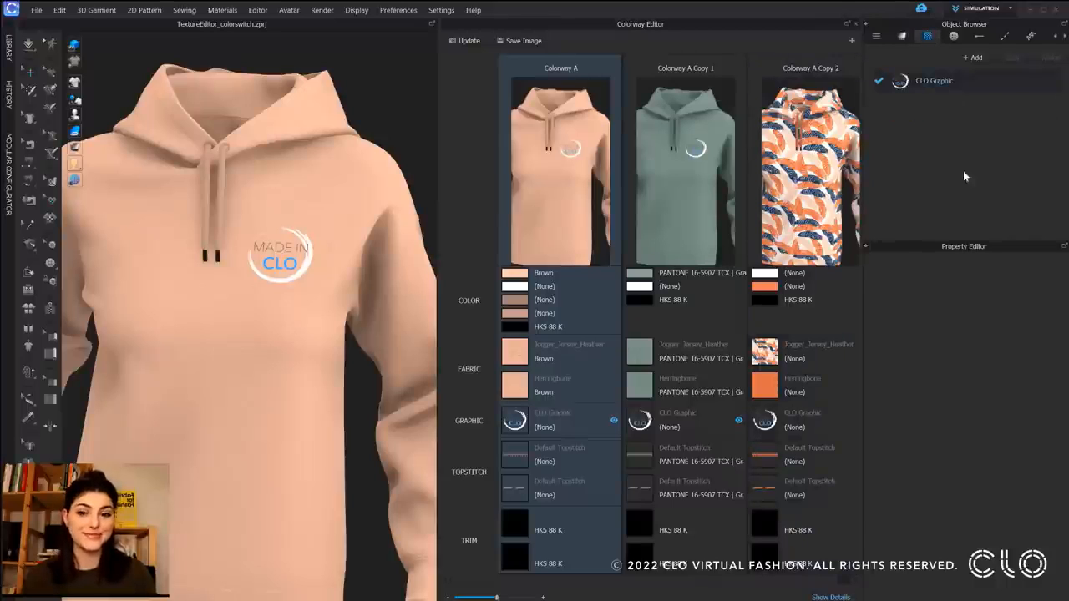
pyautogui.click(1040, 405)
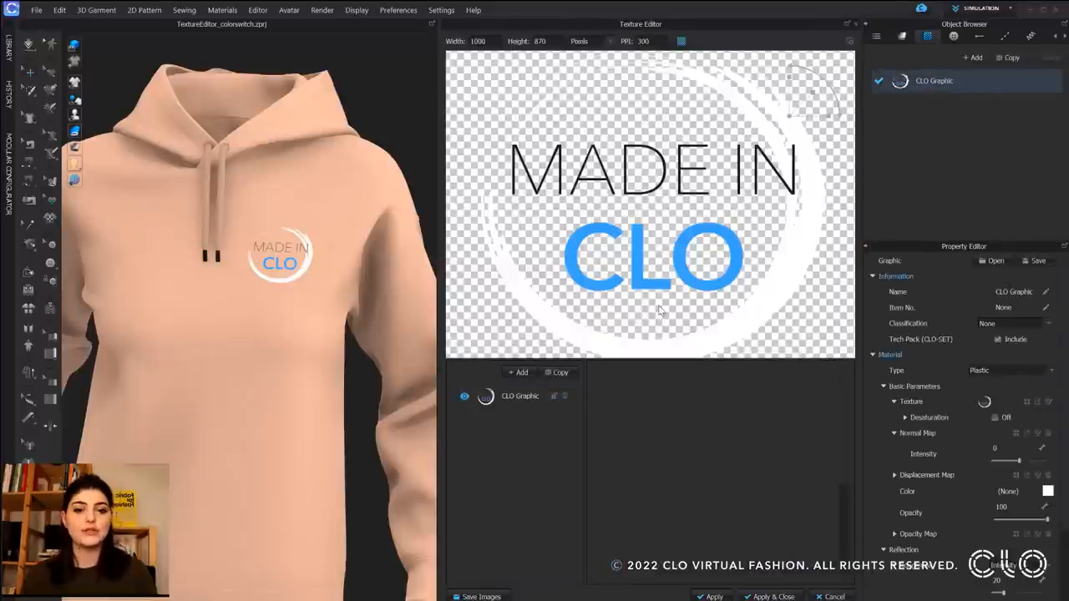
pyautogui.click(513, 396)
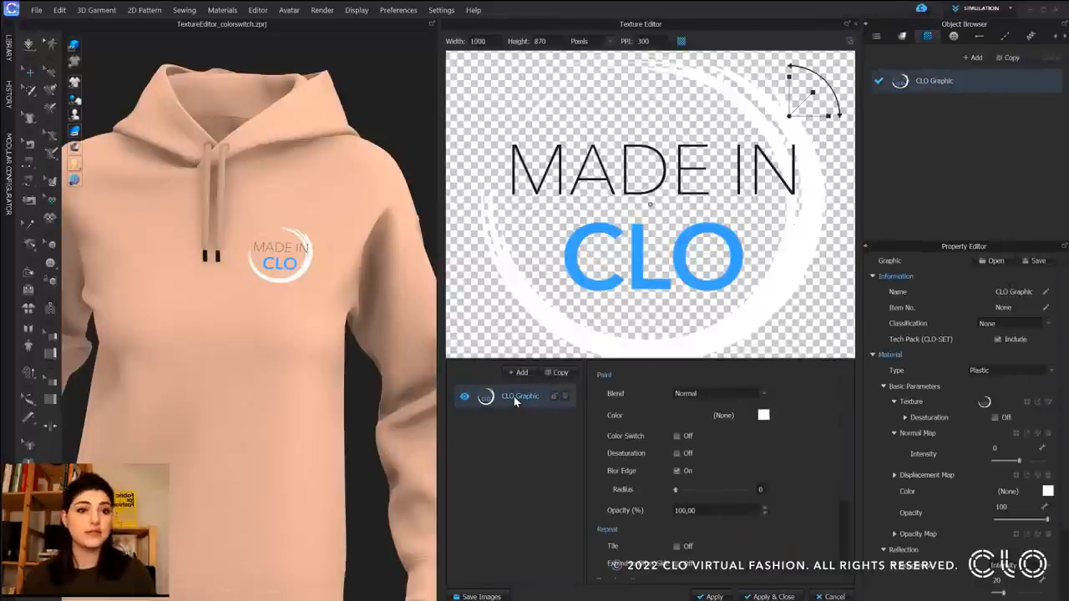
pyautogui.click(677, 437)
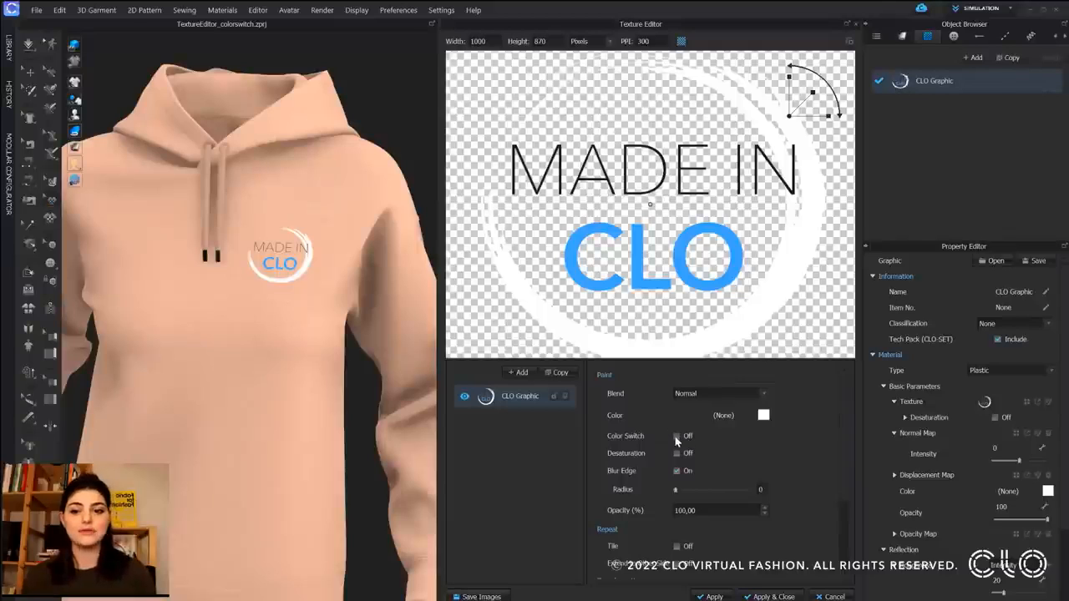
pyautogui.click(688, 455)
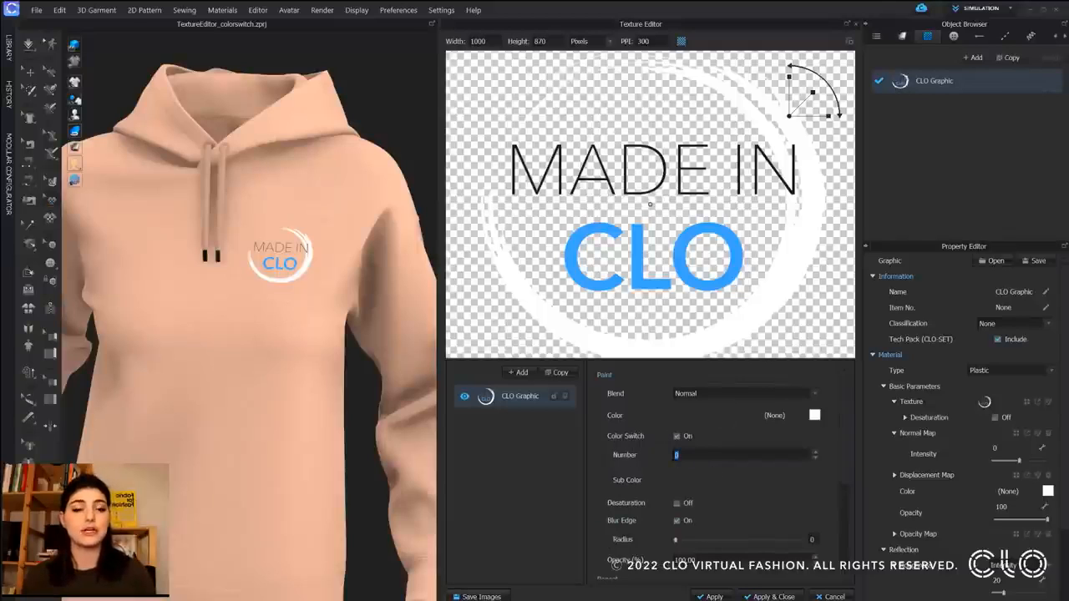
pyautogui.write('3')
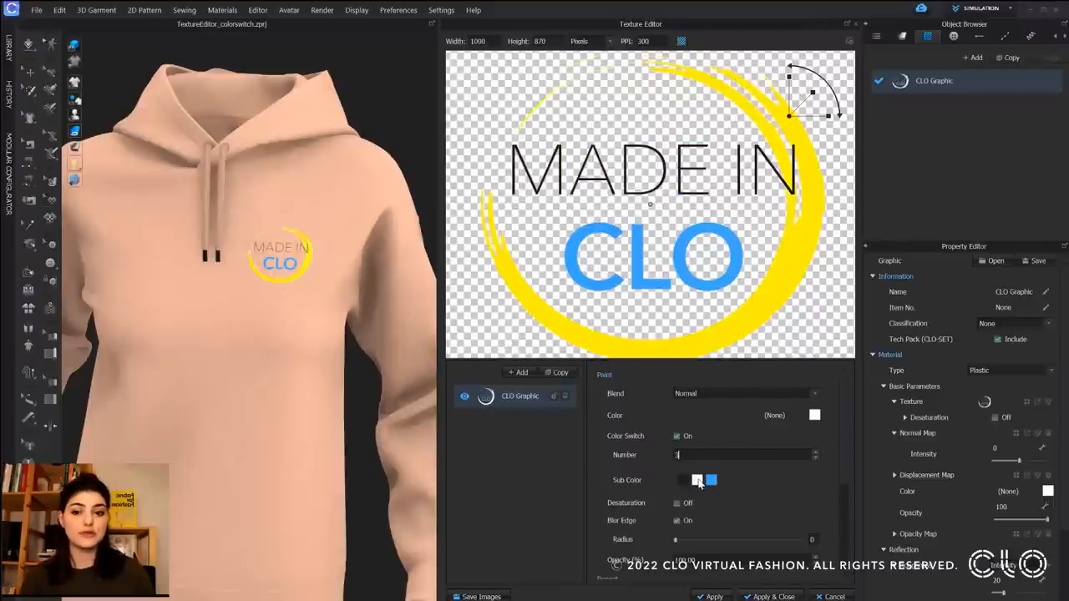
# Step: Replace the graphic's white sub color with the saved peach swatch (FFA178), then apply the change and close the Texture Editor
pyautogui.click(698, 483)
pyautogui.click(313, 326)
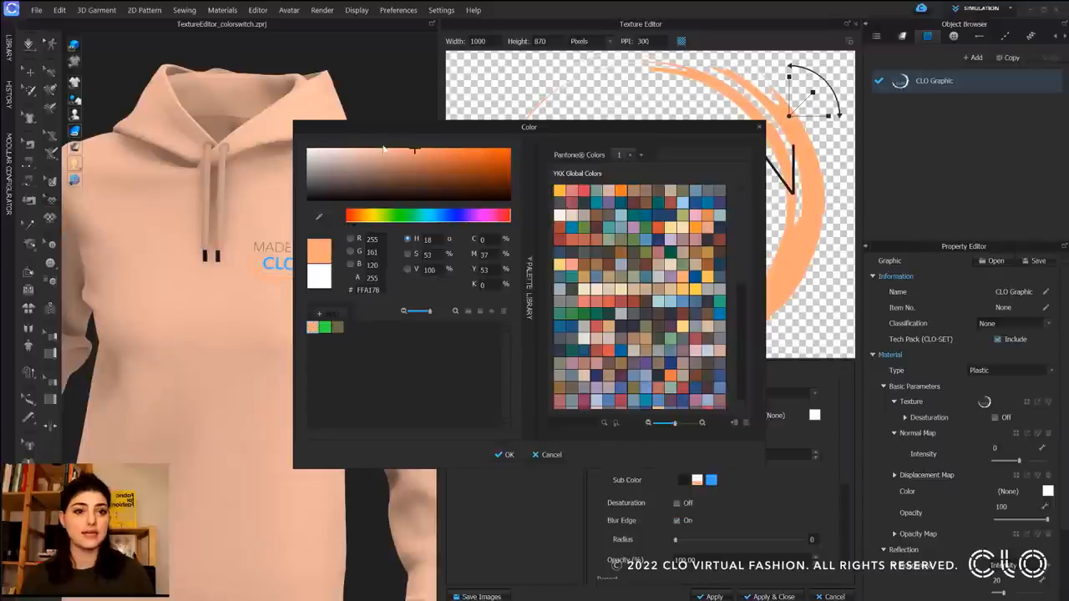
pyautogui.moveTo(381, 135); pyautogui.dragTo(219, 170)
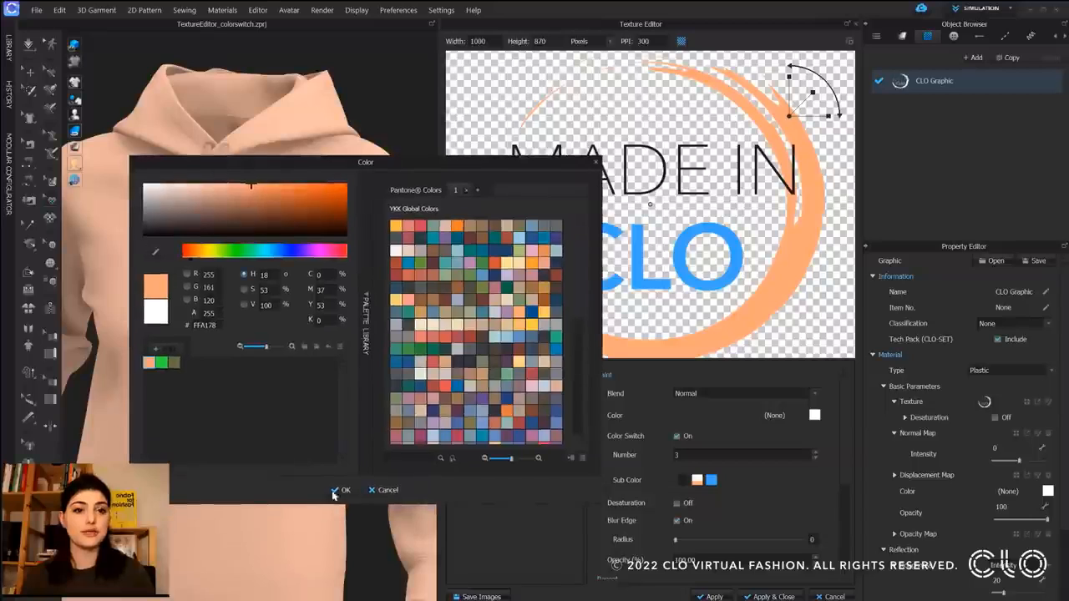
pyautogui.click(340, 491)
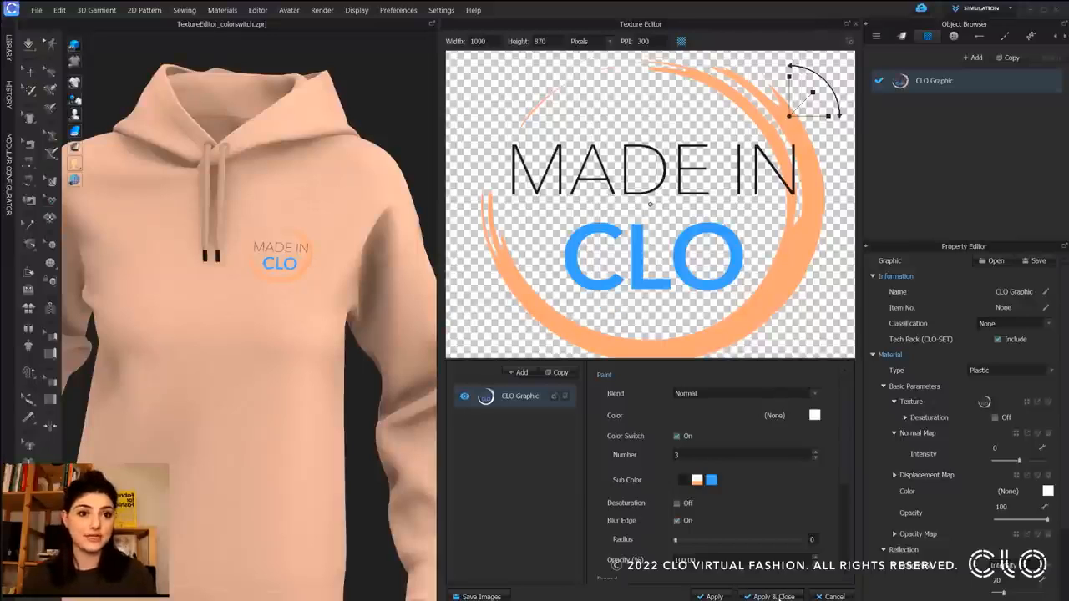
pyautogui.click(785, 595)
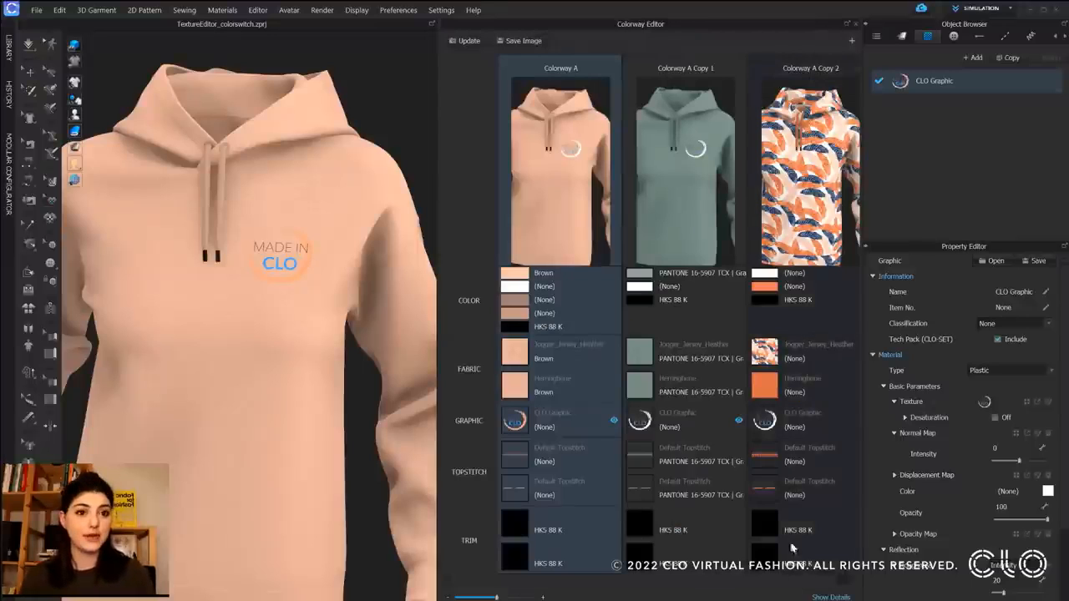
# Step: Activate Colorway A Copy 1, open its graphic in the Texture Editor and enable Color Switch with 3 colors
pyautogui.click(703, 226)
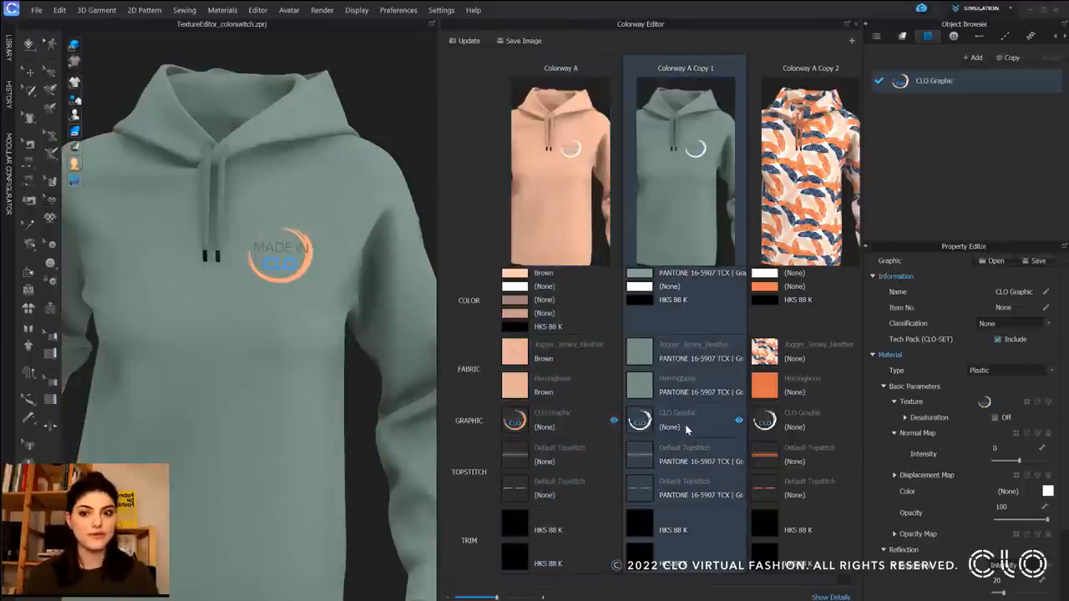
pyautogui.click(1047, 403)
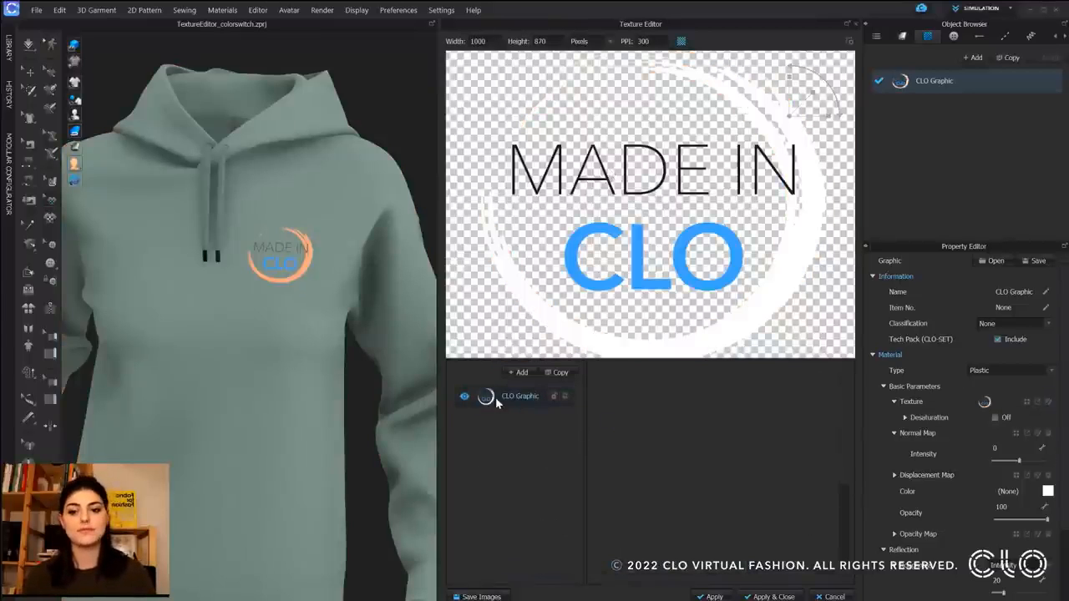
pyautogui.click(495, 397)
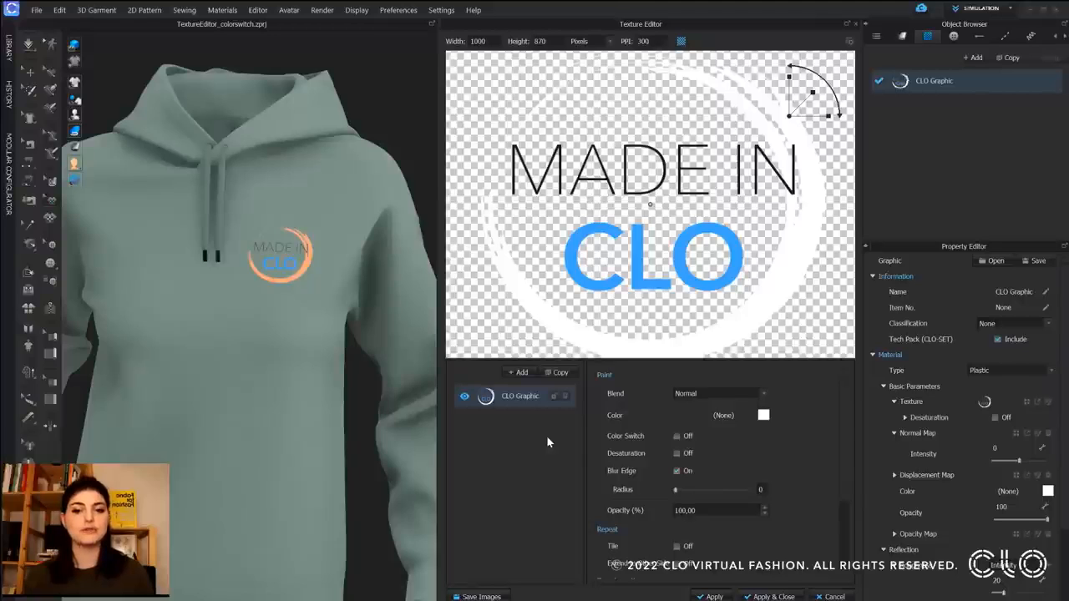
pyautogui.click(676, 436)
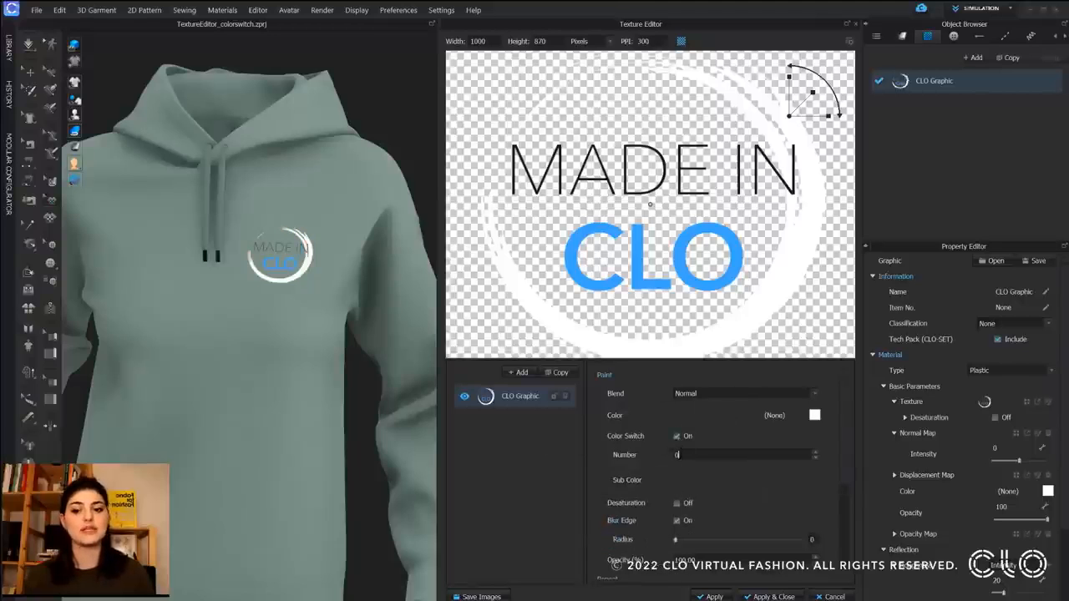
pyautogui.write('3')
pyautogui.press('Return')
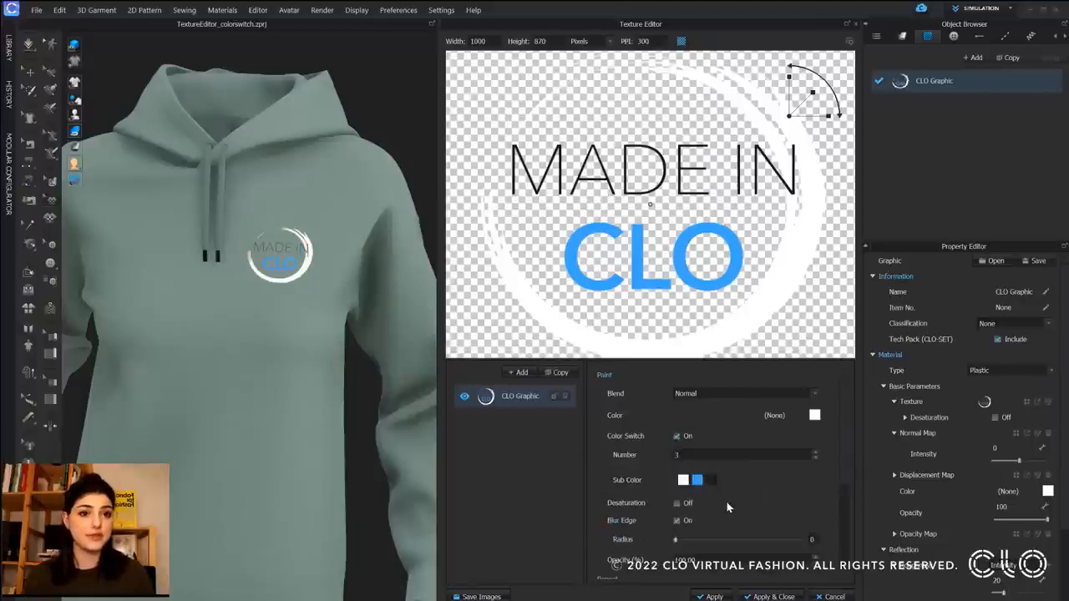
# Step: Replace the white sub color of the green colorway's graphic with the saved olive swatch (6B6D40)
pyautogui.click(682, 481)
pyautogui.click(338, 327)
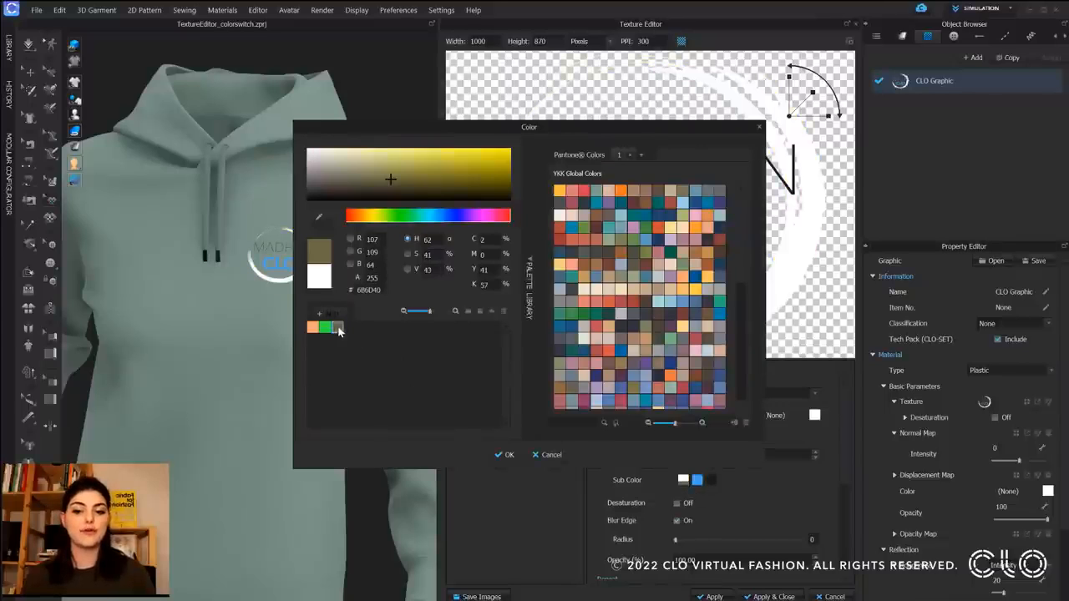
pyautogui.moveTo(380, 134); pyautogui.dragTo(448, 154)
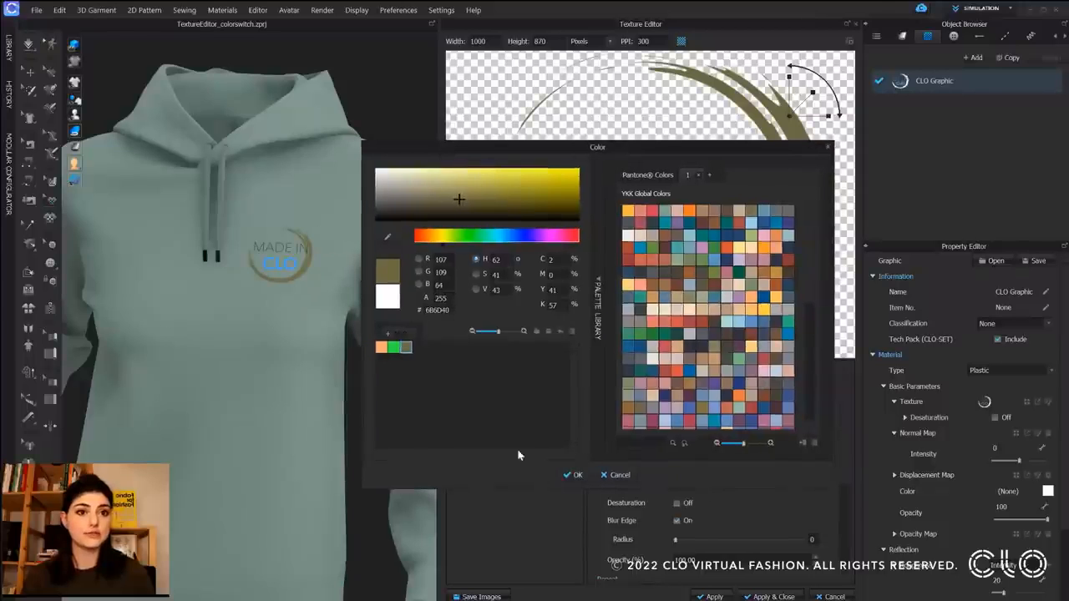
pyautogui.click(576, 475)
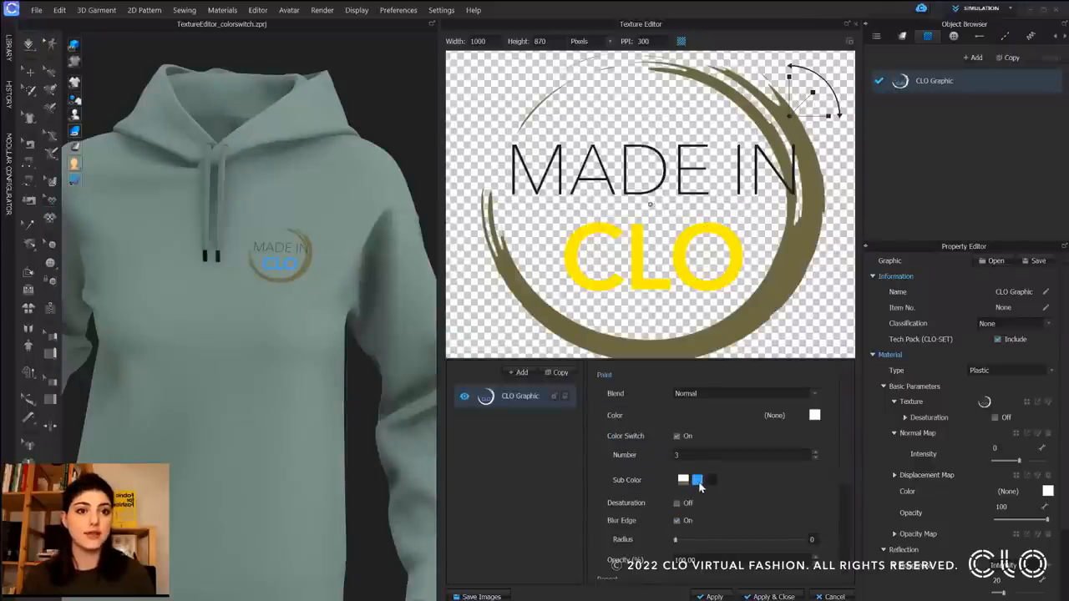
# Step: Replace the blue sub color of the green colorway's graphic with the saved peach swatch (FFA178), then apply and close the Texture Editor
pyautogui.click(698, 482)
pyautogui.click(312, 326)
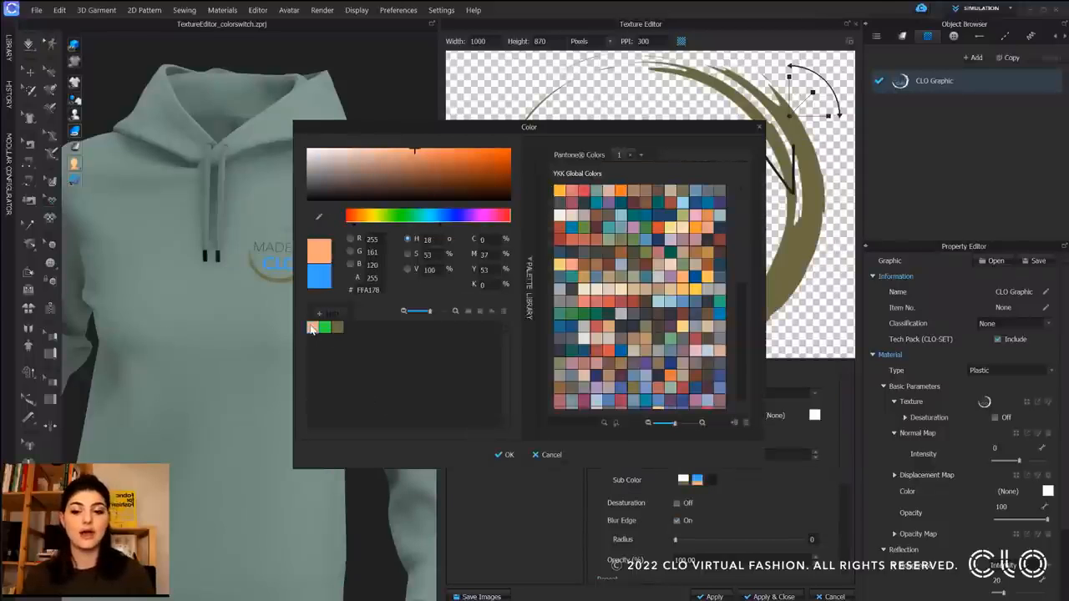
pyautogui.moveTo(367, 139); pyautogui.dragTo(177, 330)
pyautogui.moveTo(406, 323); pyautogui.dragTo(390, 140)
pyautogui.click(302, 468)
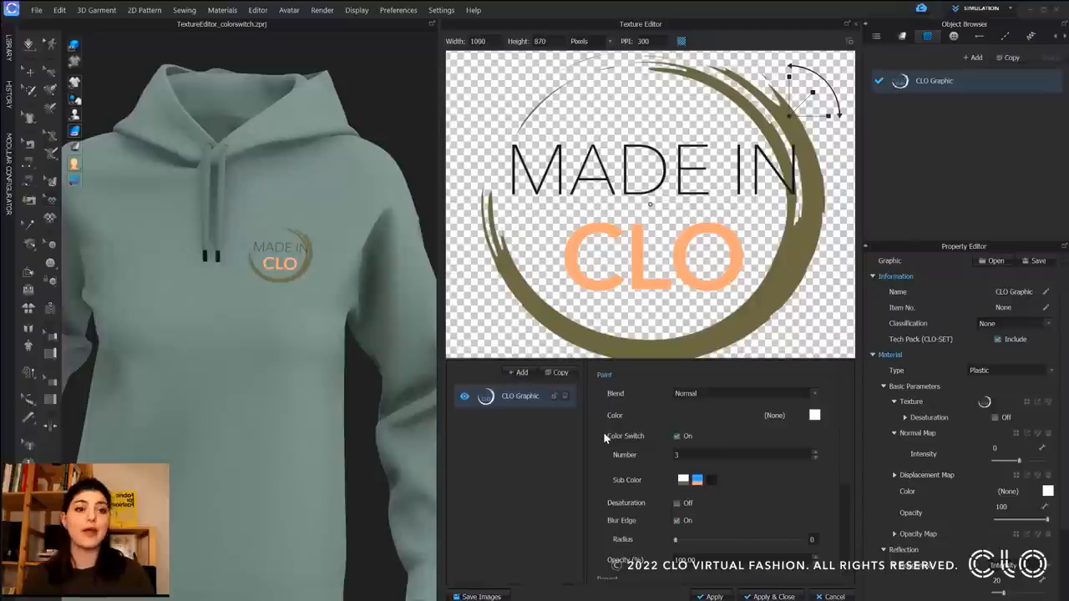
pyautogui.click(764, 595)
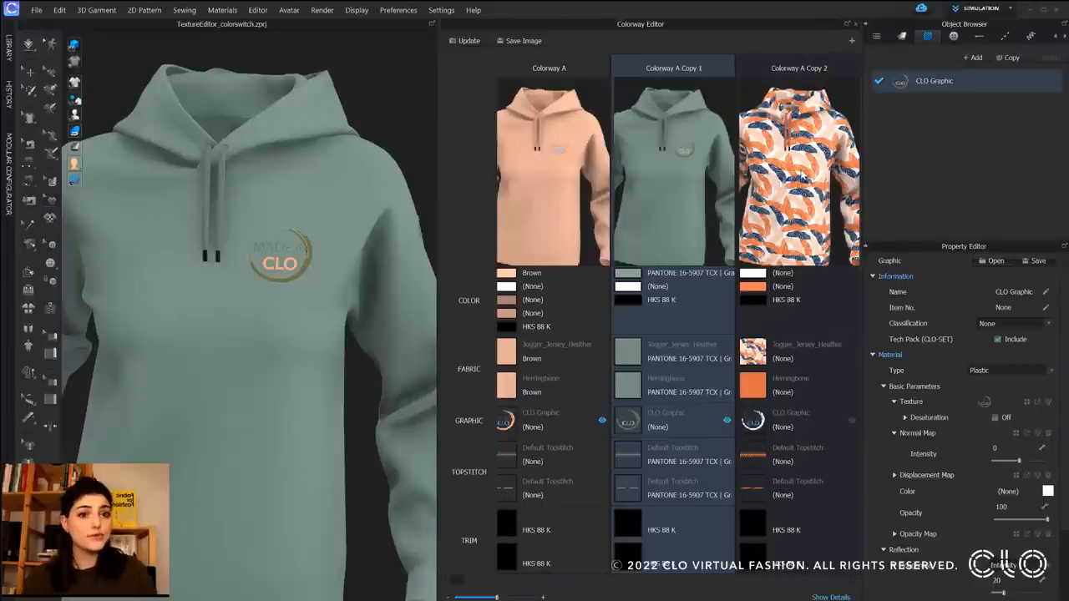
# Step: Activate Colorway A Copy 2 and open the texture of its Jogger_Jersey_Heather fabric in the Texture Editor
pyautogui.click(802, 175)
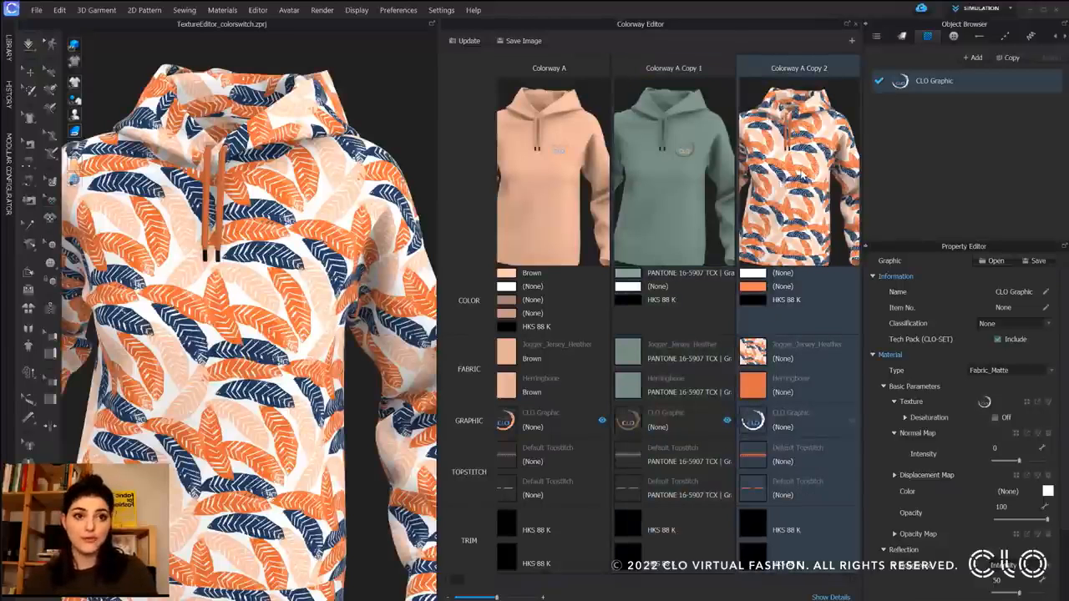
pyautogui.click(902, 35)
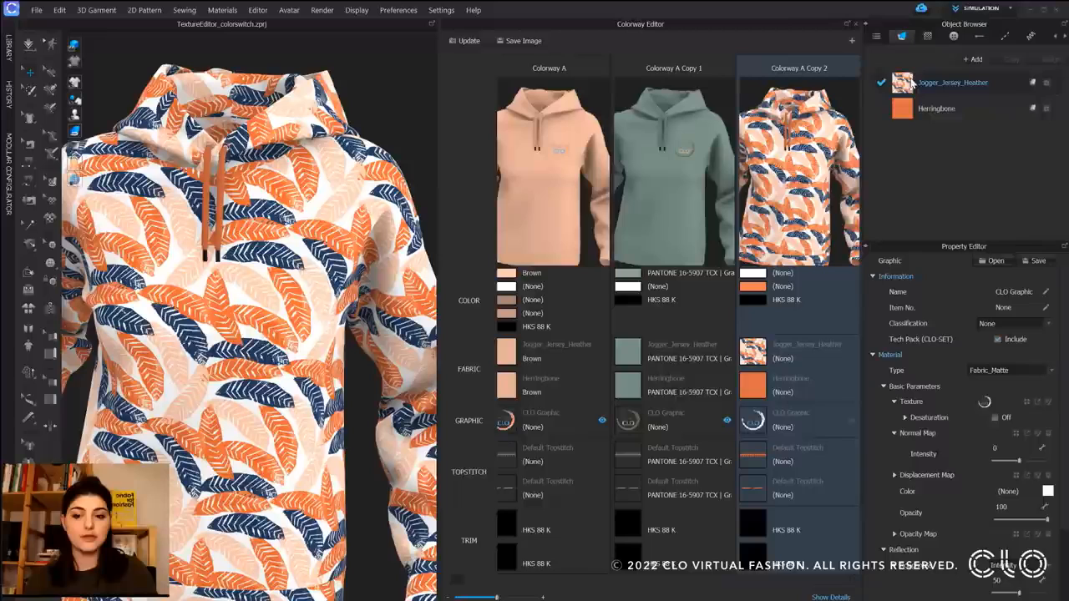
pyautogui.click(746, 354)
pyautogui.click(1026, 324)
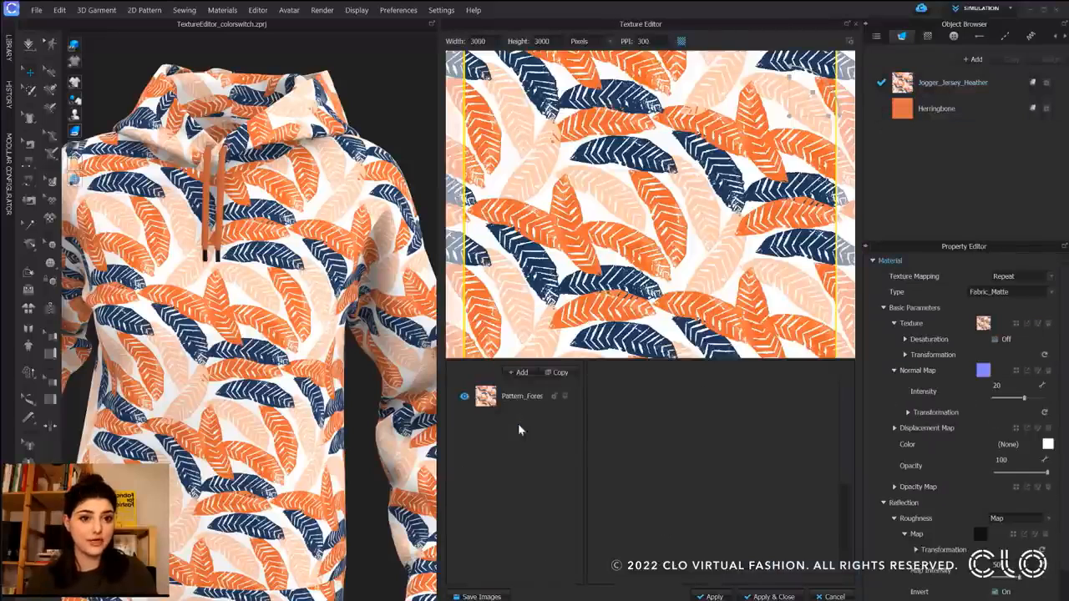
# Step: Enable Color Switch with 4 colors for the leaf pattern layer and set its Blur Edge radius to 2
pyautogui.click(513, 397)
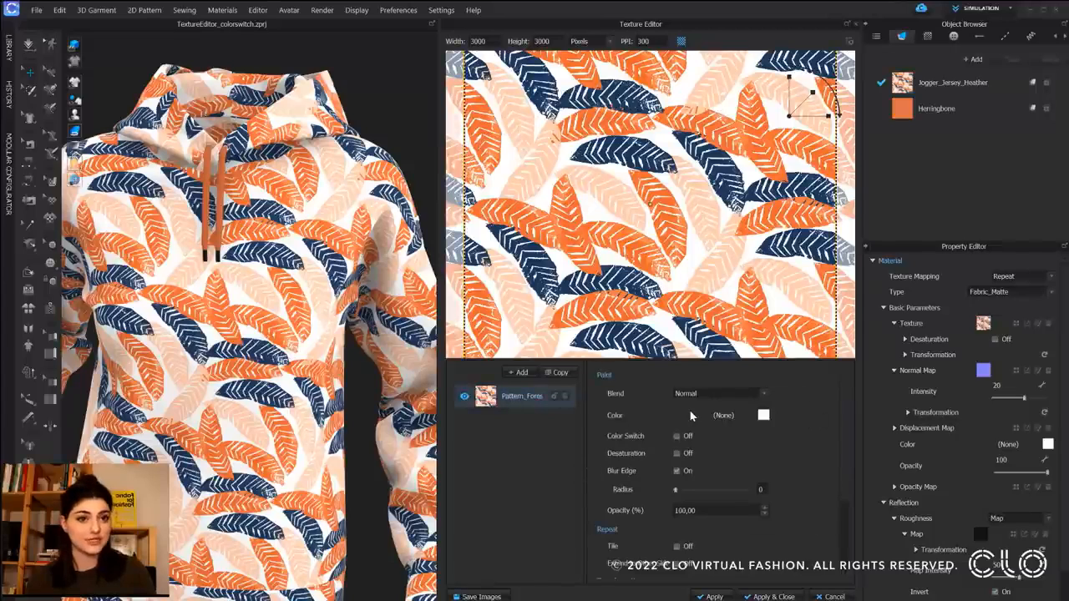
pyautogui.click(677, 436)
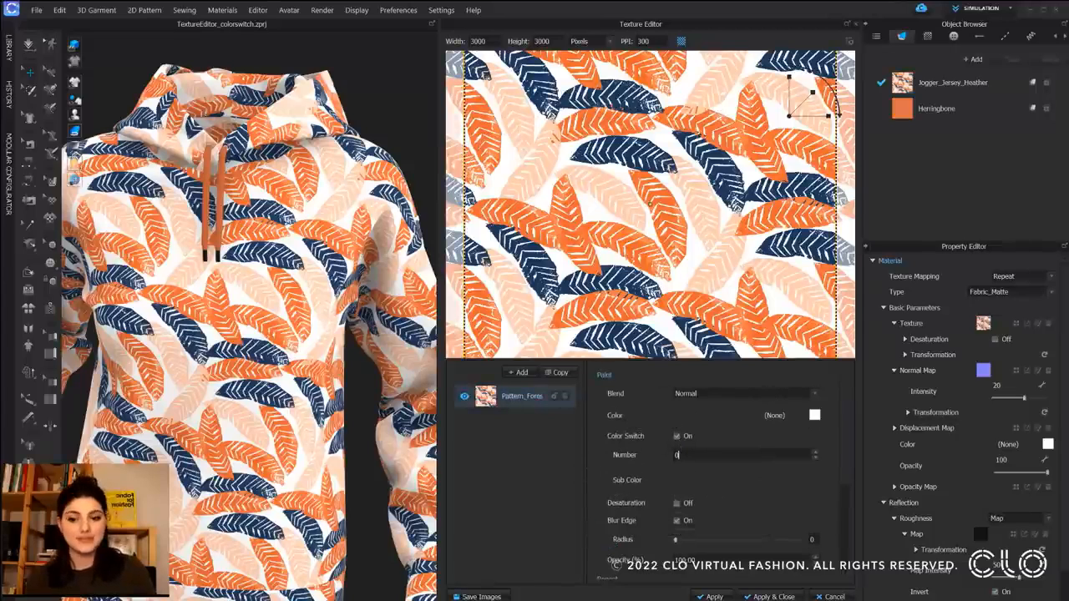
pyautogui.click(676, 454)
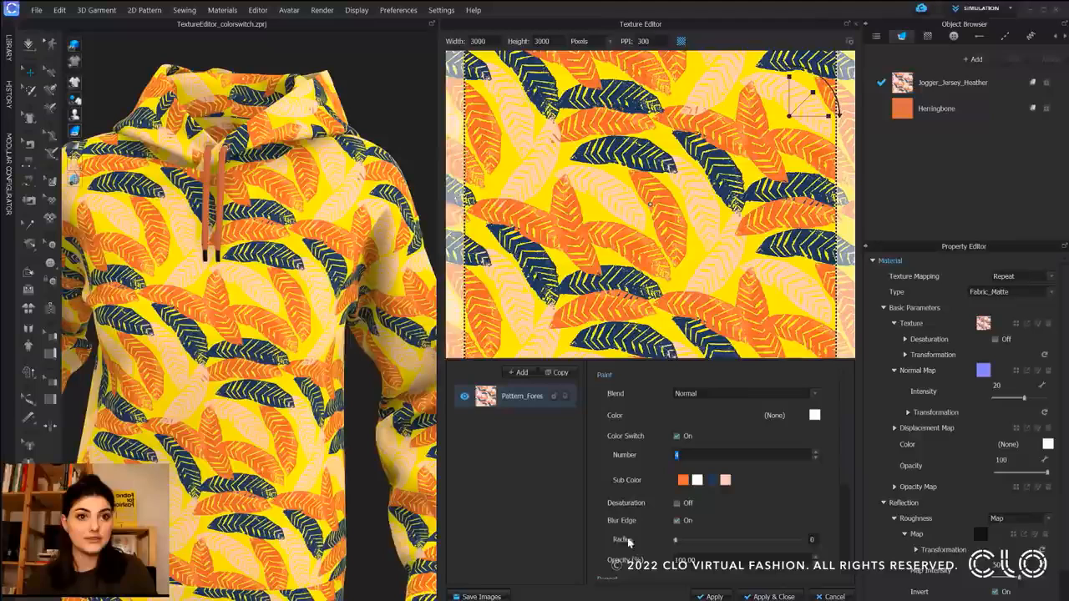
pyautogui.click(811, 539)
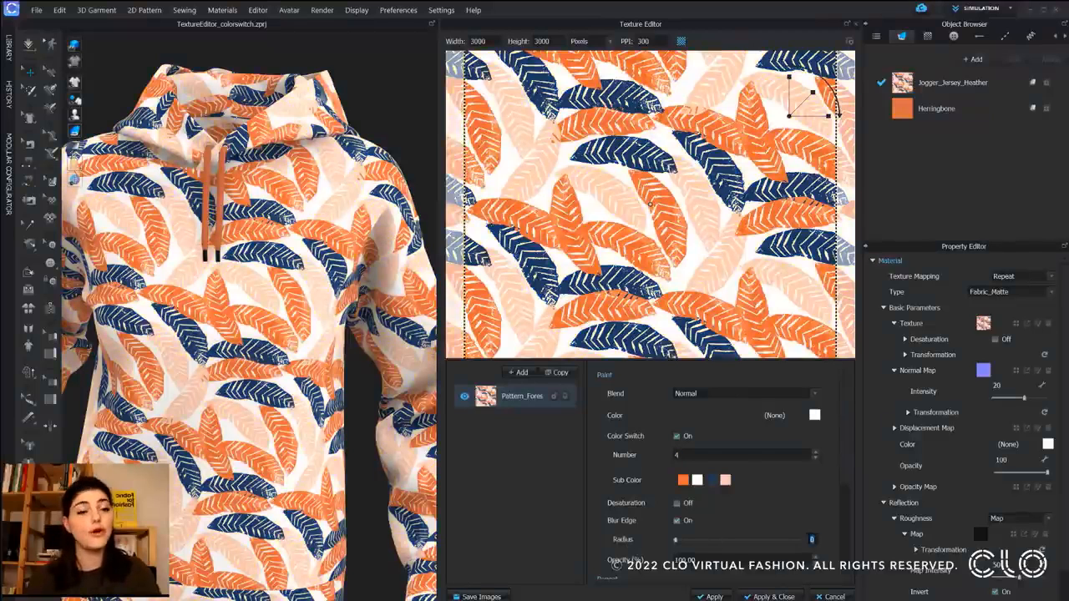
pyautogui.write('2')
pyautogui.press('Return')
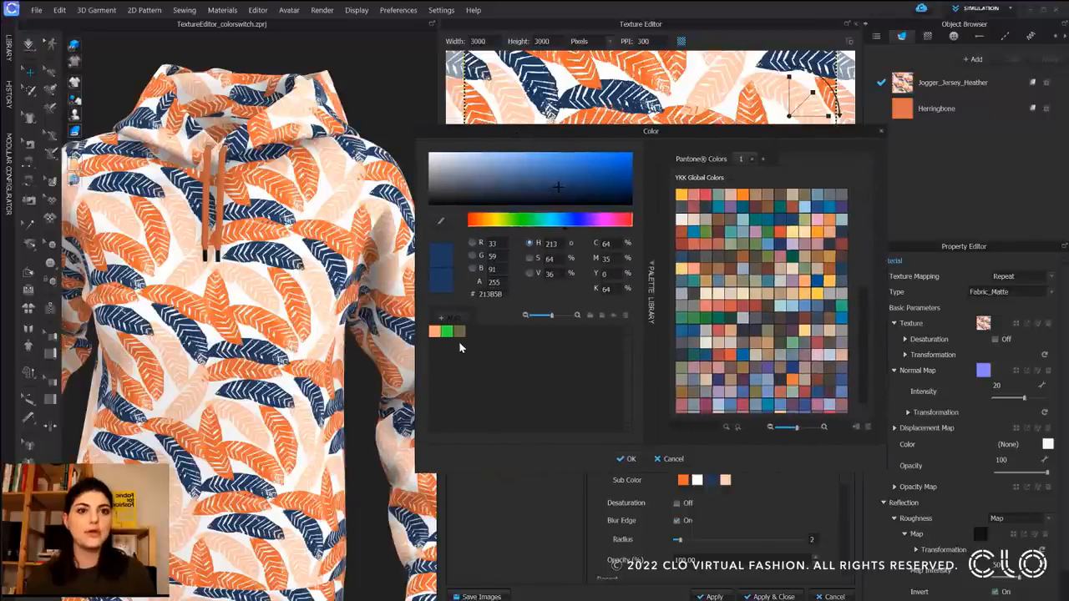
# Step: Replace the leaf print's navy sub color with the saved olive swatch (6B6D40) and its white sub color with a grey-green, applying the changes
pyautogui.click(460, 333)
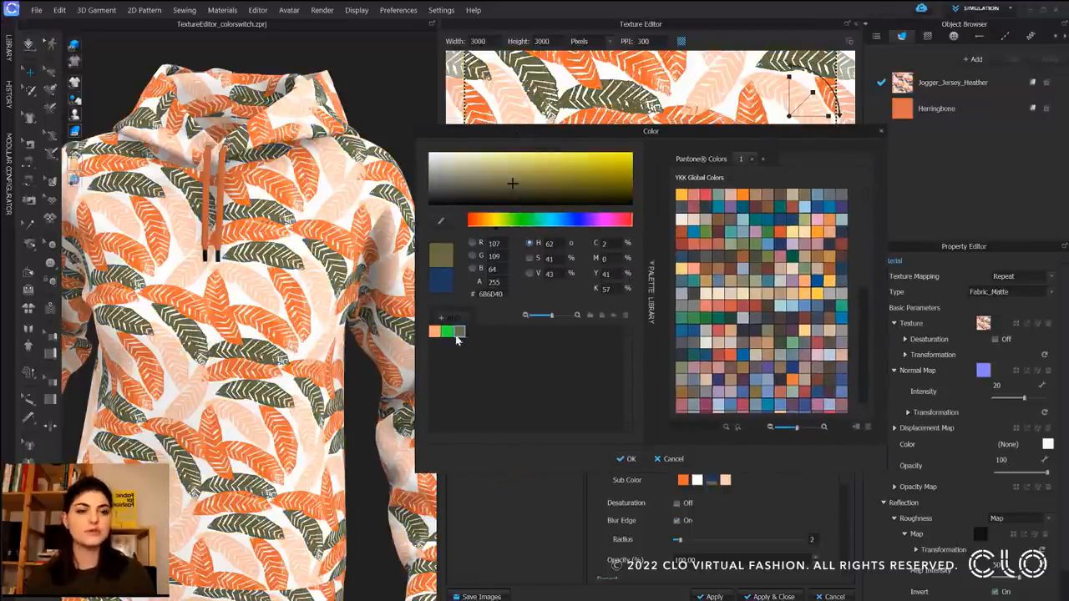
pyautogui.click(625, 461)
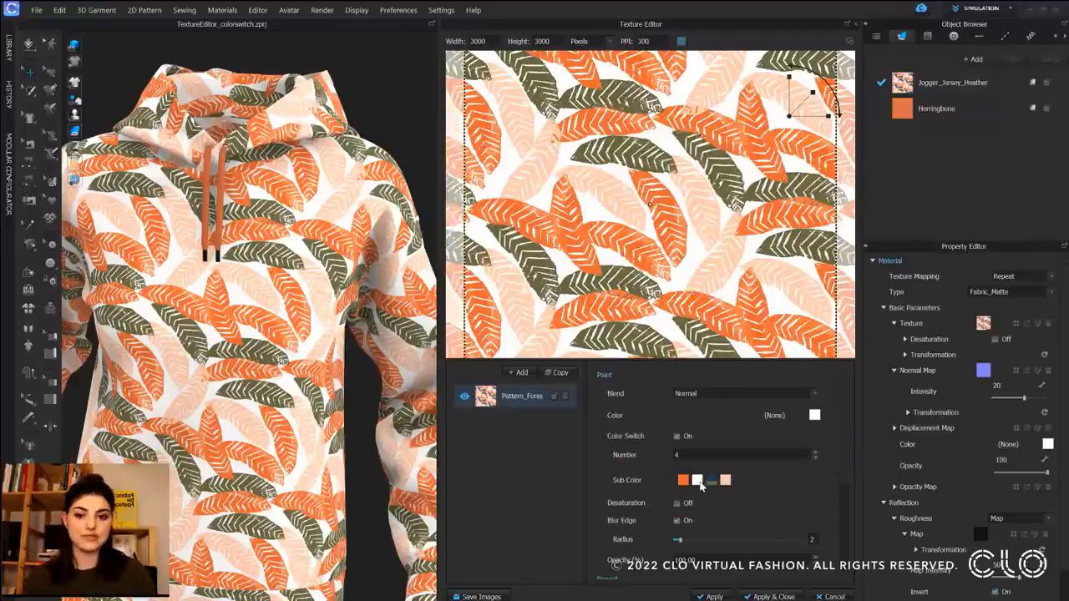
pyautogui.moveTo(701, 486)
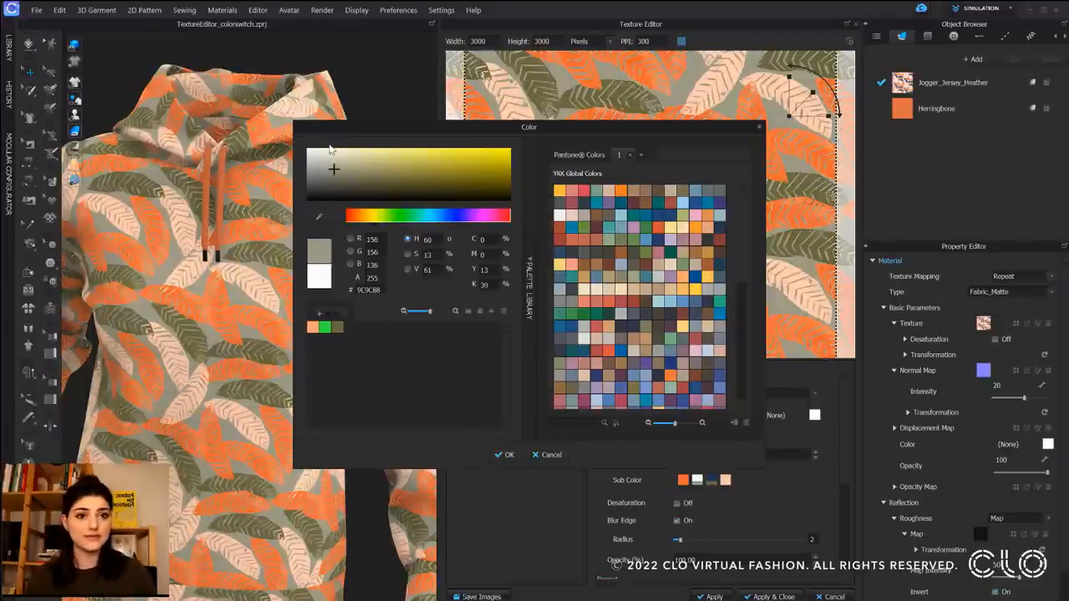
pyautogui.click(509, 455)
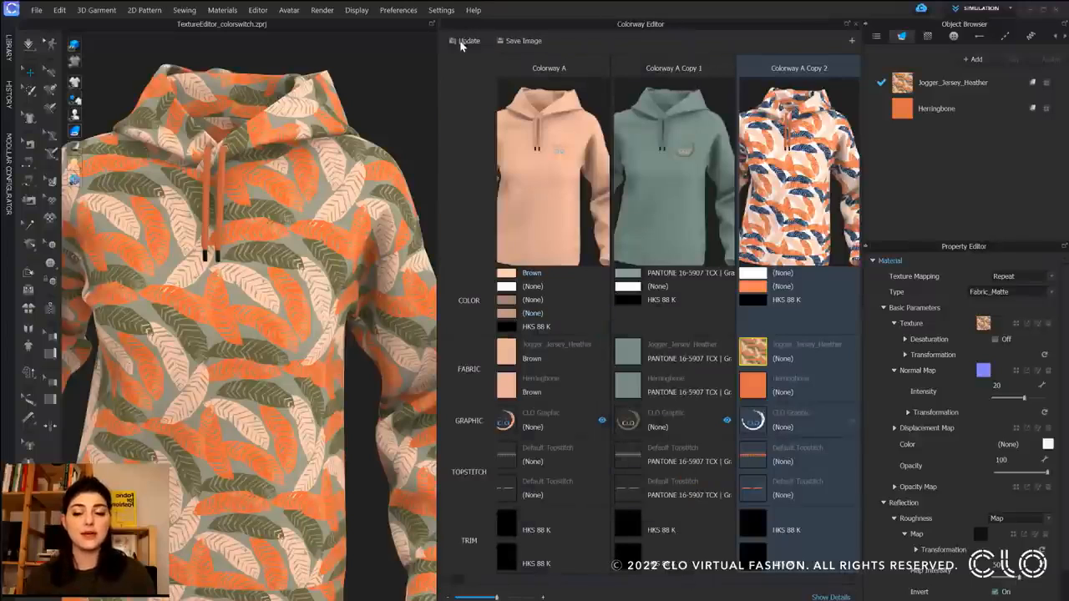
# Step: Update the colorway thumbnails and compare Colorway A, Colorway A Copy 1 and Colorway A Copy 2 on the 3D hoodie
pyautogui.click(460, 41)
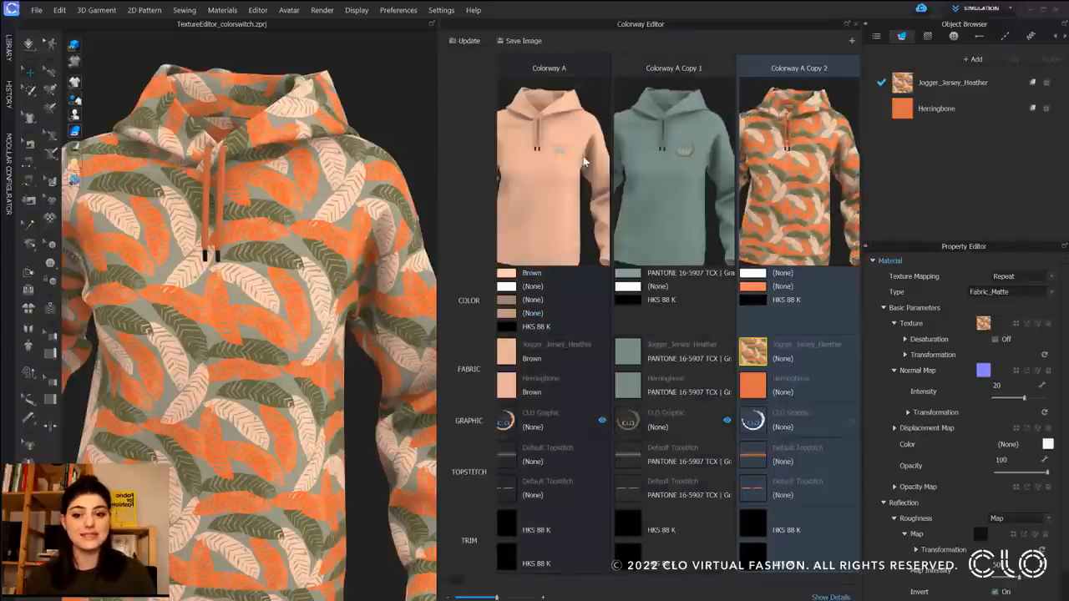
pyautogui.scroll(4, 307, 250)
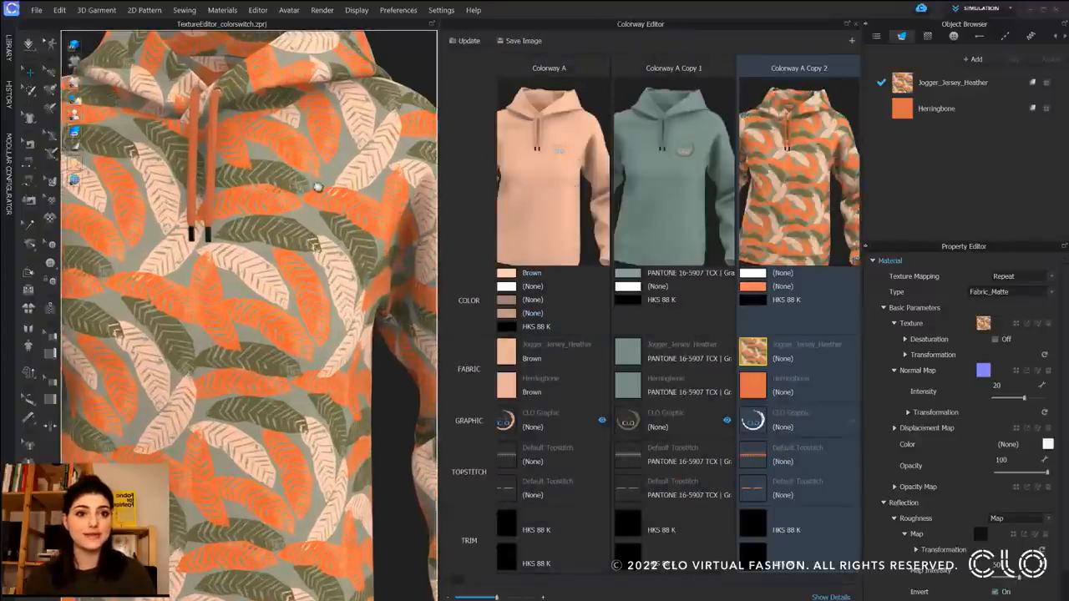
pyautogui.moveTo(318, 188); pyautogui.dragTo(307, 282, button='middle')
pyautogui.click(547, 181)
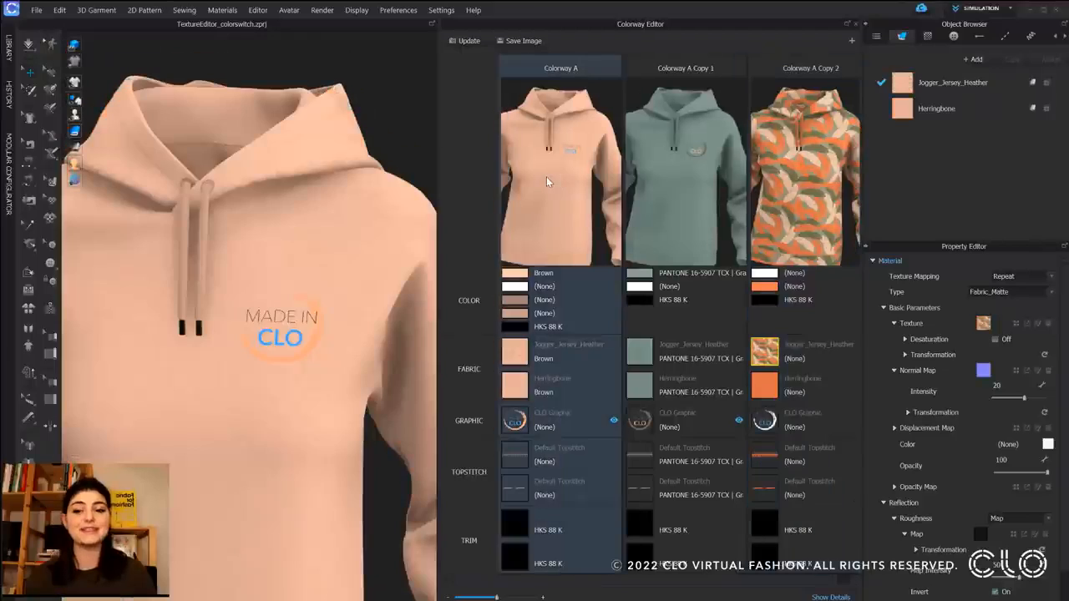
pyautogui.click(682, 195)
pyautogui.click(793, 196)
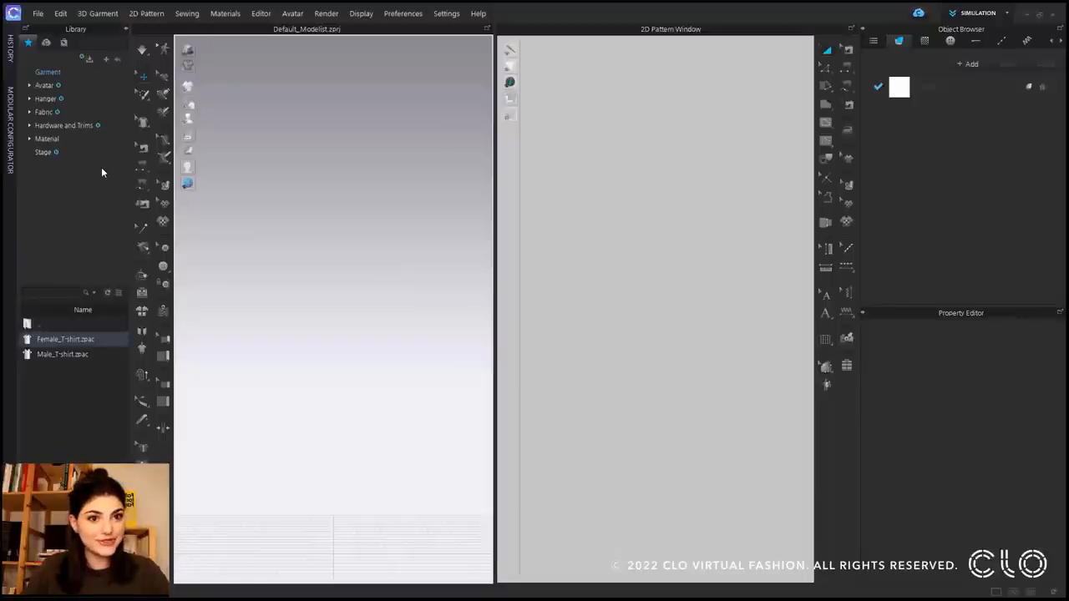
# Step: Expand the Library's Avatar, Hardware and Trims, and Buckle folders and enlarge the folder tree area in width and height
pyautogui.click(30, 86)
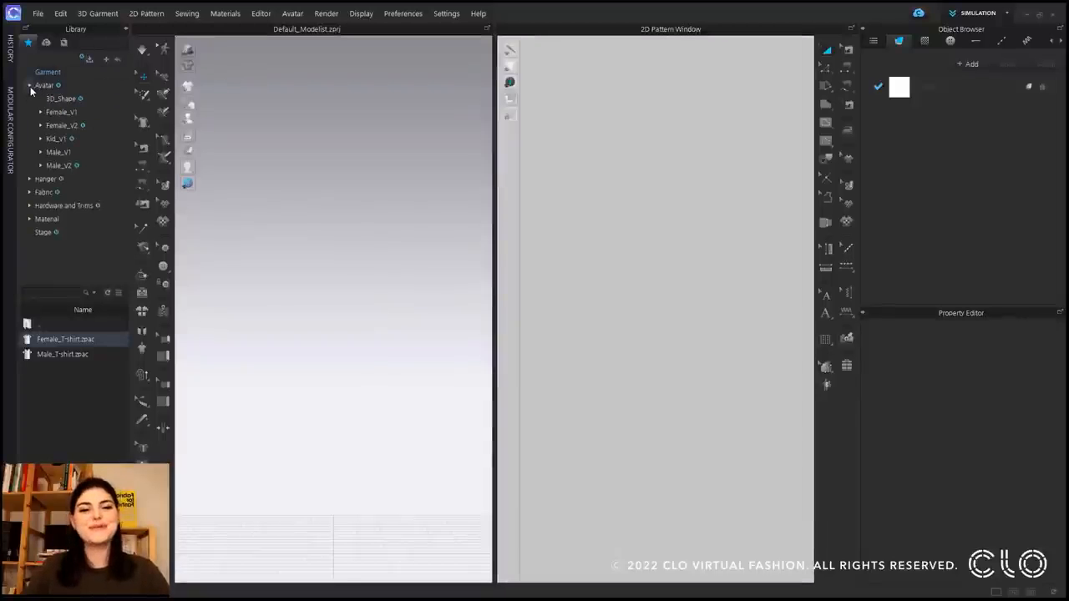
pyautogui.click(30, 205)
pyautogui.scroll(-2, 30, 205)
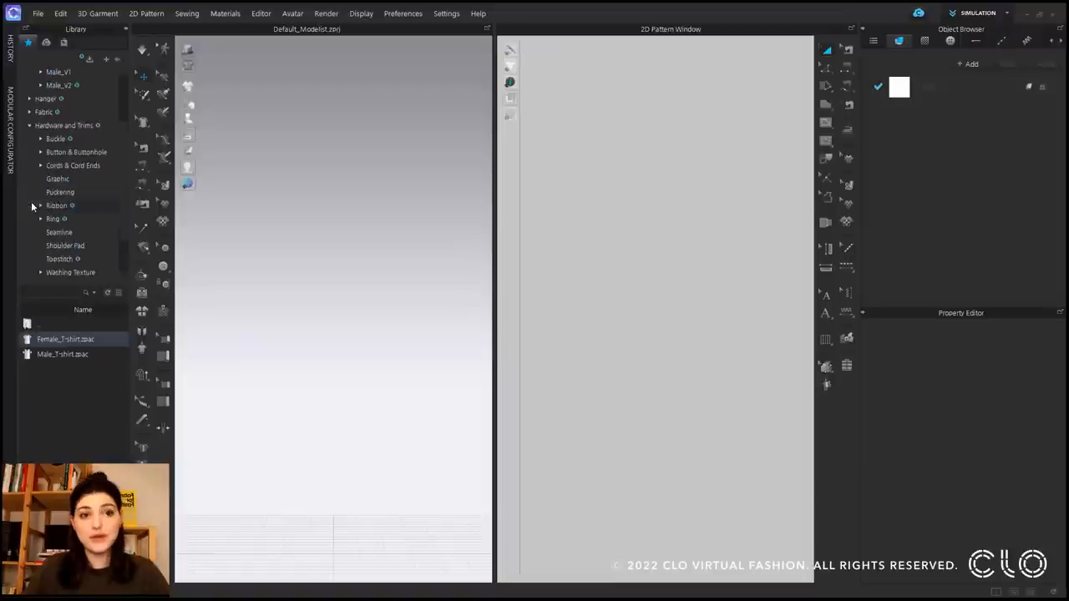
pyautogui.click(40, 139)
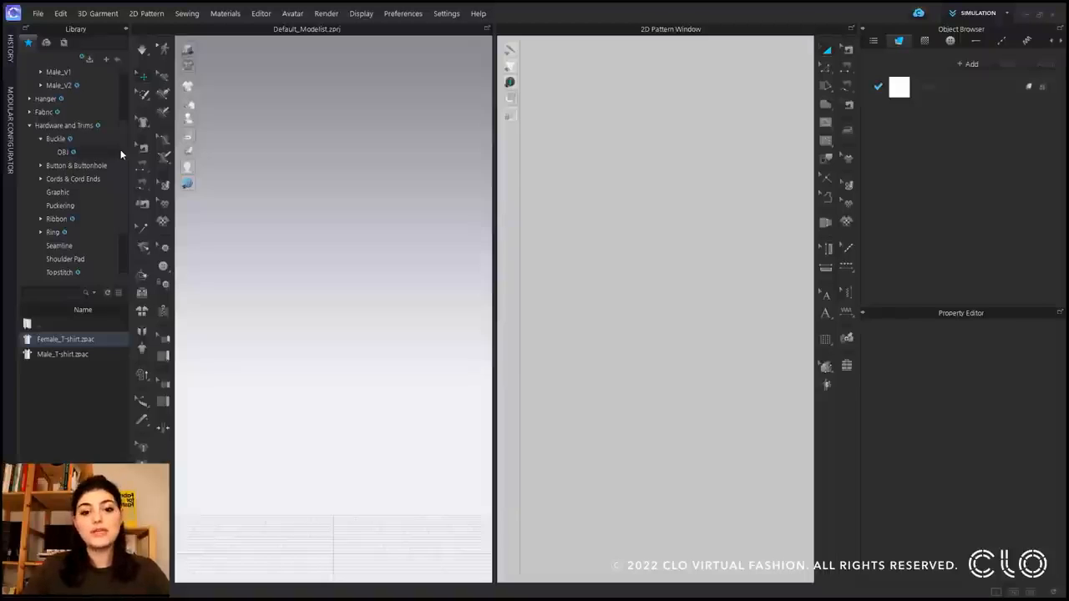
pyautogui.moveTo(130, 159); pyautogui.dragTo(197, 161)
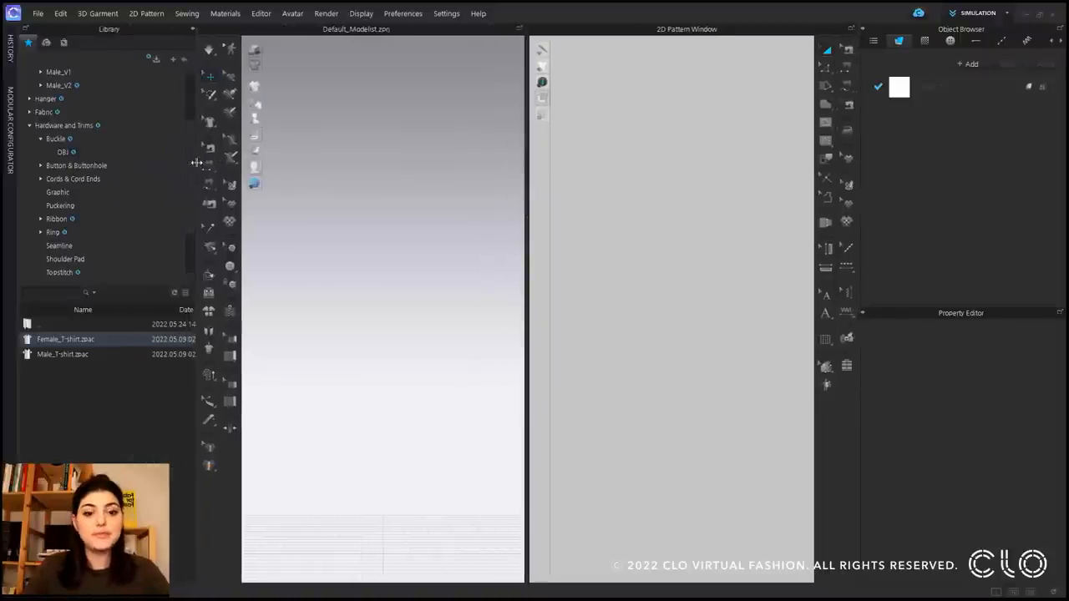
pyautogui.moveTo(134, 286); pyautogui.dragTo(129, 367)
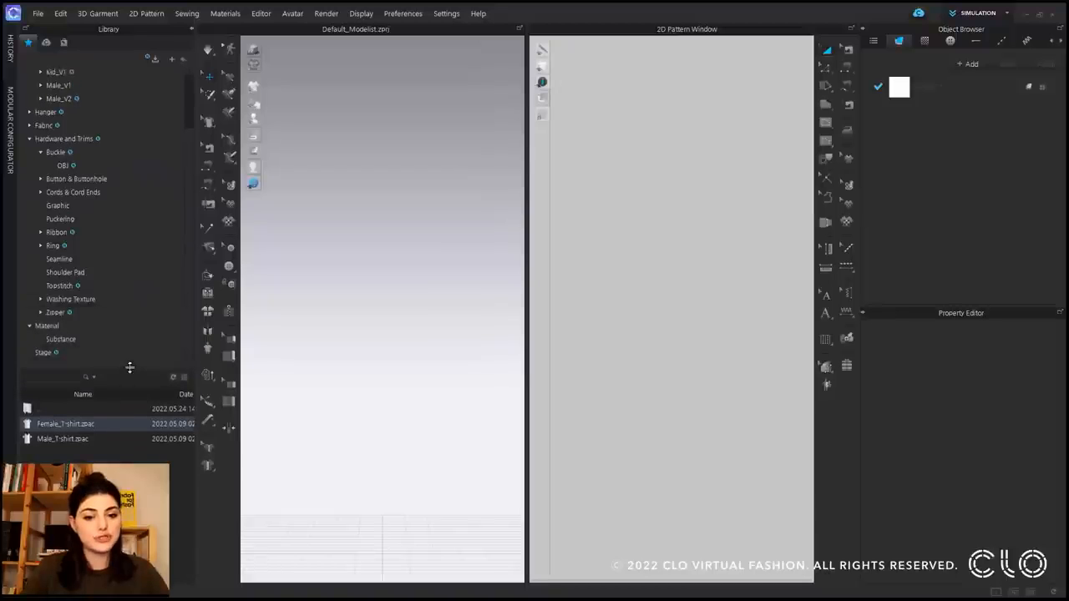
# Step: Examine the Buckle and Button & Buttonhole subfolders in the Library, then collapse the Hardware and Trims and Avatar folders
pyautogui.click(40, 152)
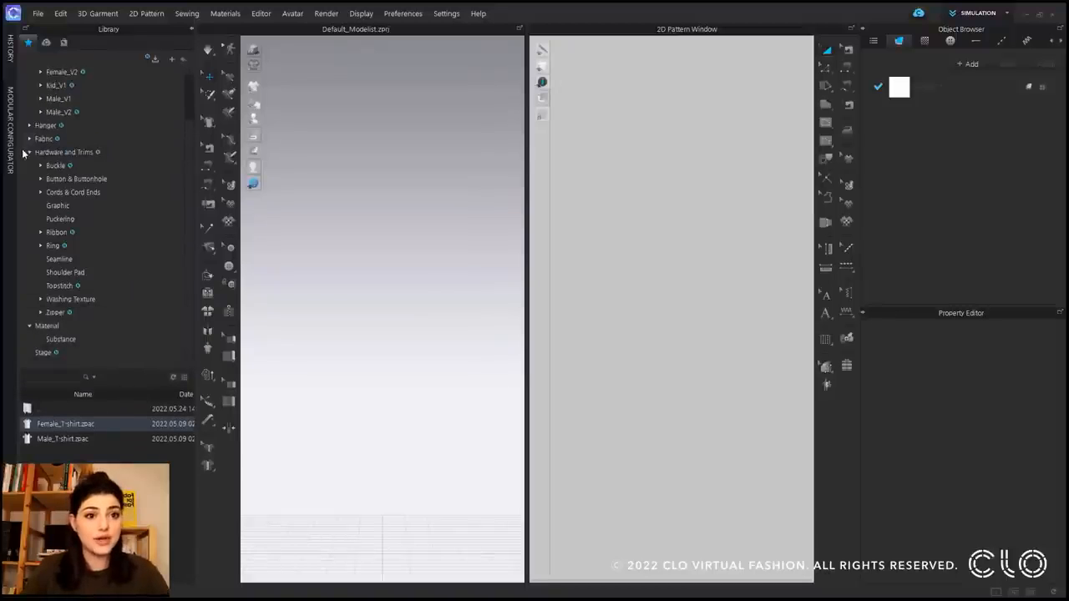
pyautogui.click(40, 165)
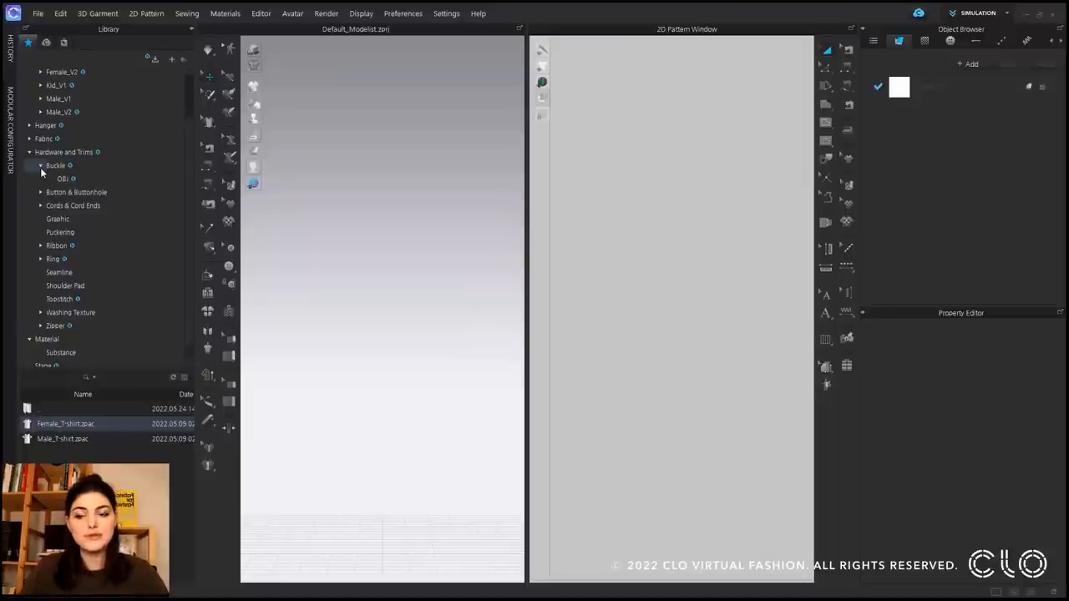
pyautogui.click(40, 192)
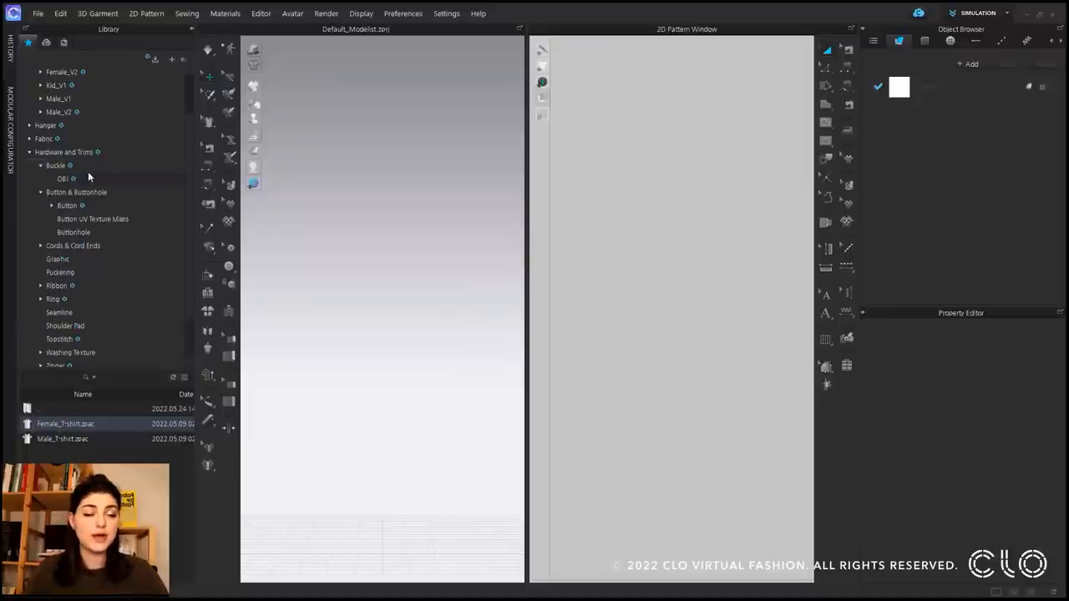
pyautogui.click(49, 206)
pyautogui.click(41, 191)
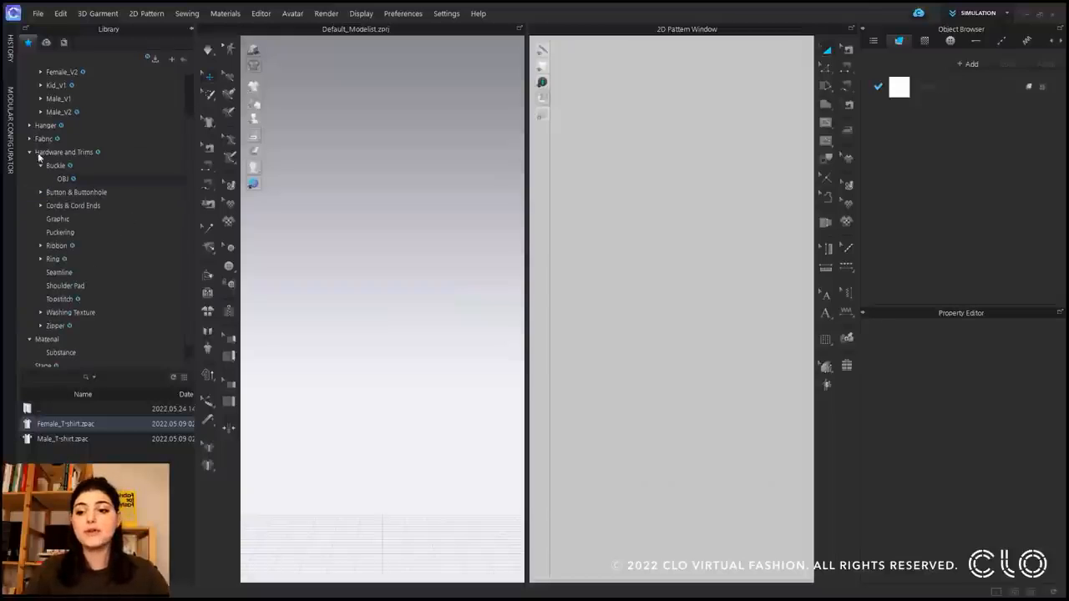
pyautogui.click(29, 152)
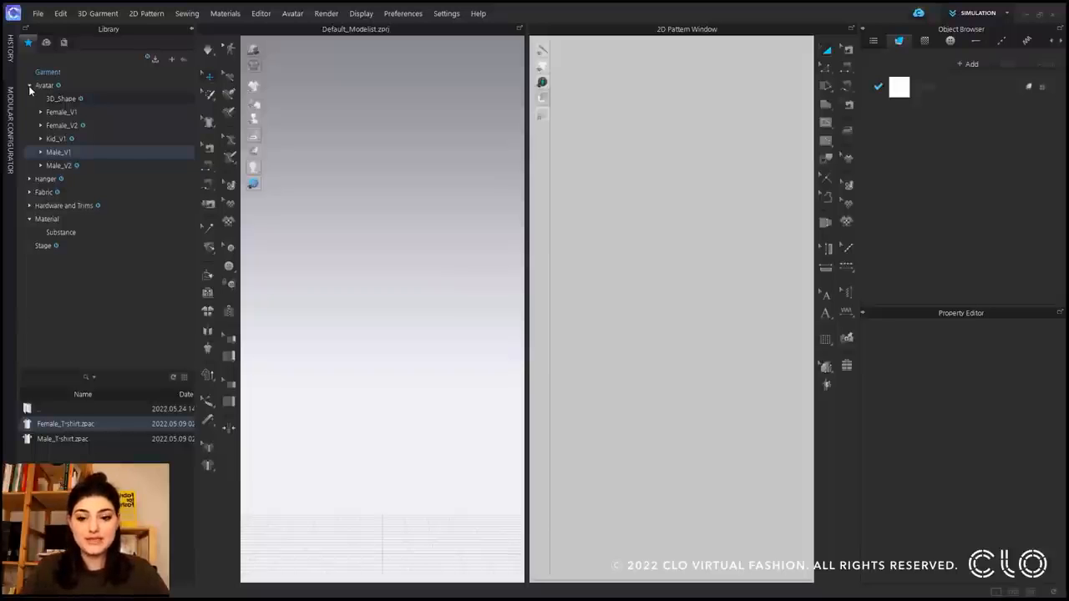
pyautogui.click(29, 86)
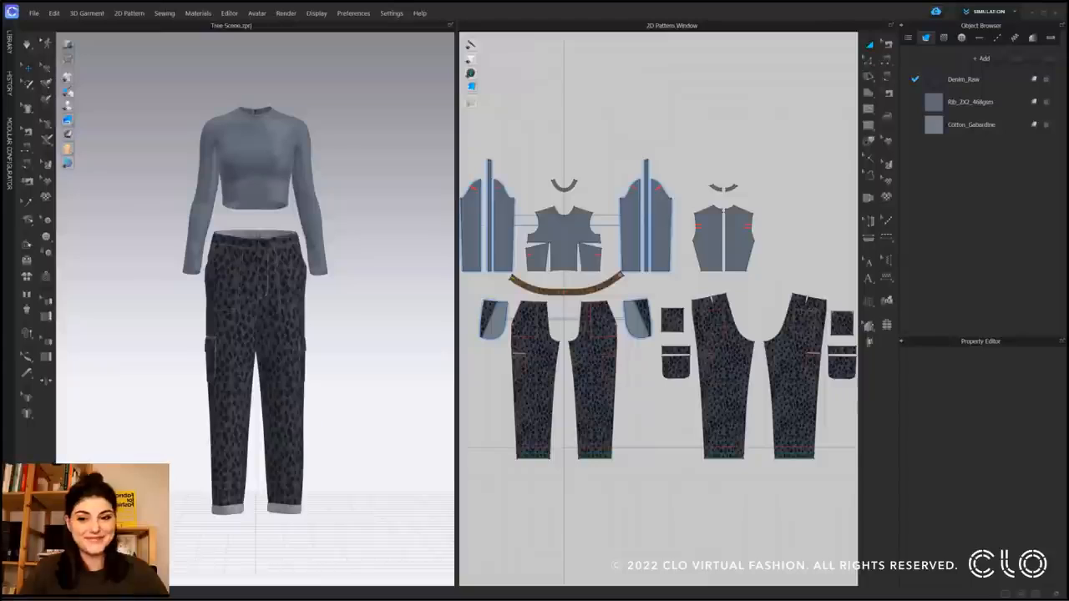
# Step: Expand 2D Pattern in the scene tree and select Waistband, Pants Front Right Leg, Pants Back Left Leg and Side Pocket 2x in turn
pyautogui.click(910, 39)
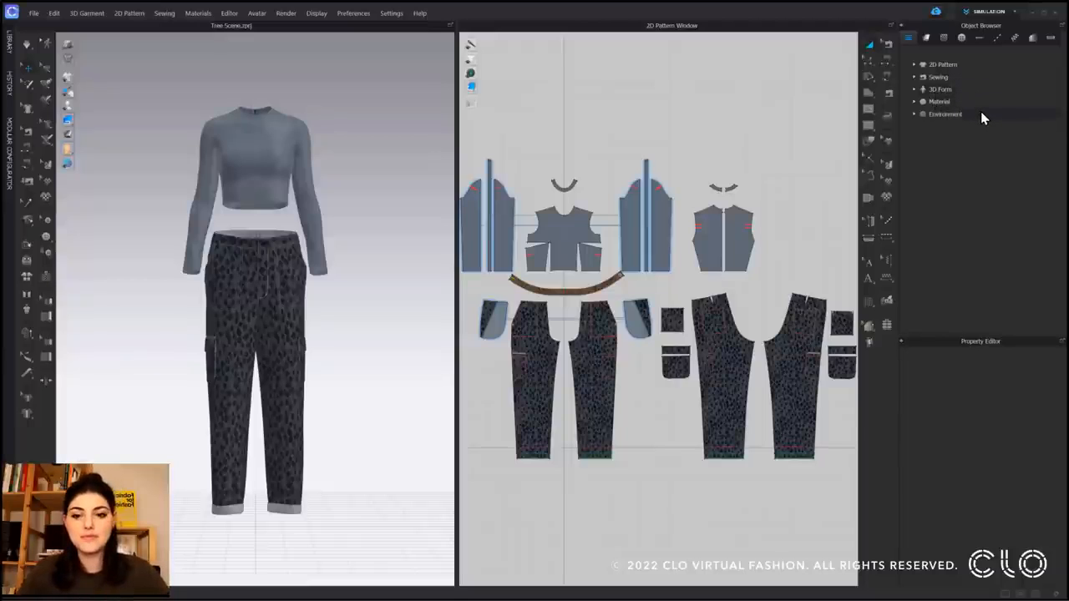
pyautogui.click(914, 64)
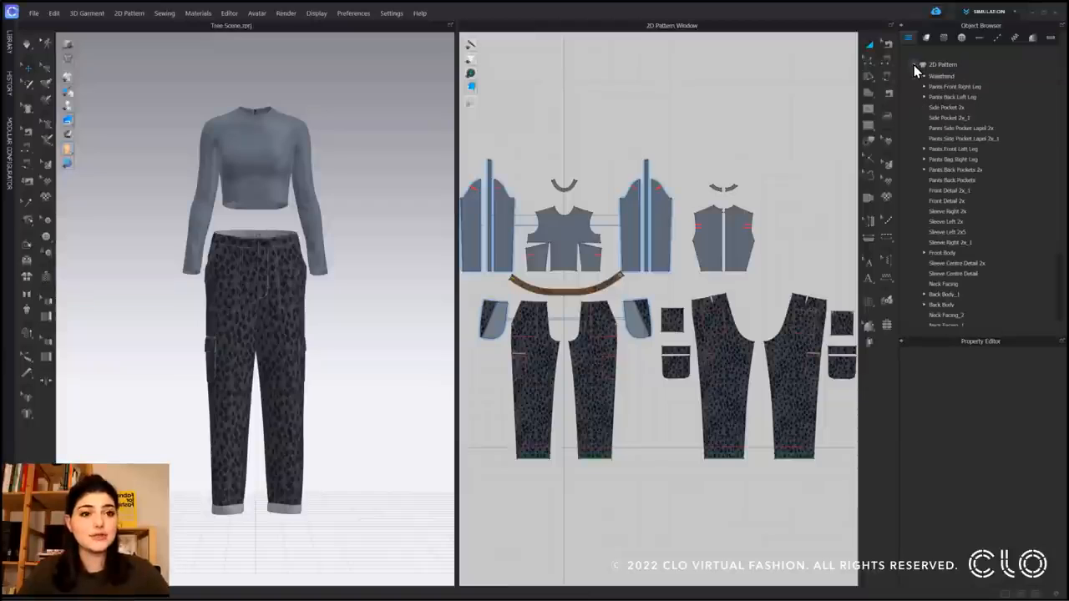
pyautogui.click(954, 78)
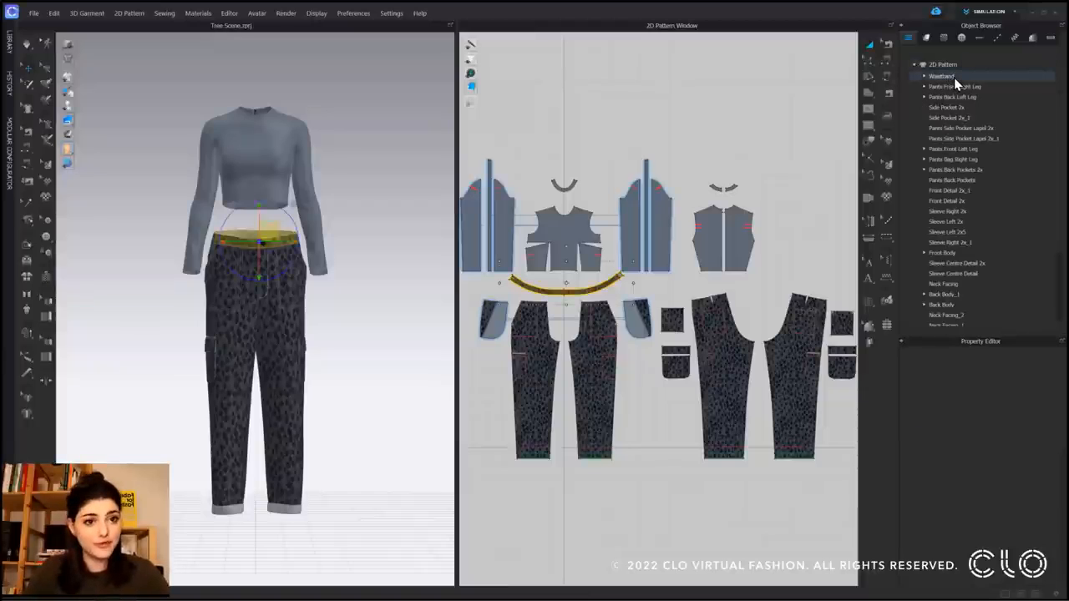
pyautogui.click(954, 87)
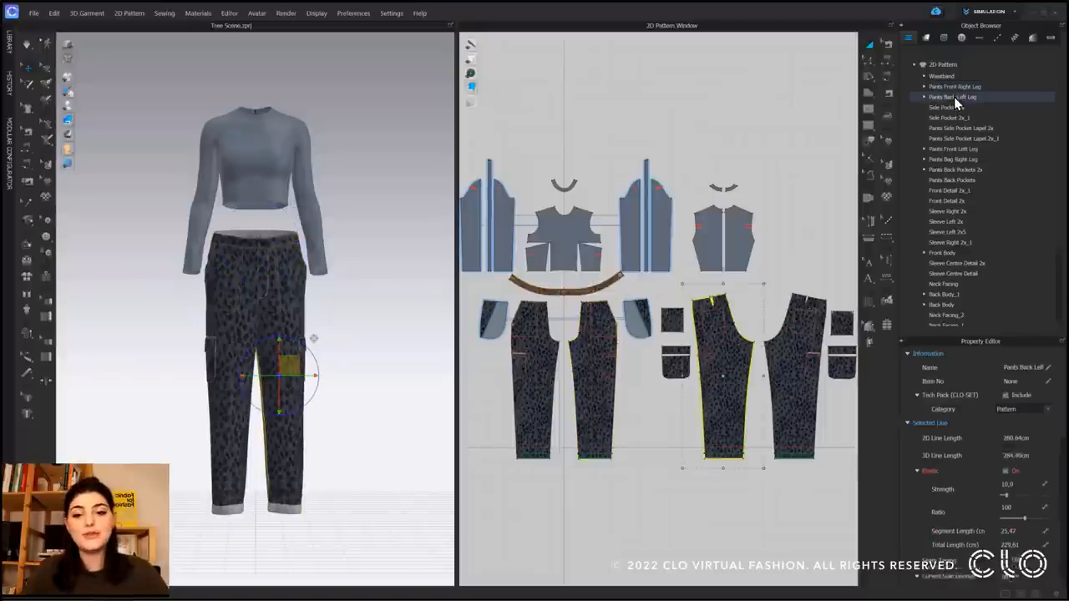
pyautogui.click(953, 97)
pyautogui.click(952, 108)
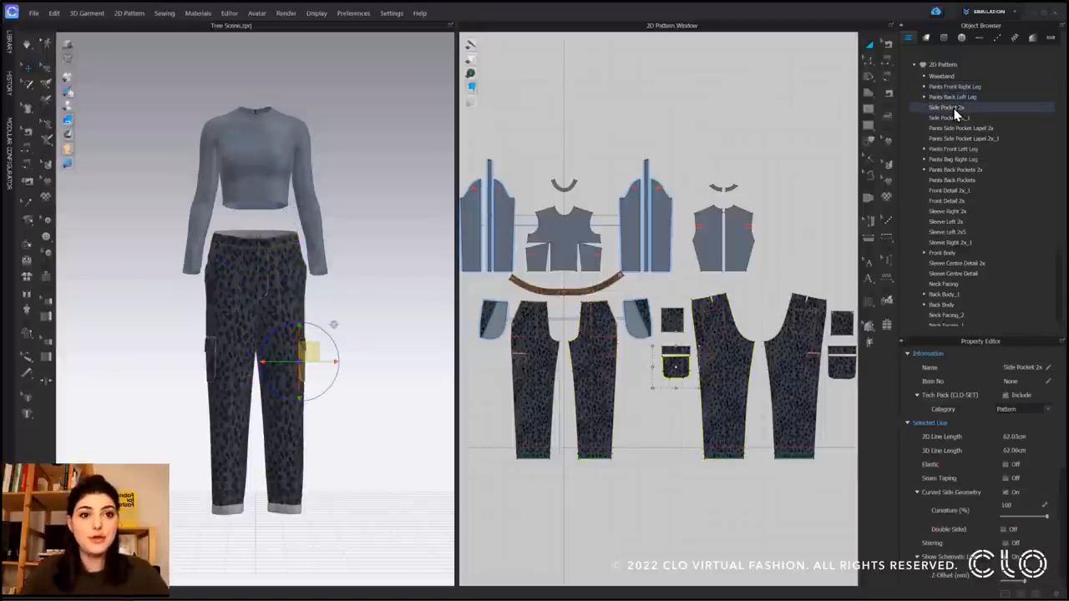
# Step: Select Side Pocket 2x_1, Pants Side Pocket Lapel 2x and Pants Back Left Leg in turn in the scene tree
pyautogui.click(946, 120)
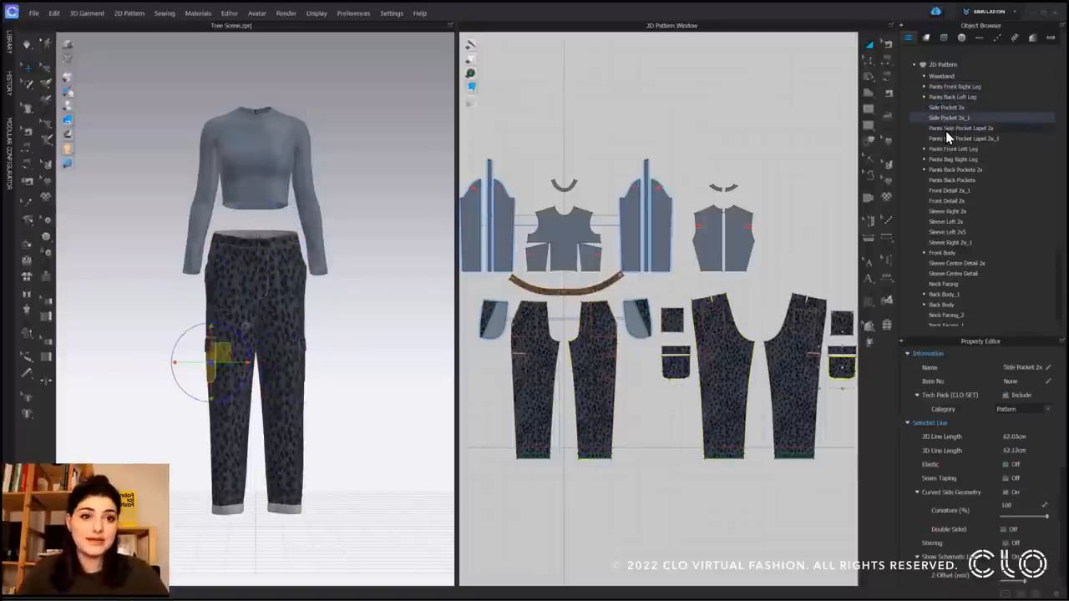
pyautogui.click(945, 129)
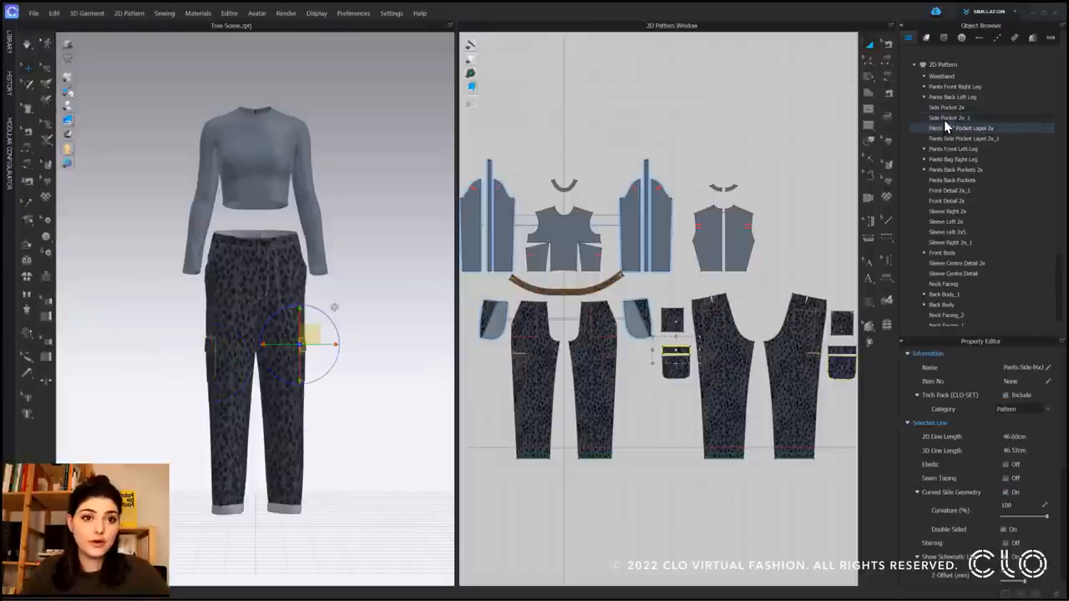
pyautogui.click(936, 99)
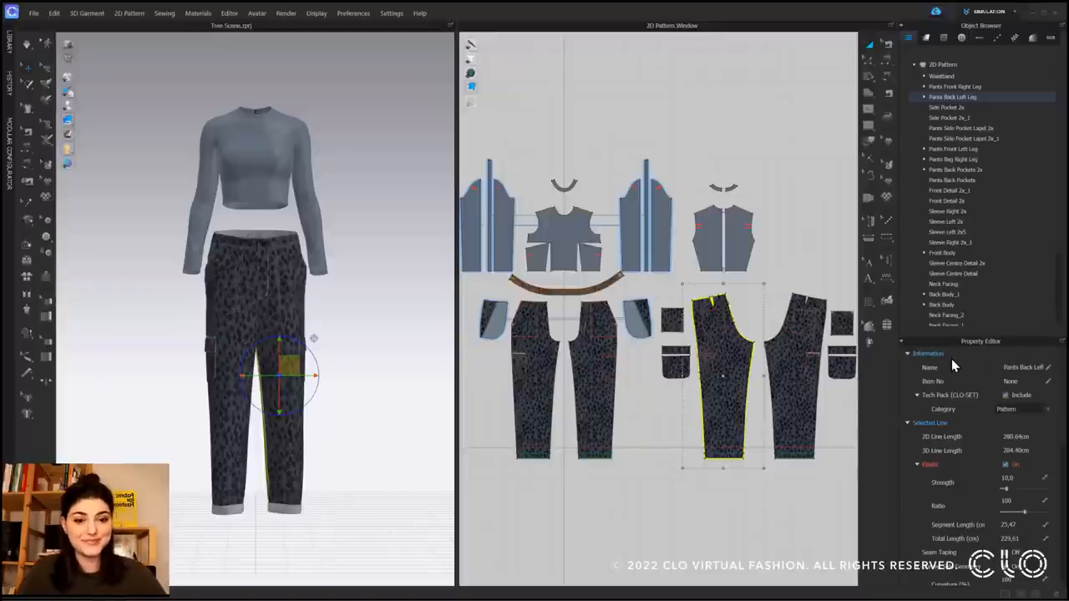
# Step: Expand Pants Back Left Leg and select its internal lines one by one, finishing by collapsing 2D Pattern and expanding Material
pyautogui.click(924, 98)
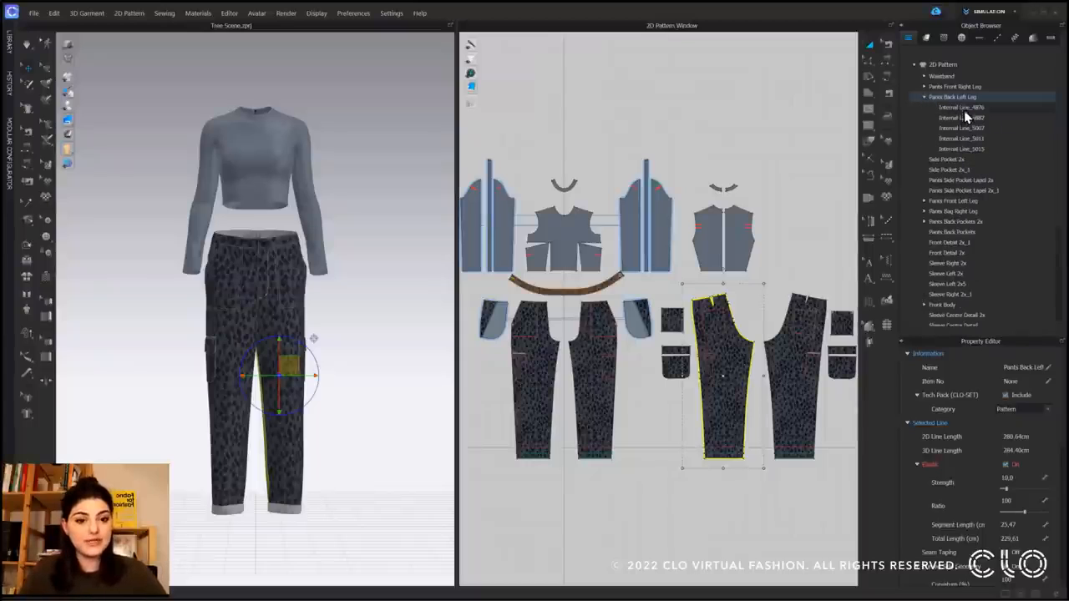
pyautogui.click(965, 109)
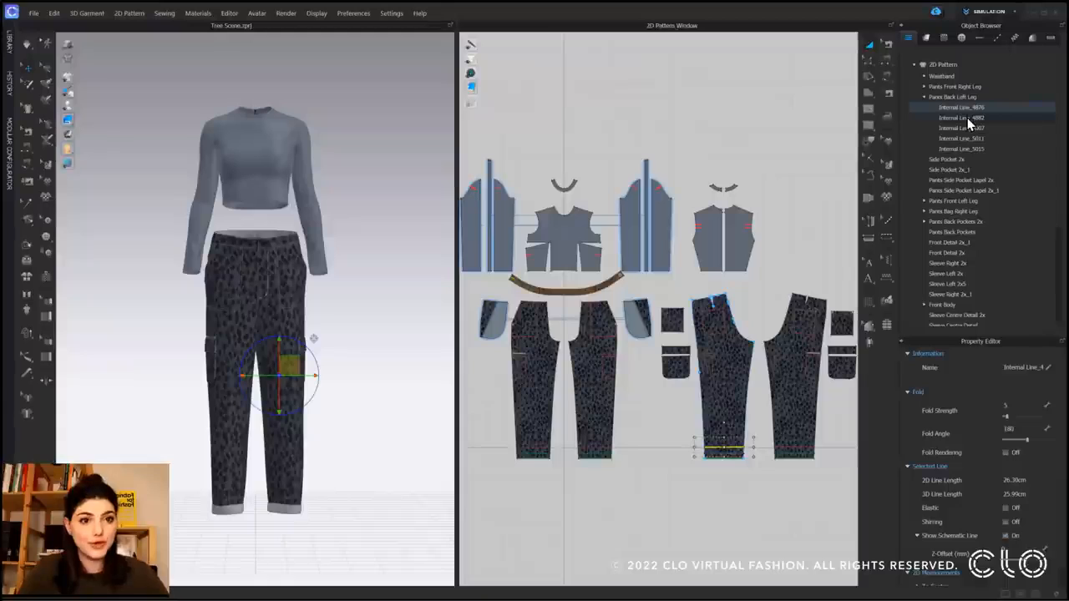
pyautogui.click(967, 117)
pyautogui.click(967, 128)
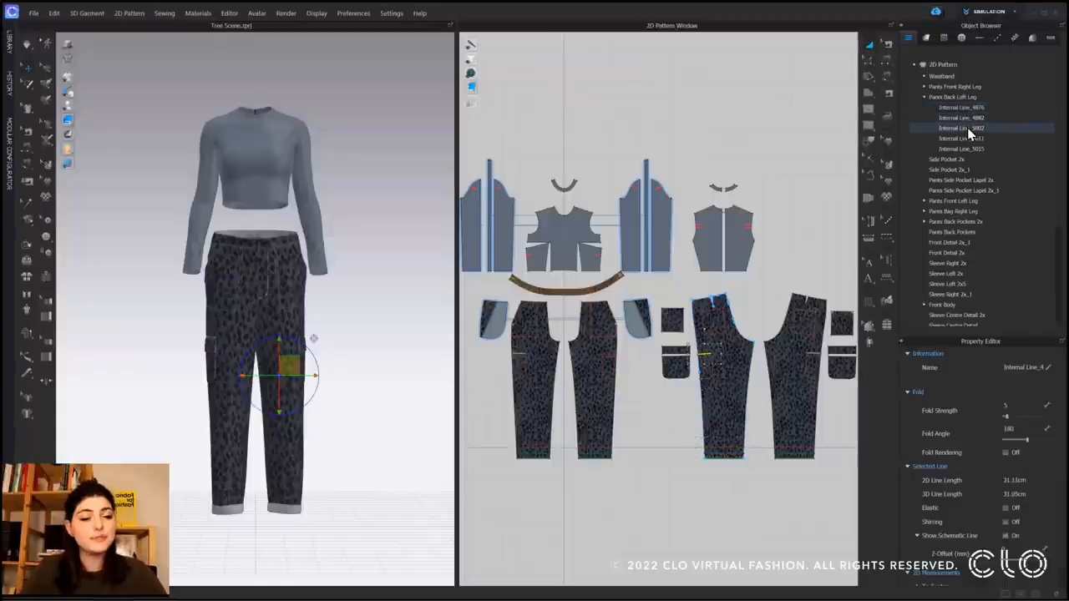
pyautogui.click(968, 139)
pyautogui.click(968, 147)
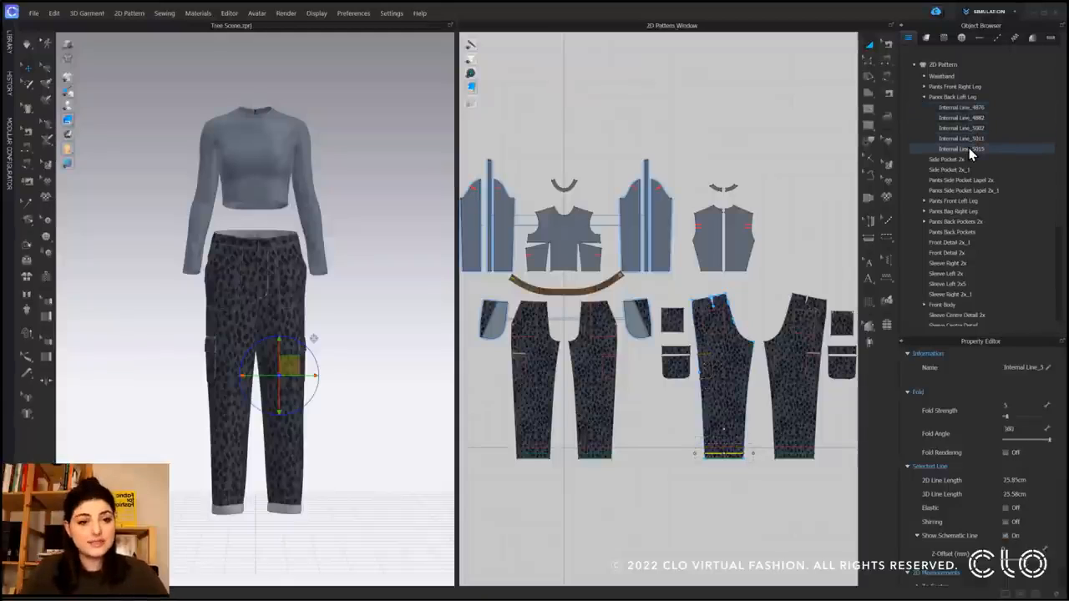
pyautogui.click(915, 64)
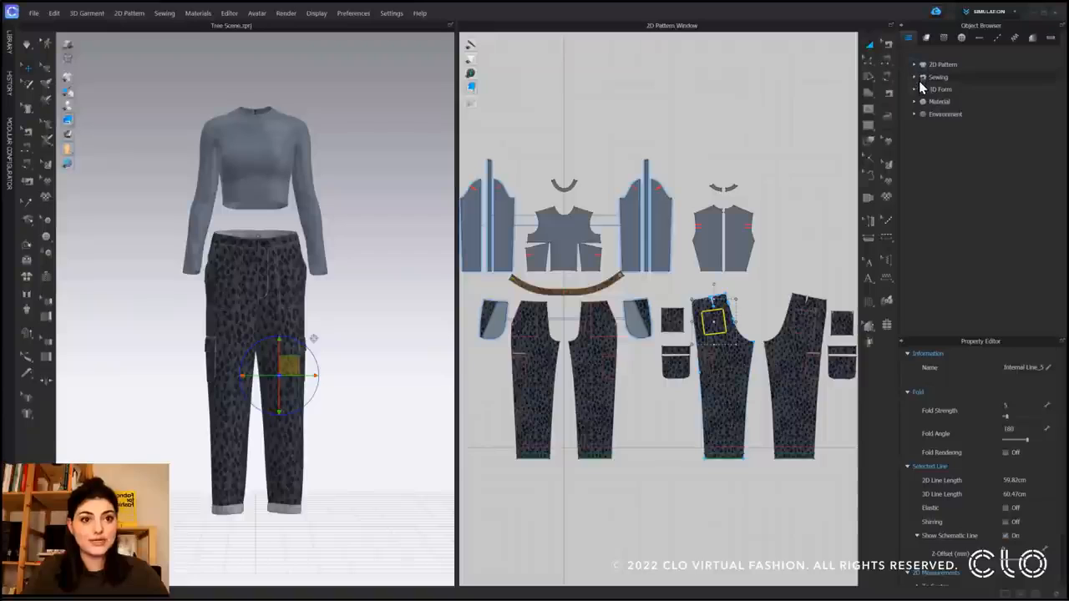
pyautogui.click(914, 101)
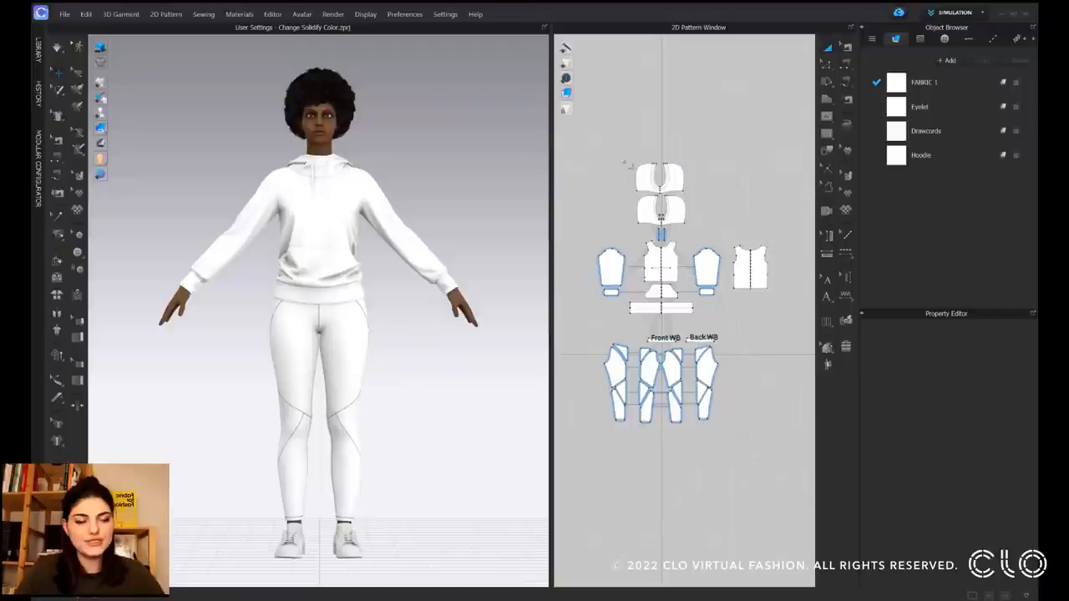
# Step: Select all hoodie patterns in the 2D Pattern Window and solidify them, leaving nothing selected
pyautogui.moveTo(583, 151); pyautogui.dragTo(789, 323)
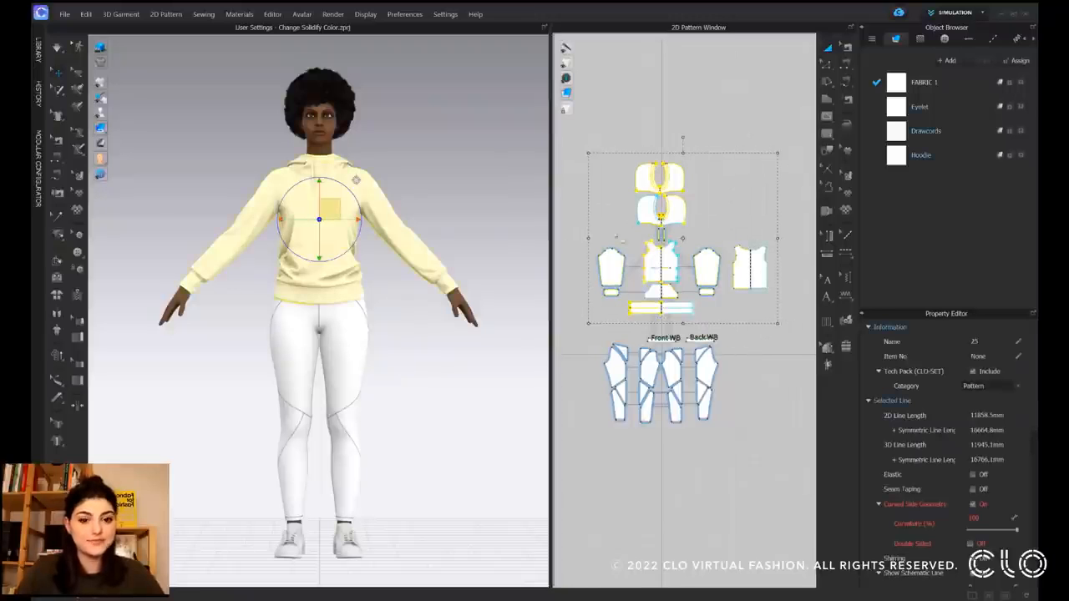
pyautogui.rightClick(330, 208)
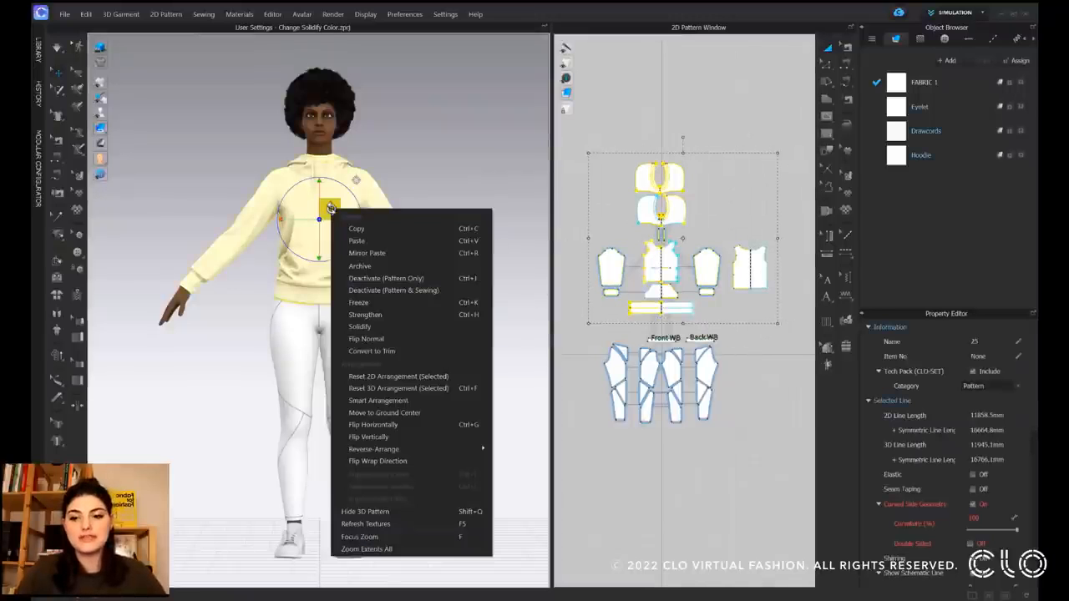
pyautogui.click(361, 328)
pyautogui.click(455, 215)
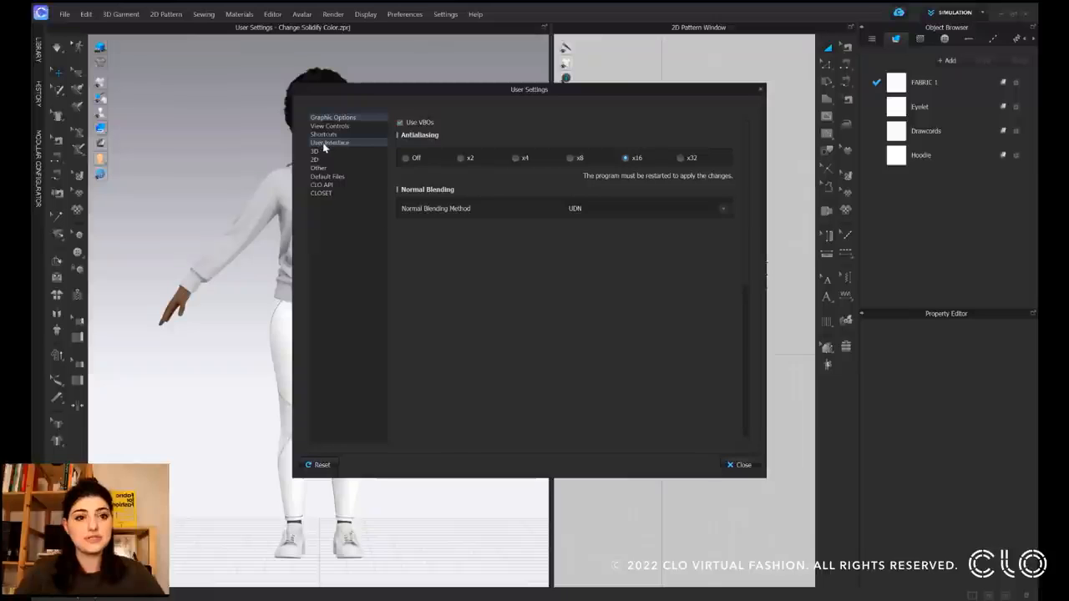
# Step: Change the Solidify highlight color in the User Interface settings to the YKK Global pink with RGB 200, 79, 133
pyautogui.click(335, 143)
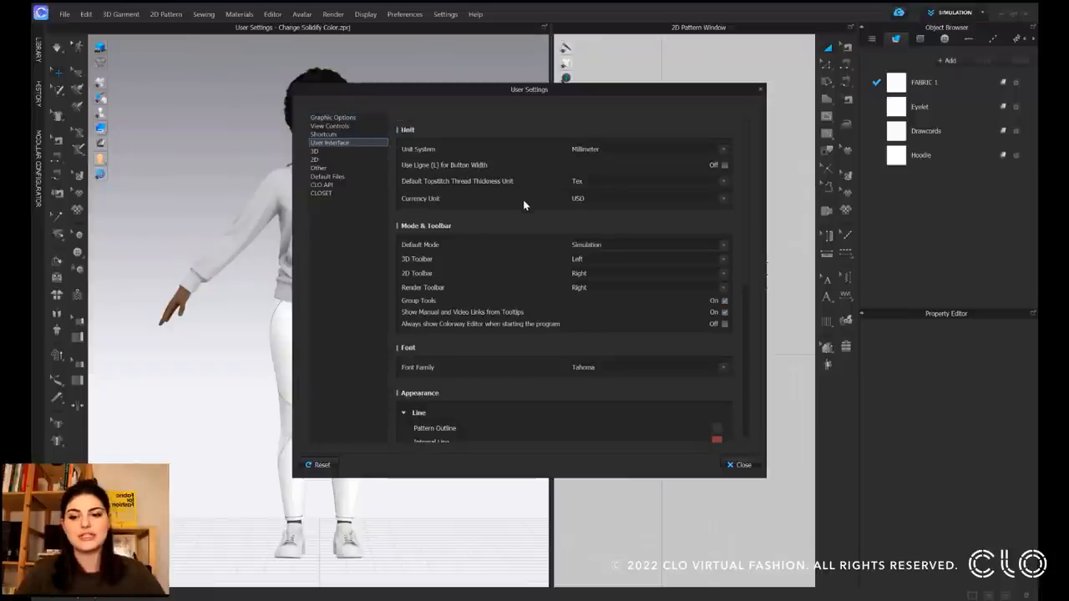
pyautogui.scroll(-6, 524, 203)
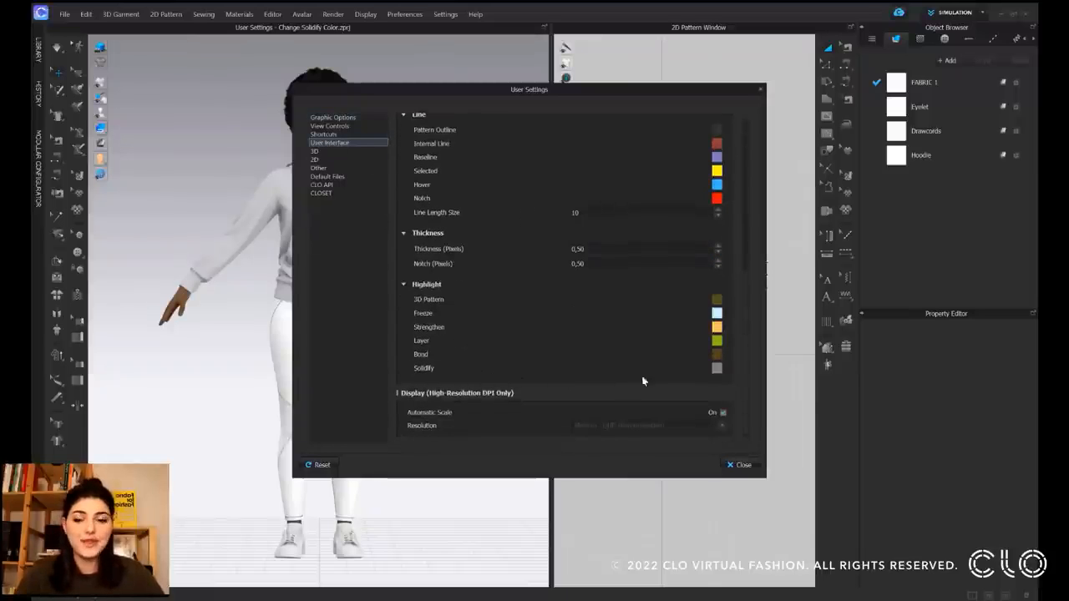
pyautogui.click(716, 368)
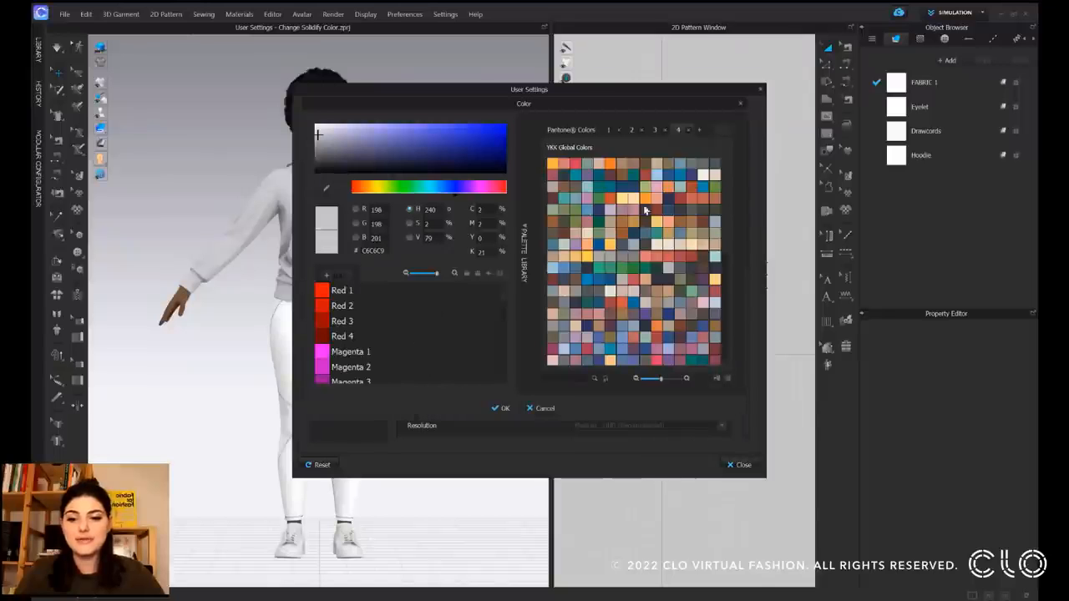
pyautogui.scroll(-2, 638, 257)
pyautogui.scroll(-2, 638, 257)
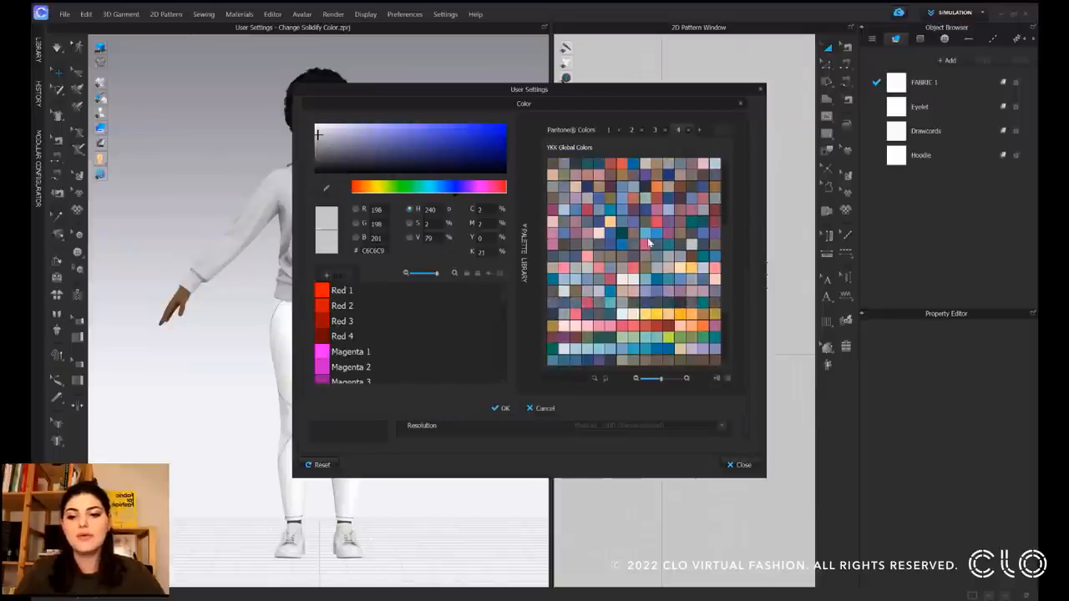
pyautogui.click(644, 264)
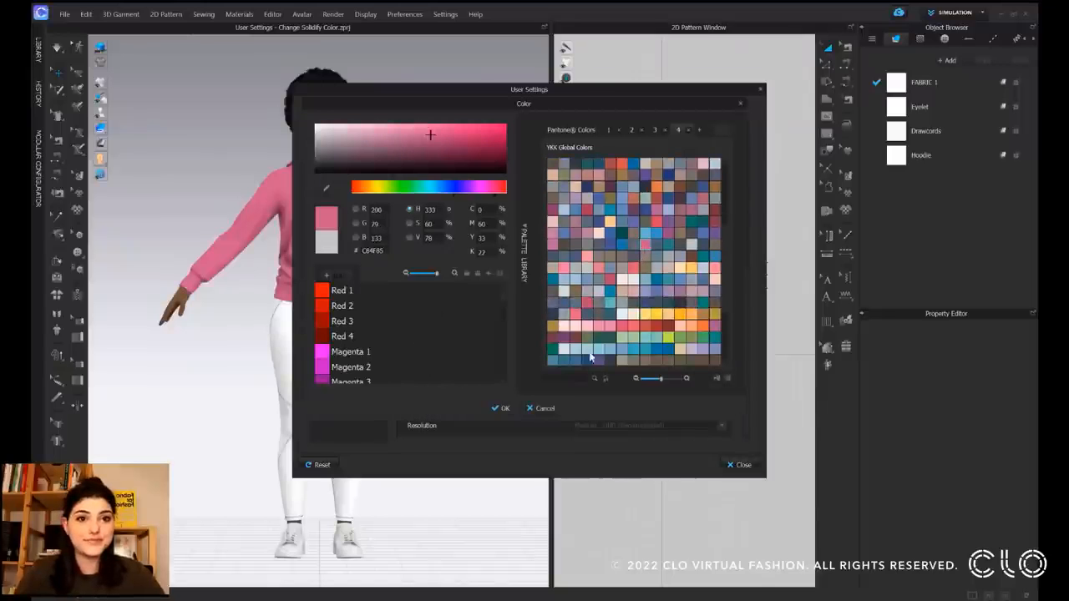
pyautogui.click(501, 408)
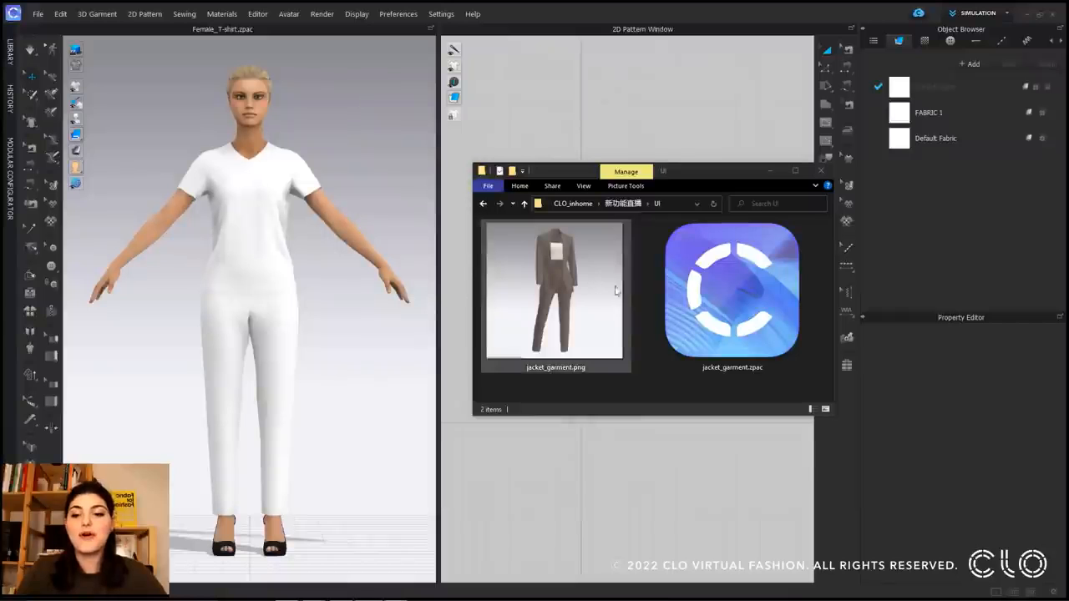
# Step: Open jacket_garment.zpac from the UI folder without saving the current project, using the size and pose from the garment file
pyautogui.moveTo(706, 296); pyautogui.dragTo(399, 243)
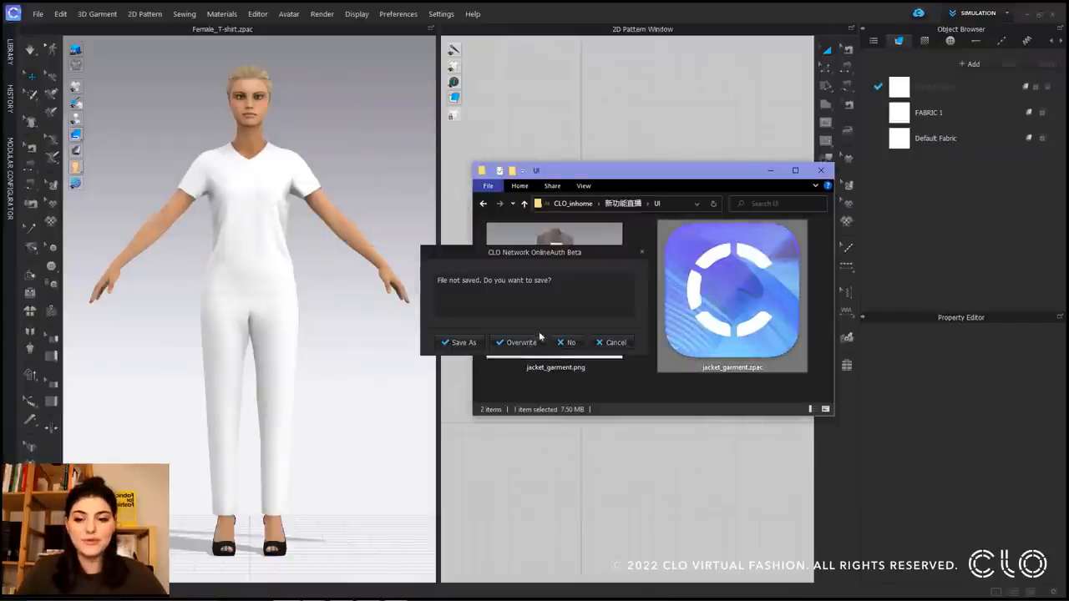
pyautogui.click(566, 342)
pyautogui.click(523, 316)
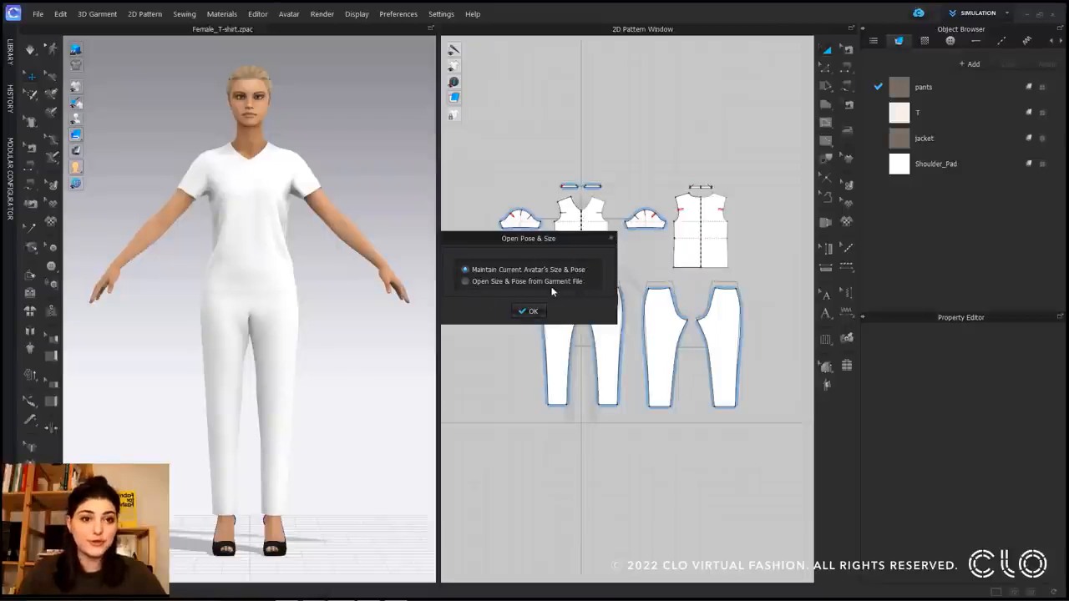
pyautogui.click(465, 282)
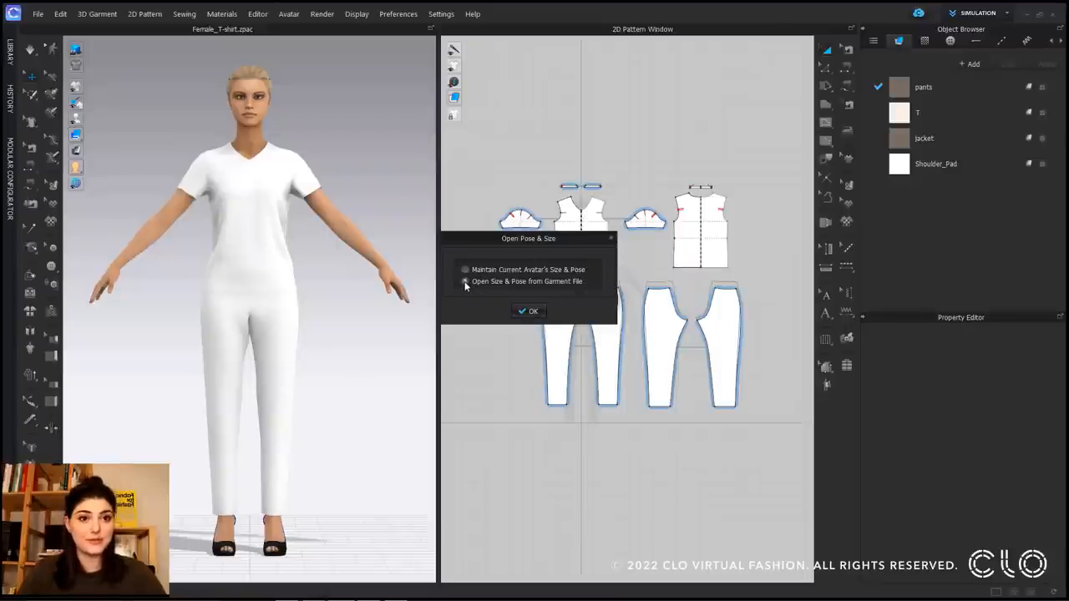
pyautogui.click(531, 312)
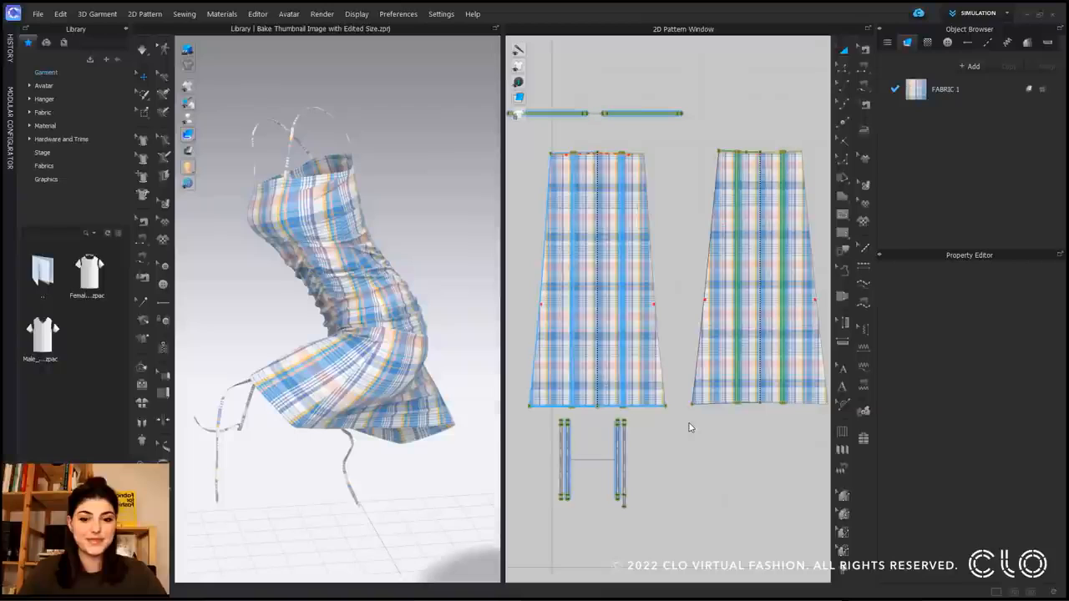
# Step: Use Edit Texture on the dress's front pattern in 2D to rotate the plaid to a diagonal, straighten it and rescale it
pyautogui.click(865, 186)
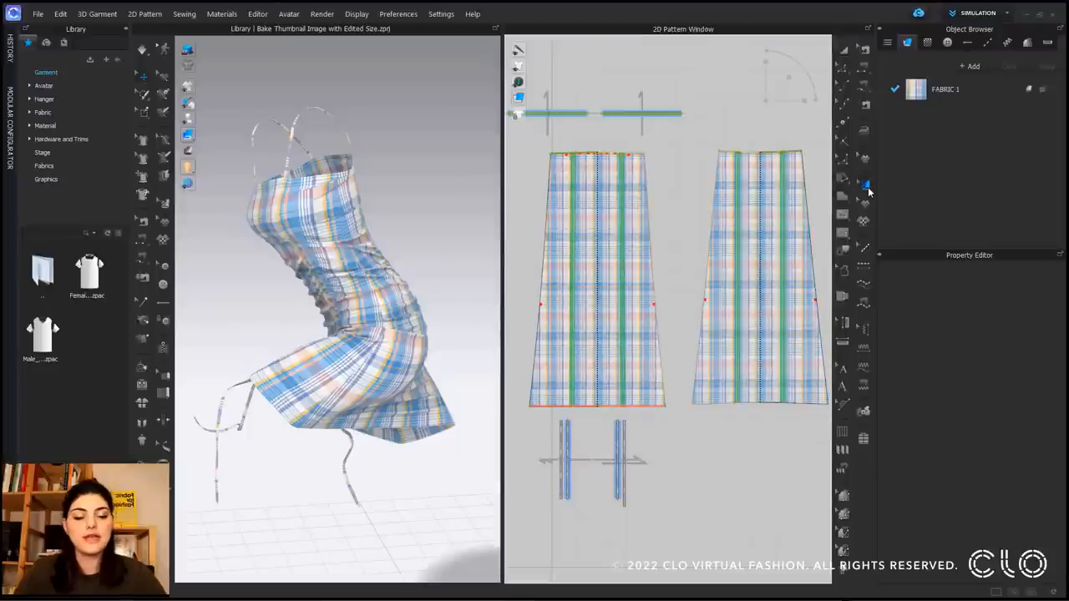
pyautogui.click(591, 252)
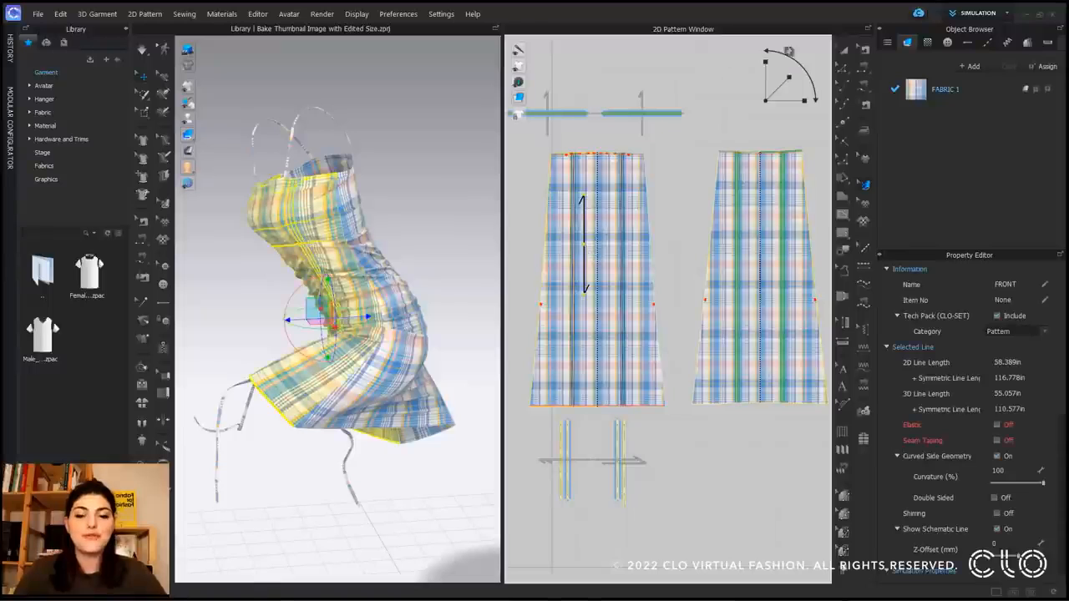
pyautogui.moveTo(787, 54); pyautogui.dragTo(810, 84)
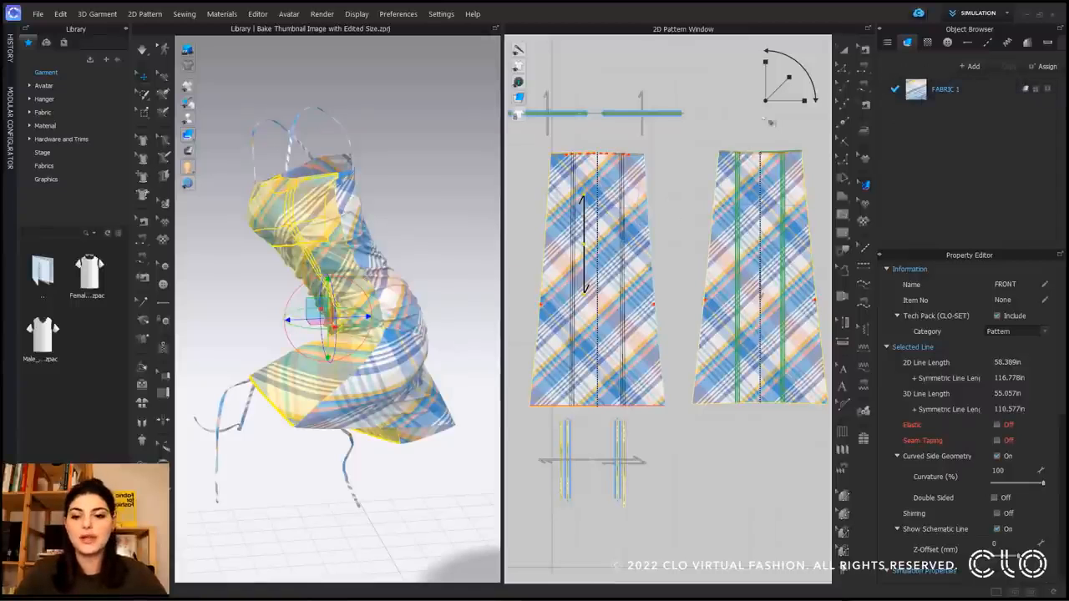
pyautogui.moveTo(800, 65); pyautogui.dragTo(764, 55)
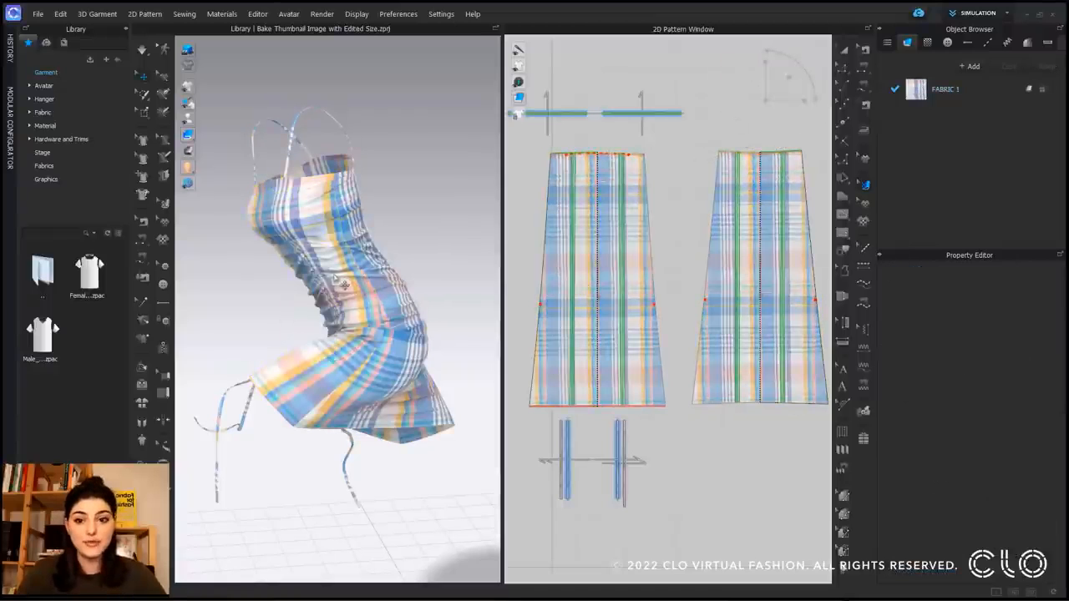
# Step: Use Edit Texture on the dress's back pattern directly in the 3D window to rotate and rescale the plaid
pyautogui.click(164, 203)
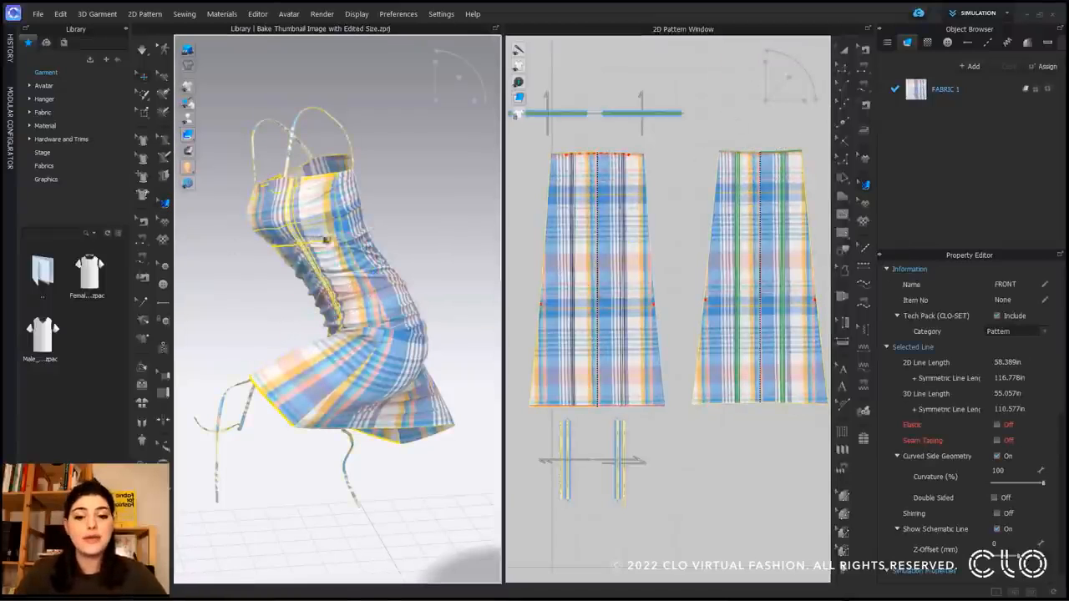
pyautogui.click(357, 222)
pyautogui.moveTo(469, 65); pyautogui.dragTo(455, 141)
pyautogui.moveTo(458, 78); pyautogui.dragTo(445, 99)
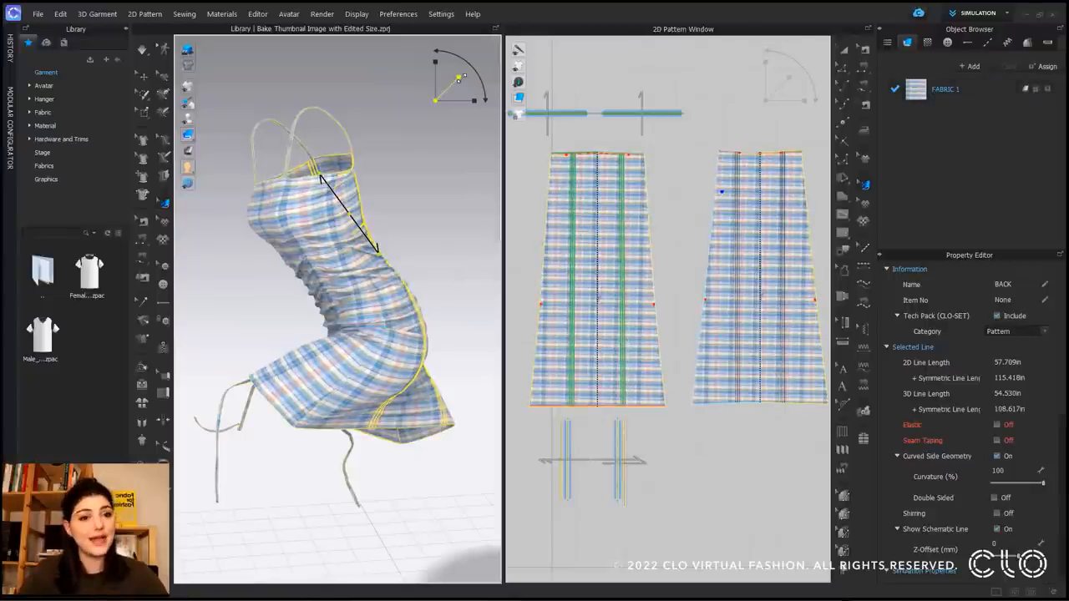
pyautogui.moveTo(458, 77); pyautogui.dragTo(491, 65)
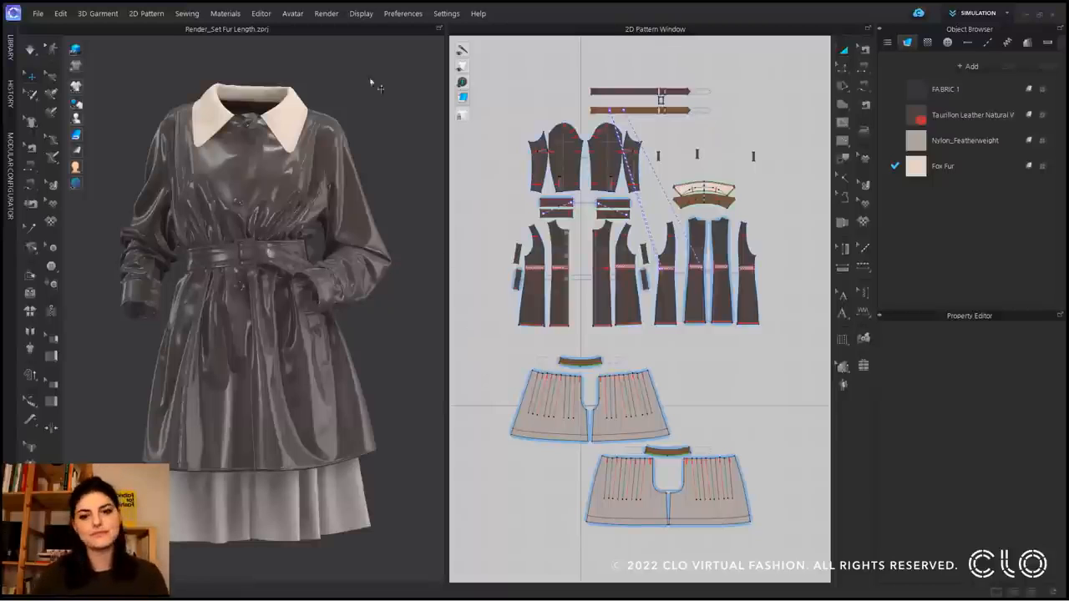
# Step: Open the Render window for the coat project, select the fur collar in 3D and start the render
pyautogui.click(326, 14)
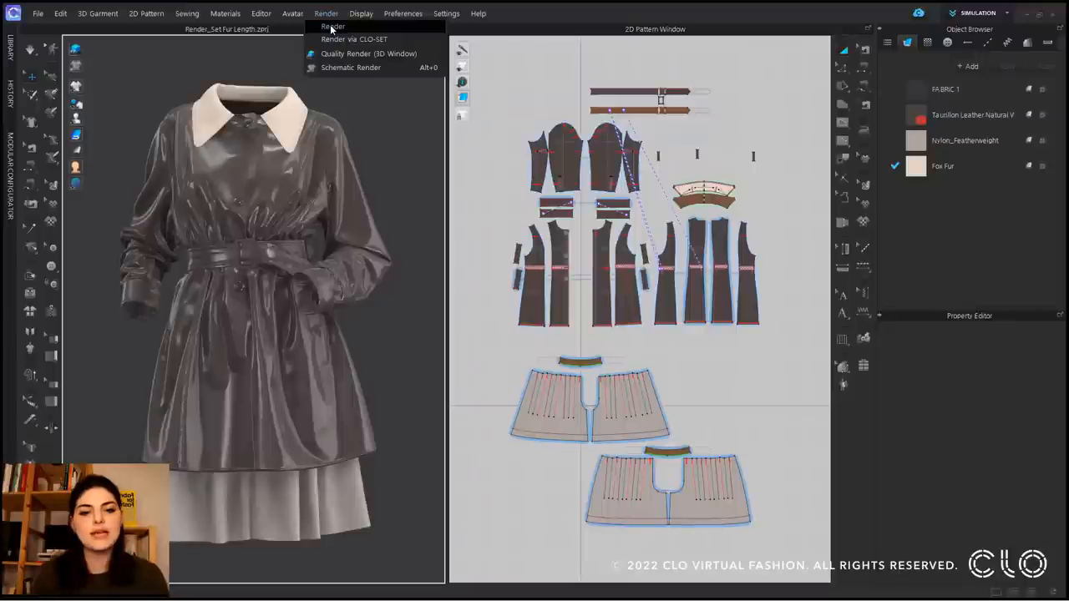
pyautogui.click(359, 53)
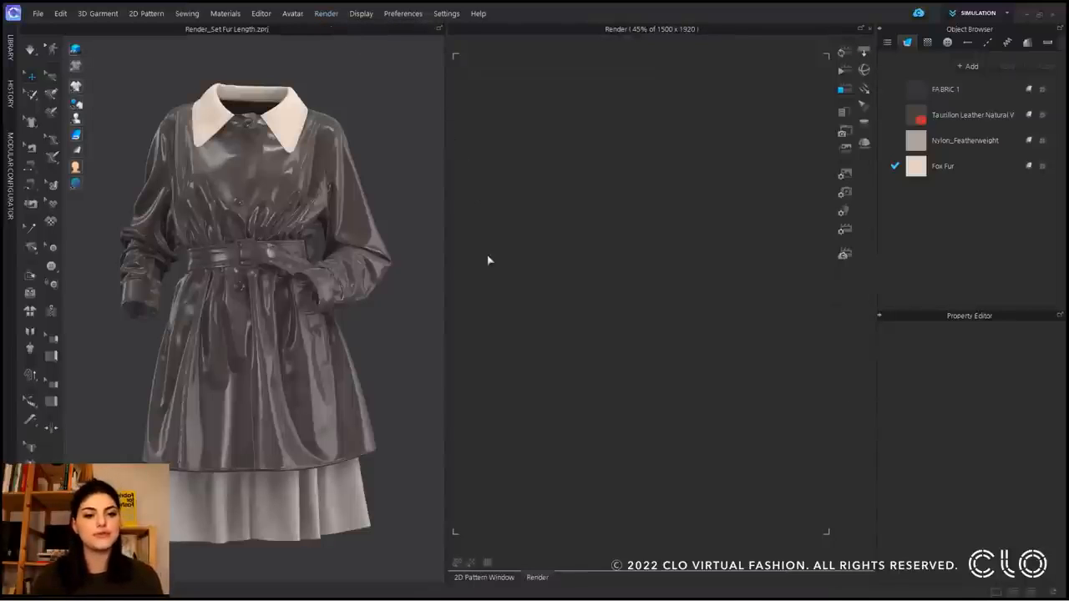
pyautogui.click(305, 146)
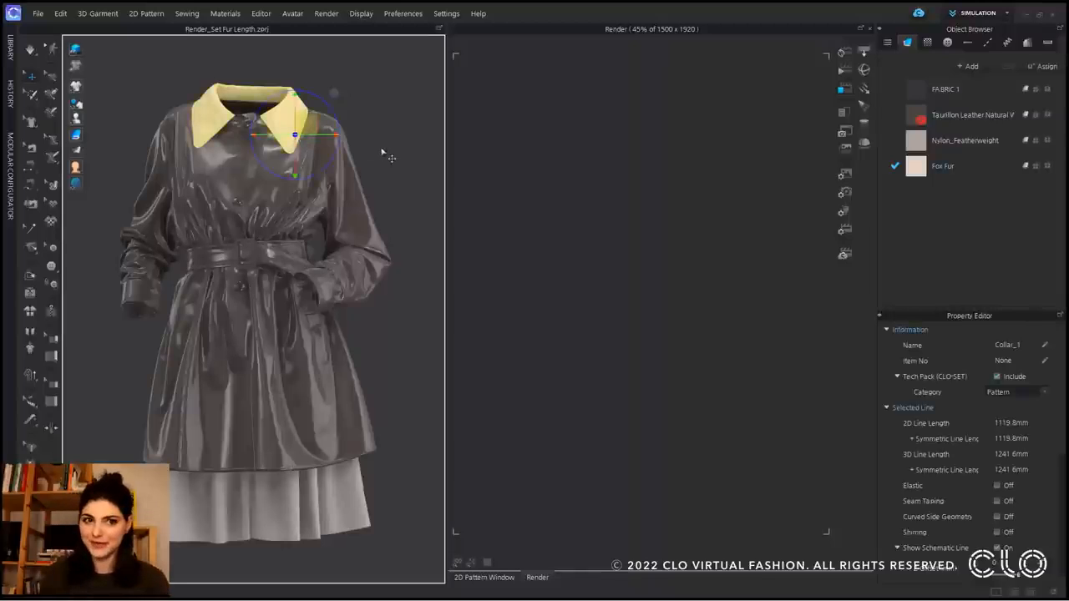
pyautogui.click(845, 55)
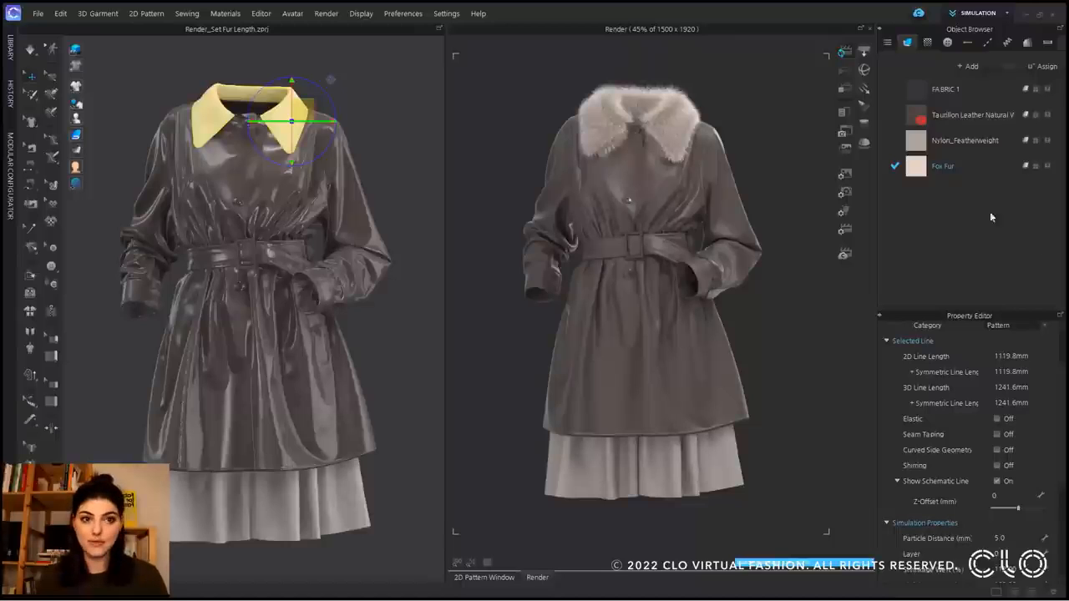
# Step: Set the base fur length of the Fox Fur fabric to 1000 mm
pyautogui.click(919, 172)
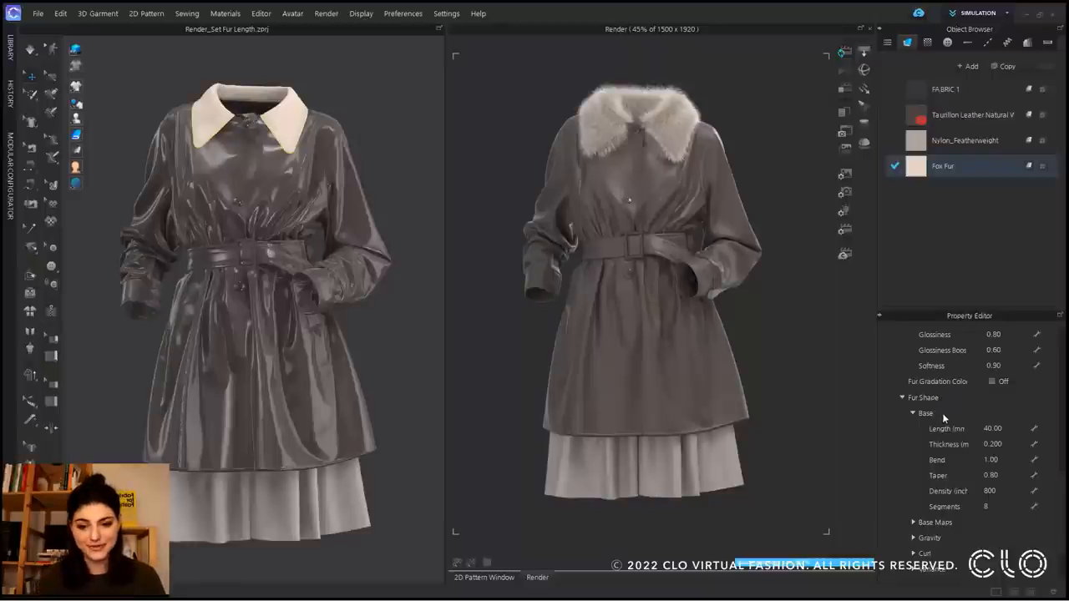
pyautogui.click(992, 428)
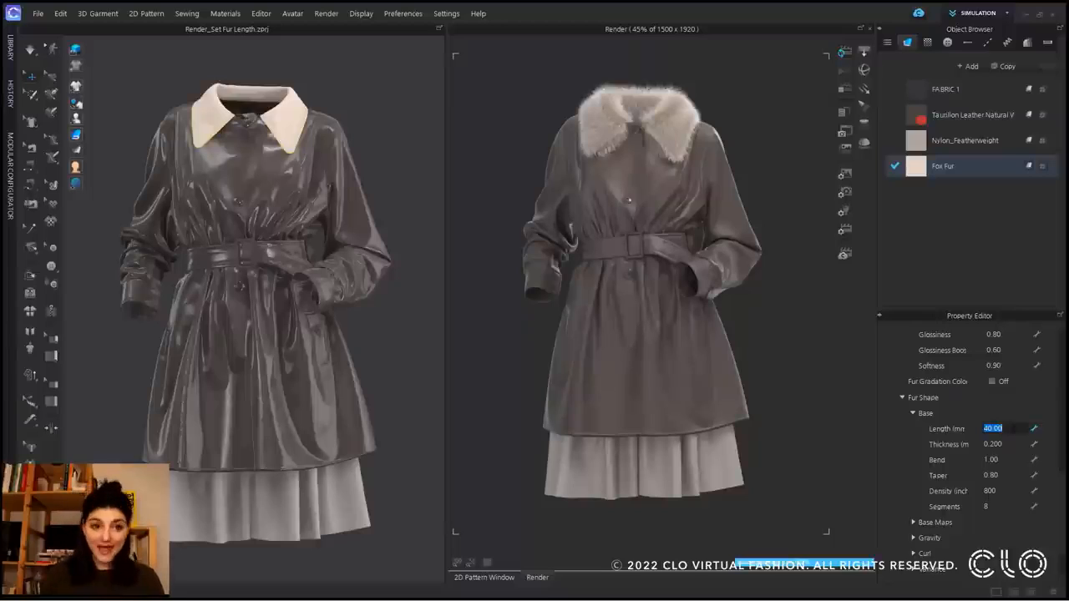
pyautogui.write('1')
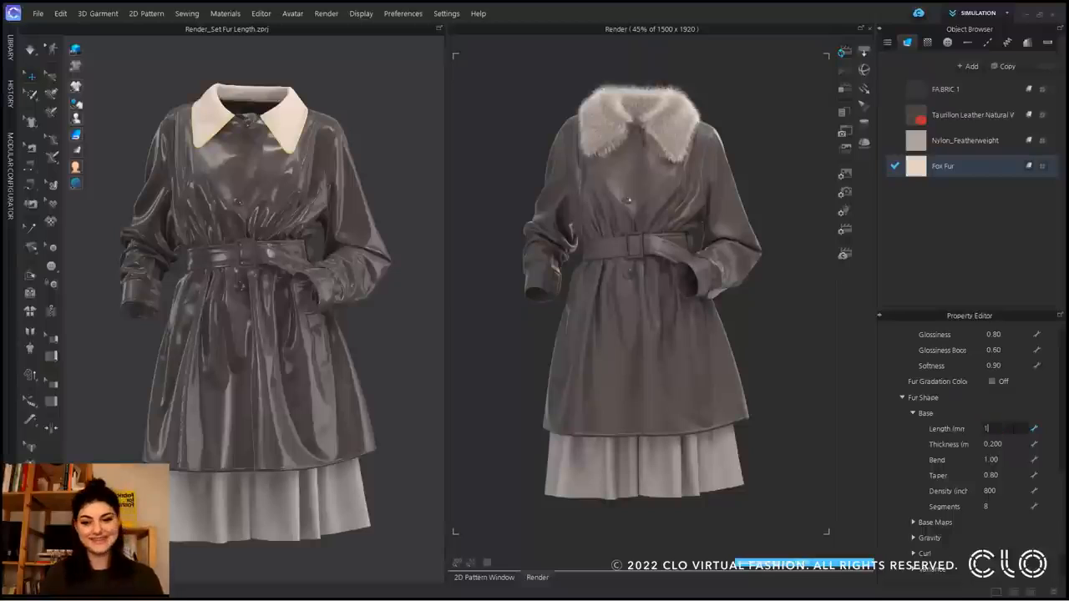
pyautogui.write('000')
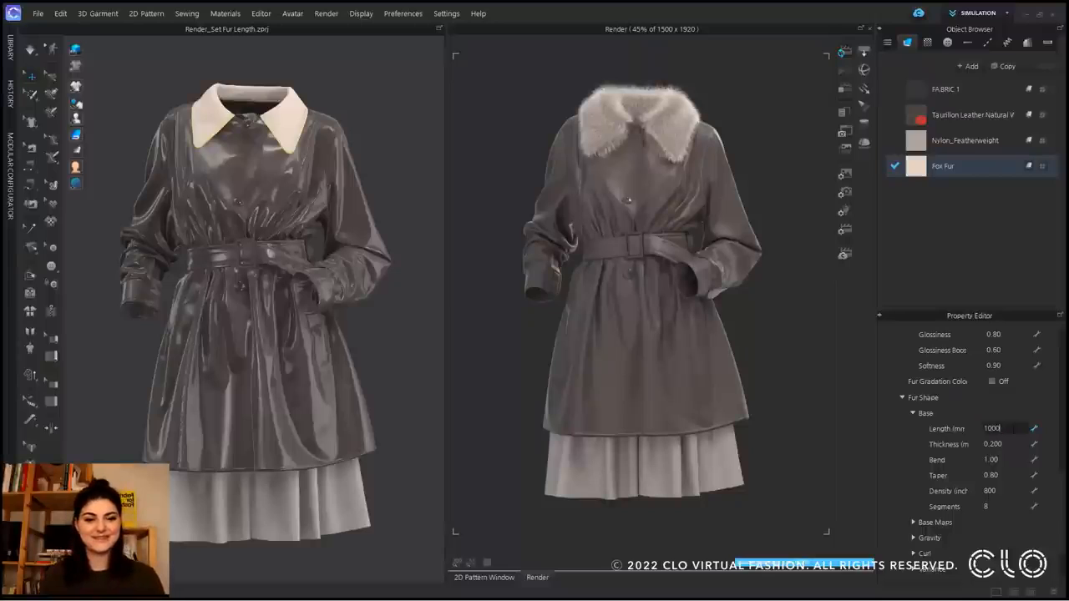
pyautogui.press('Return')
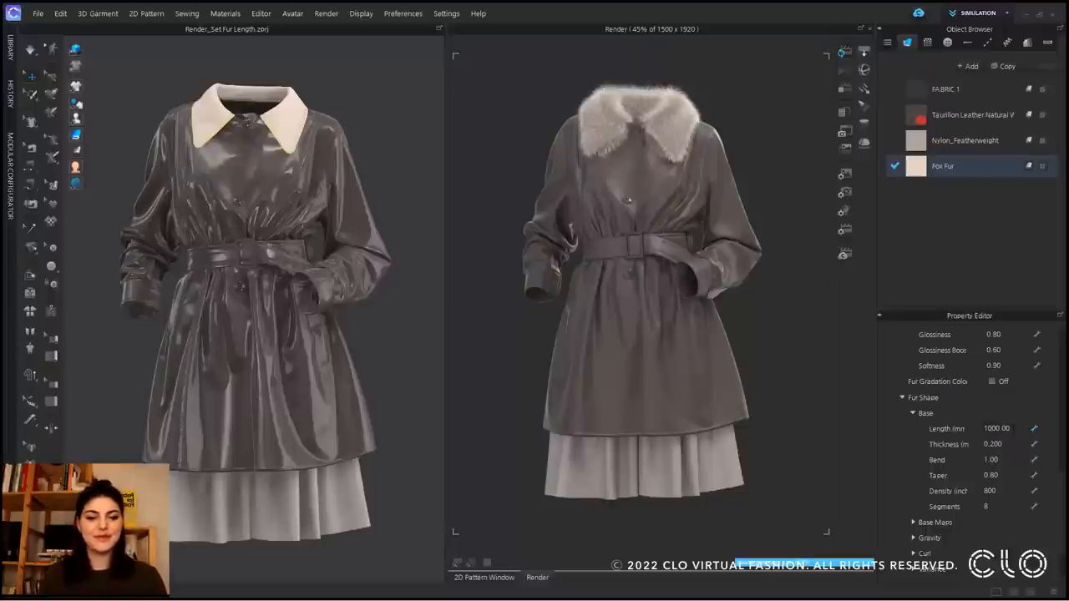